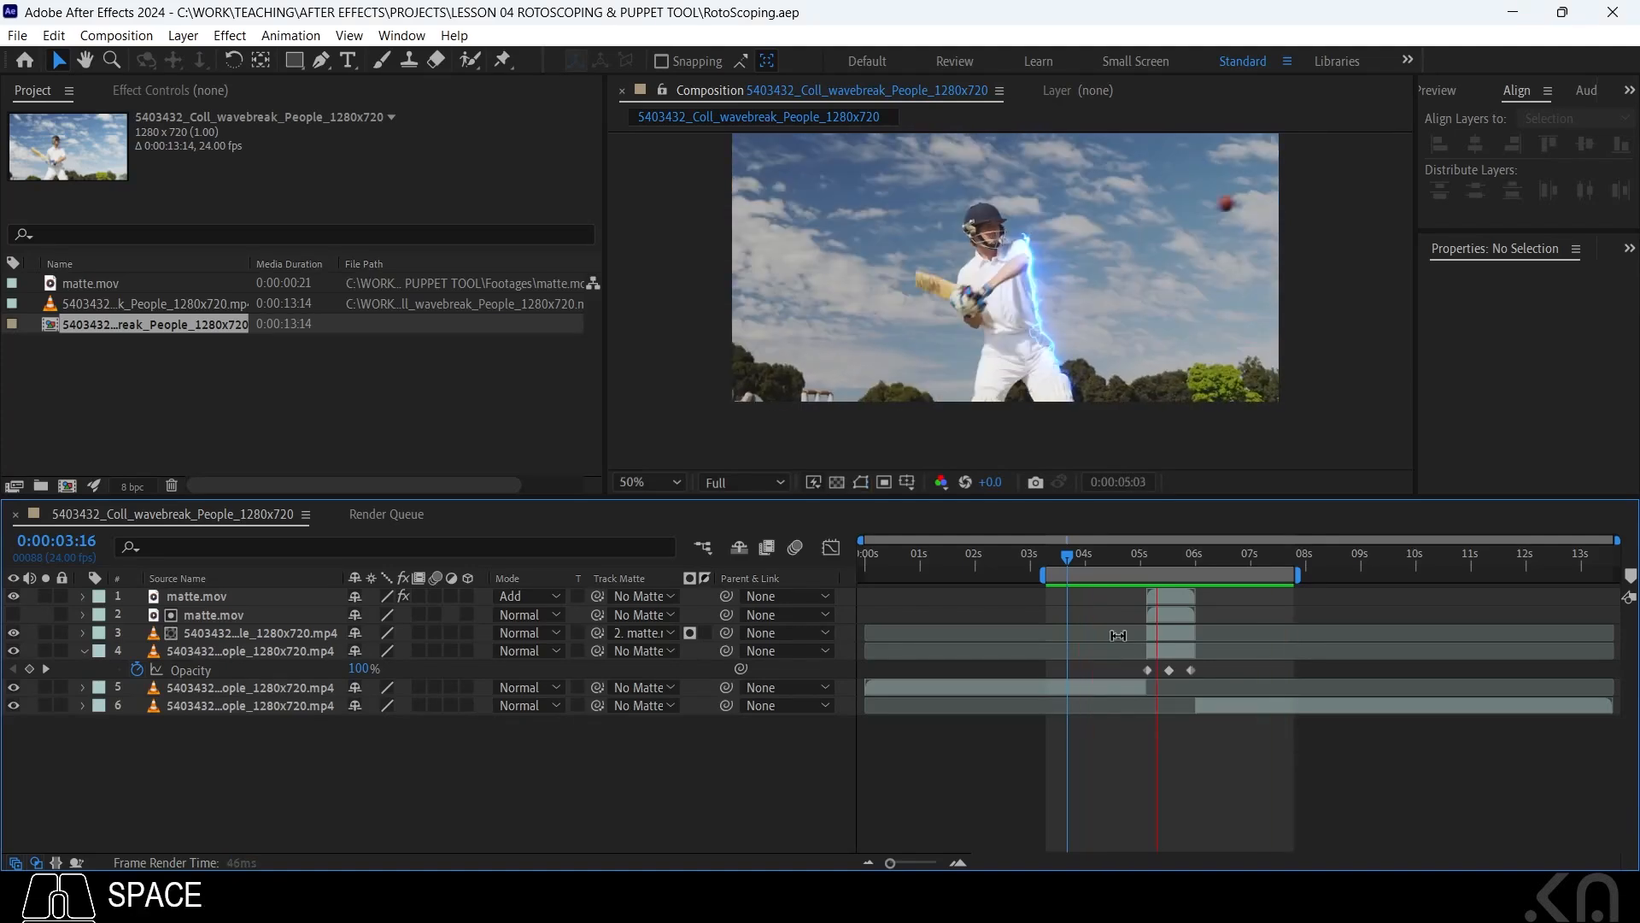
Play the finished composition and scrub through the blue glow effect around the batsman between about 0:00:05:13 and 0:00:05:18
{"action": "key", "text": "space"}
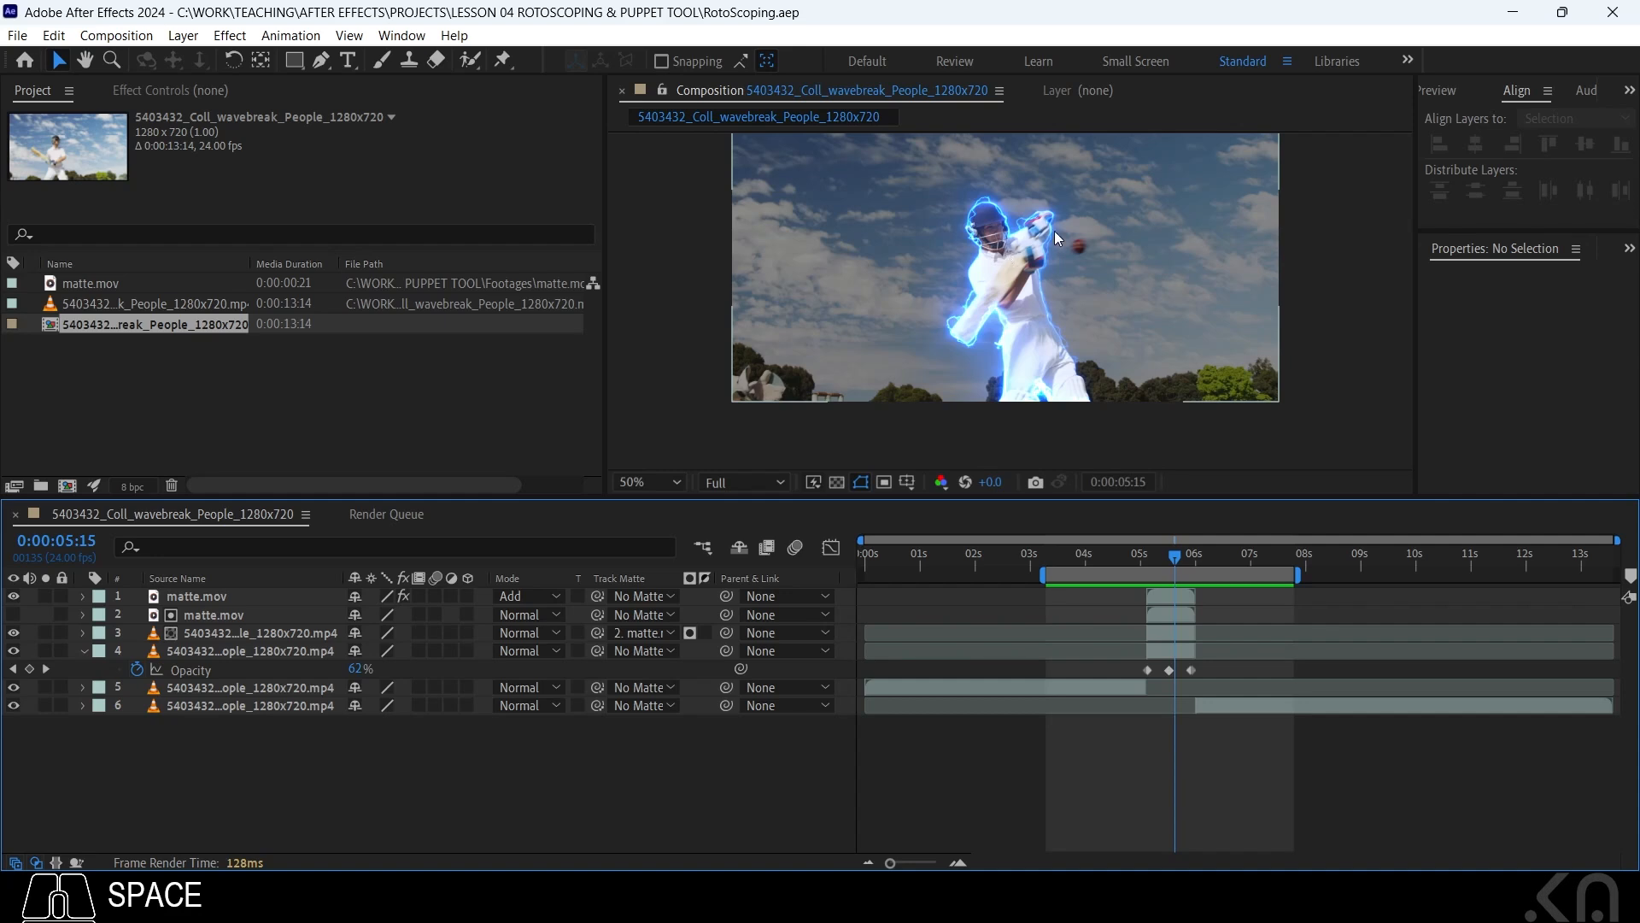
{"action": "mouse_move", "coordinate": [1176, 559]}
{"action": "left_mouse_down"}
{"action": "mouse_move", "coordinate": [1197, 563]}
{"action": "mouse_move", "coordinate": [1178, 561]}
{"action": "left_mouse_up"}
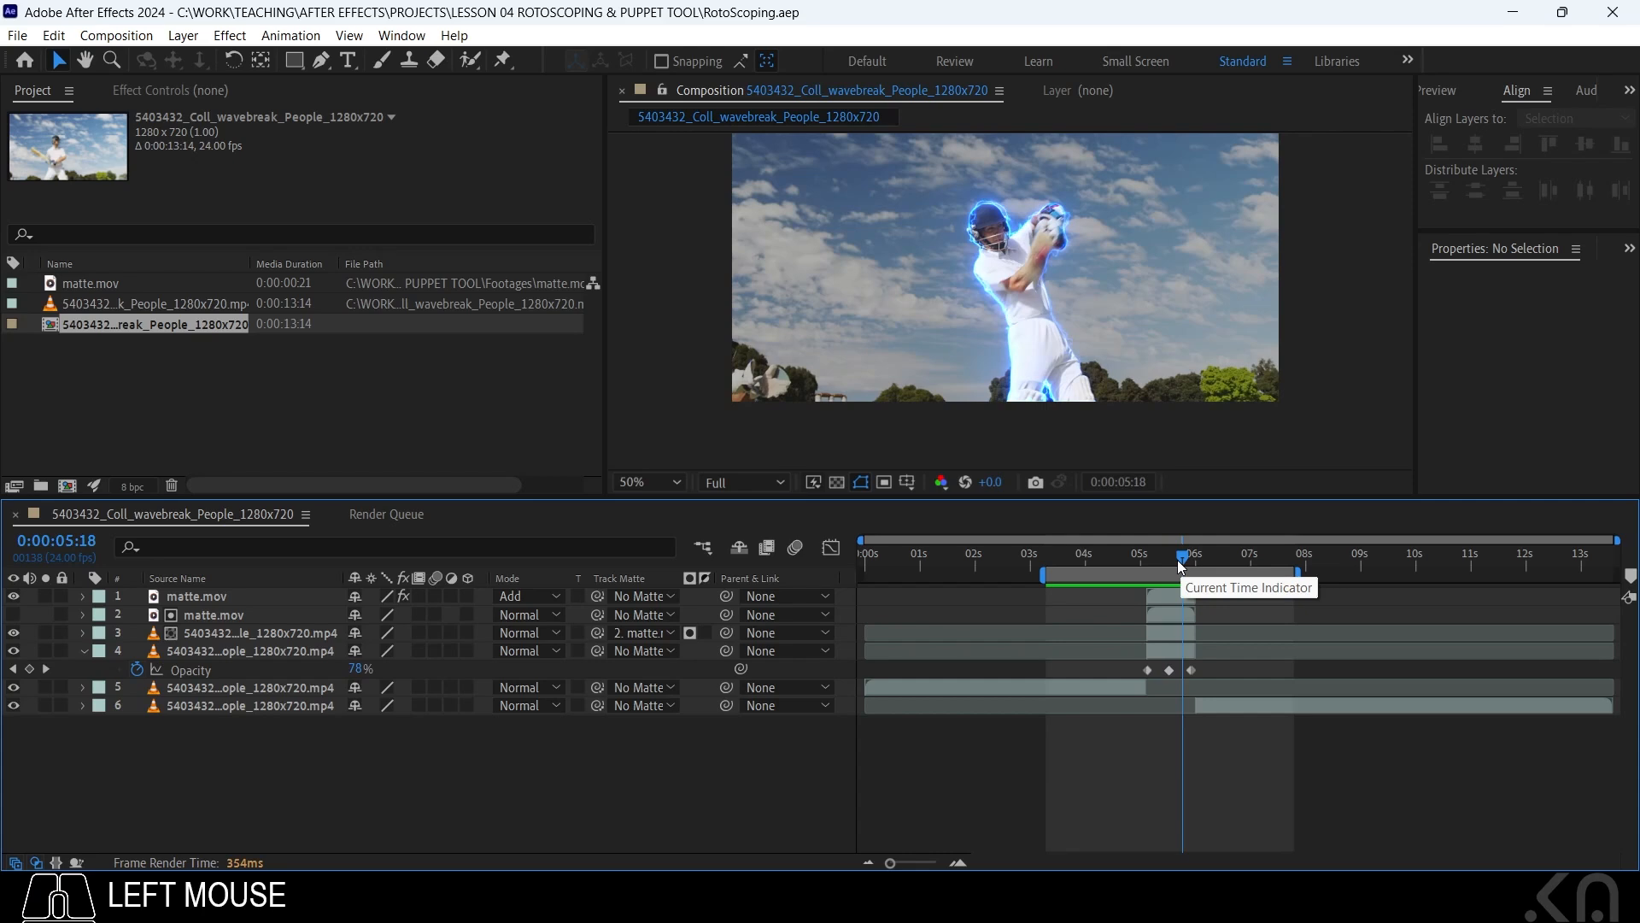
{"action": "left_click_drag", "start_coordinate": [1176, 561], "coordinate": [1170, 568]}
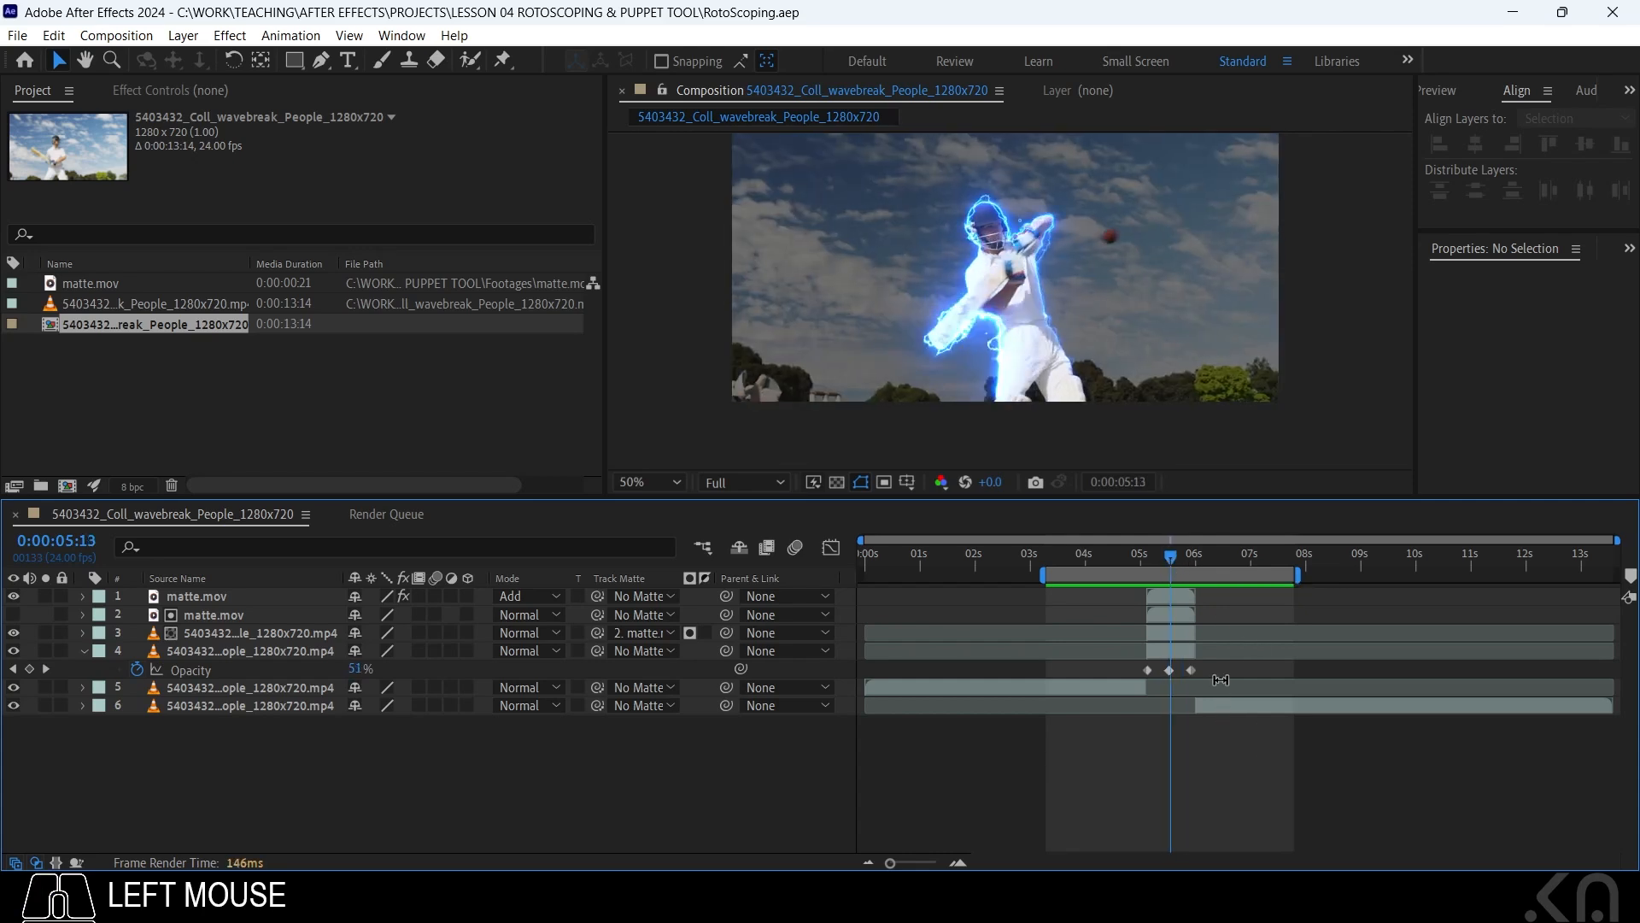
Open the top matte.mov layer in its own viewer and examine the mask outline around the batsman up close
{"action": "left_click", "coordinate": [200, 596]}
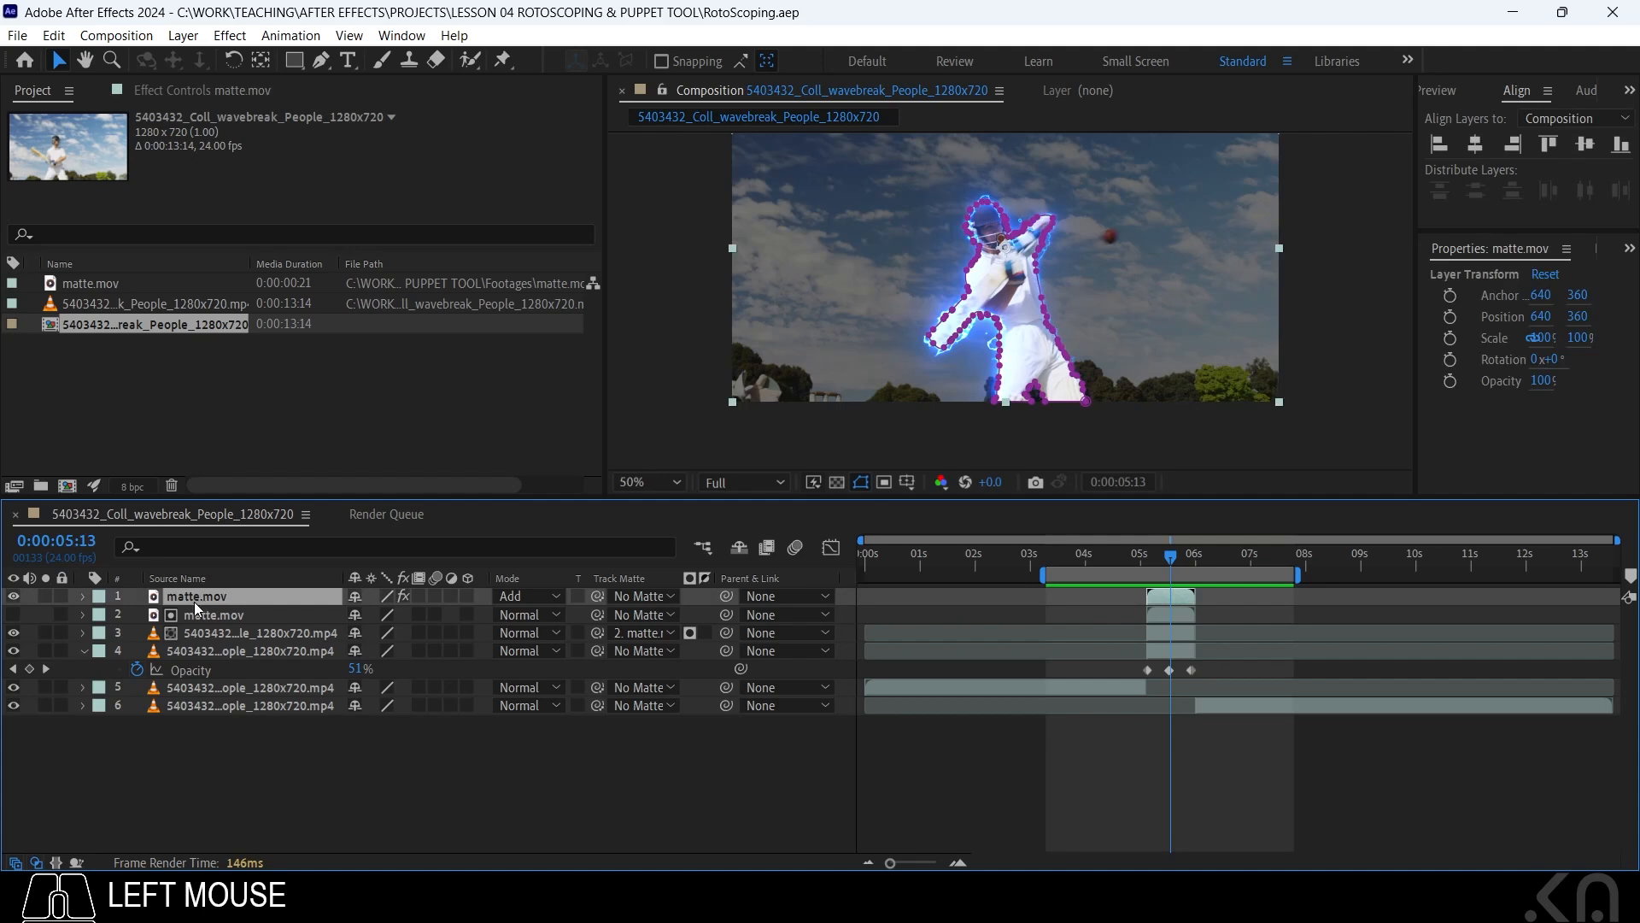
{"action": "double_click", "coordinate": [197, 597]}
{"action": "left_click_drag", "start_coordinate": [1171, 560], "coordinate": [1165, 562]}
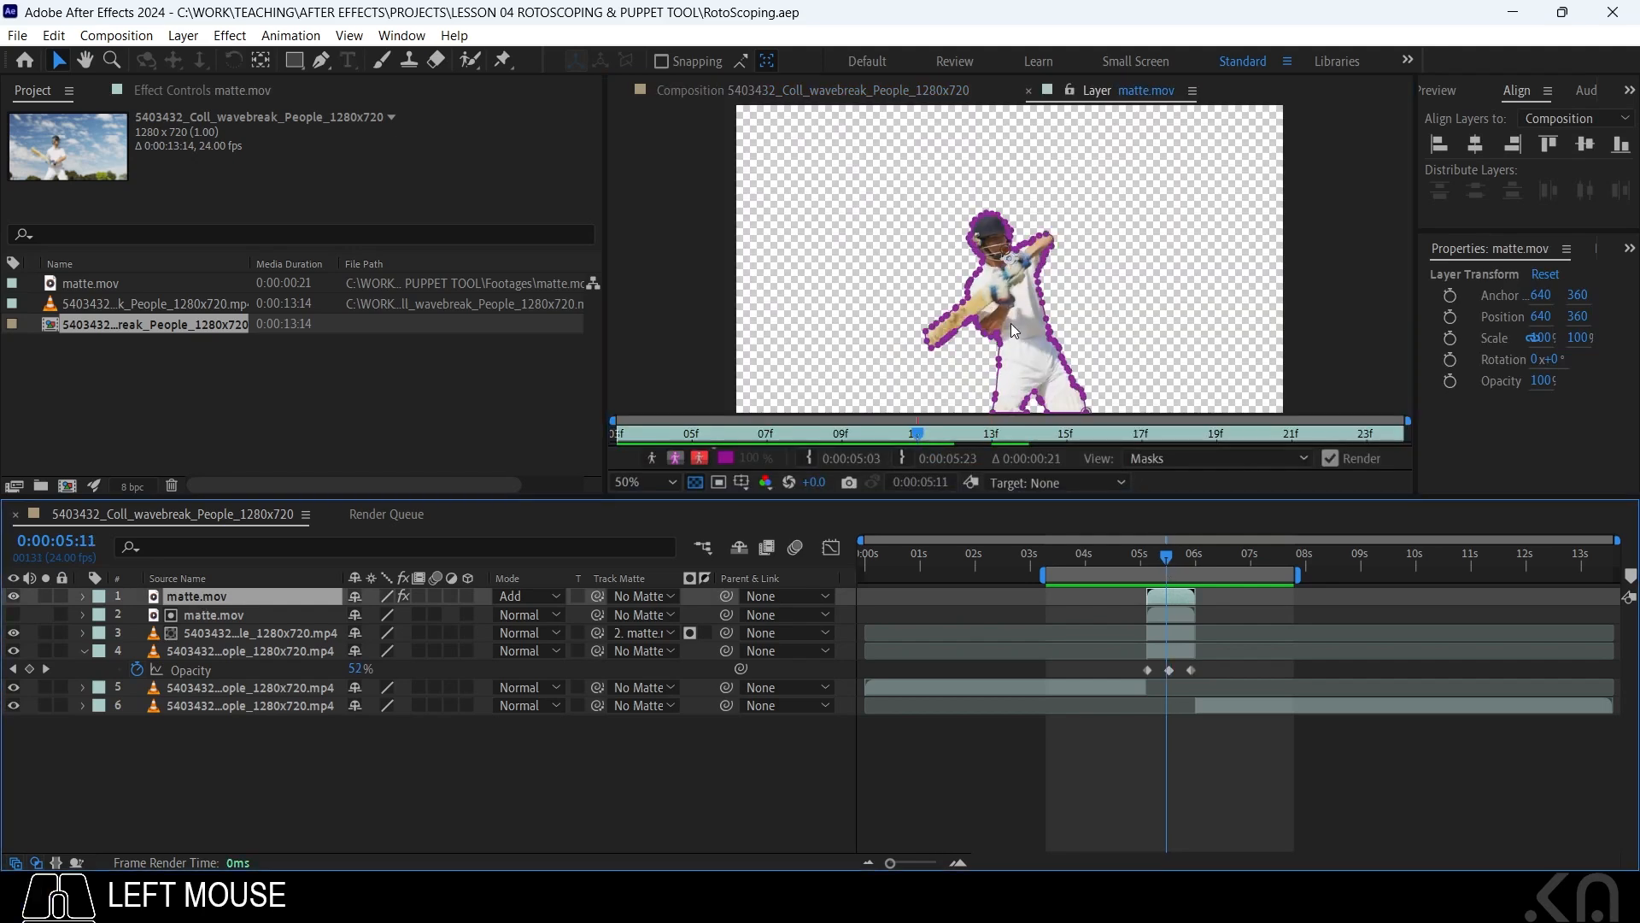
{"action": "scroll", "coordinate": [1012, 323], "scroll_direction": "up", "scroll_amount": 2}
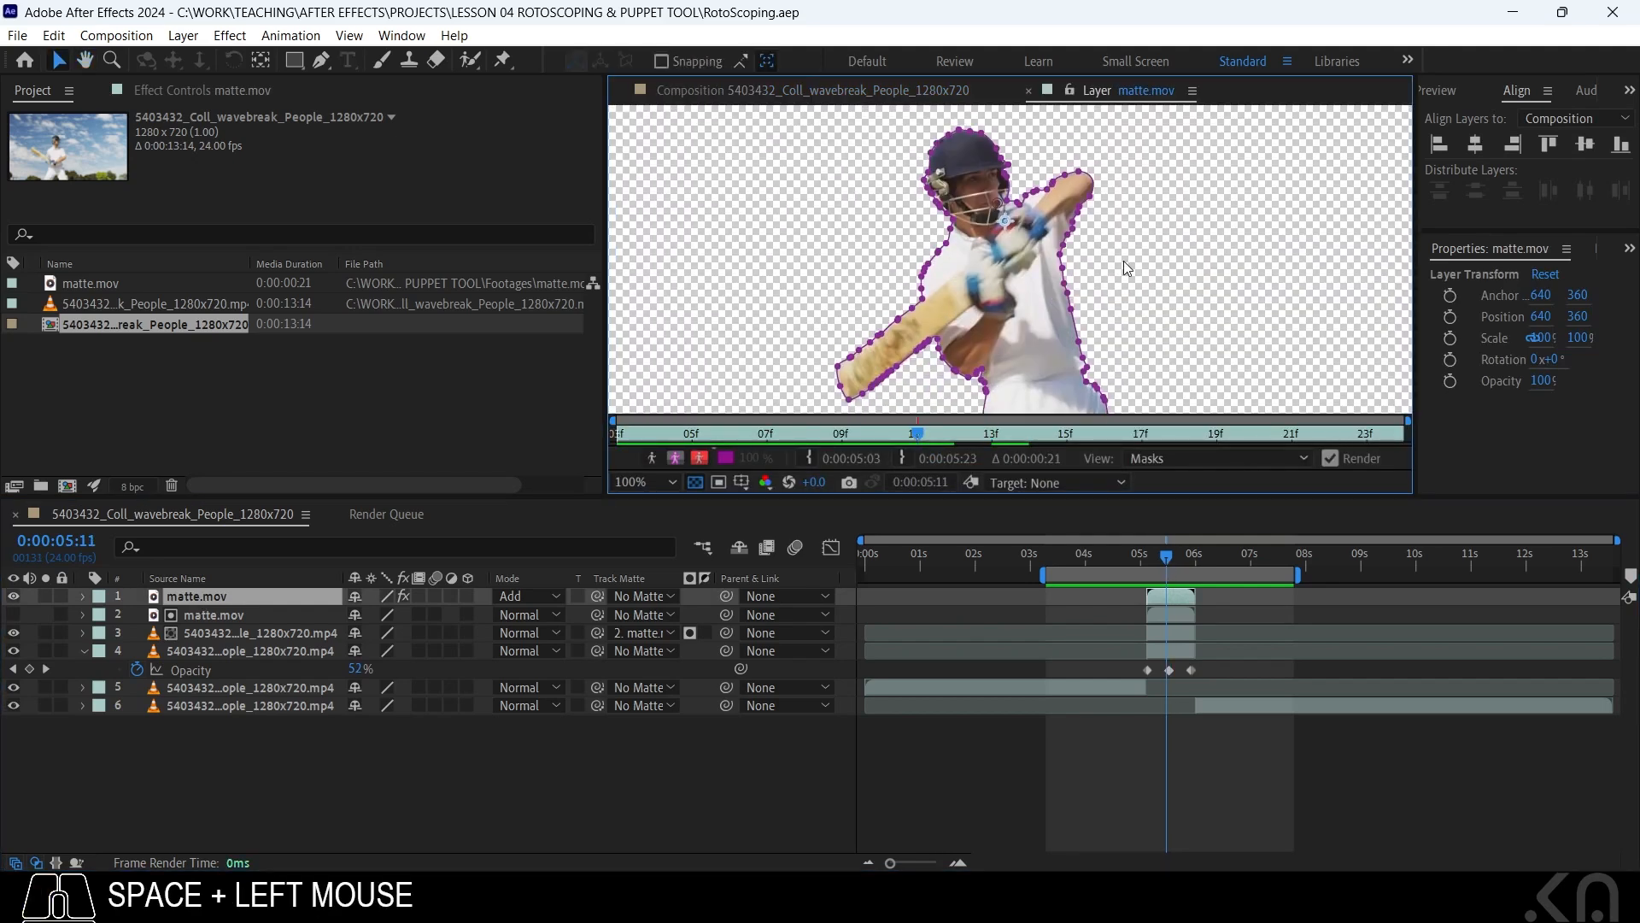
{"action": "mouse_move", "coordinate": [1166, 557]}
{"action": "left_mouse_down"}
{"action": "mouse_move", "coordinate": [1140, 555]}
{"action": "mouse_move", "coordinate": [1164, 557]}
{"action": "left_mouse_up"}
{"action": "left_click", "coordinate": [1200, 752]}
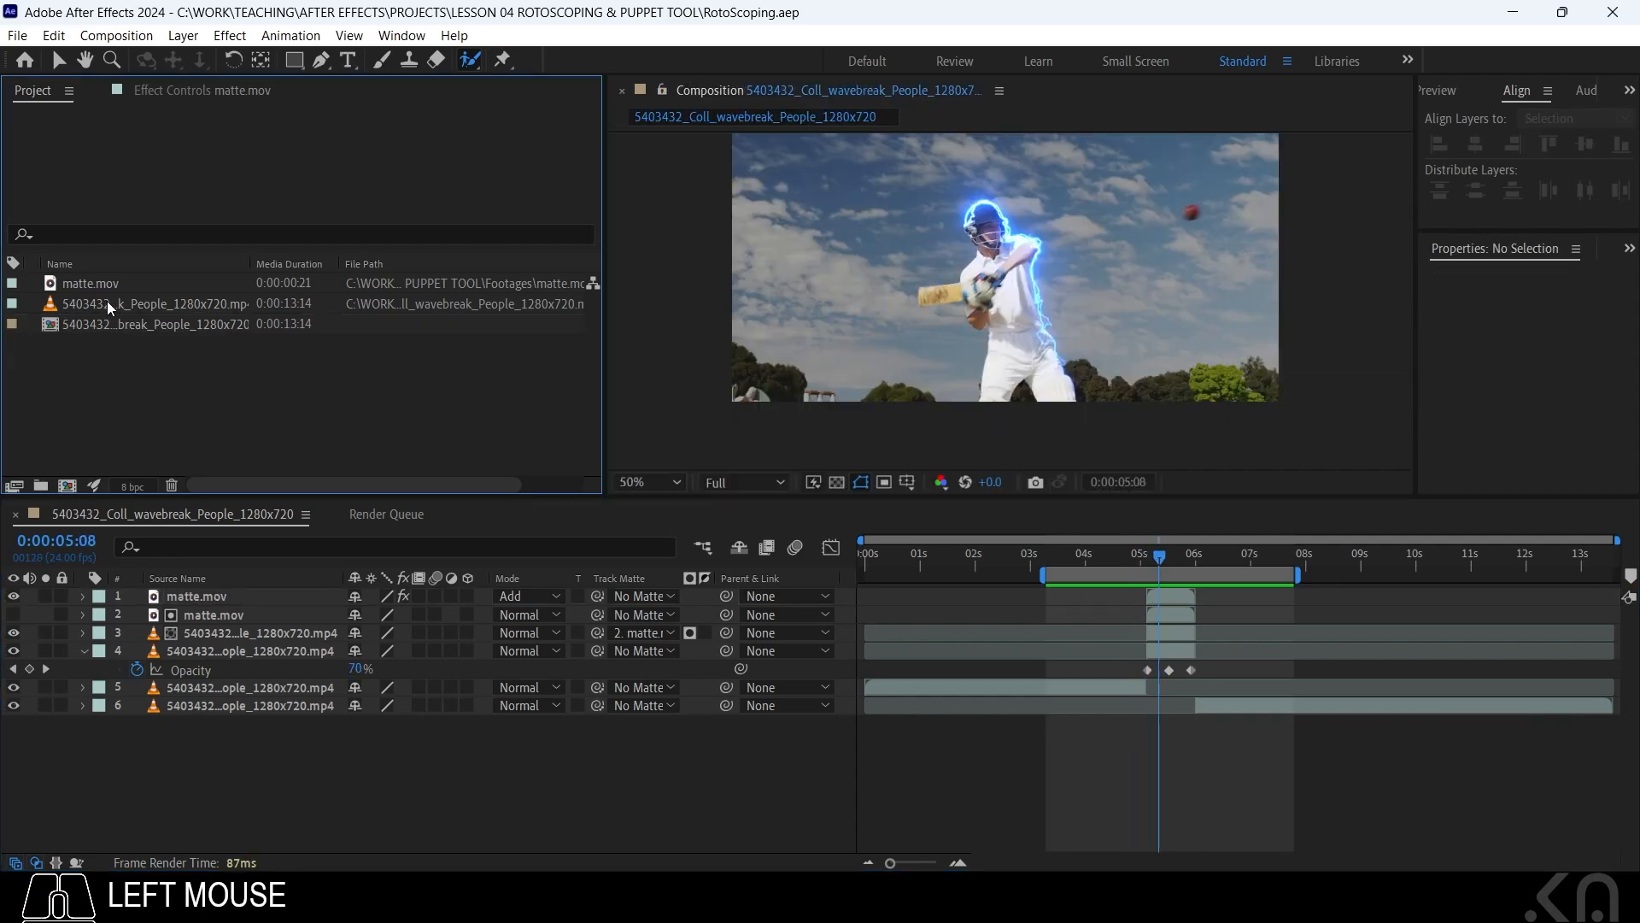
Create a new composition from the 5403432_Coll_wavebreak_People_1280x720.mp4 footage, and move the current time to 0:00:04:15
{"action": "left_click_drag", "start_coordinate": [110, 304], "coordinate": [64, 484]}
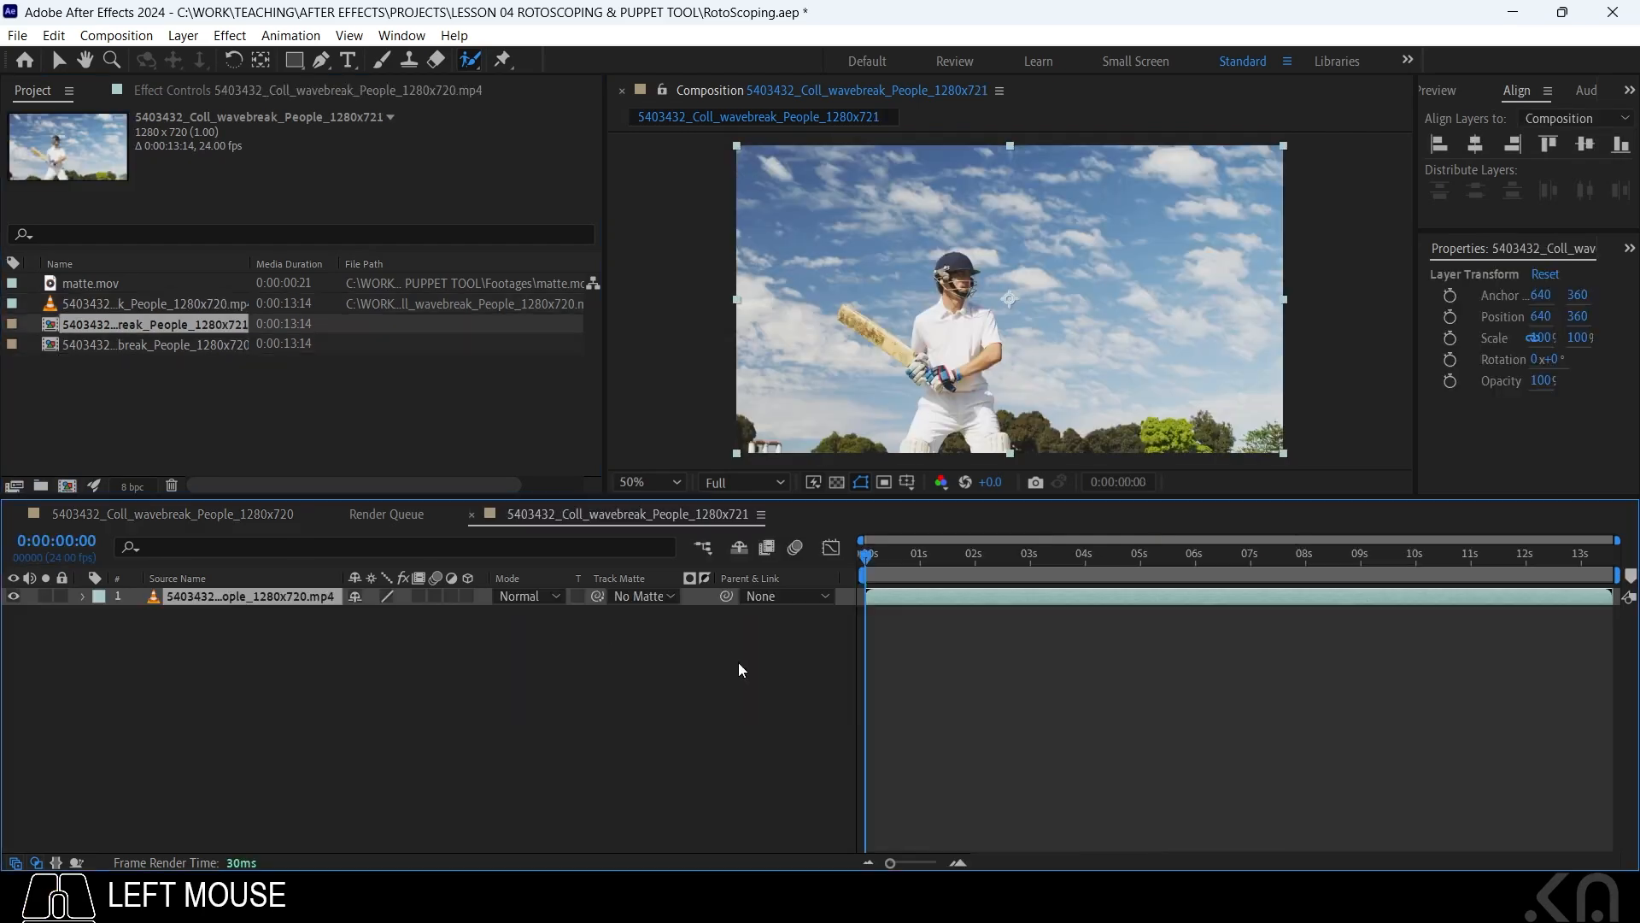
{"action": "left_click_drag", "start_coordinate": [867, 564], "coordinate": [1135, 568]}
{"action": "left_click", "coordinate": [1150, 601]}
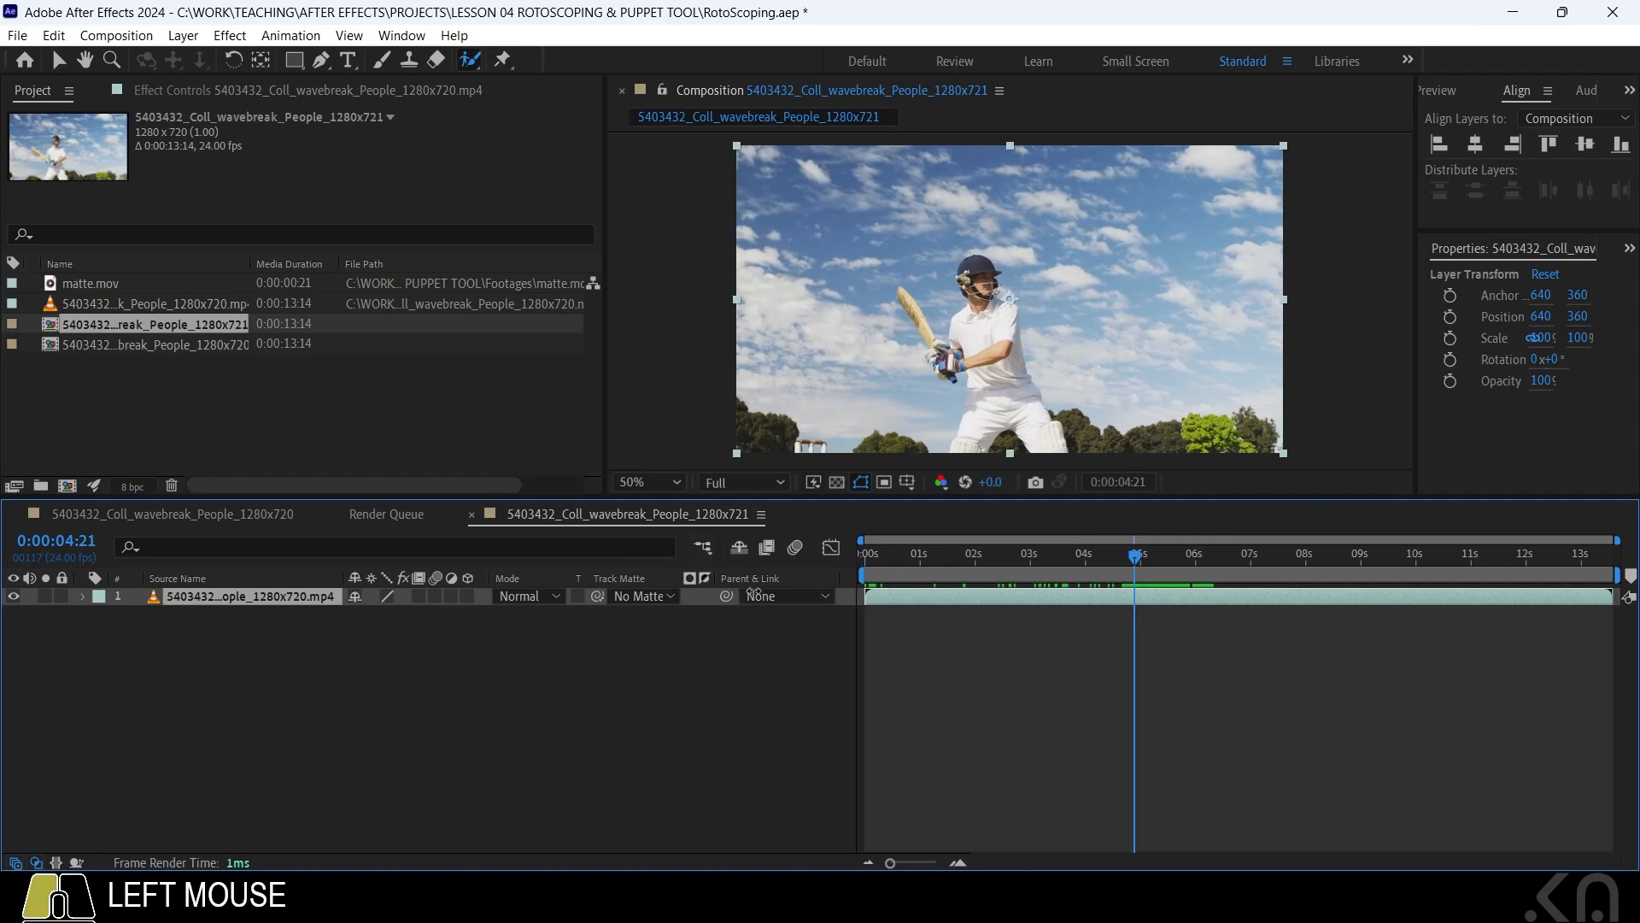
{"action": "left_click", "coordinate": [550, 672]}
{"action": "left_click_drag", "start_coordinate": [331, 576], "coordinate": [265, 577]}
{"action": "left_click_drag", "start_coordinate": [1098, 565], "coordinate": [1089, 563]}
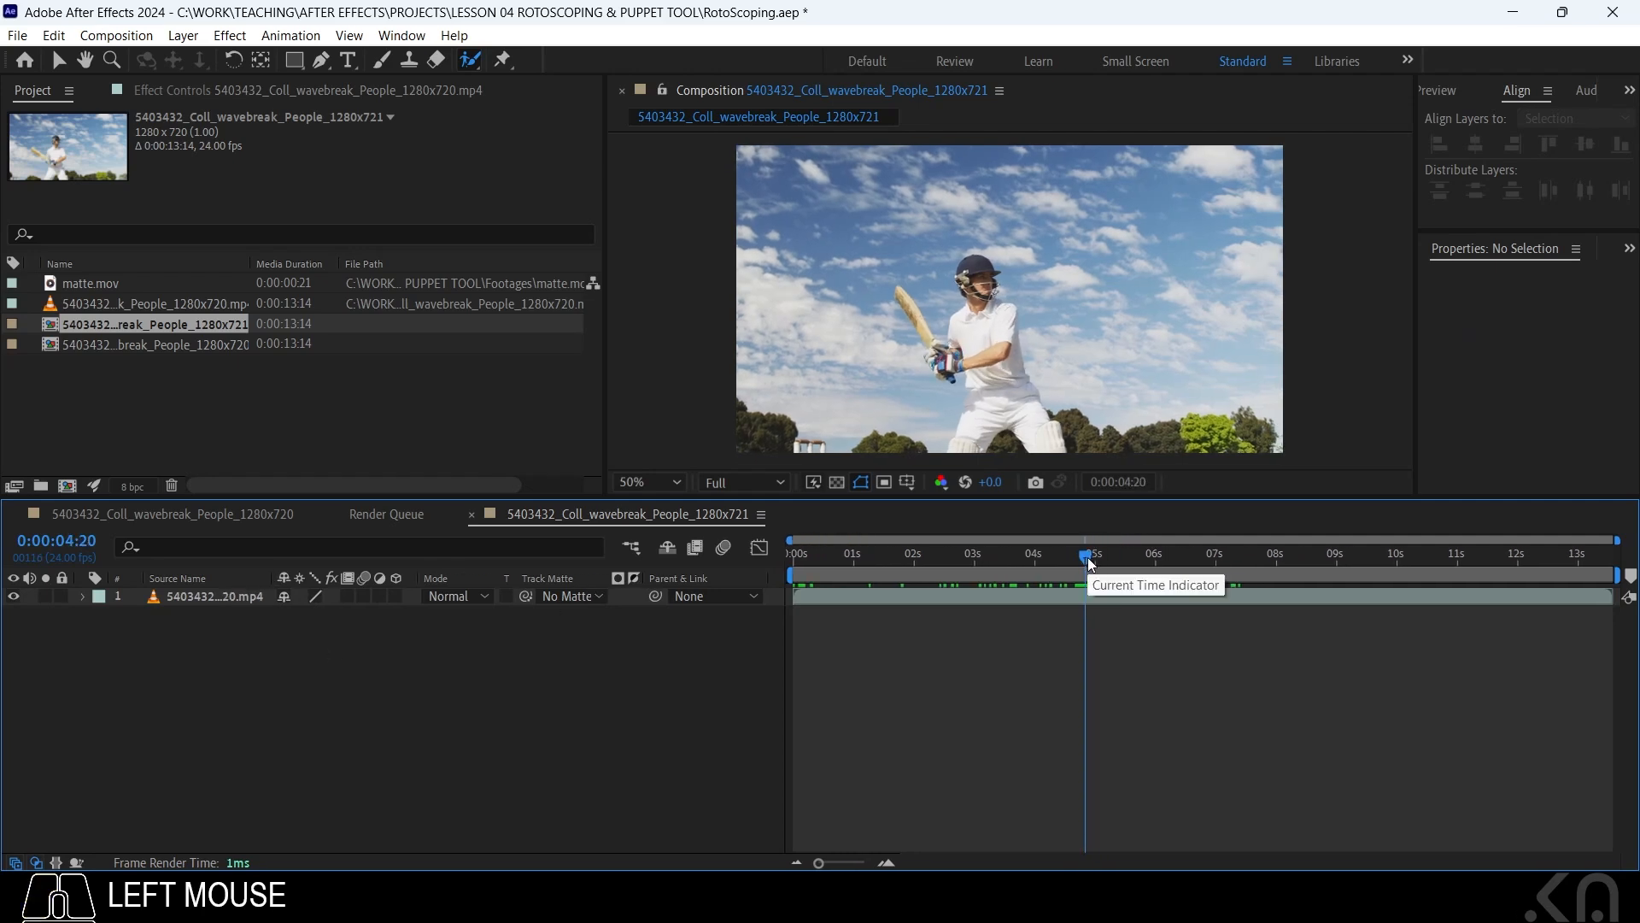
{"action": "mouse_move", "coordinate": [1087, 564]}
{"action": "left_mouse_down"}
{"action": "mouse_move", "coordinate": [1187, 579]}
{"action": "mouse_move", "coordinate": [1058, 578]}
{"action": "mouse_move", "coordinate": [1072, 578]}
{"action": "left_mouse_up"}
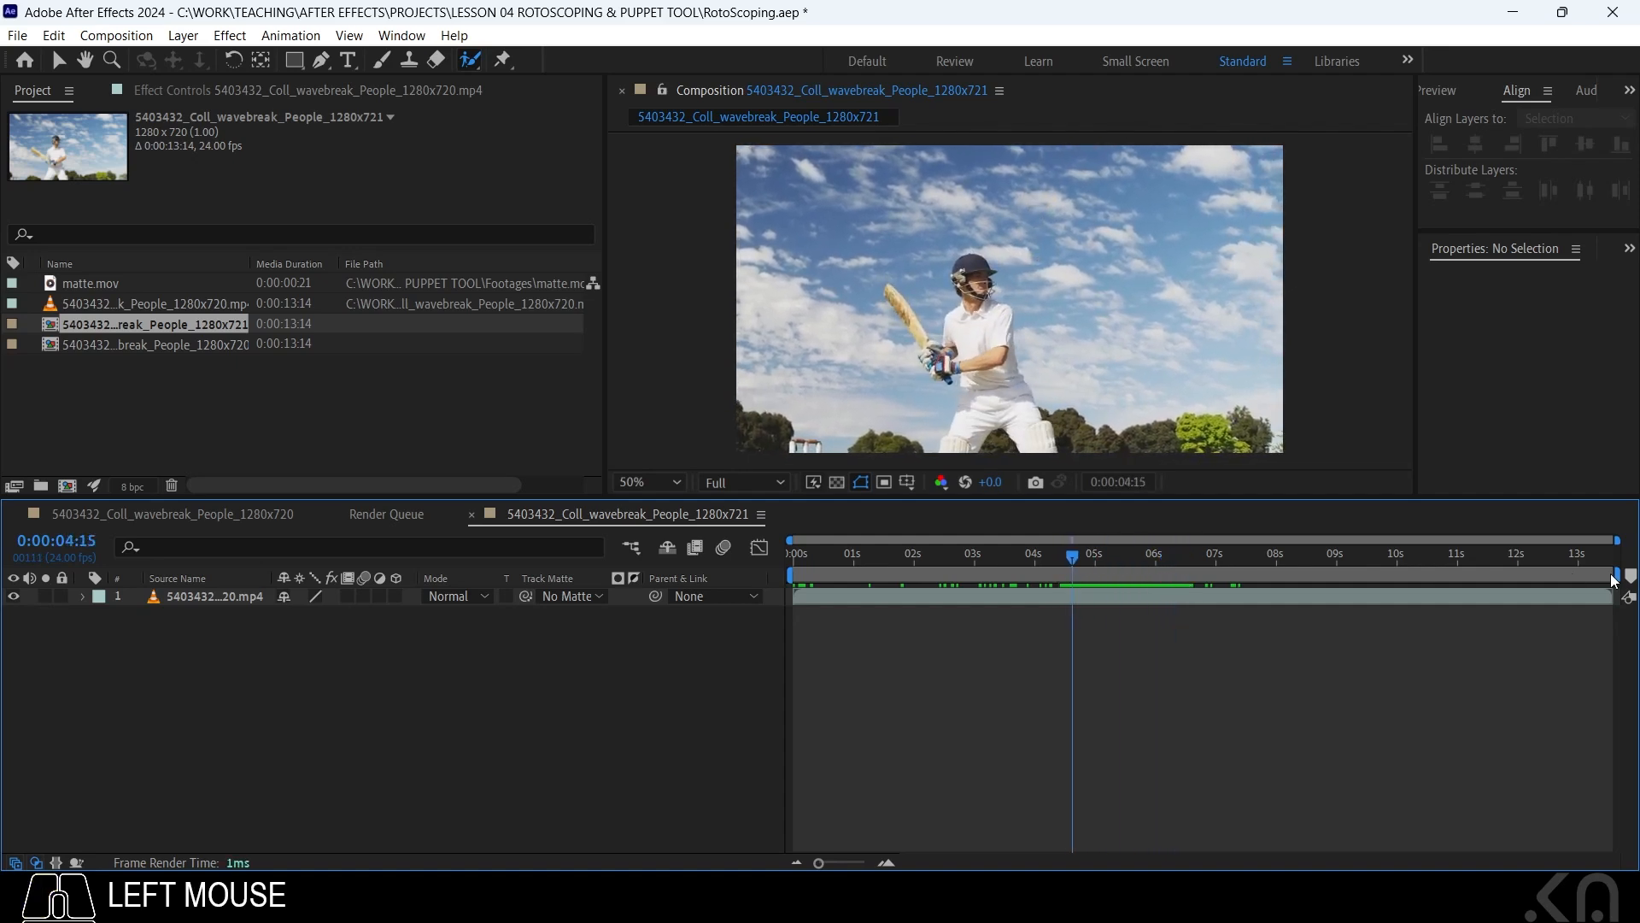
Try placing a composition marker around 0:00:04:15 and undo each placement
{"action": "left_click_drag", "start_coordinate": [1628, 579], "coordinate": [1074, 576]}
{"action": "left_click", "coordinate": [1074, 552]}
{"action": "left_click", "coordinate": [1074, 559]}
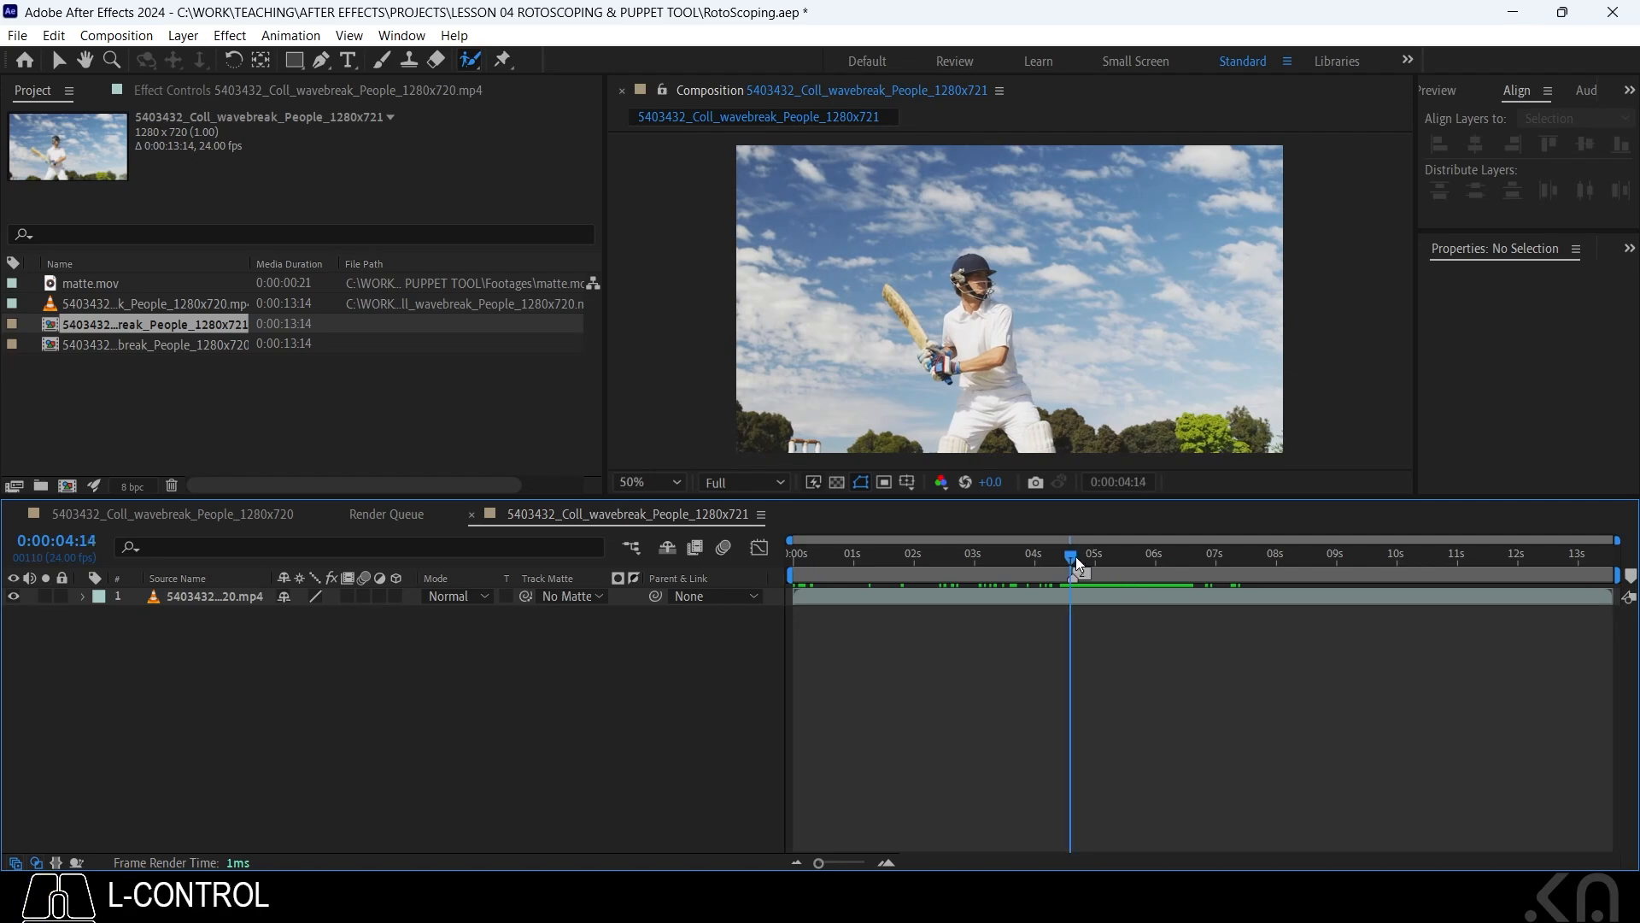
{"action": "key", "text": "ctrl+z"}
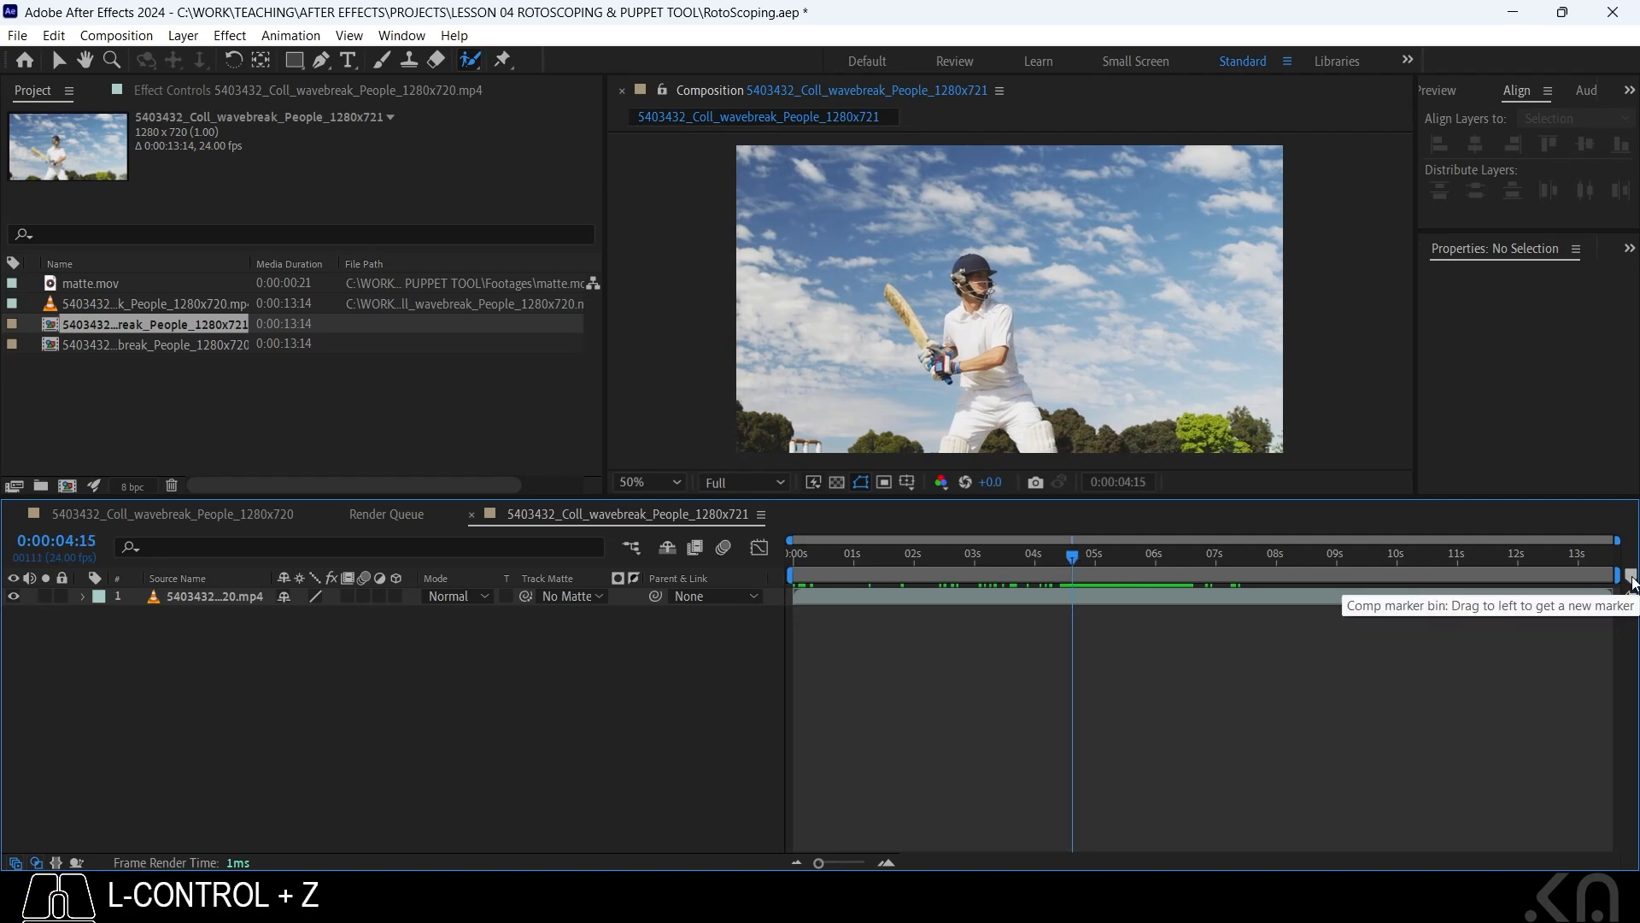
{"action": "left_click_drag", "start_coordinate": [1632, 579], "coordinate": [1081, 620]}
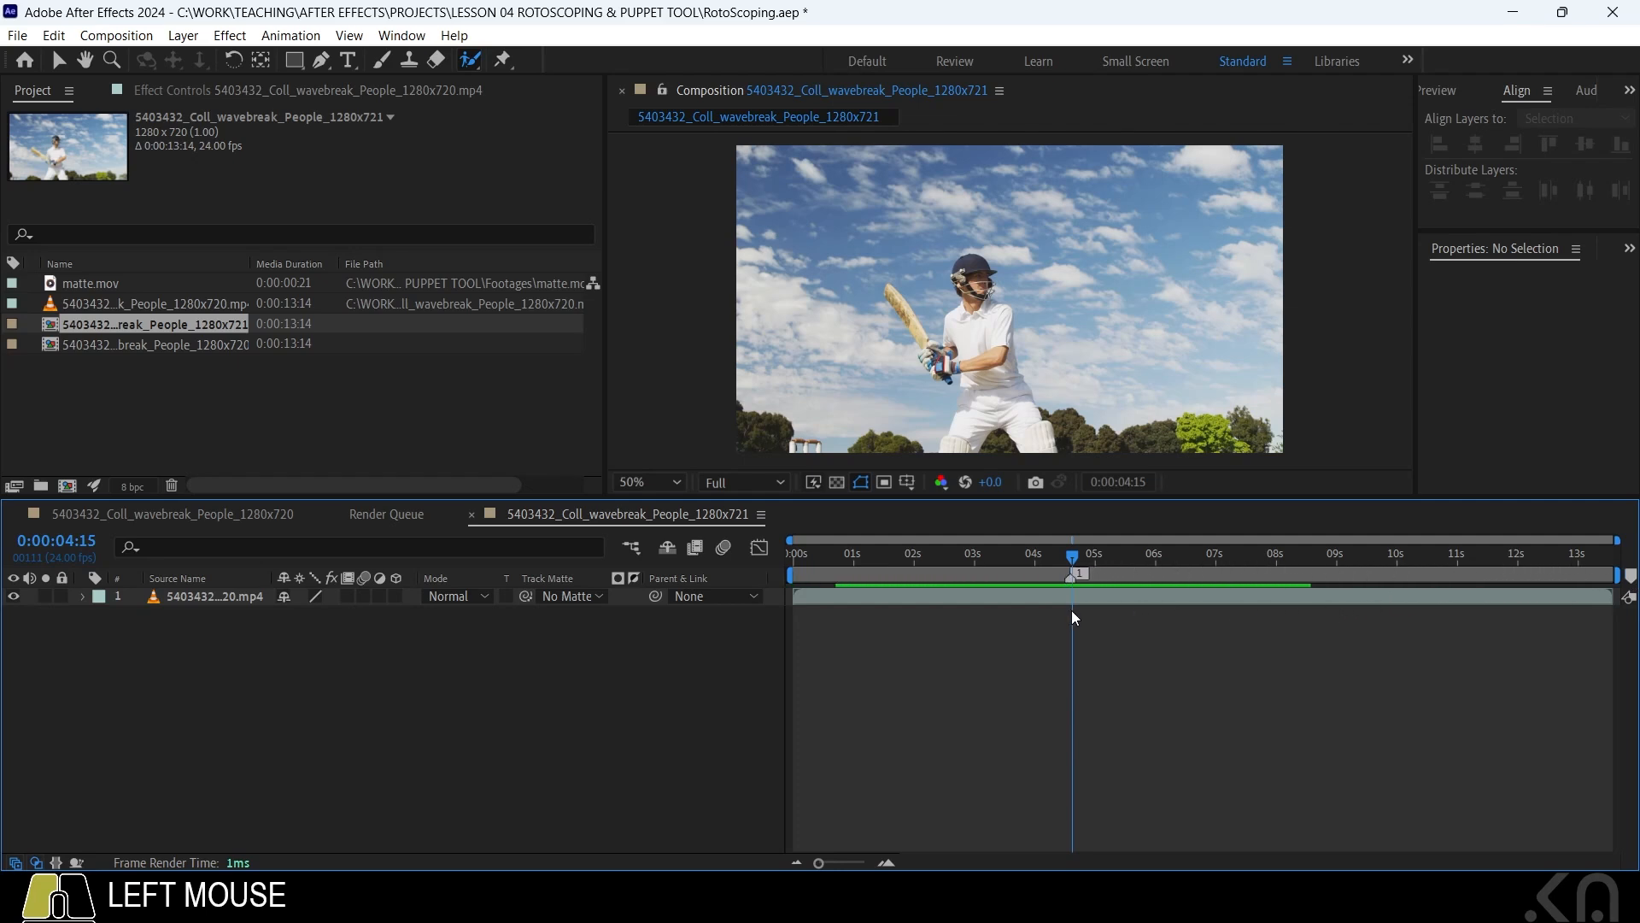
{"action": "key", "text": "ctrl+z"}
Place a composition marker at 0:00:04:15 and review its settings
{"action": "left_click", "coordinate": [1074, 557]}
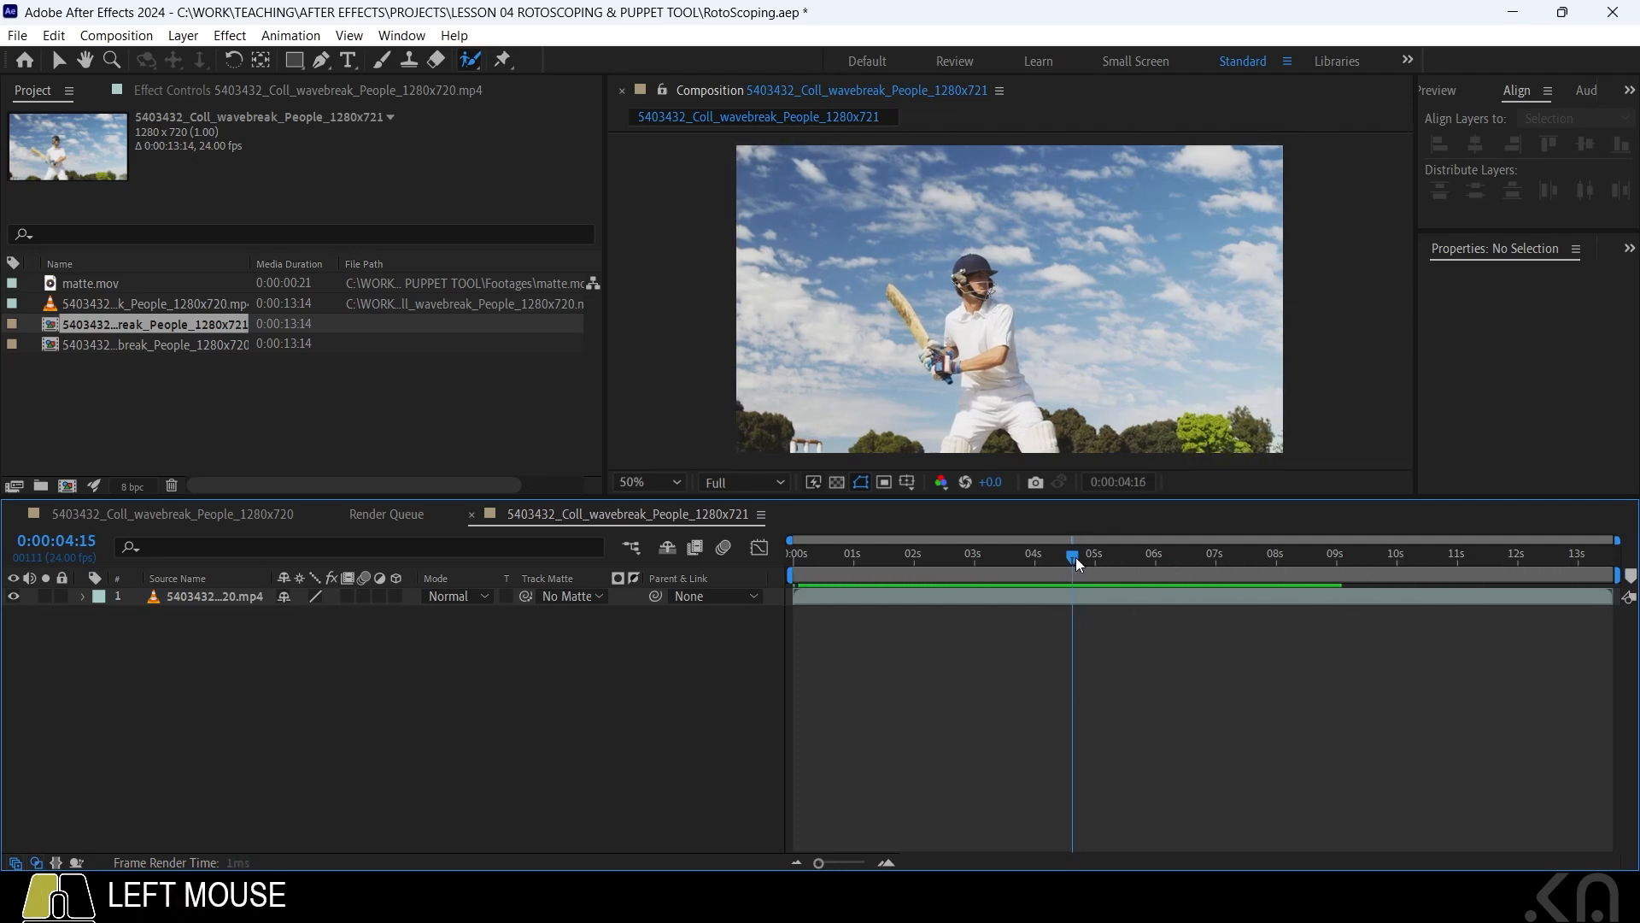
{"action": "left_click_drag", "start_coordinate": [1631, 576], "coordinate": [1075, 574]}
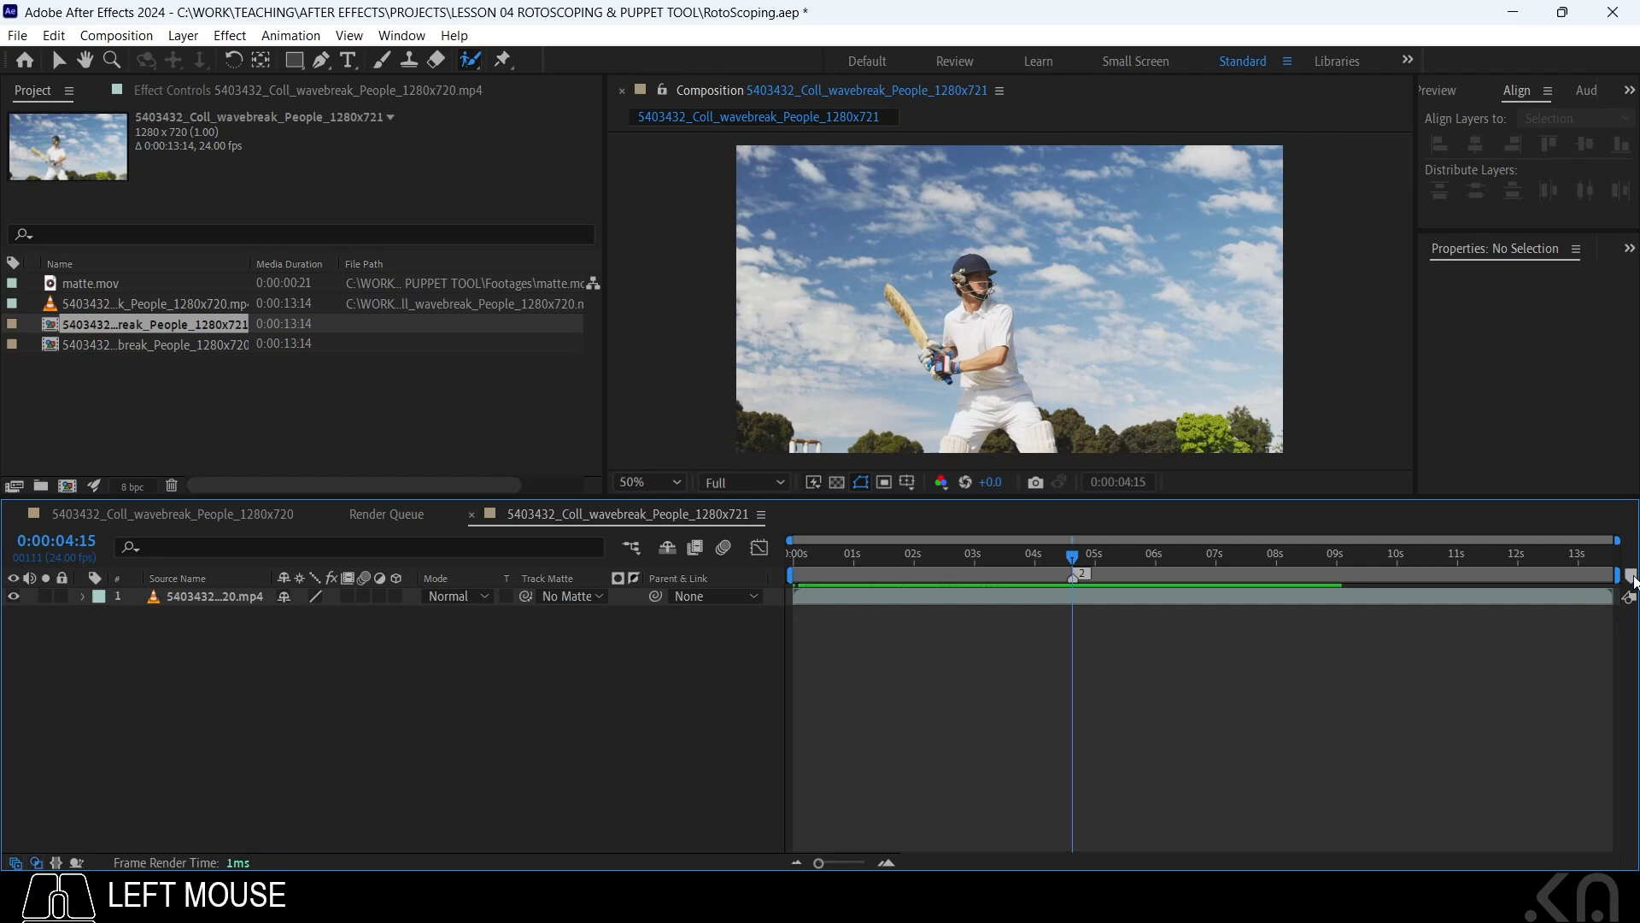
{"action": "left_click", "coordinate": [1078, 572]}
{"action": "double_click", "coordinate": [1076, 578]}
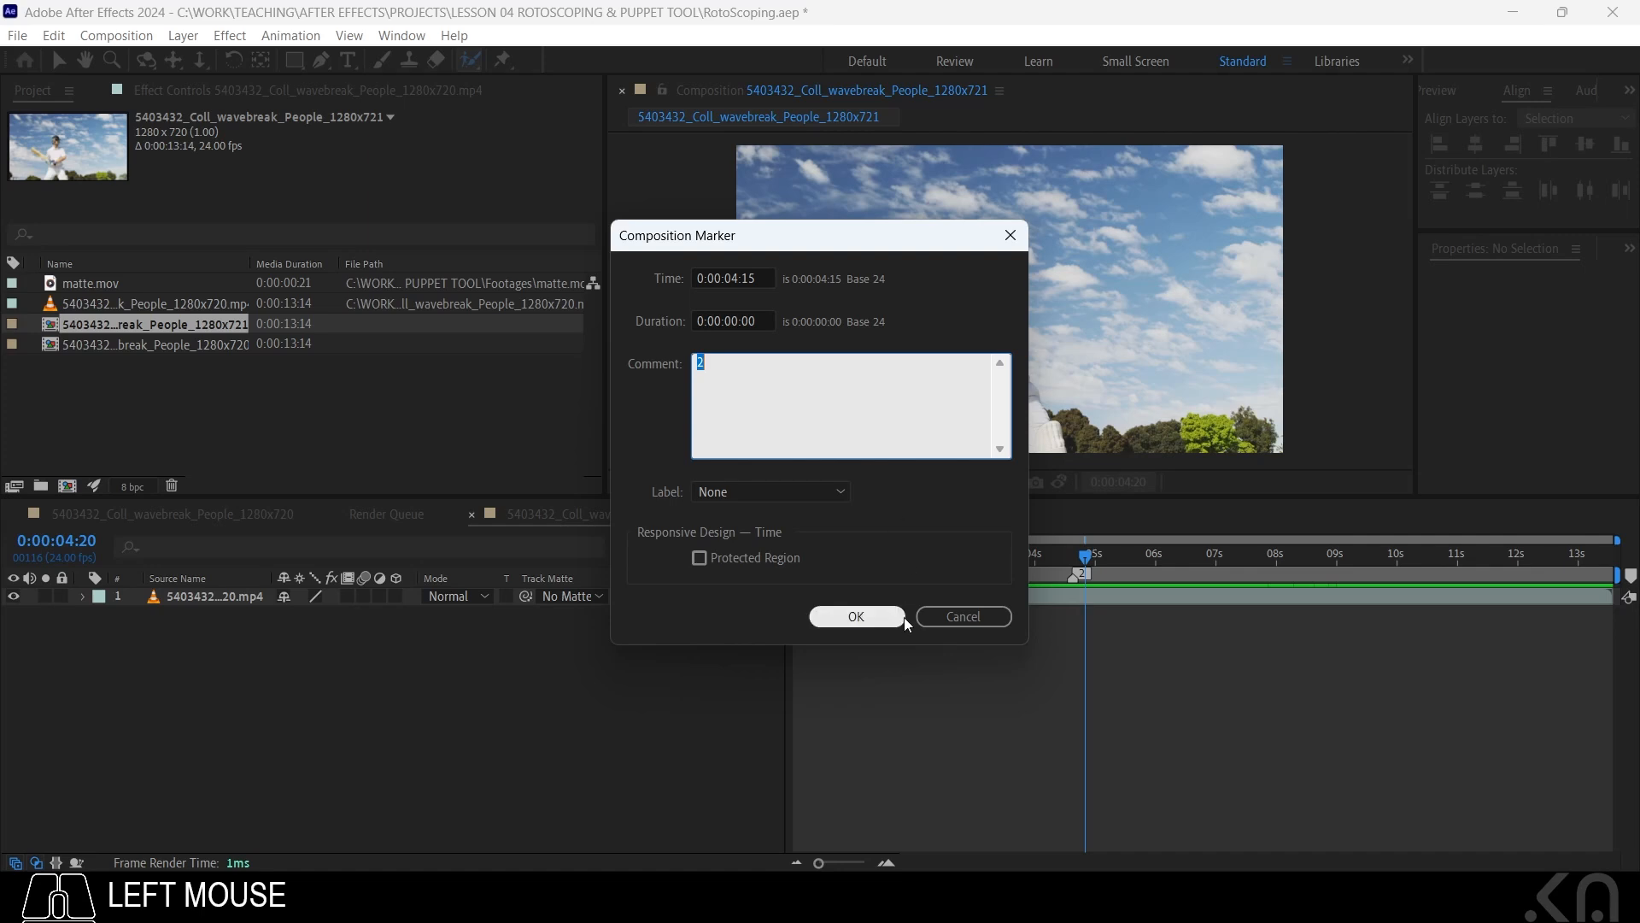
{"action": "left_click", "coordinate": [856, 616]}
Set the comment of the composition marker at 0:00:04:15 to "Mark"
{"action": "left_click_drag", "start_coordinate": [1087, 562], "coordinate": [1077, 565]}
{"action": "double_click", "coordinate": [1078, 574]}
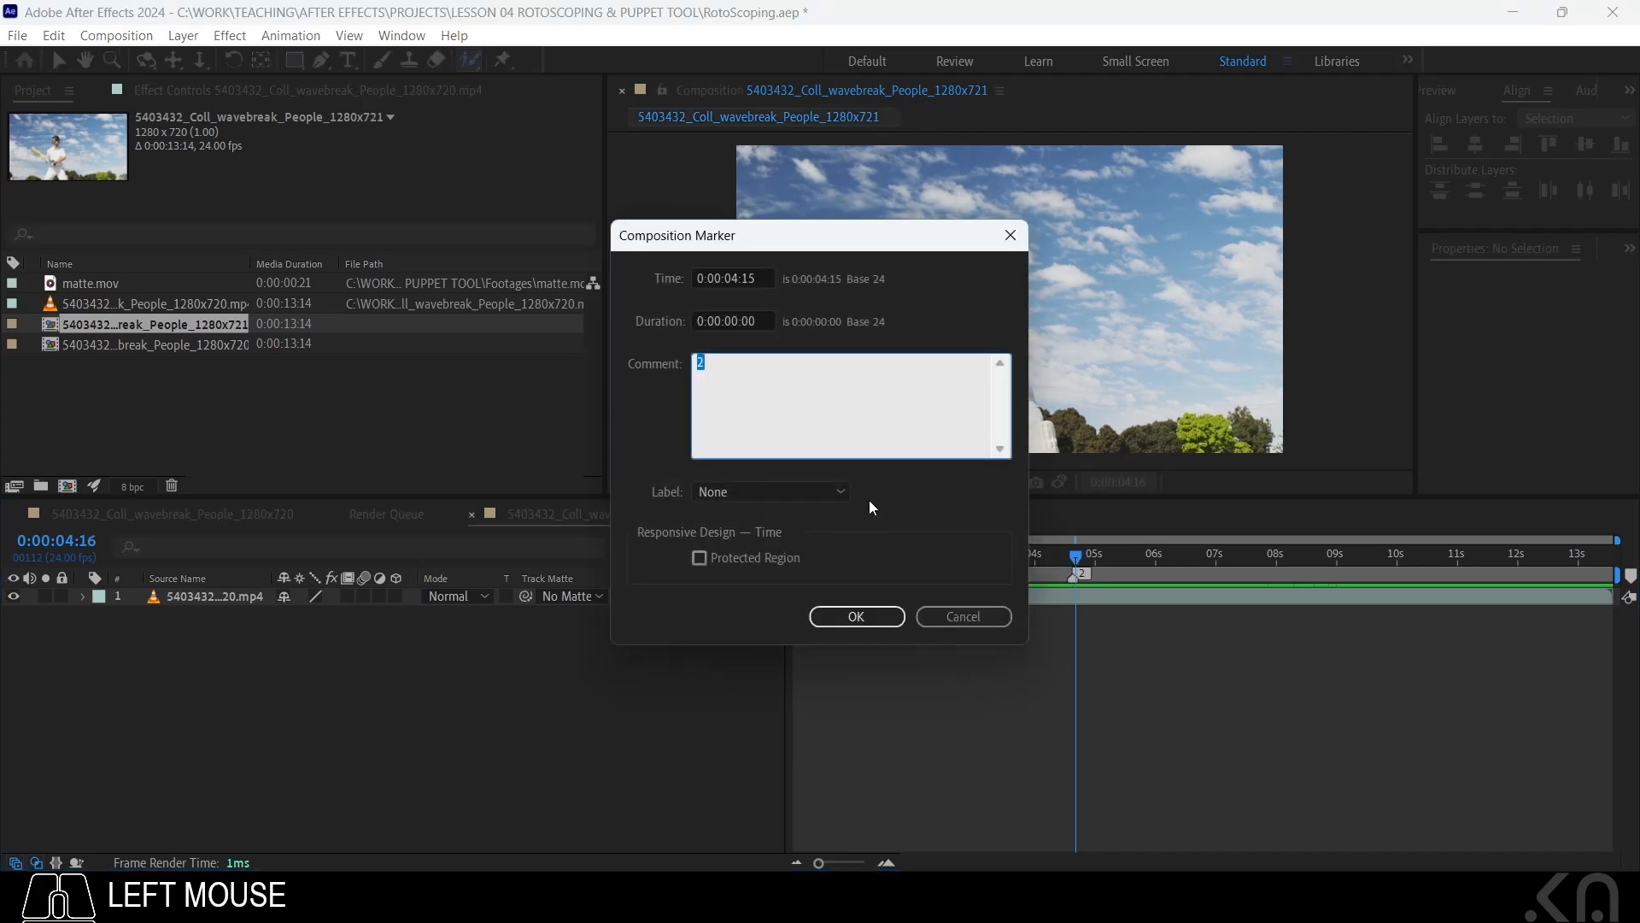
{"action": "type", "text": "Mark"}
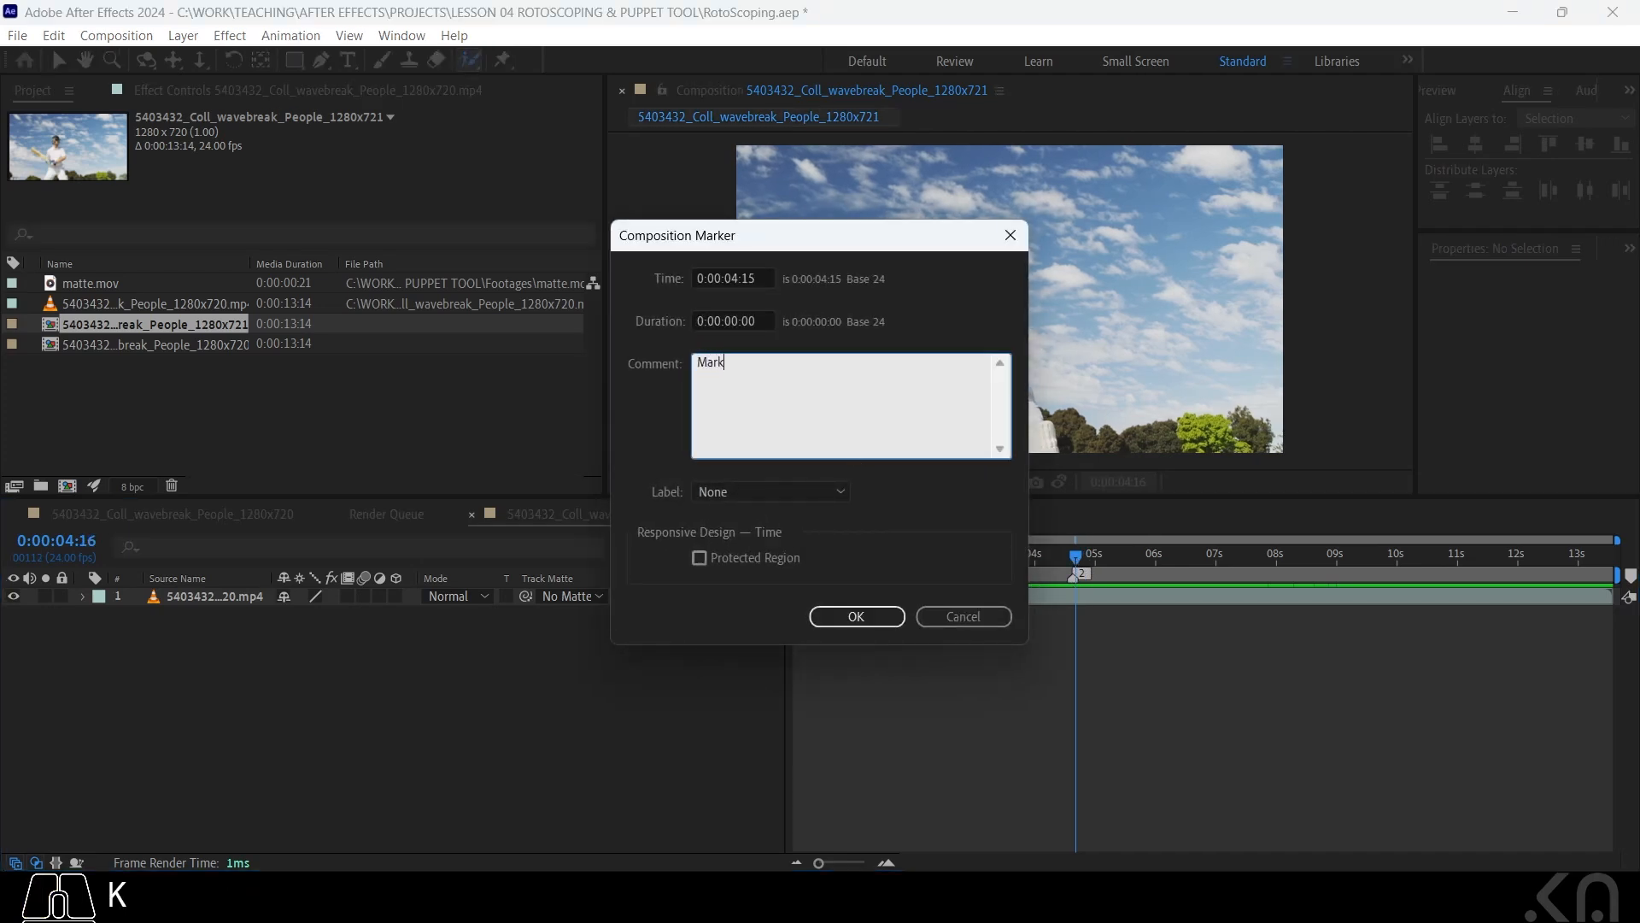
{"action": "key", "text": "Return"}
{"action": "left_click", "coordinate": [856, 616]}
Place a second composition marker at 0:00:07:00, where the batsman finishes his swing
{"action": "left_click", "coordinate": [1071, 557]}
{"action": "left_click_drag", "start_coordinate": [1075, 572], "coordinate": [1218, 603]}
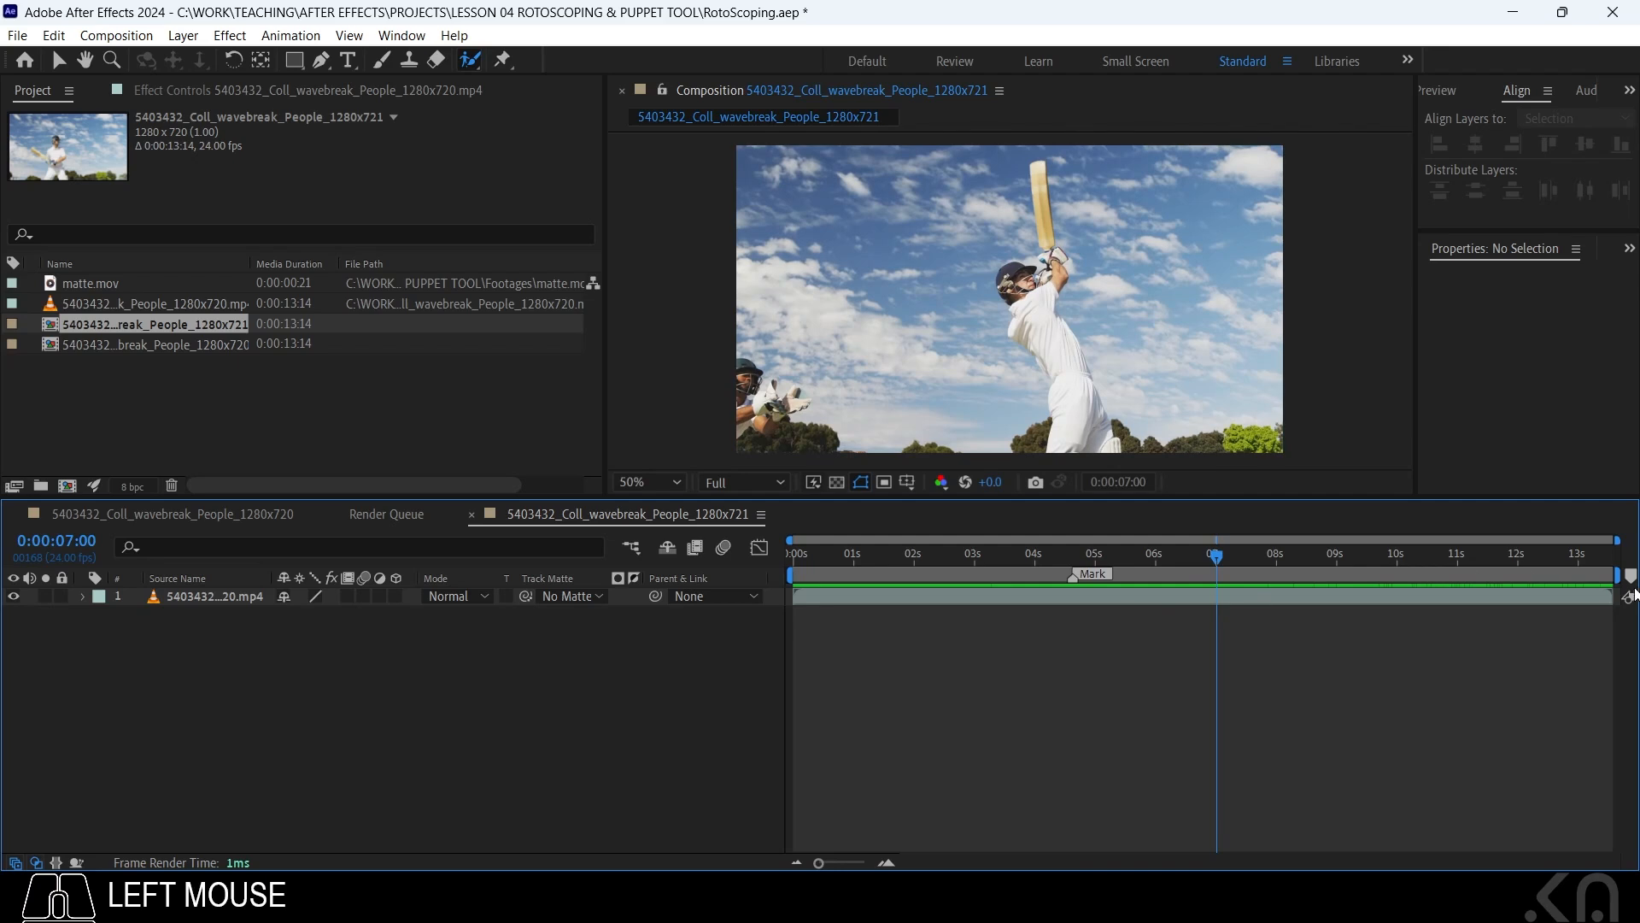
{"action": "left_click", "coordinate": [1632, 579]}
Trim the video layer to run from the marker at 0:00:04:15 to the marker at 0:00:07:00, and scrub through it
{"action": "left_click", "coordinate": [1202, 598]}
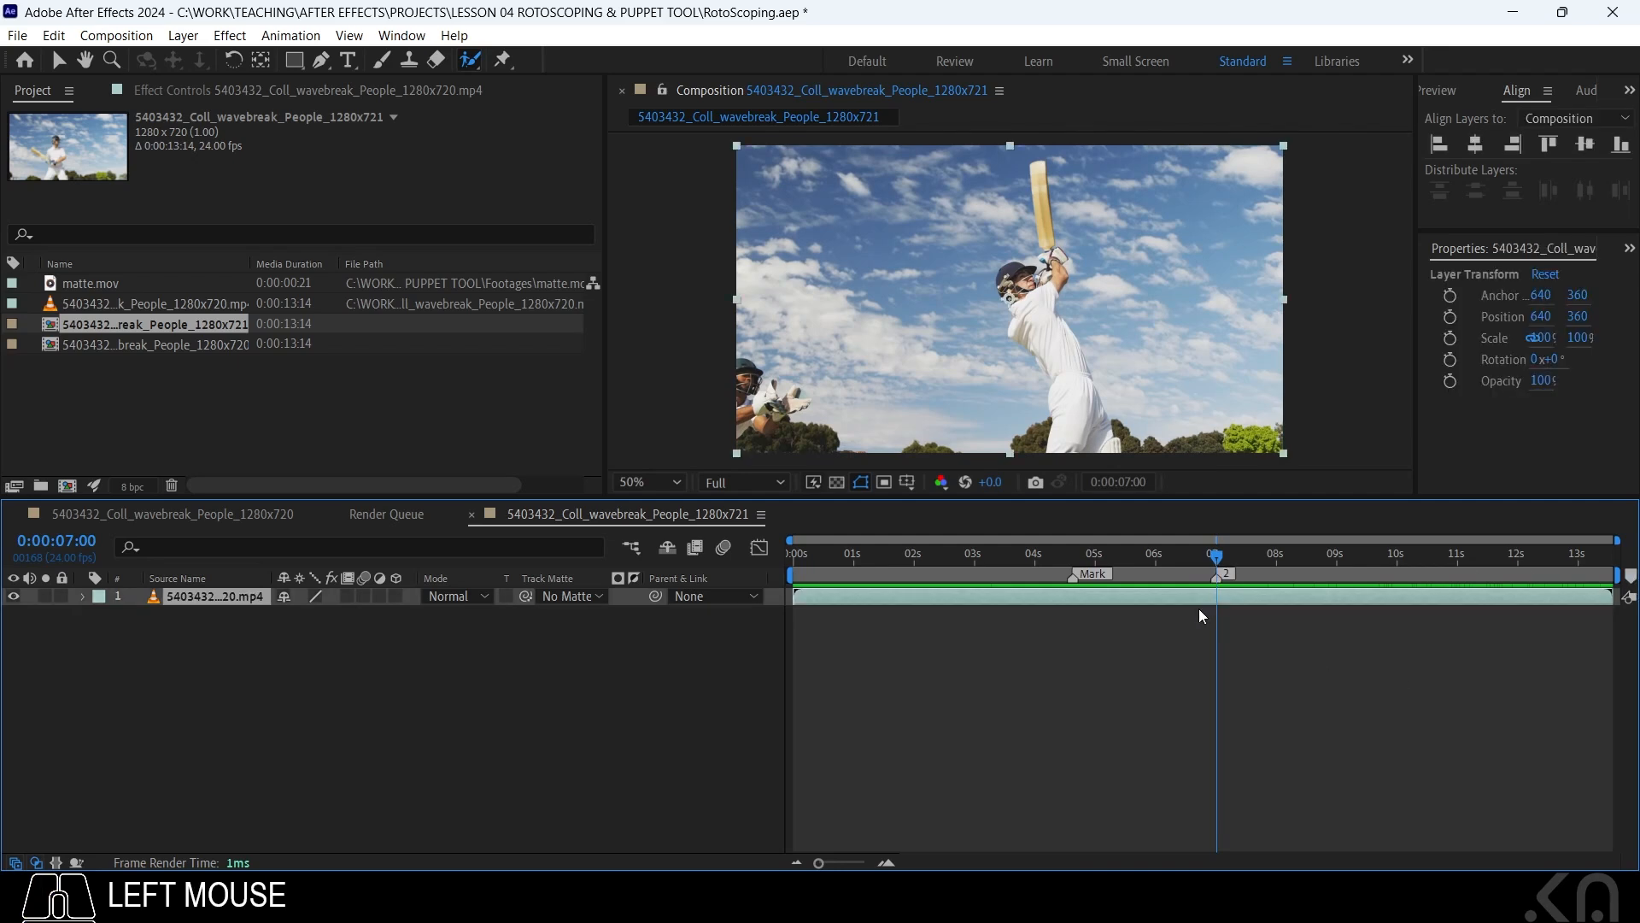
{"action": "left_click_drag", "start_coordinate": [1612, 597], "coordinate": [1218, 607]}
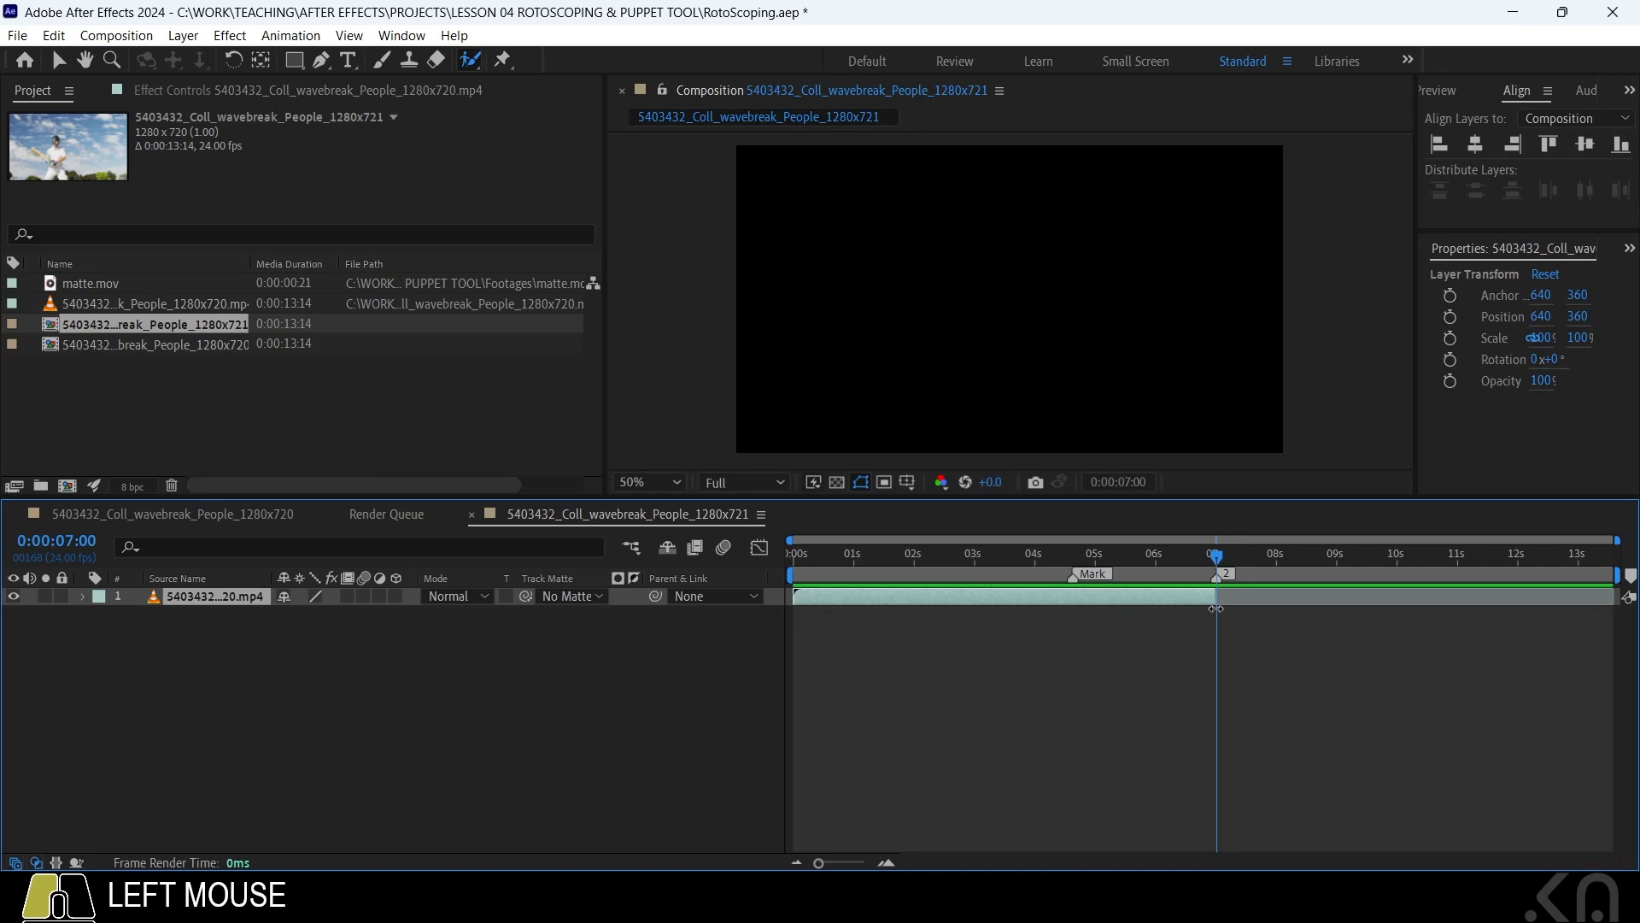
{"action": "left_click_drag", "start_coordinate": [794, 597], "coordinate": [1072, 597]}
{"action": "left_click", "coordinate": [1123, 557]}
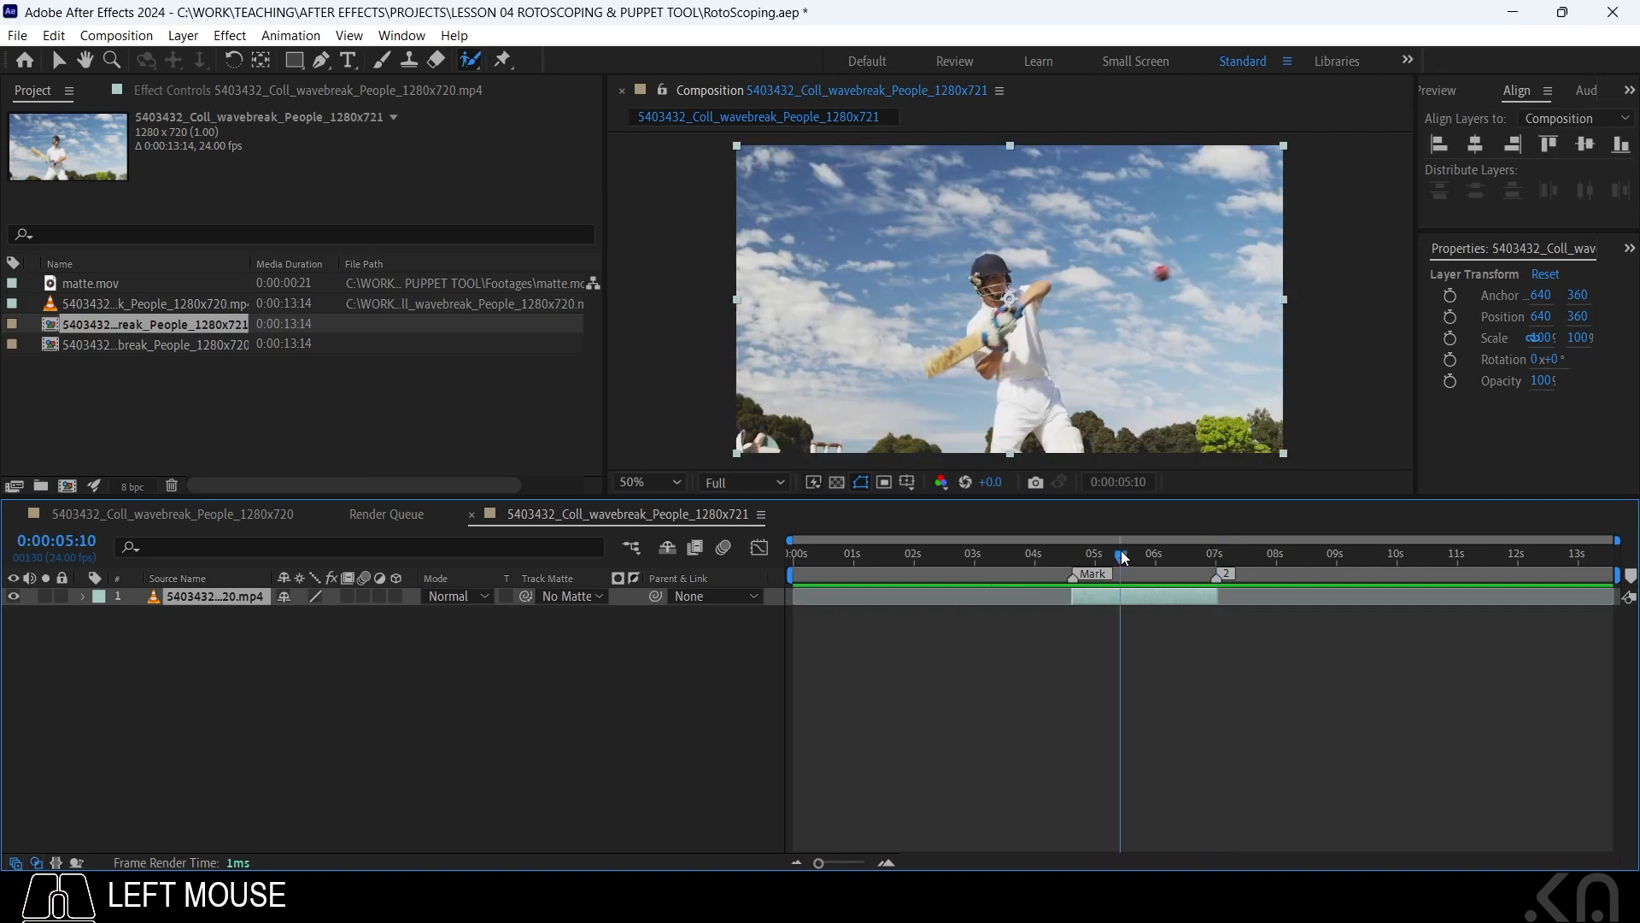
{"action": "key", "text": "equal"}
{"action": "left_click", "coordinate": [945, 557]}
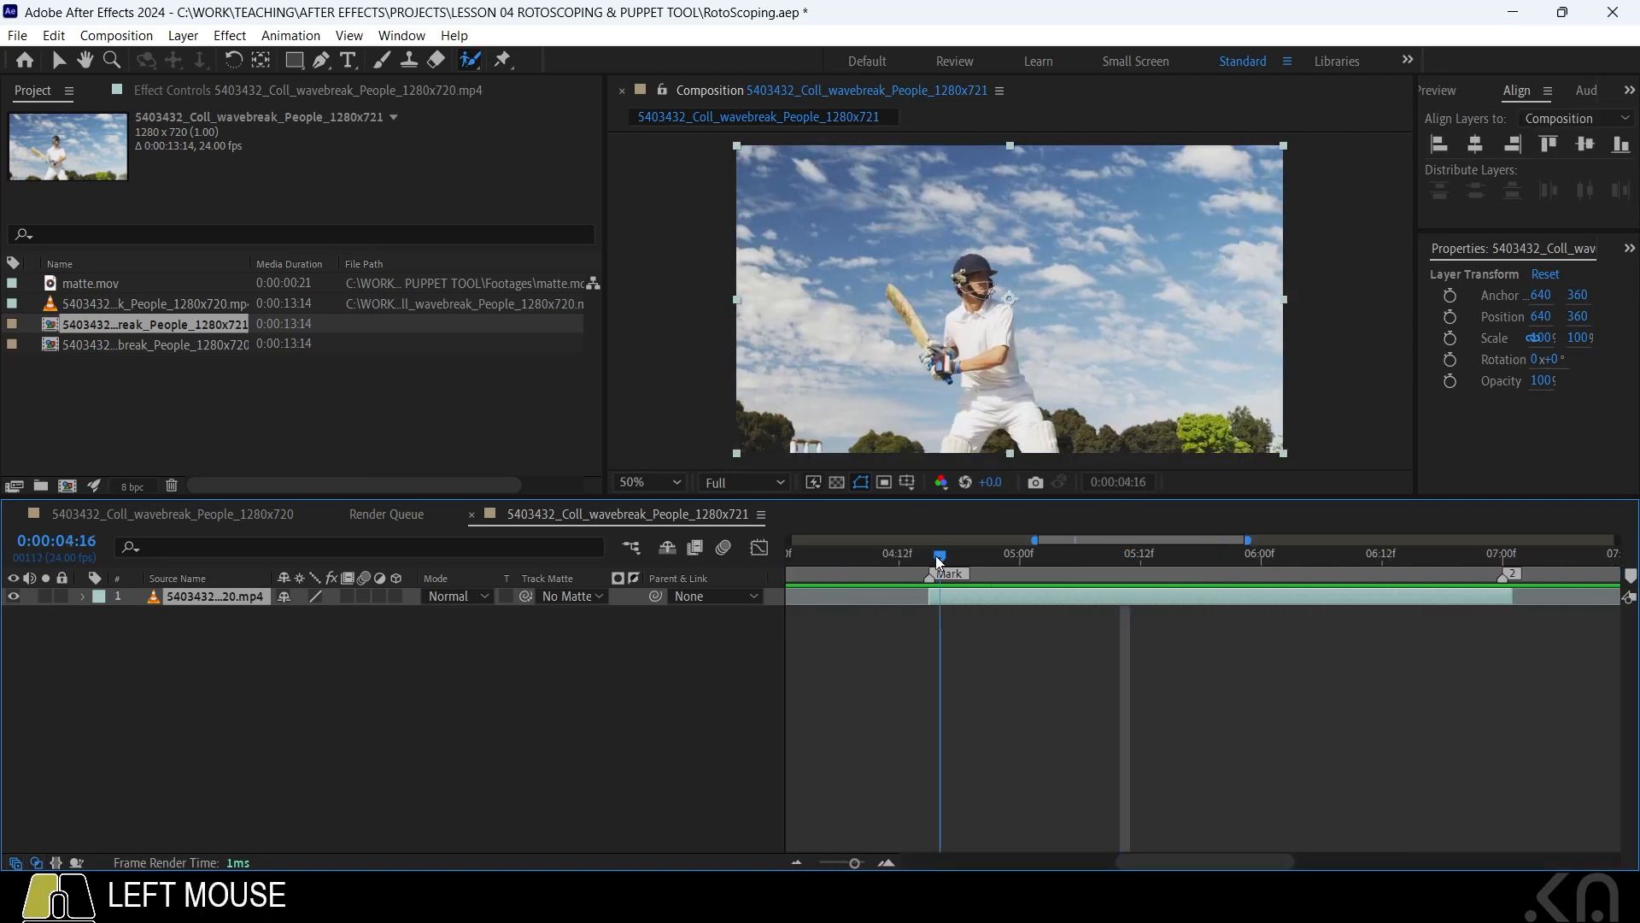
{"action": "left_click_drag", "start_coordinate": [946, 557], "coordinate": [1474, 557]}
Extend the video layer's end beyond the second marker, and trim it back to the marker at 0:00:07:00
{"action": "key", "text": "minus"}
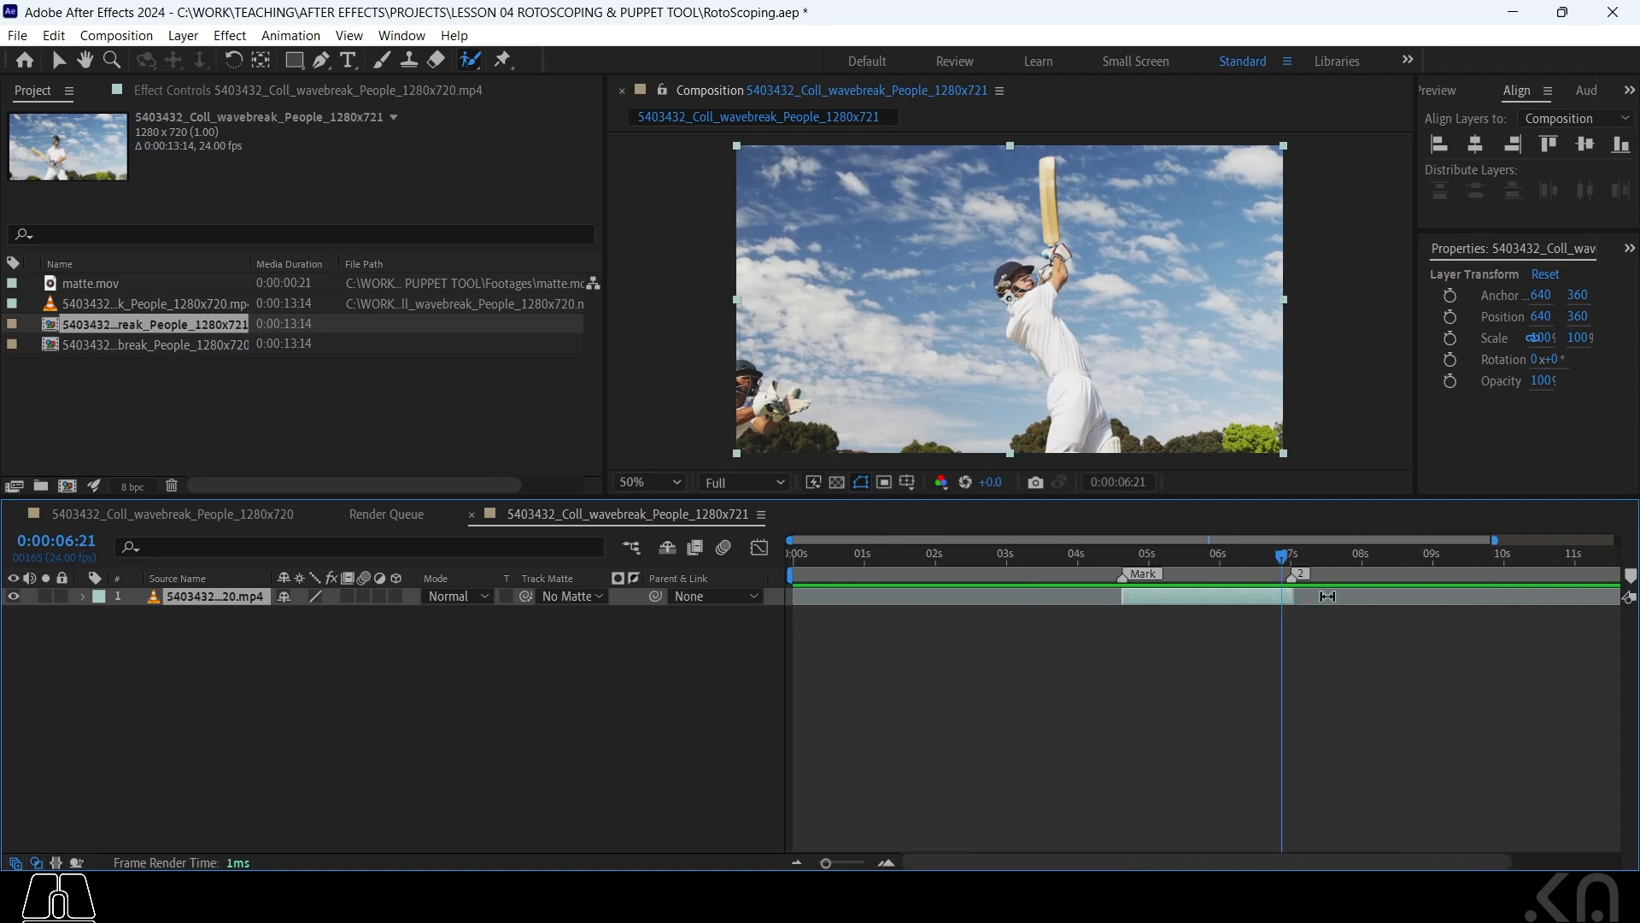
{"action": "left_click", "coordinate": [1297, 597]}
{"action": "key", "text": "alt+bracketright"}
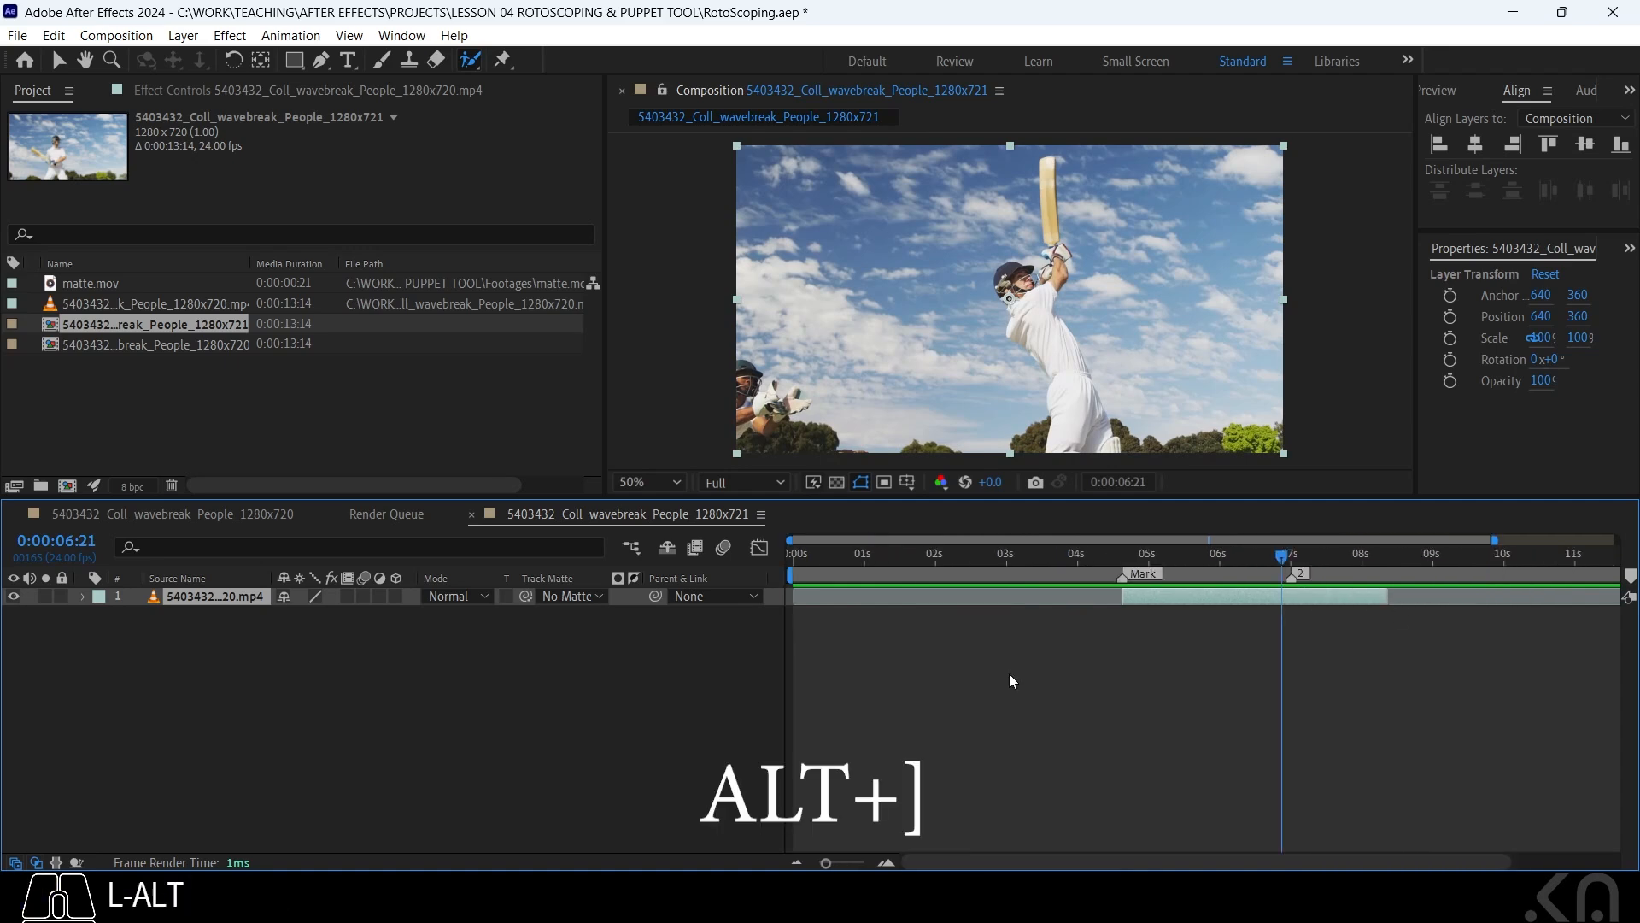
{"action": "key", "text": "alt+bracketright"}
{"action": "left_click", "coordinate": [1010, 680]}
Extend the video layer's start before the "Mark" marker, and trim it back to the current time at 0:00:04:15
{"action": "mouse_move", "coordinate": [1145, 560]}
{"action": "left_mouse_down"}
{"action": "mouse_move", "coordinate": [1288, 571]}
{"action": "mouse_move", "coordinate": [1131, 570]}
{"action": "mouse_move", "coordinate": [1034, 593]}
{"action": "mouse_move", "coordinate": [1059, 562]}
{"action": "mouse_move", "coordinate": [1124, 562]}
{"action": "left_mouse_up"}
{"action": "key", "text": "alt+bracketleft"}
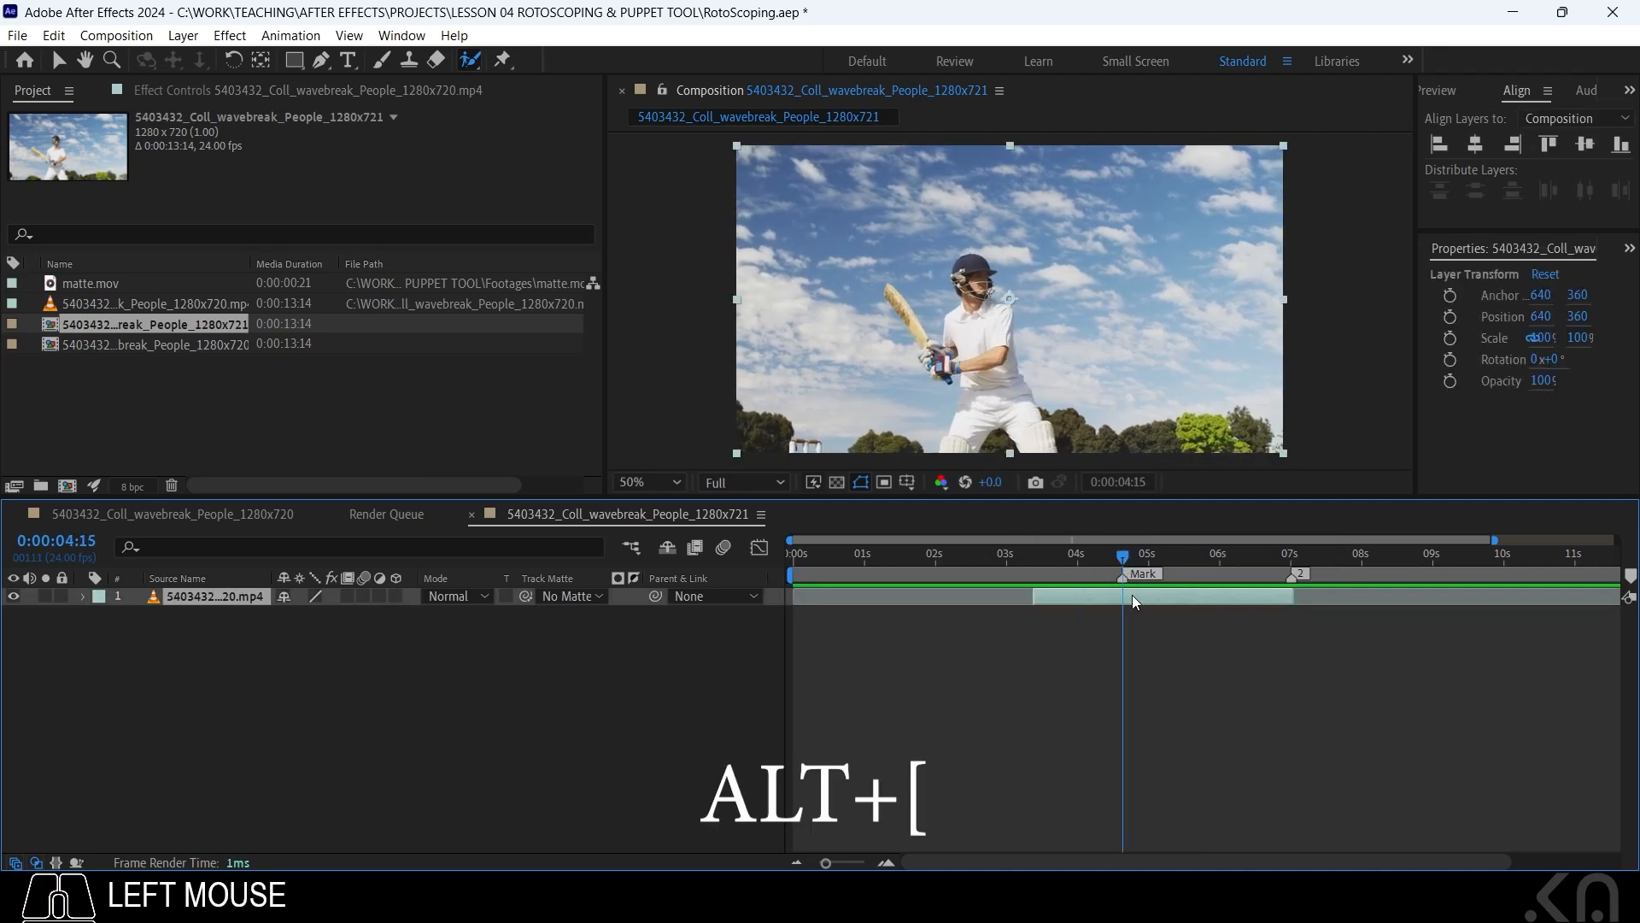
{"action": "key", "text": "alt"}
{"action": "key", "text": "alt+bracketleft"}
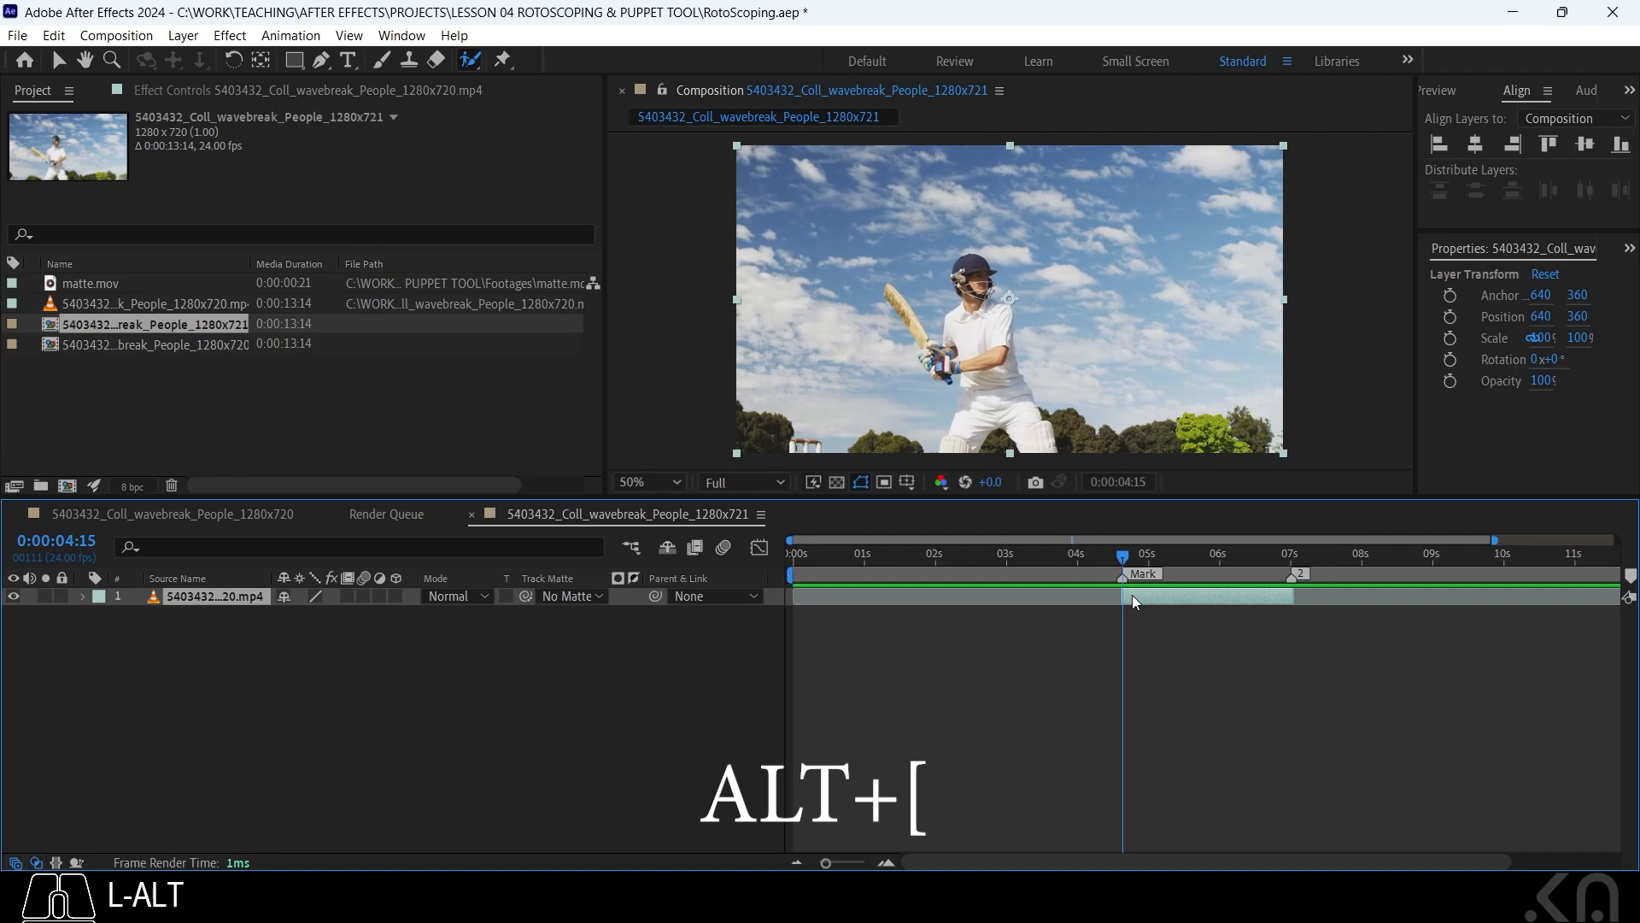
{"action": "left_click", "coordinate": [1140, 659]}
Scrub and step frame by frame through the trimmed clip to examine the swing, and return to 0:00:04:15
{"action": "left_click_drag", "start_coordinate": [1095, 547], "coordinate": [1167, 607]}
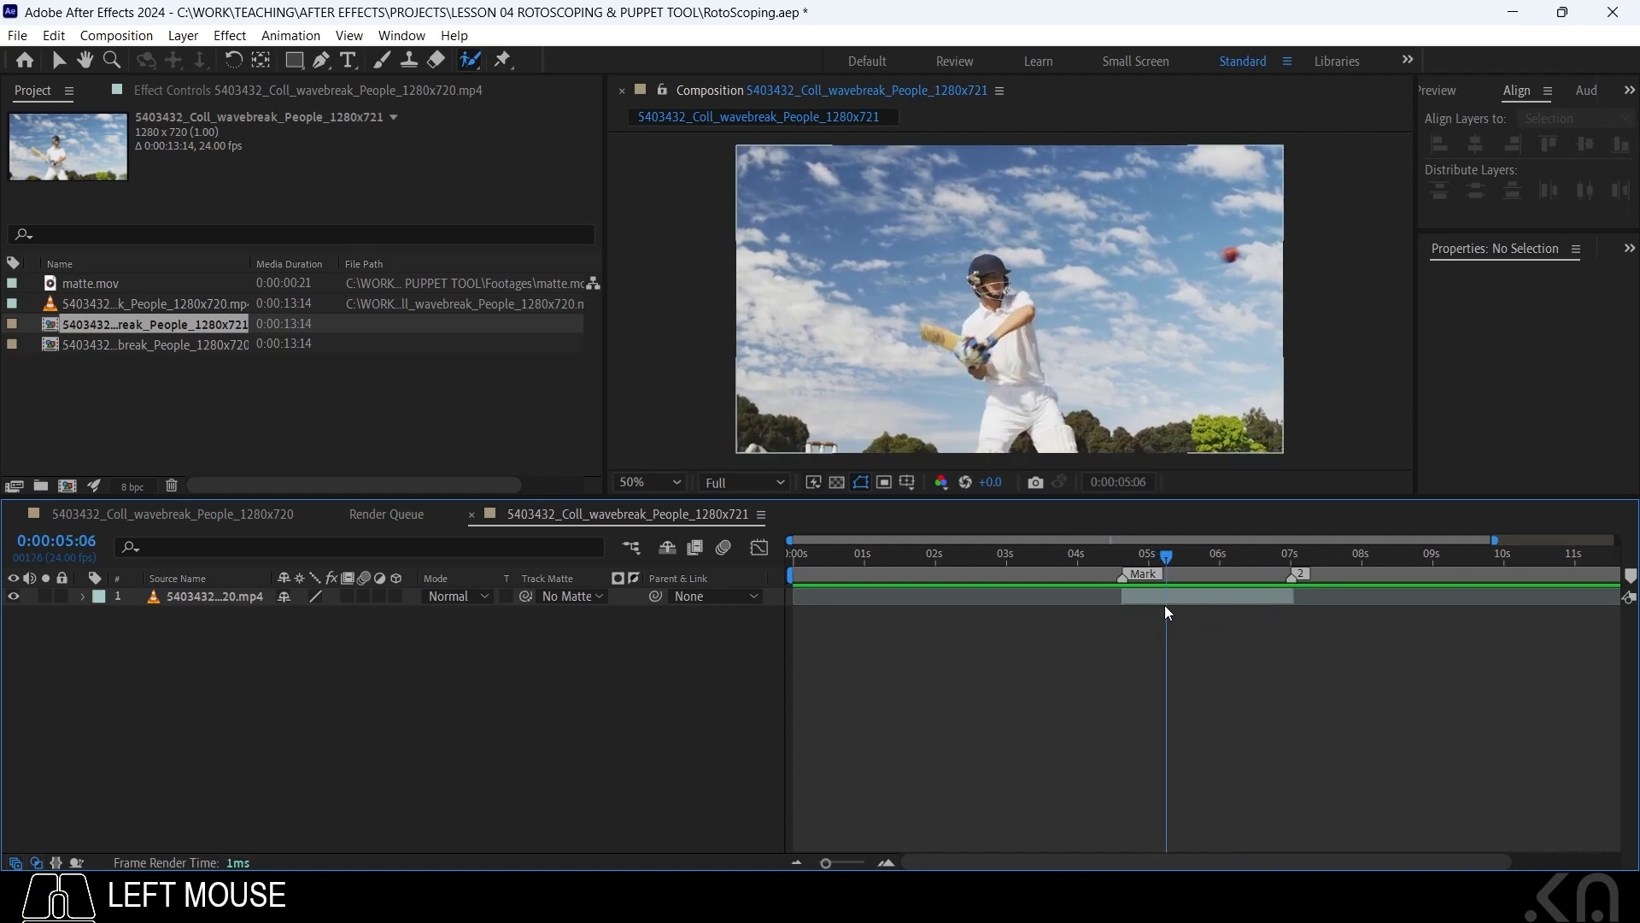
{"action": "left_click", "coordinate": [1166, 603]}
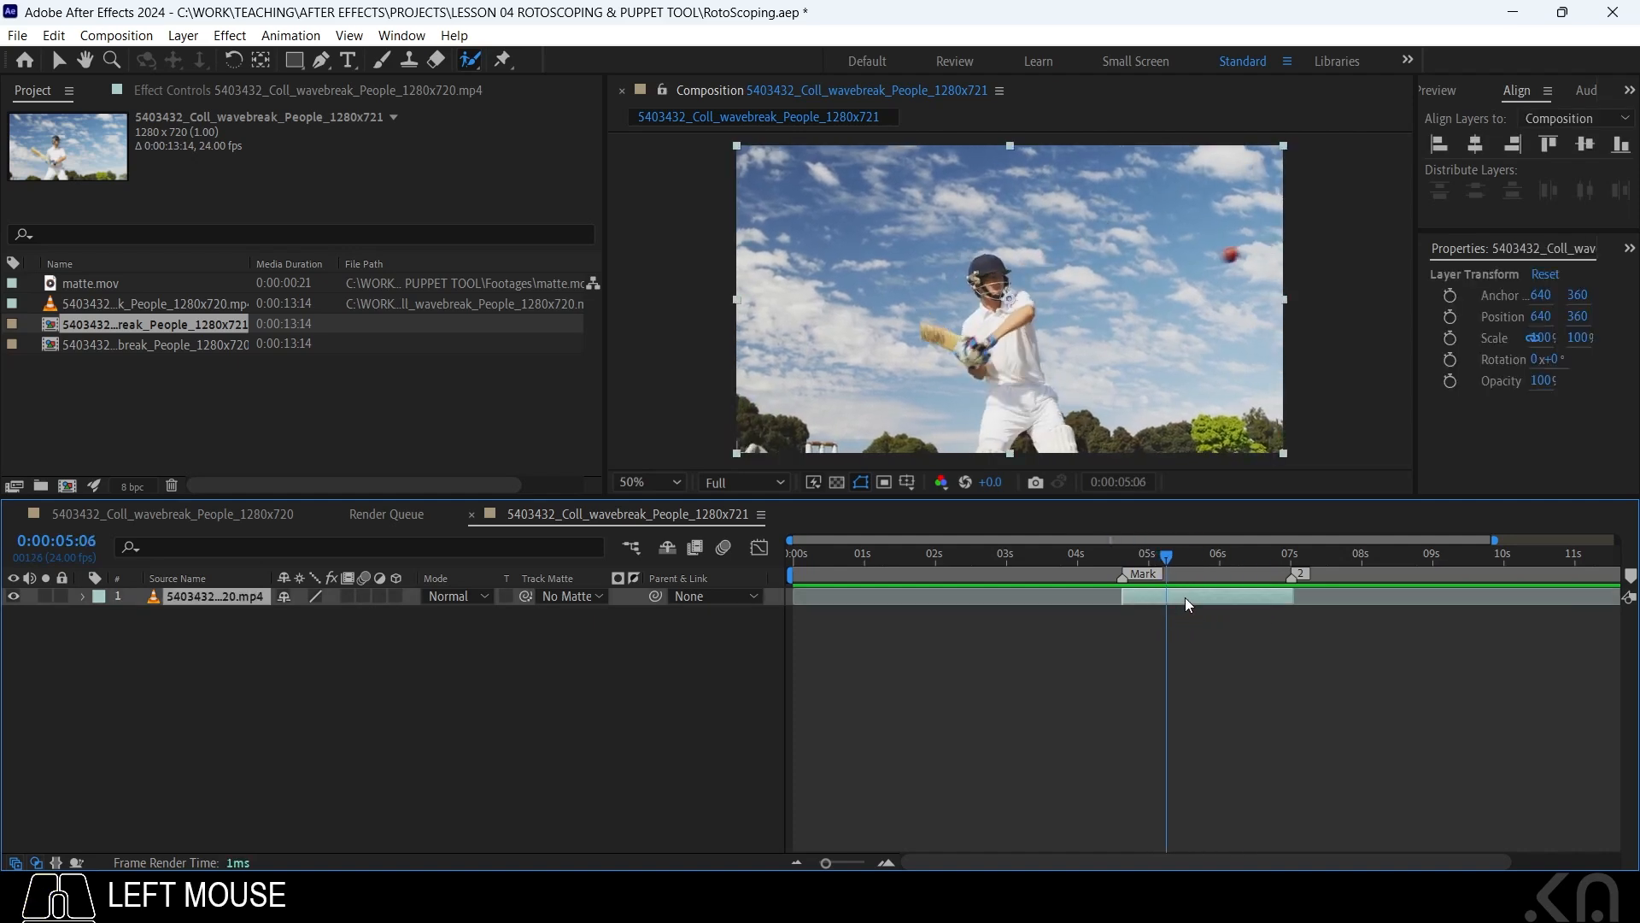
{"action": "key", "text": "Page_Up"}
{"action": "key", "text": "Page_Up"}
{"action": "key", "text": "Page_Up"}
{"action": "key", "text": "Page_Up"}
{"action": "key", "text": "Page_Up"}
{"action": "mouse_move", "coordinate": [1155, 560]}
{"action": "left_mouse_down"}
{"action": "mouse_move", "coordinate": [1119, 556]}
{"action": "mouse_move", "coordinate": [1143, 600]}
{"action": "left_mouse_up"}
{"action": "key", "text": "ctrl+z"}
{"action": "left_click", "coordinate": [1008, 337]}
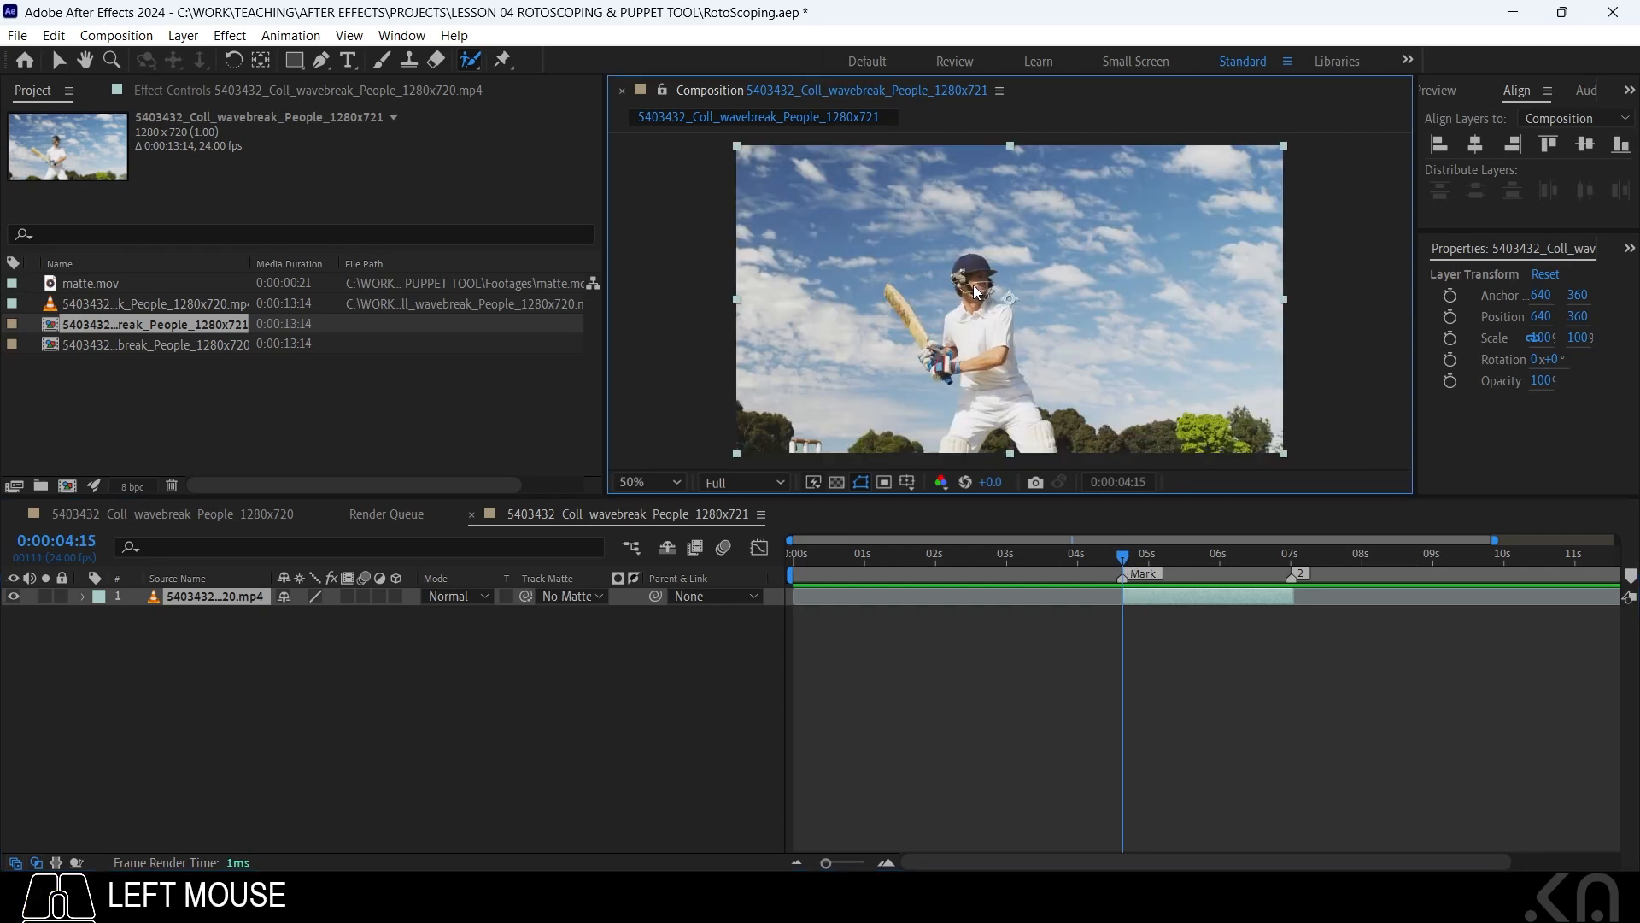
Open the video layer in its own viewer, and close it to return to the composition view
{"action": "double_click", "coordinate": [1192, 598]}
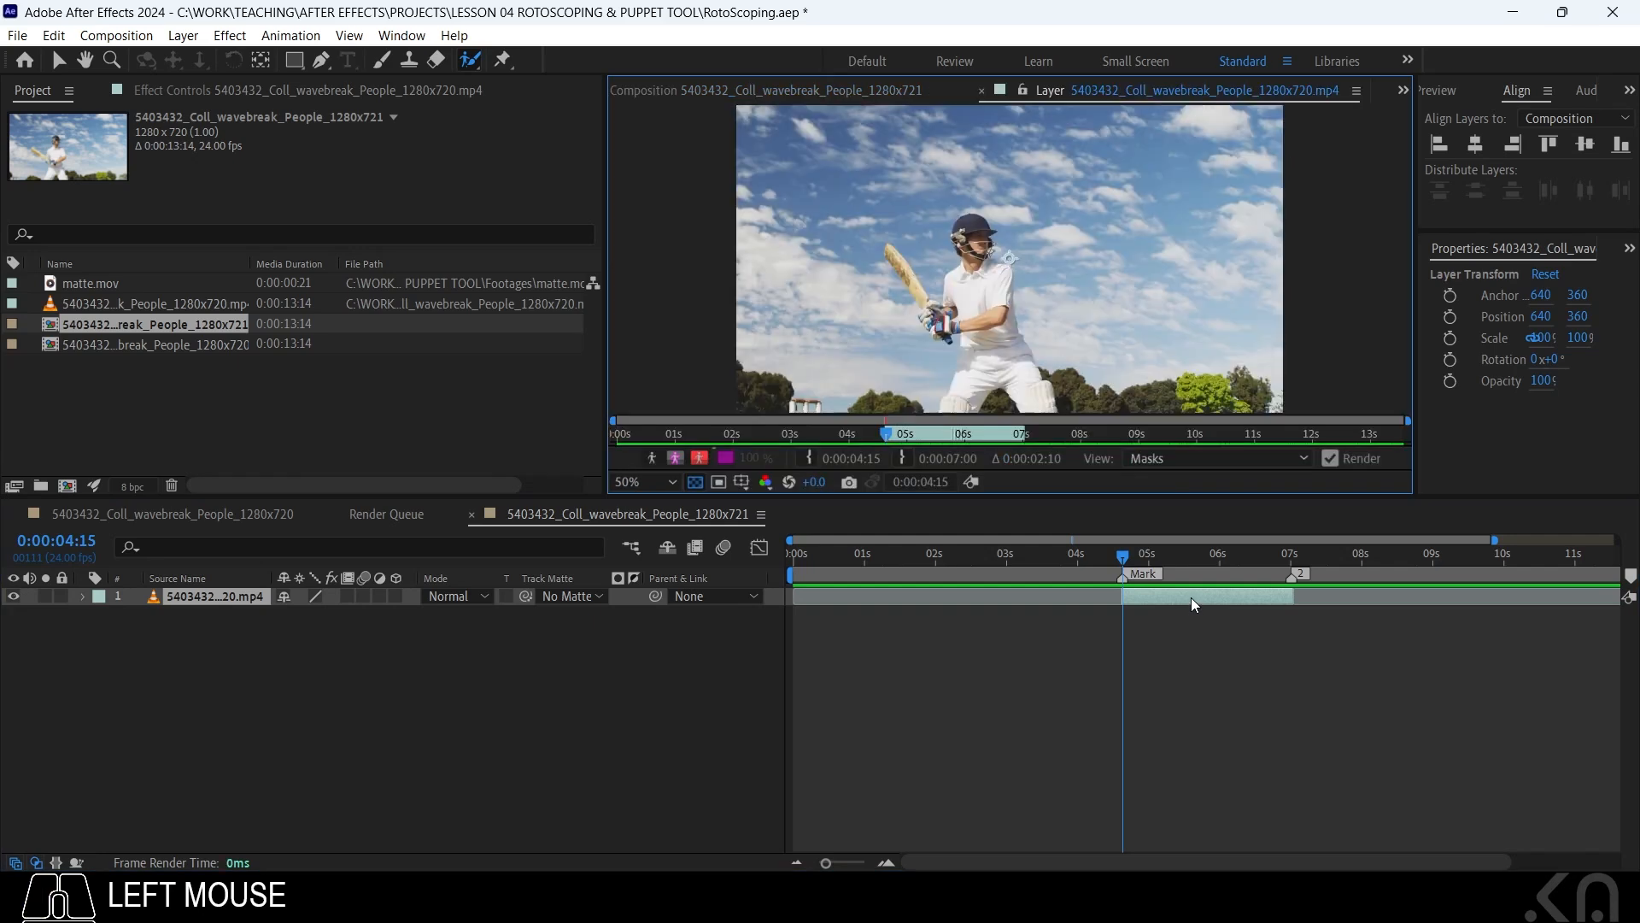
{"action": "left_click", "coordinate": [982, 91]}
{"action": "left_click", "coordinate": [859, 91]}
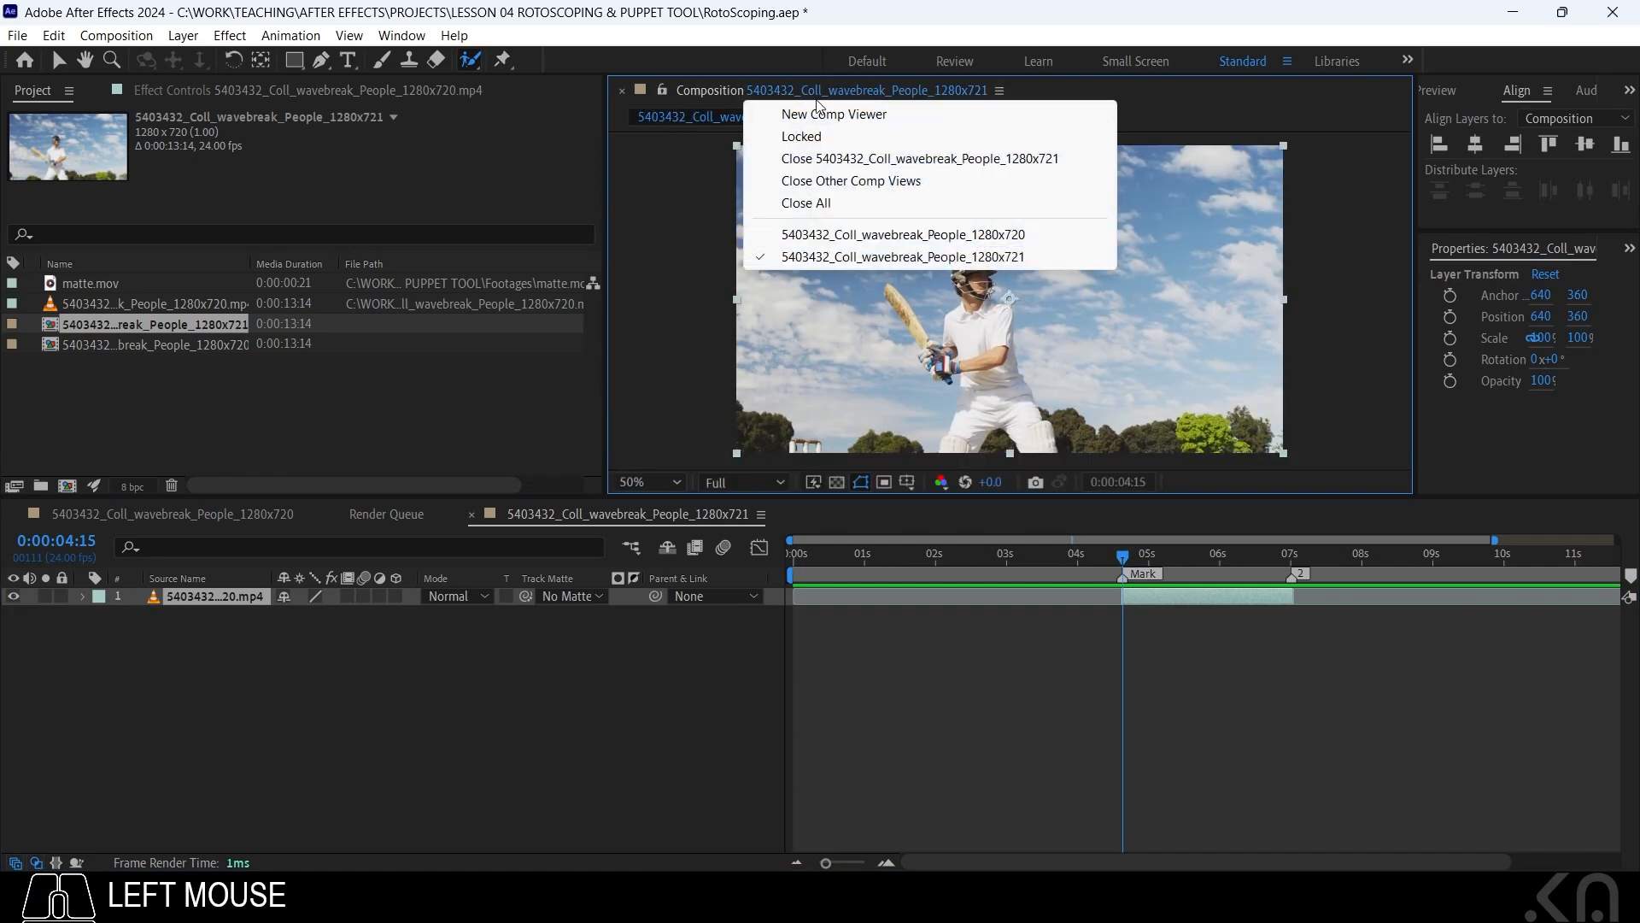
{"action": "left_click", "coordinate": [643, 629]}
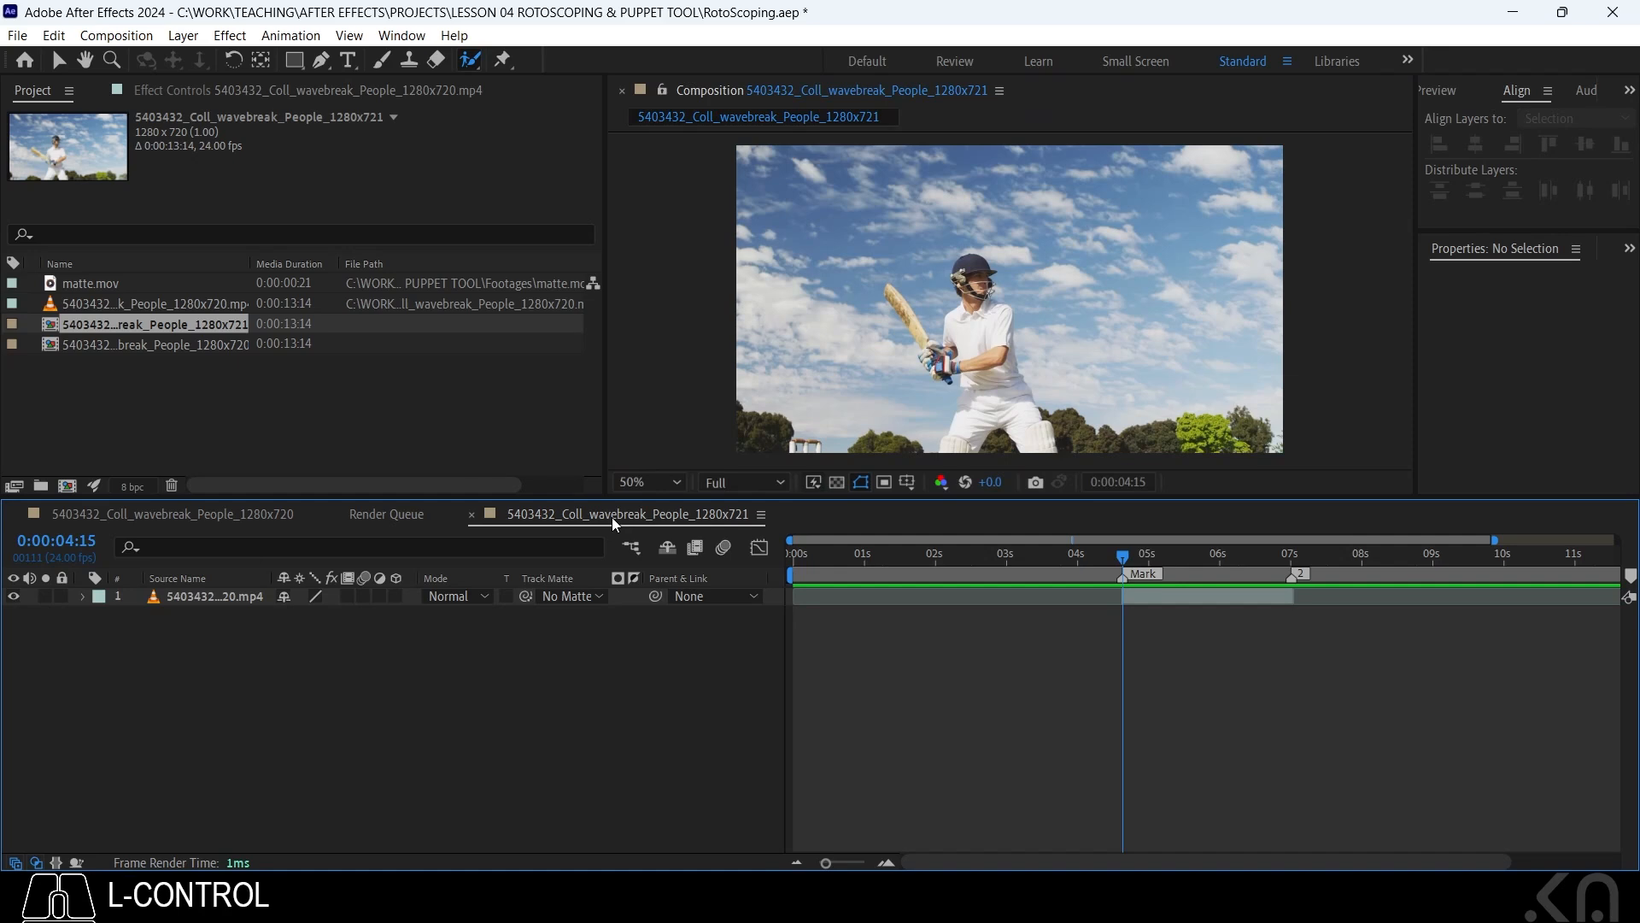
Rename the current composition to MAIN COMPOSITION, and narrow the Name column in the project list
{"action": "key", "text": "ctrl+k"}
{"action": "type", "text": "MAIN COMPOSITION"}
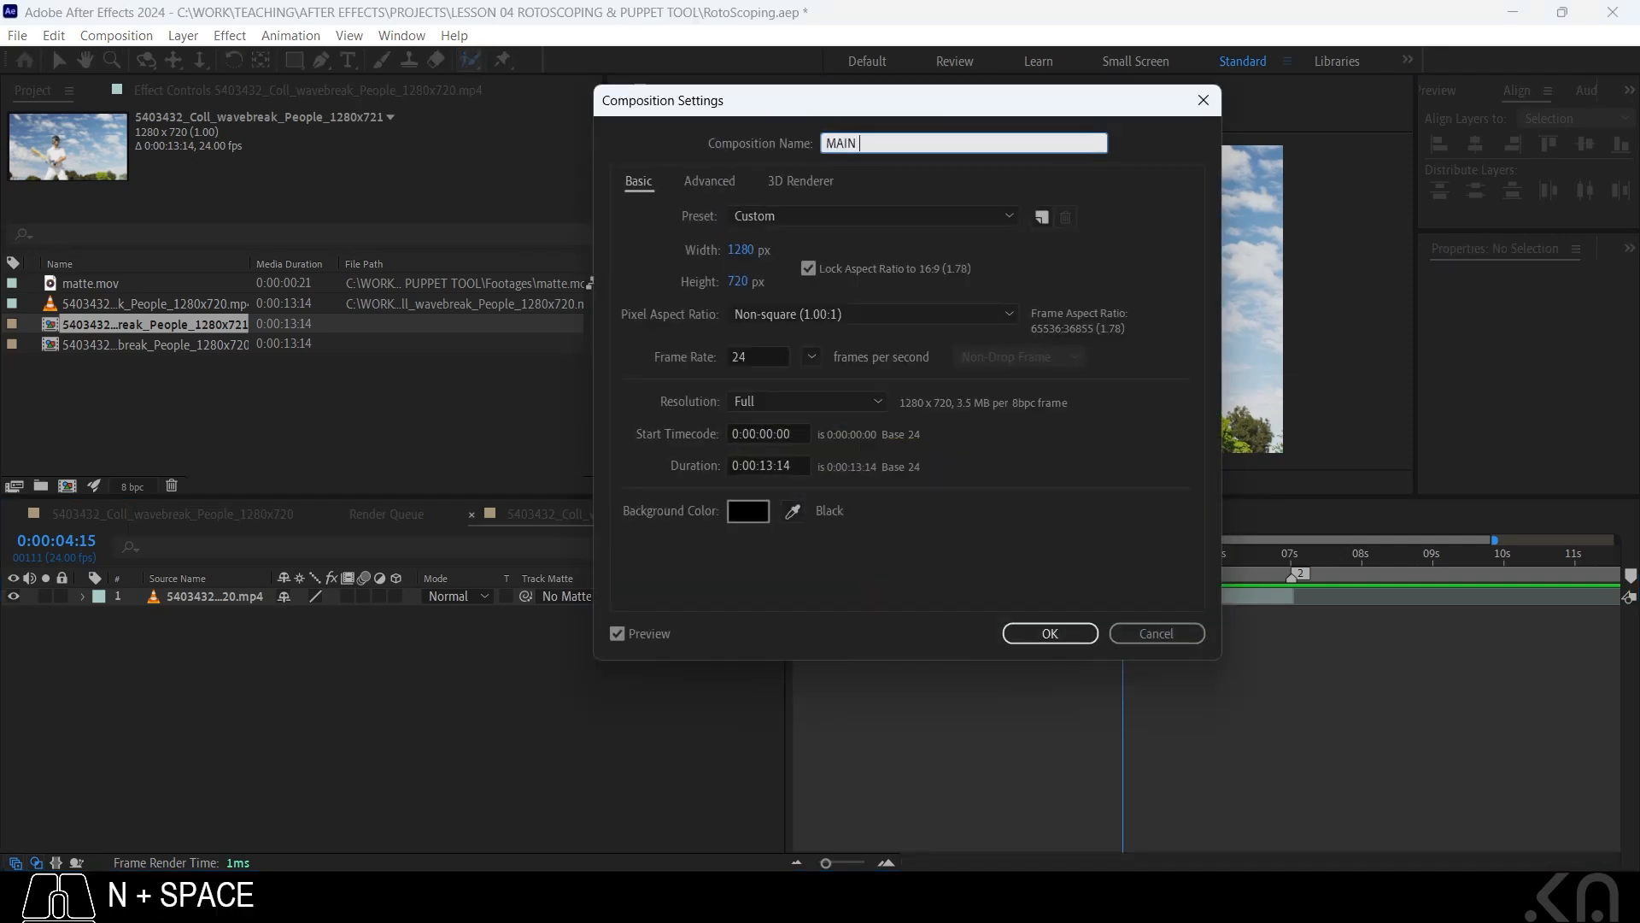
{"action": "key", "text": "Return"}
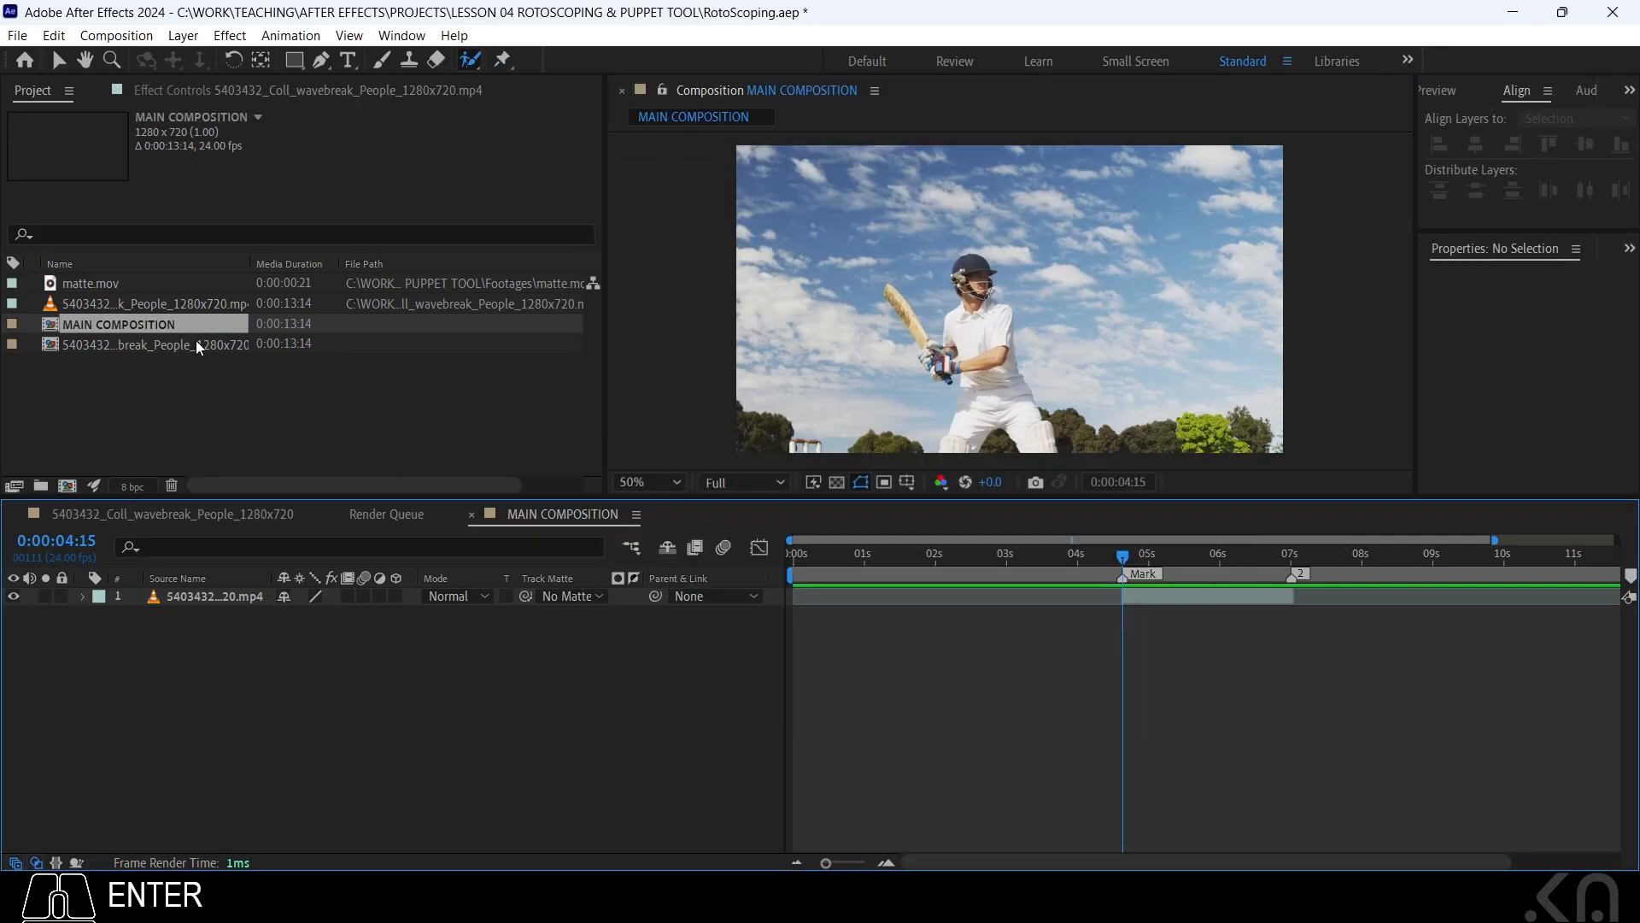
{"action": "left_click", "coordinate": [162, 304]}
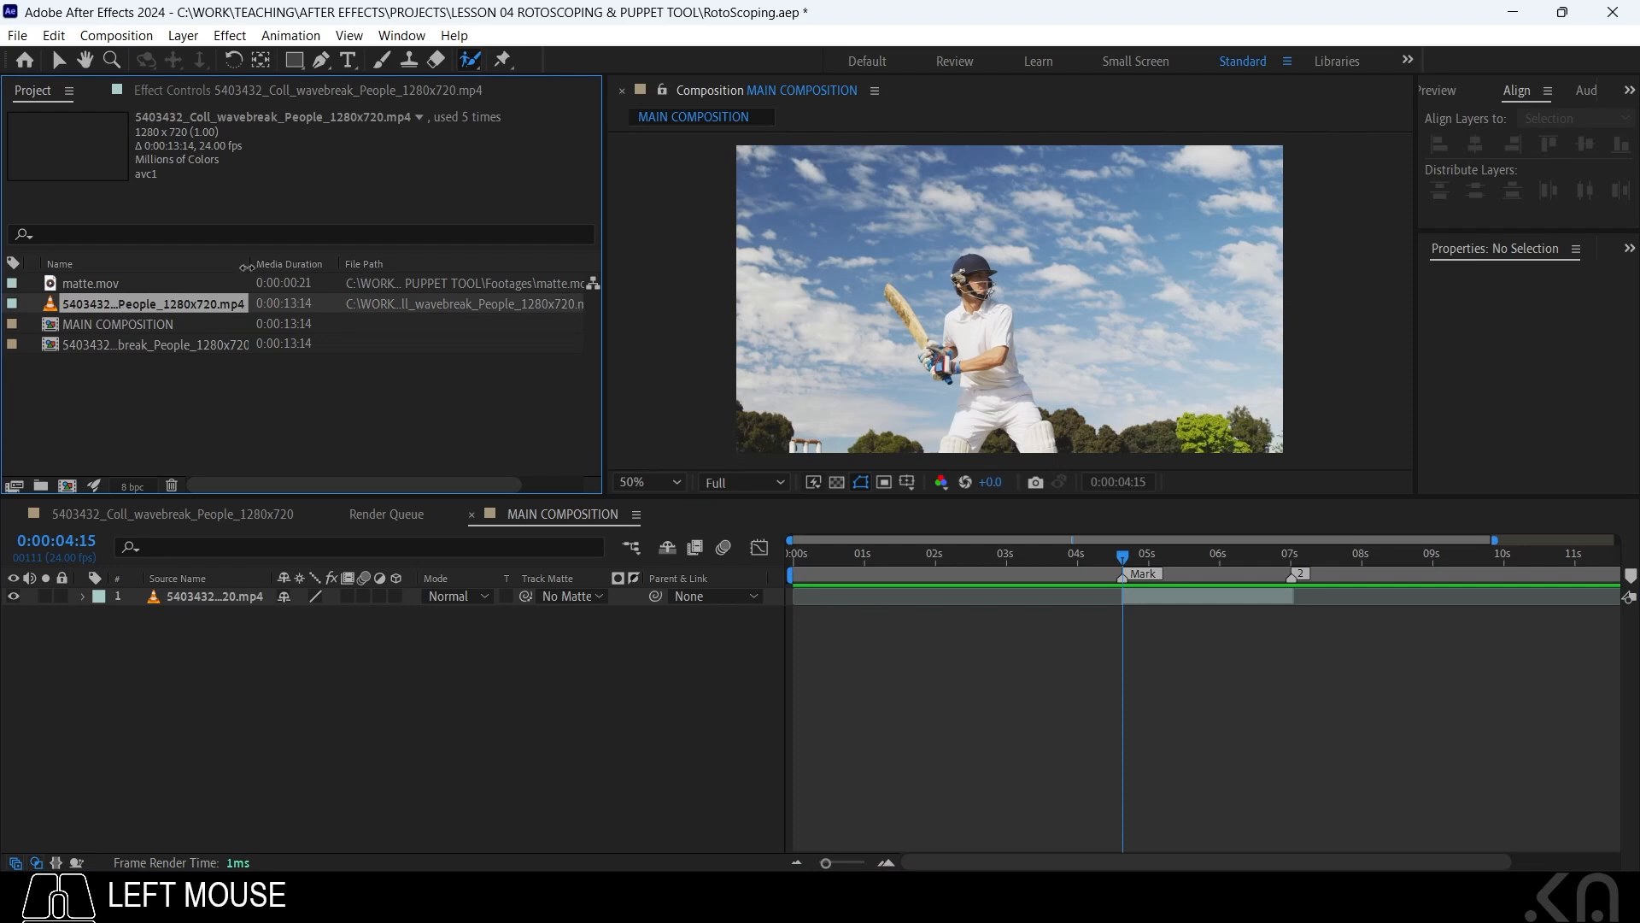
{"action": "left_click_drag", "start_coordinate": [250, 263], "coordinate": [206, 263]}
Open the video layer in its own viewer and move the current time to 0:00:06:03
{"action": "left_click", "coordinate": [1180, 602]}
{"action": "double_click", "coordinate": [1177, 596]}
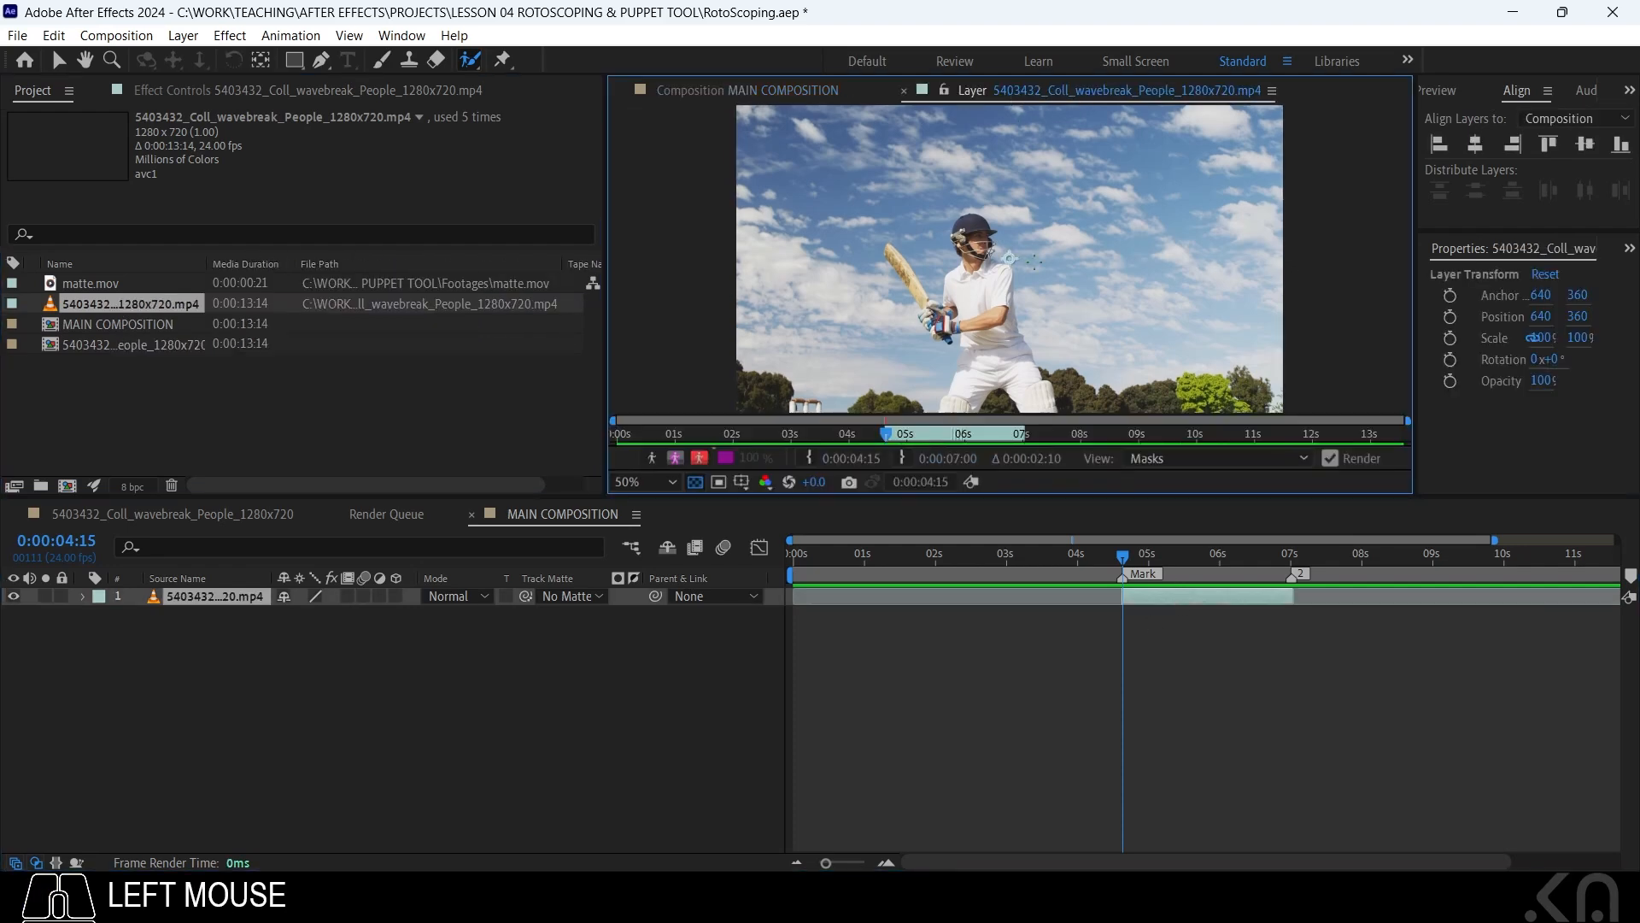
{"action": "scroll", "coordinate": [1033, 262], "scroll_direction": "down", "scroll_amount": 1}
{"action": "scroll", "coordinate": [1038, 260], "scroll_direction": "up", "scroll_amount": 1}
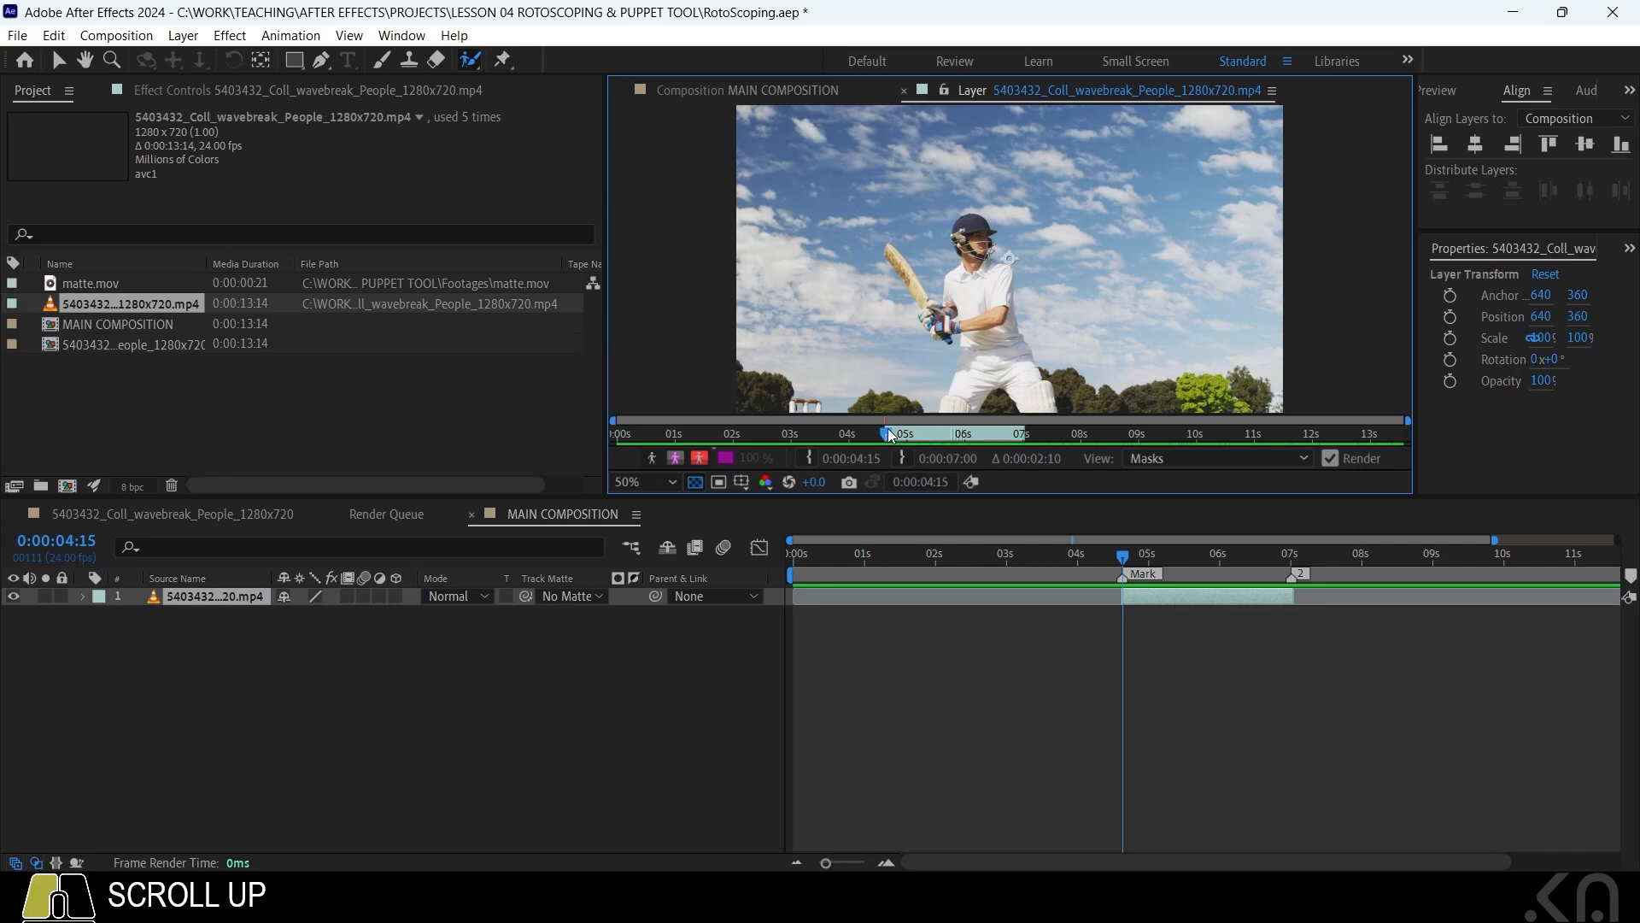
{"action": "left_click_drag", "start_coordinate": [889, 433], "coordinate": [922, 437]}
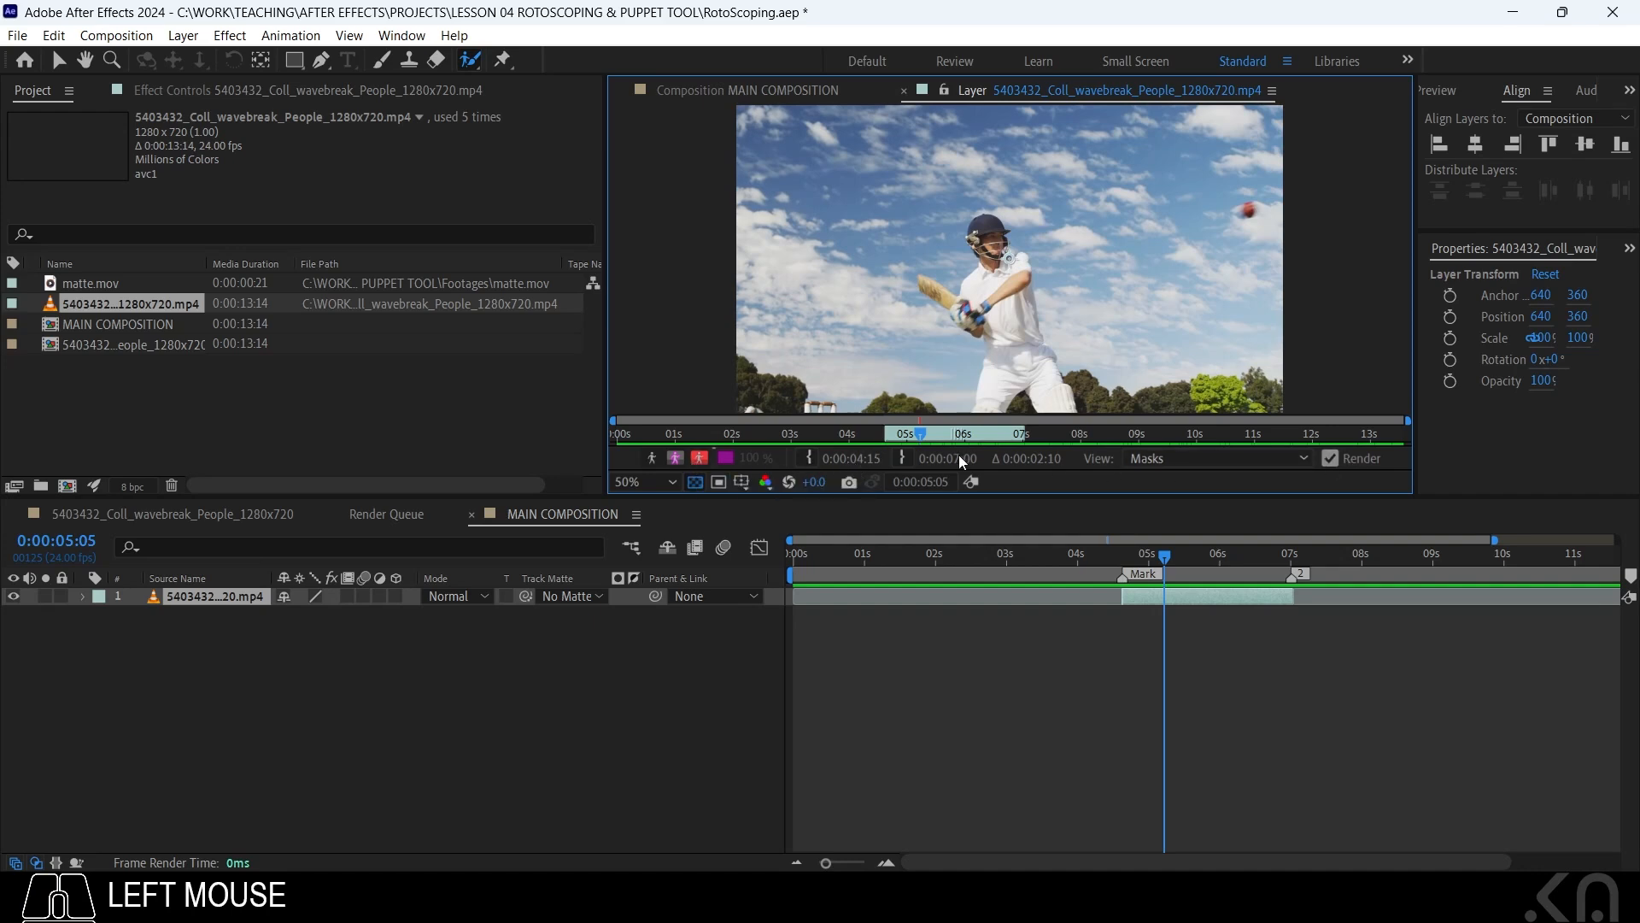
{"action": "key", "text": "space"}
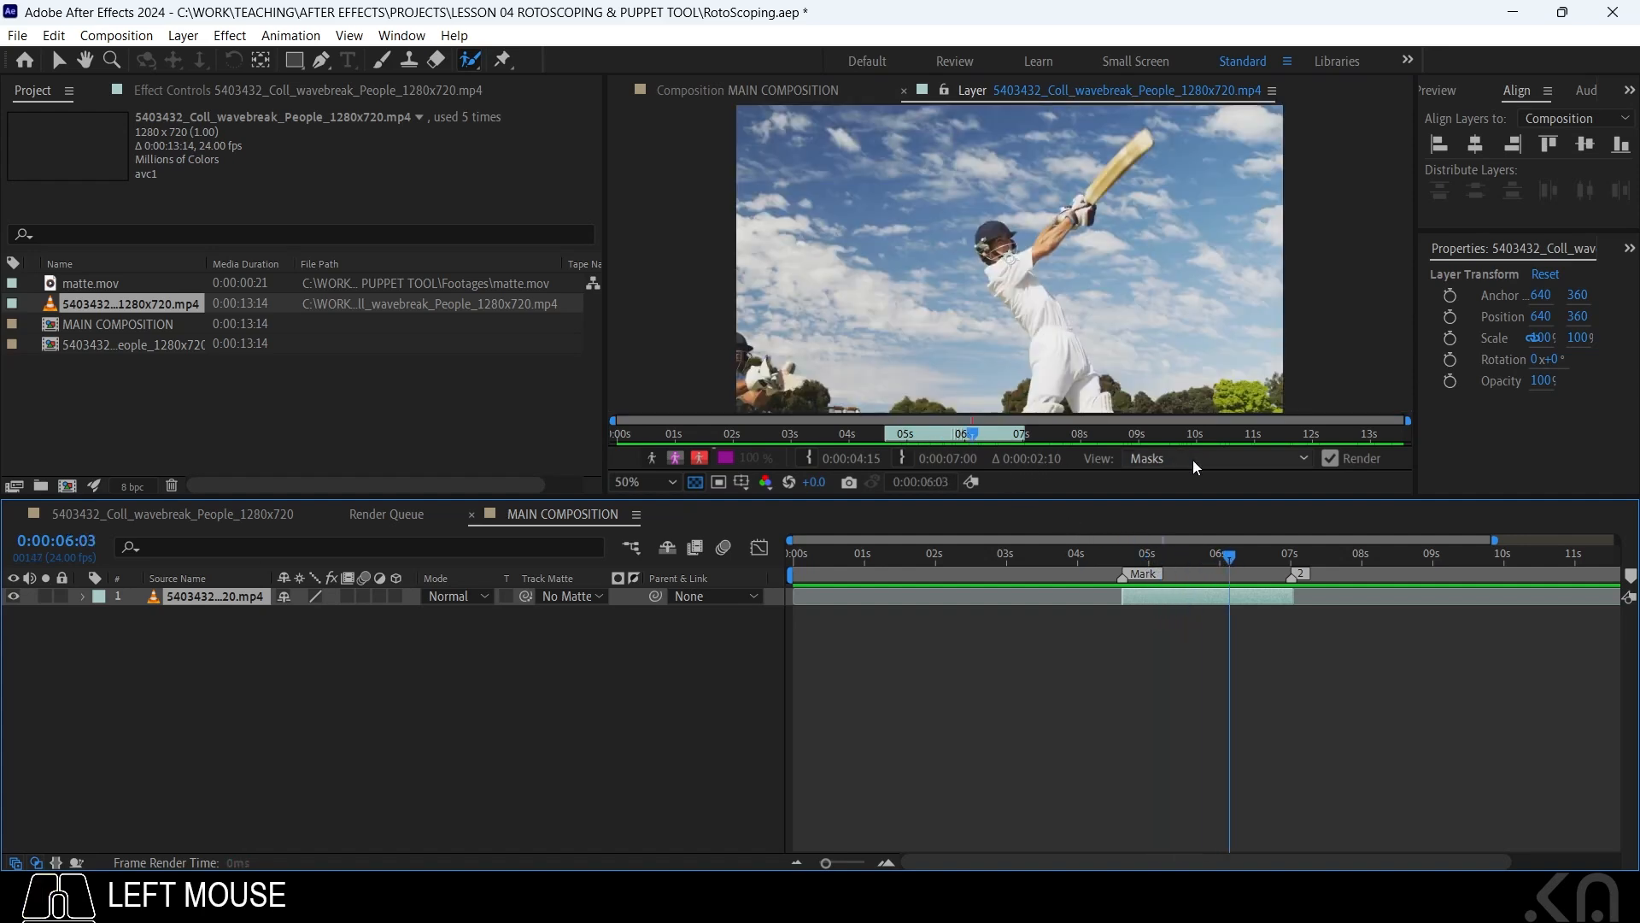
Check the layer viewer's View options, and compare the composition view with the layer view
{"action": "left_click", "coordinate": [1231, 458]}
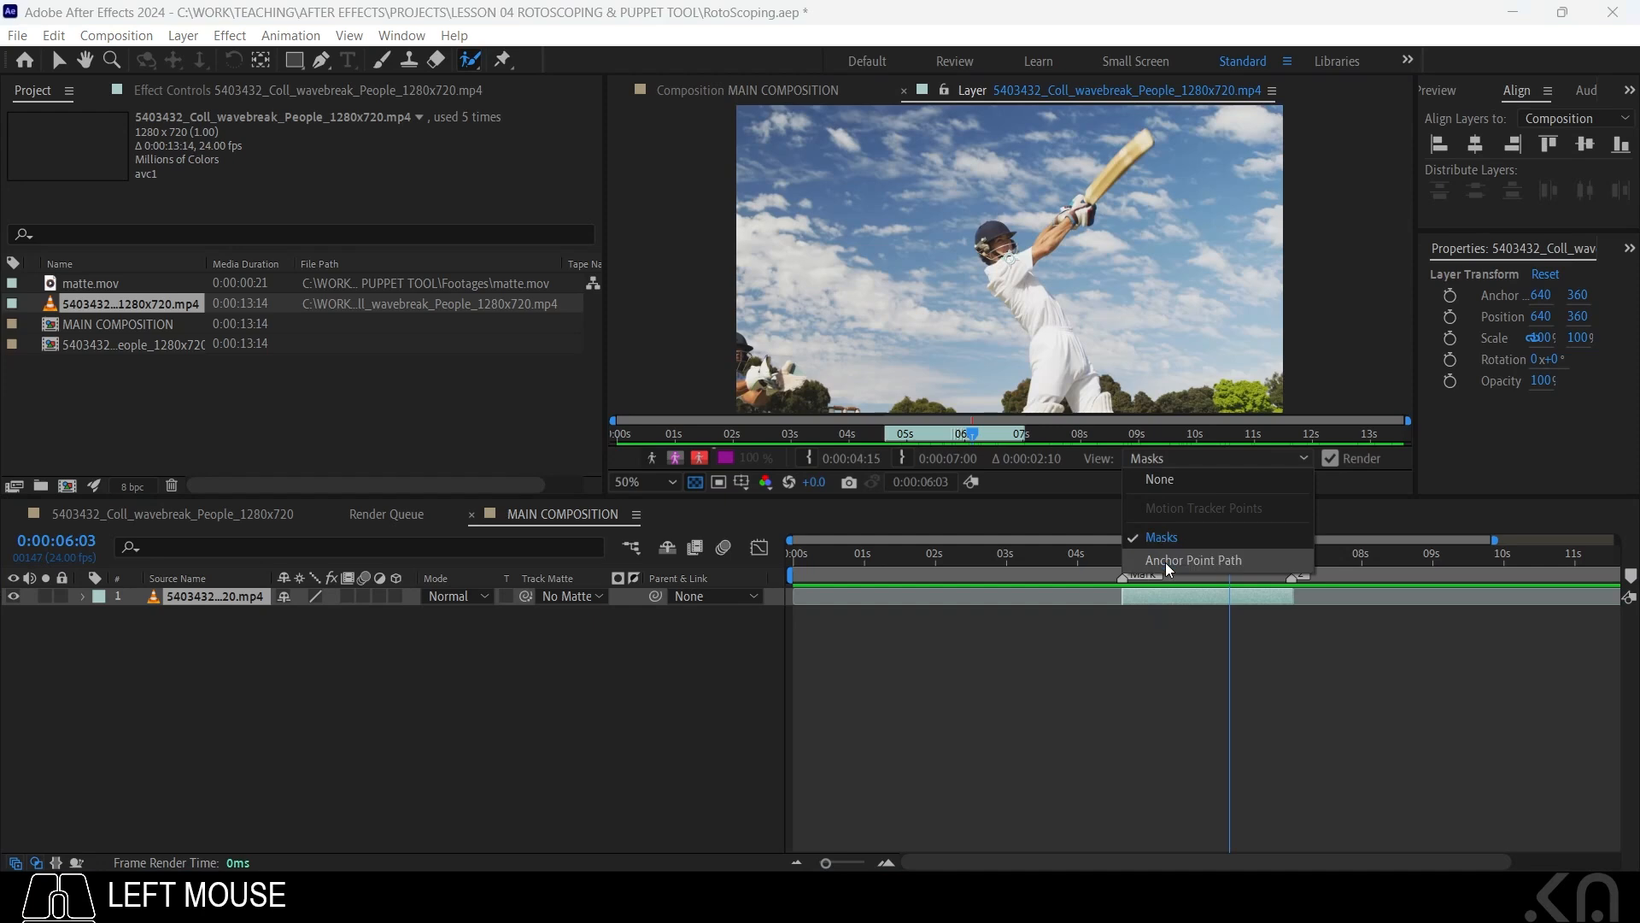
{"action": "left_click", "coordinate": [965, 664]}
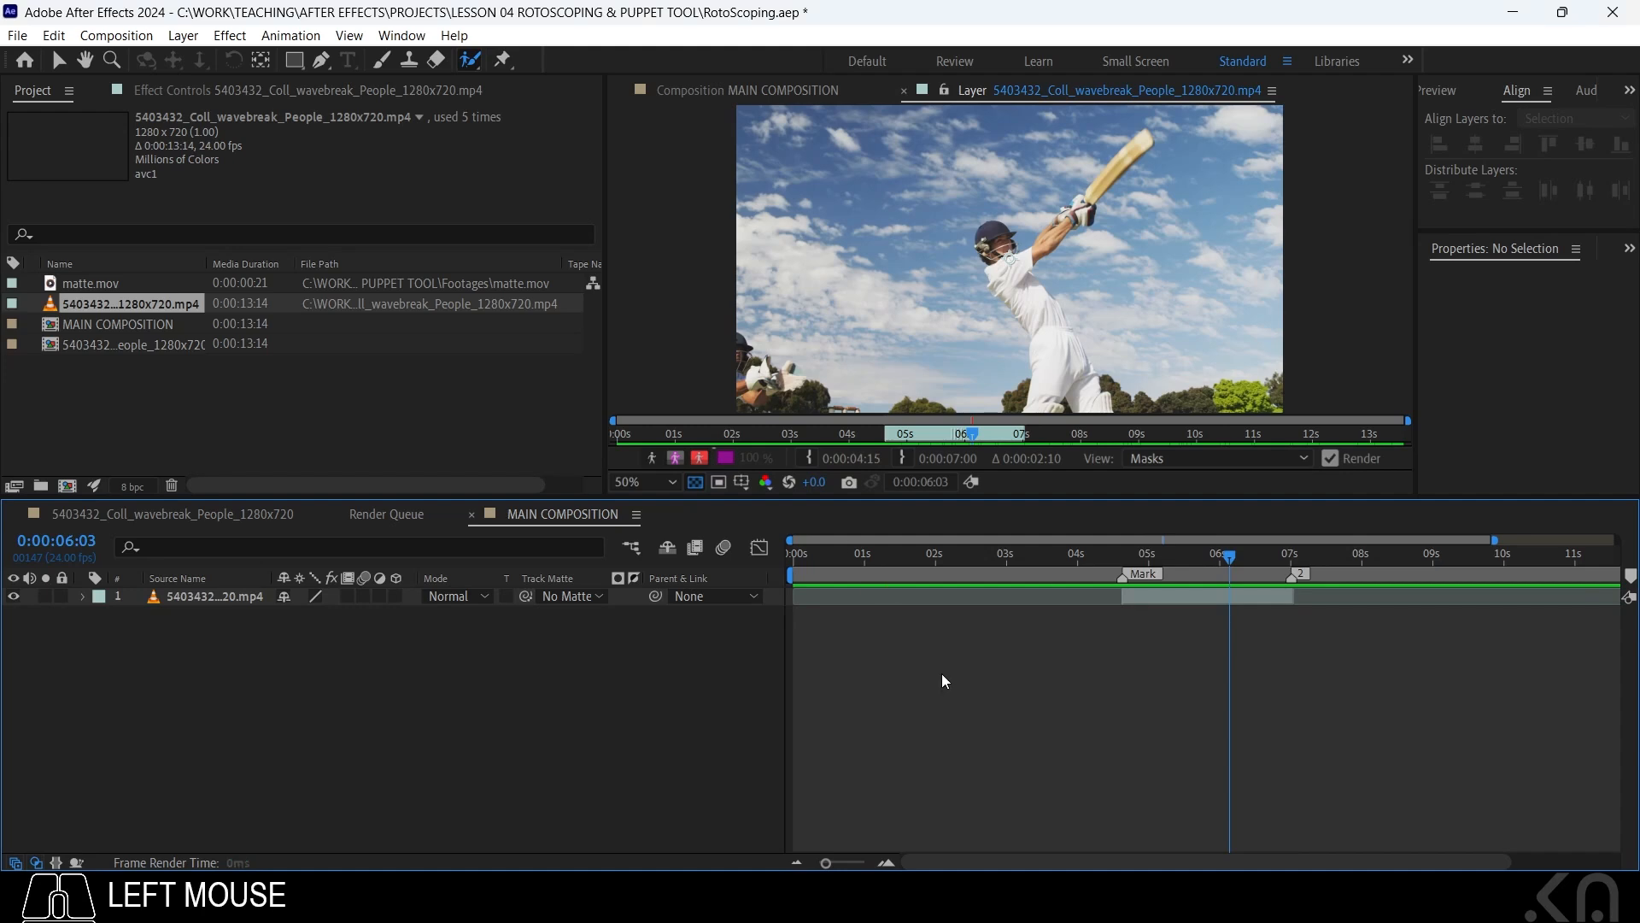
{"action": "left_click_drag", "start_coordinate": [748, 89], "coordinate": [902, 491]}
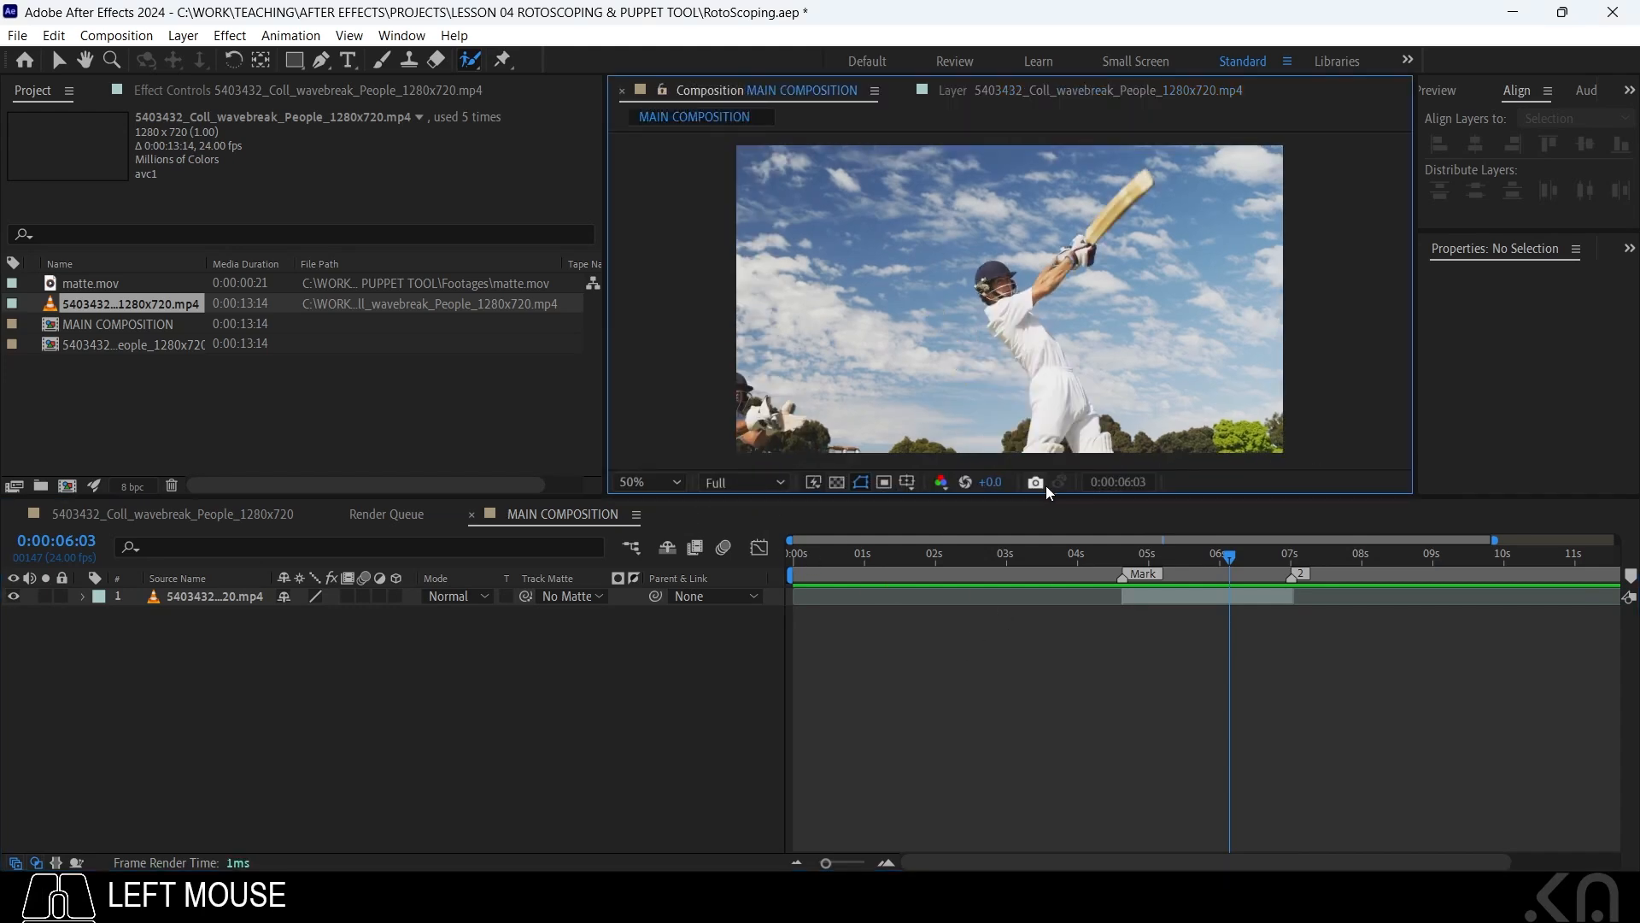
{"action": "left_click", "coordinate": [998, 89]}
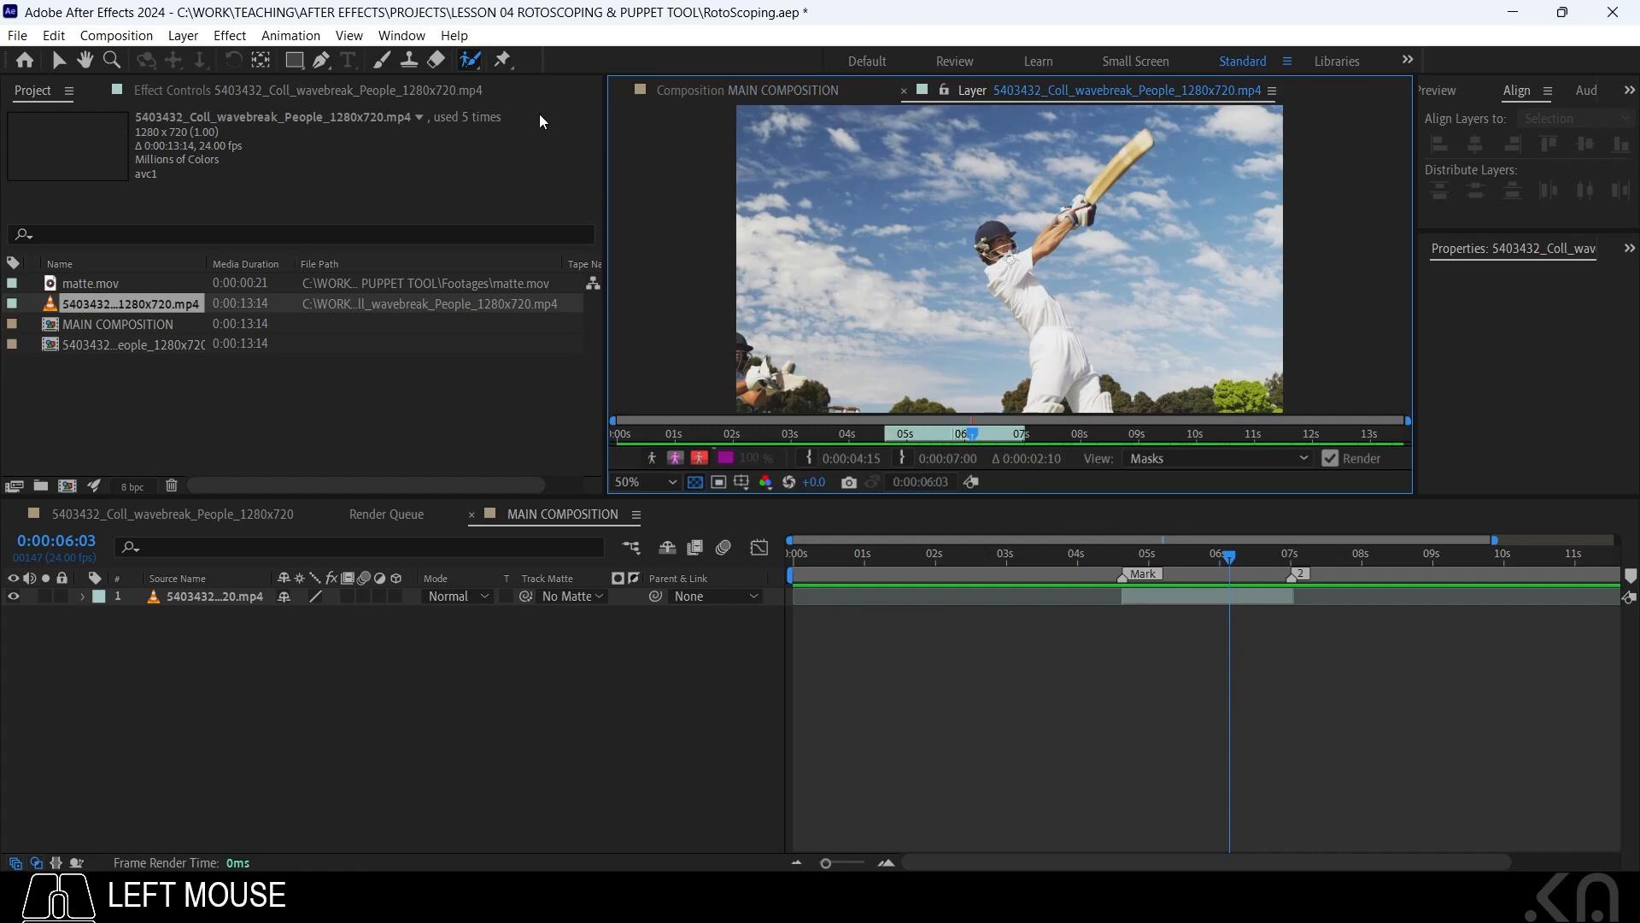
Activate the Roto Brush tool and resize its brush tip beside the batsman in the layer view
{"action": "scroll", "coordinate": [1075, 289], "scroll_direction": "up", "scroll_amount": 3}
{"action": "scroll", "coordinate": [946, 301], "scroll_direction": "down", "scroll_amount": 1}
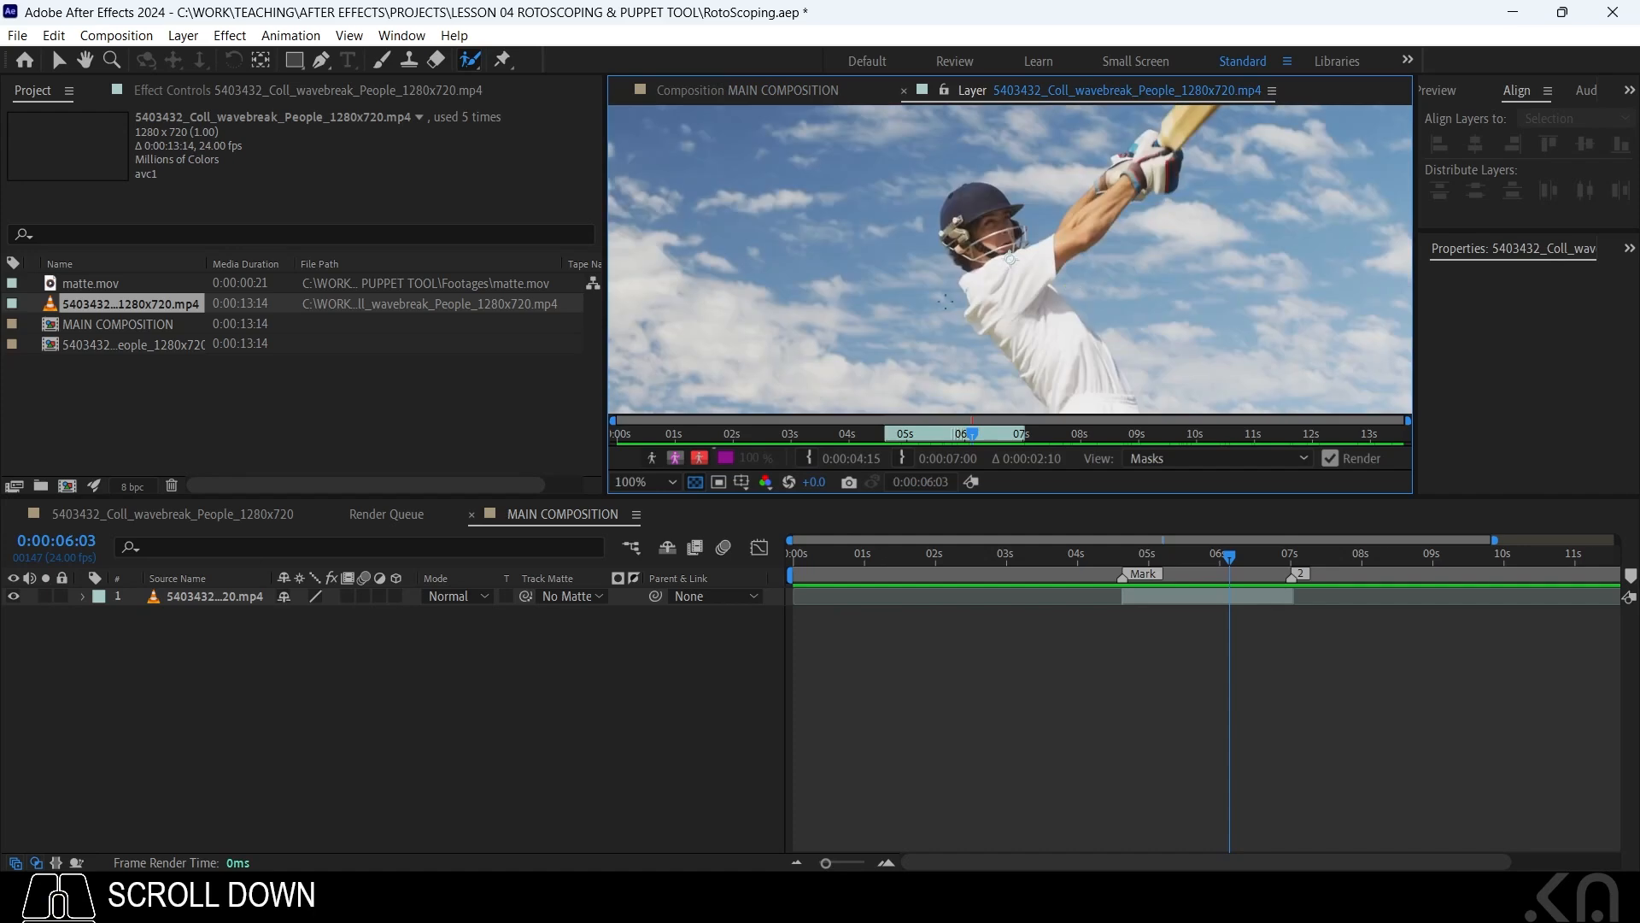
{"action": "left_click", "coordinate": [472, 61]}
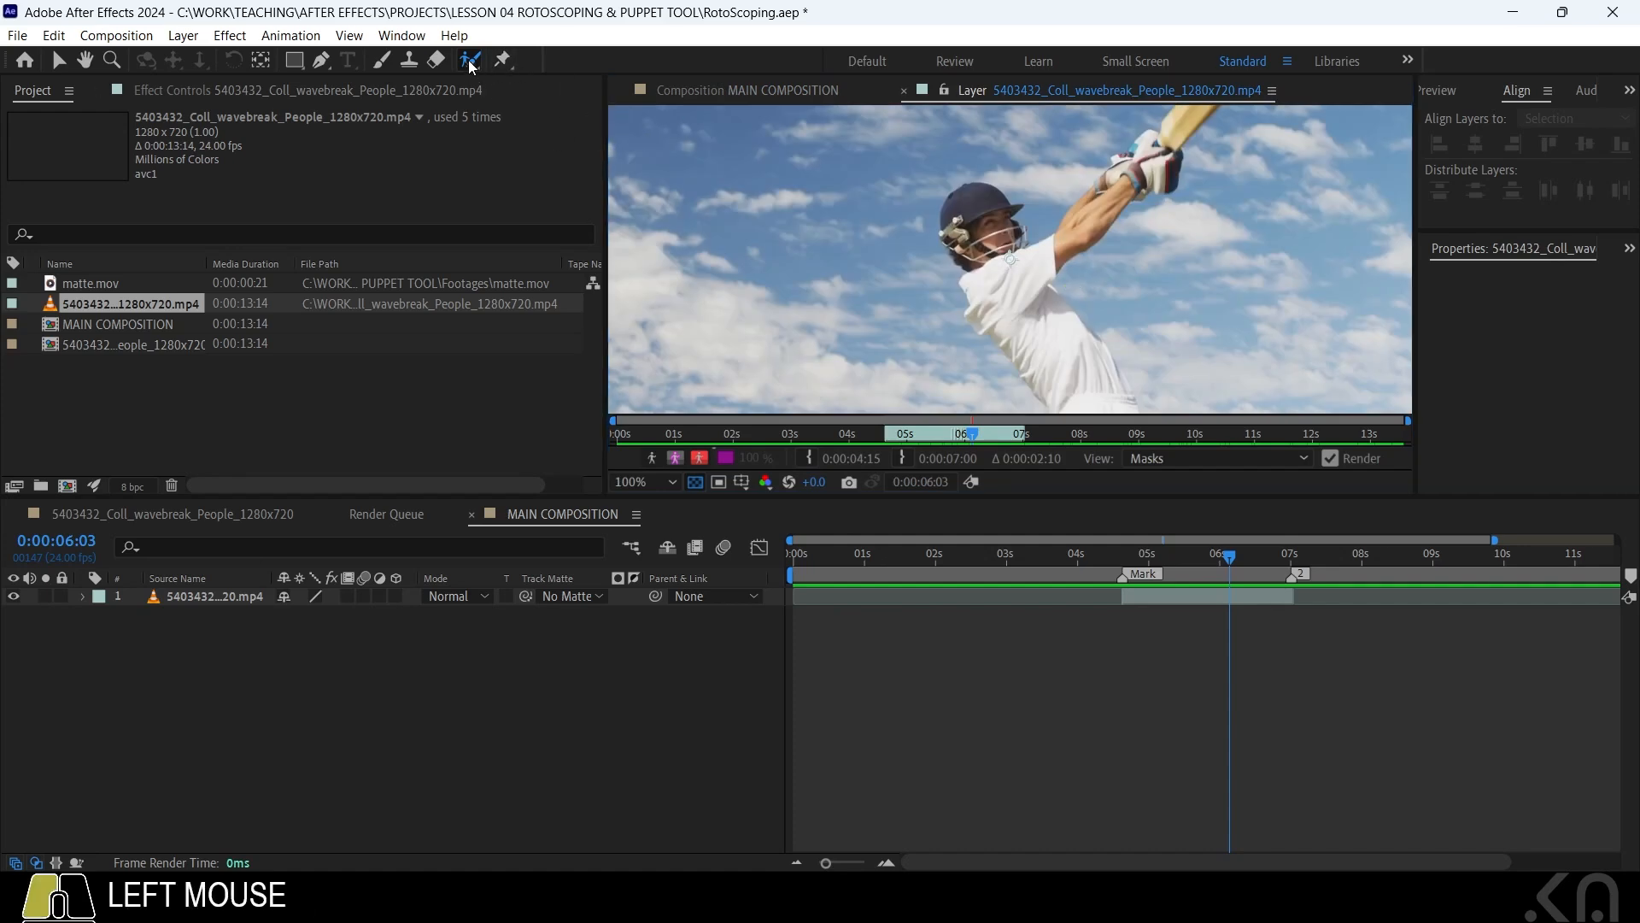
{"action": "left_click", "coordinate": [521, 59]}
{"action": "left_click_drag", "start_coordinate": [910, 229], "coordinate": [889, 261]}
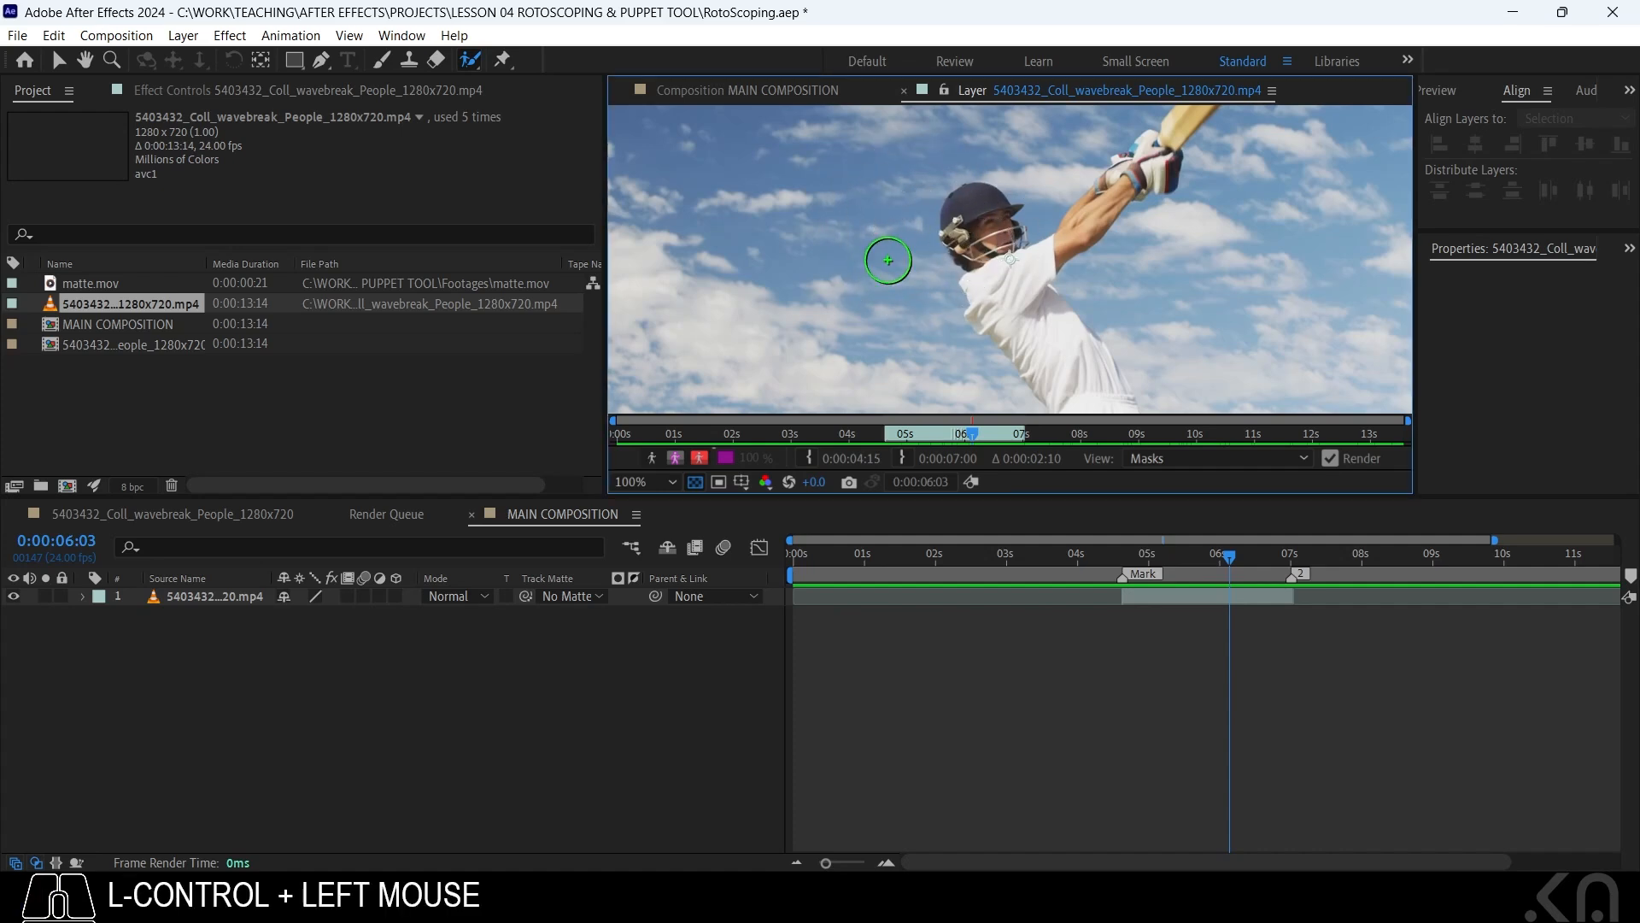
Display the Brushes settings and enlarge the area above the timeline to show them in full
{"action": "left_click", "coordinate": [402, 35]}
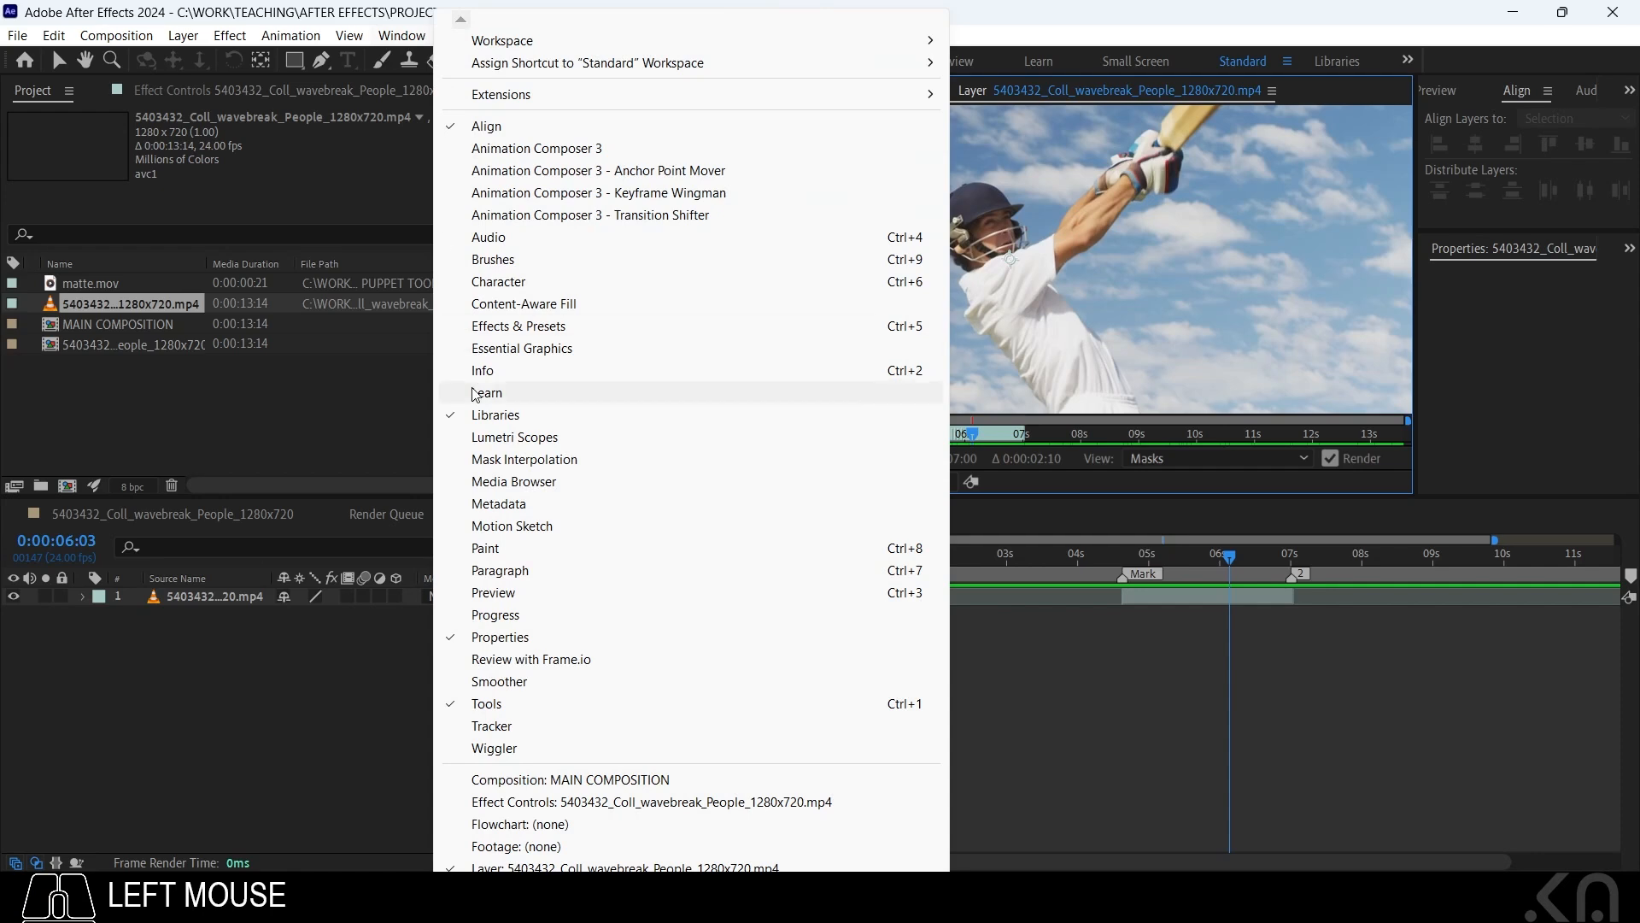
{"action": "left_click", "coordinate": [493, 259]}
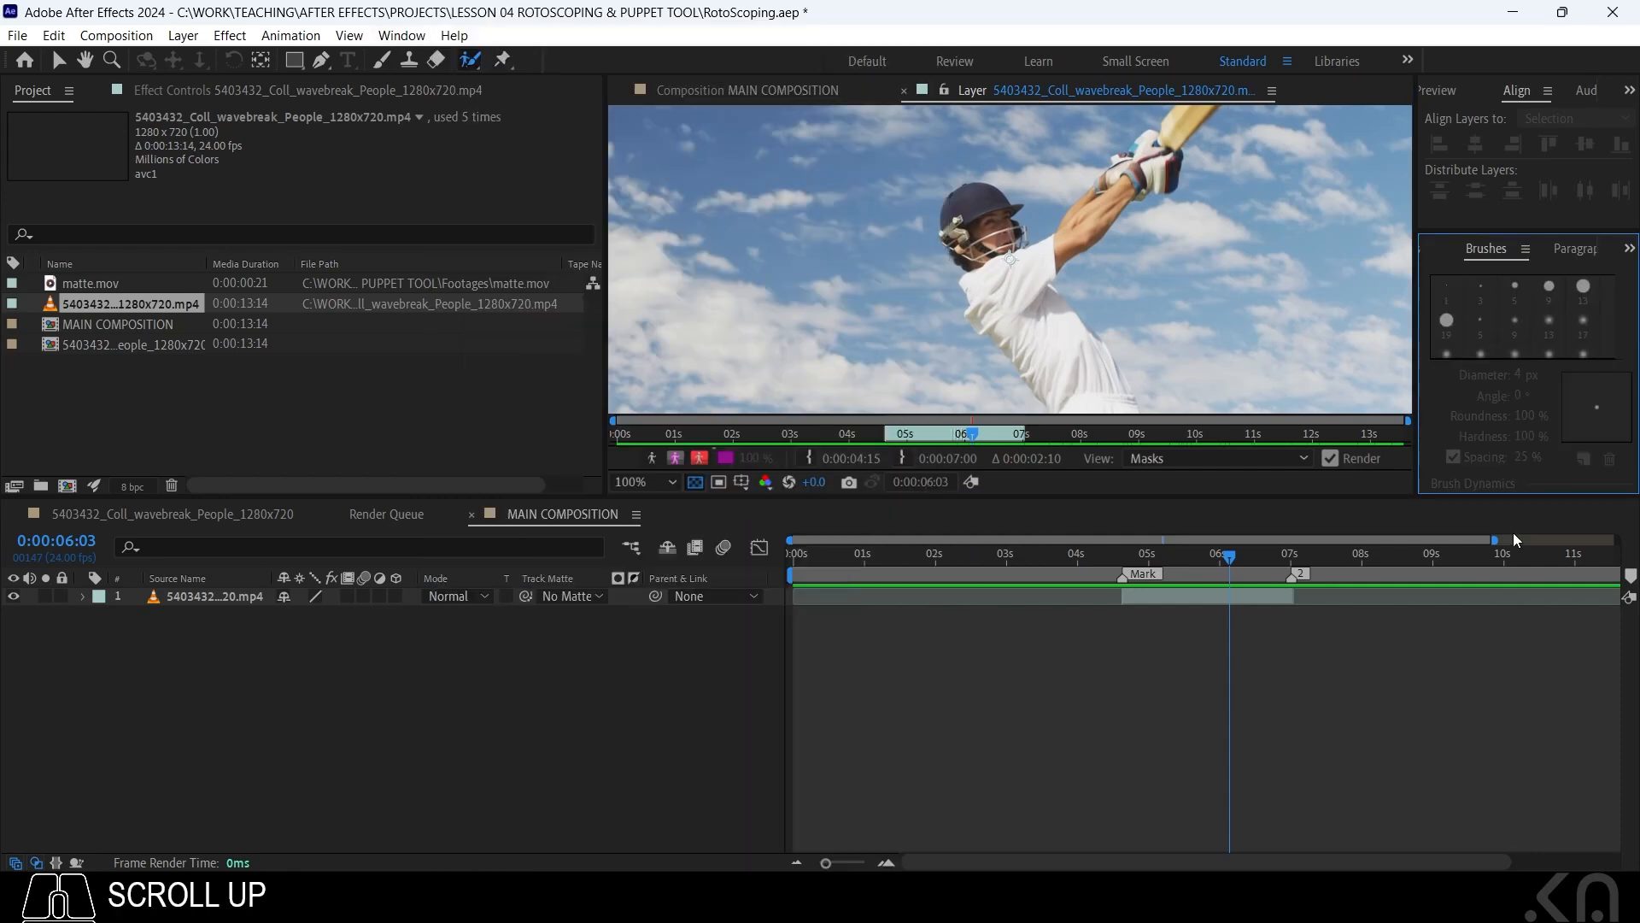
{"action": "left_click_drag", "start_coordinate": [1508, 497], "coordinate": [1508, 630]}
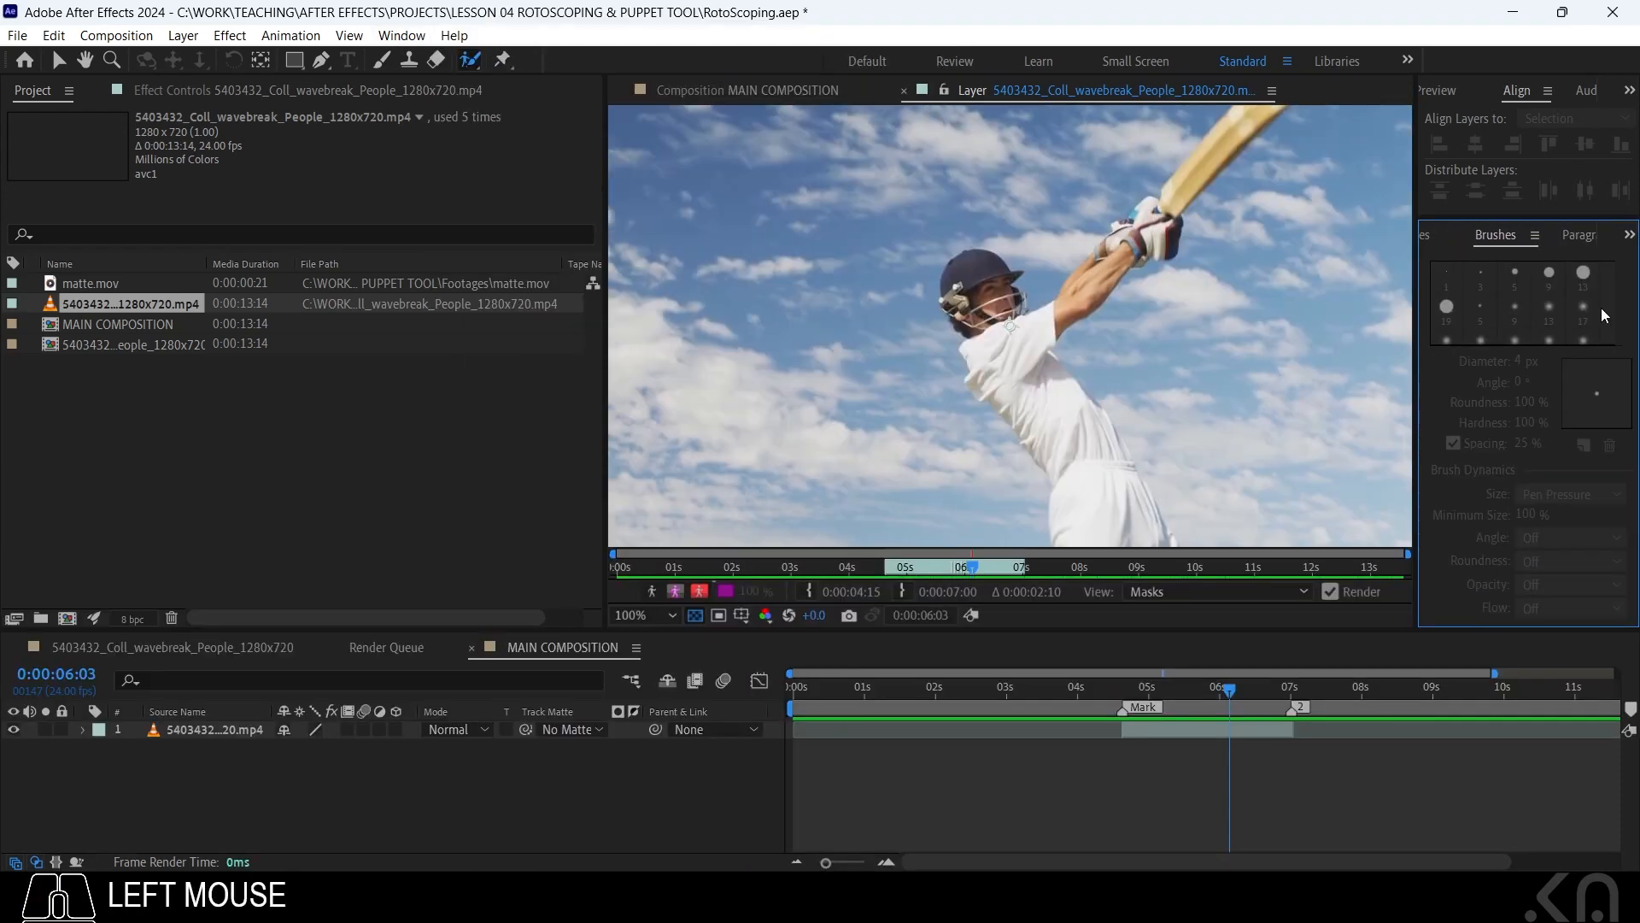
Widen the layer viewer and set the Roto Brush diameter to 32 px
{"action": "scroll", "coordinate": [1604, 315], "scroll_direction": "up", "scroll_amount": 1}
{"action": "scroll", "coordinate": [1604, 316], "scroll_direction": "down", "scroll_amount": 1}
{"action": "left_click", "coordinate": [1619, 389]}
{"action": "mouse_move", "coordinate": [919, 307]}
{"action": "left_mouse_down"}
{"action": "mouse_move", "coordinate": [933, 307]}
{"action": "mouse_move", "coordinate": [888, 329]}
{"action": "mouse_move", "coordinate": [909, 295]}
{"action": "mouse_move", "coordinate": [878, 295]}
{"action": "mouse_move", "coordinate": [895, 294]}
{"action": "left_mouse_up"}
{"action": "scroll", "coordinate": [614, 338], "scroll_direction": "down", "scroll_amount": 2}
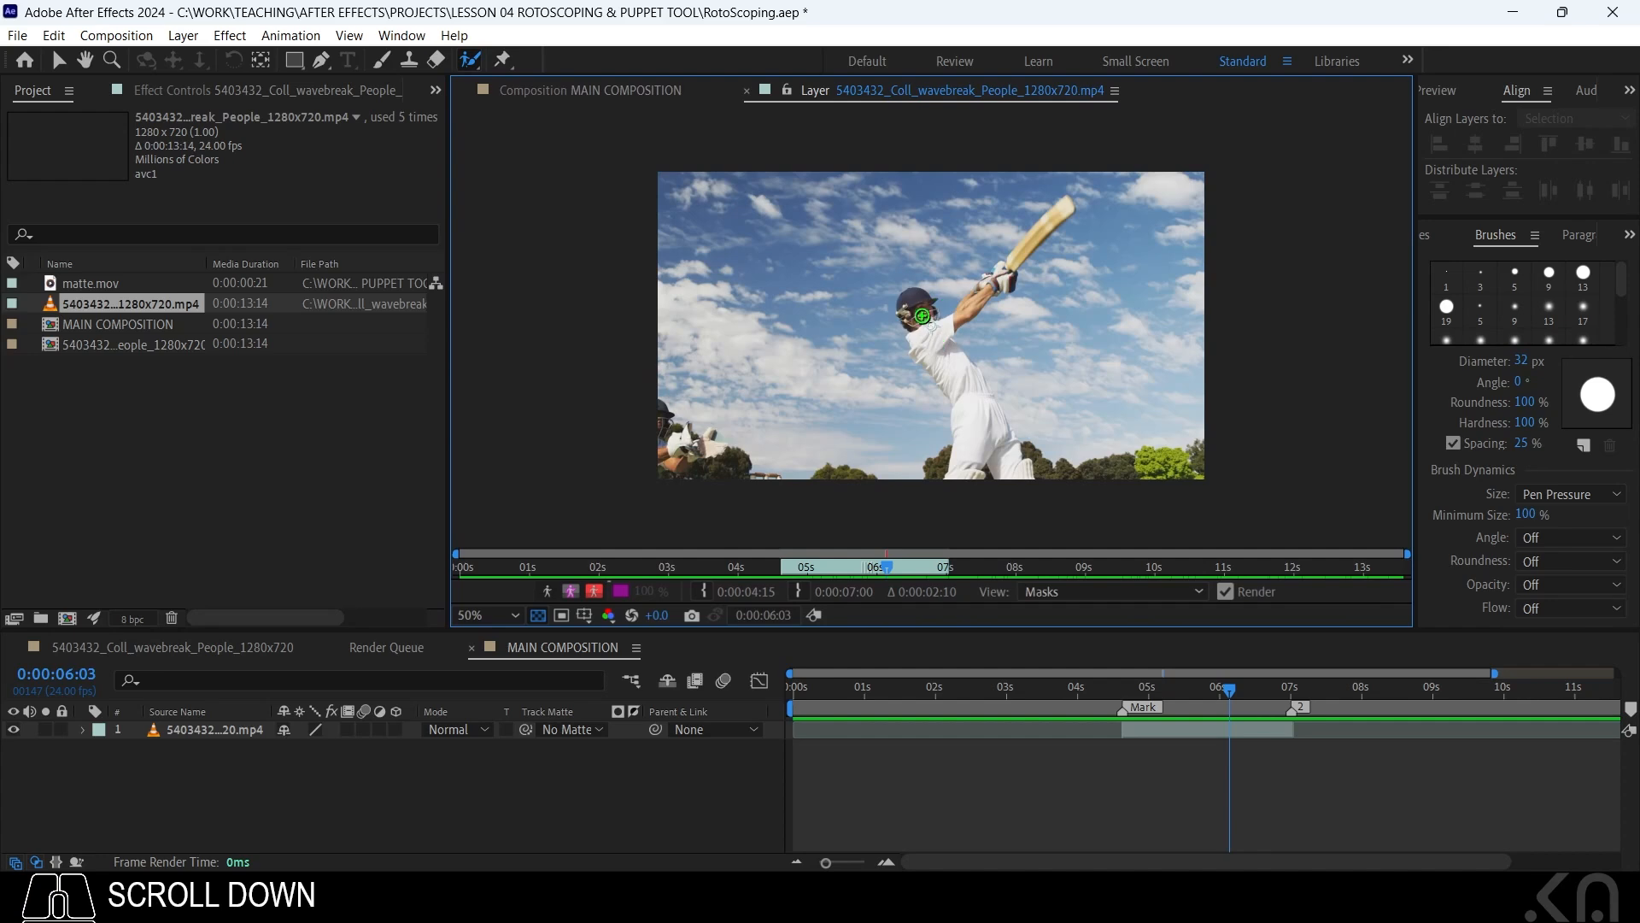
Try a Roto Brush stroke on the batsman's head, and turn off Caps Lock to allow strokes
{"action": "left_click", "coordinate": [921, 315]}
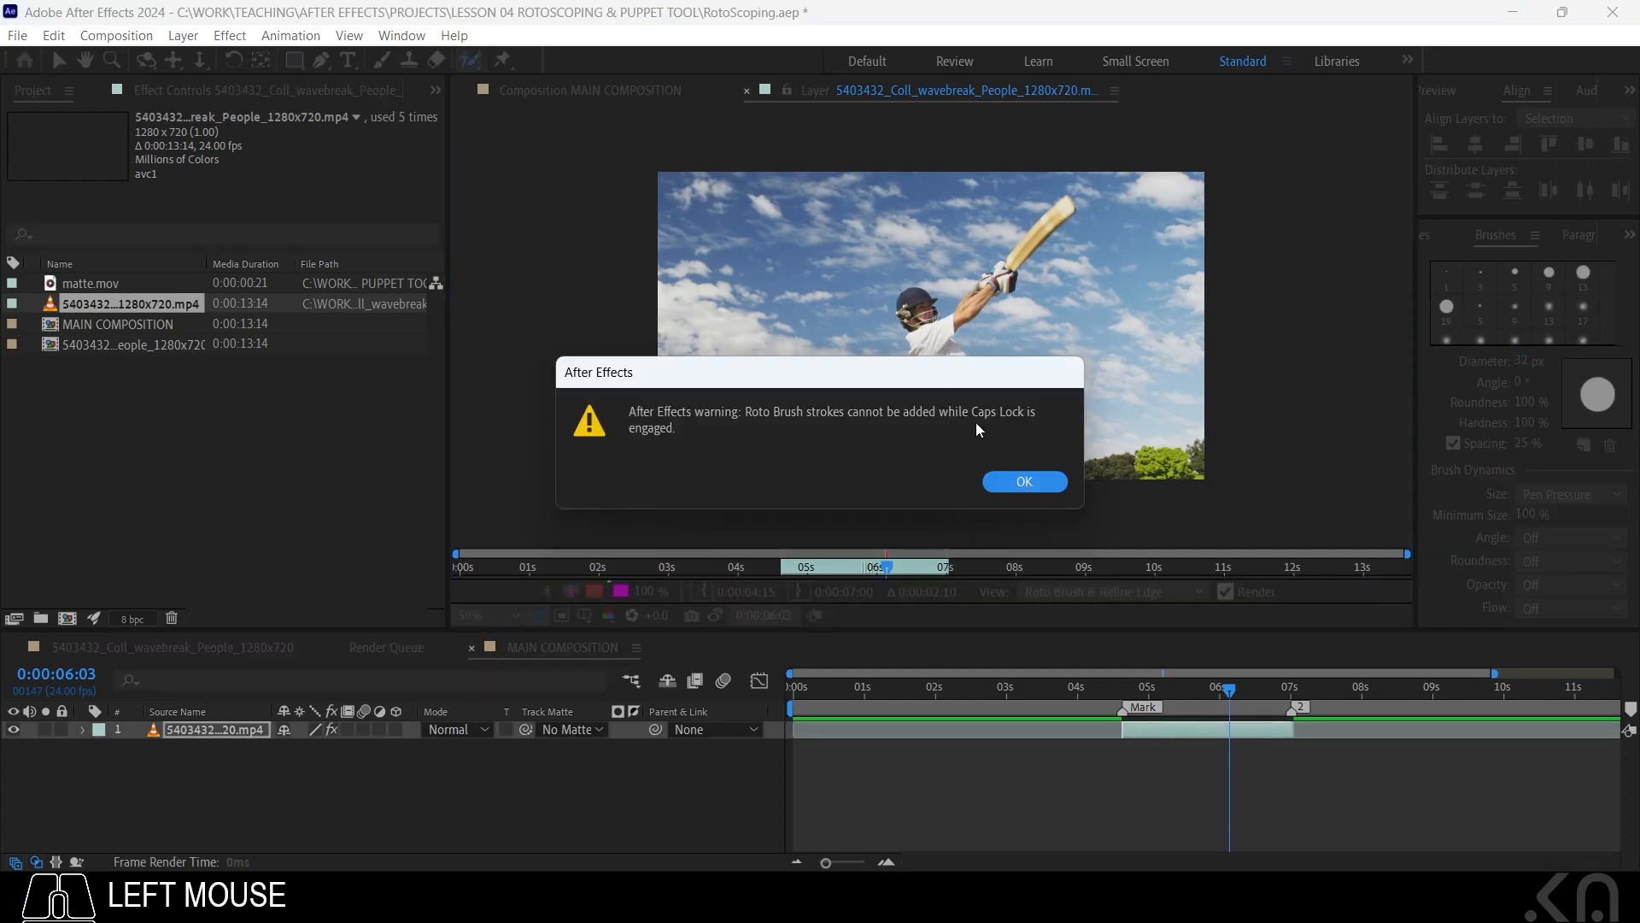
{"action": "key", "text": "Caps_Lock"}
{"action": "left_click", "coordinate": [1024, 482]}
Paint a Roto Brush foreground stroke over the batsman and bat at 0:00:06:03, and undo the stroke
{"action": "mouse_move", "coordinate": [917, 299]}
{"action": "left_mouse_down"}
{"action": "mouse_move", "coordinate": [974, 406]}
{"action": "mouse_move", "coordinate": [964, 475]}
{"action": "mouse_move", "coordinate": [981, 412]}
{"action": "mouse_move", "coordinate": [1007, 454]}
{"action": "mouse_move", "coordinate": [937, 346]}
{"action": "mouse_move", "coordinate": [948, 315]}
{"action": "mouse_move", "coordinate": [1067, 201]}
{"action": "left_mouse_up"}
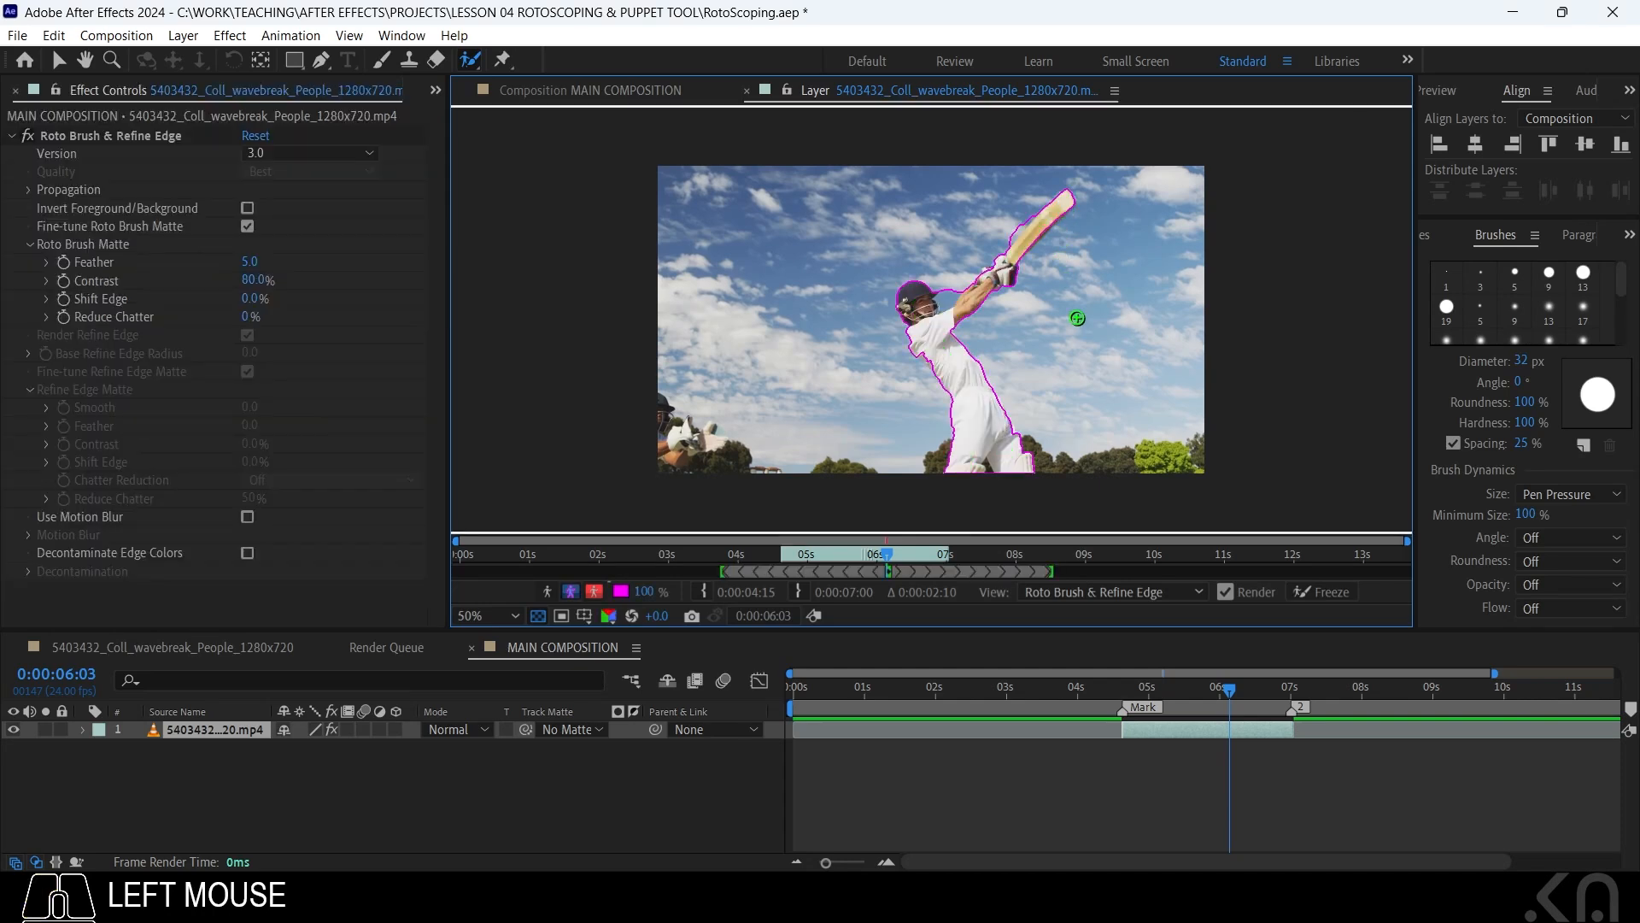
{"action": "scroll", "coordinate": [983, 319], "scroll_direction": "up", "scroll_amount": 2}
{"action": "key", "text": "space"}
{"action": "left_click_drag", "start_coordinate": [1087, 362], "coordinate": [1040, 323]}
{"action": "scroll", "coordinate": [1036, 324], "scroll_direction": "down", "scroll_amount": 1}
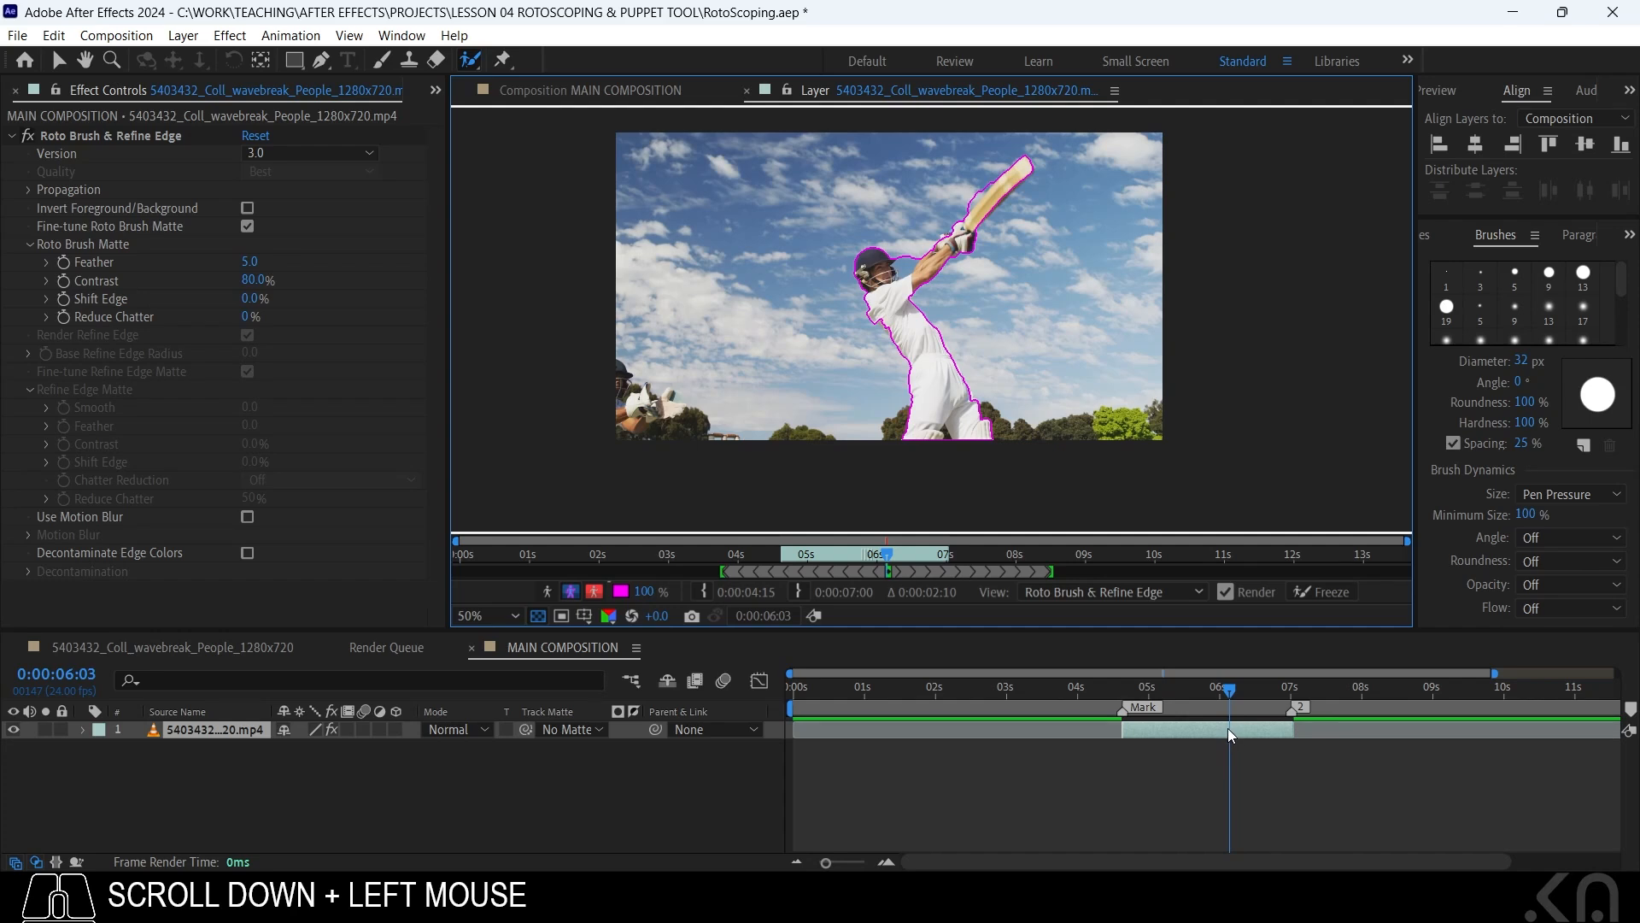
{"action": "key", "text": "ctrl+z"}
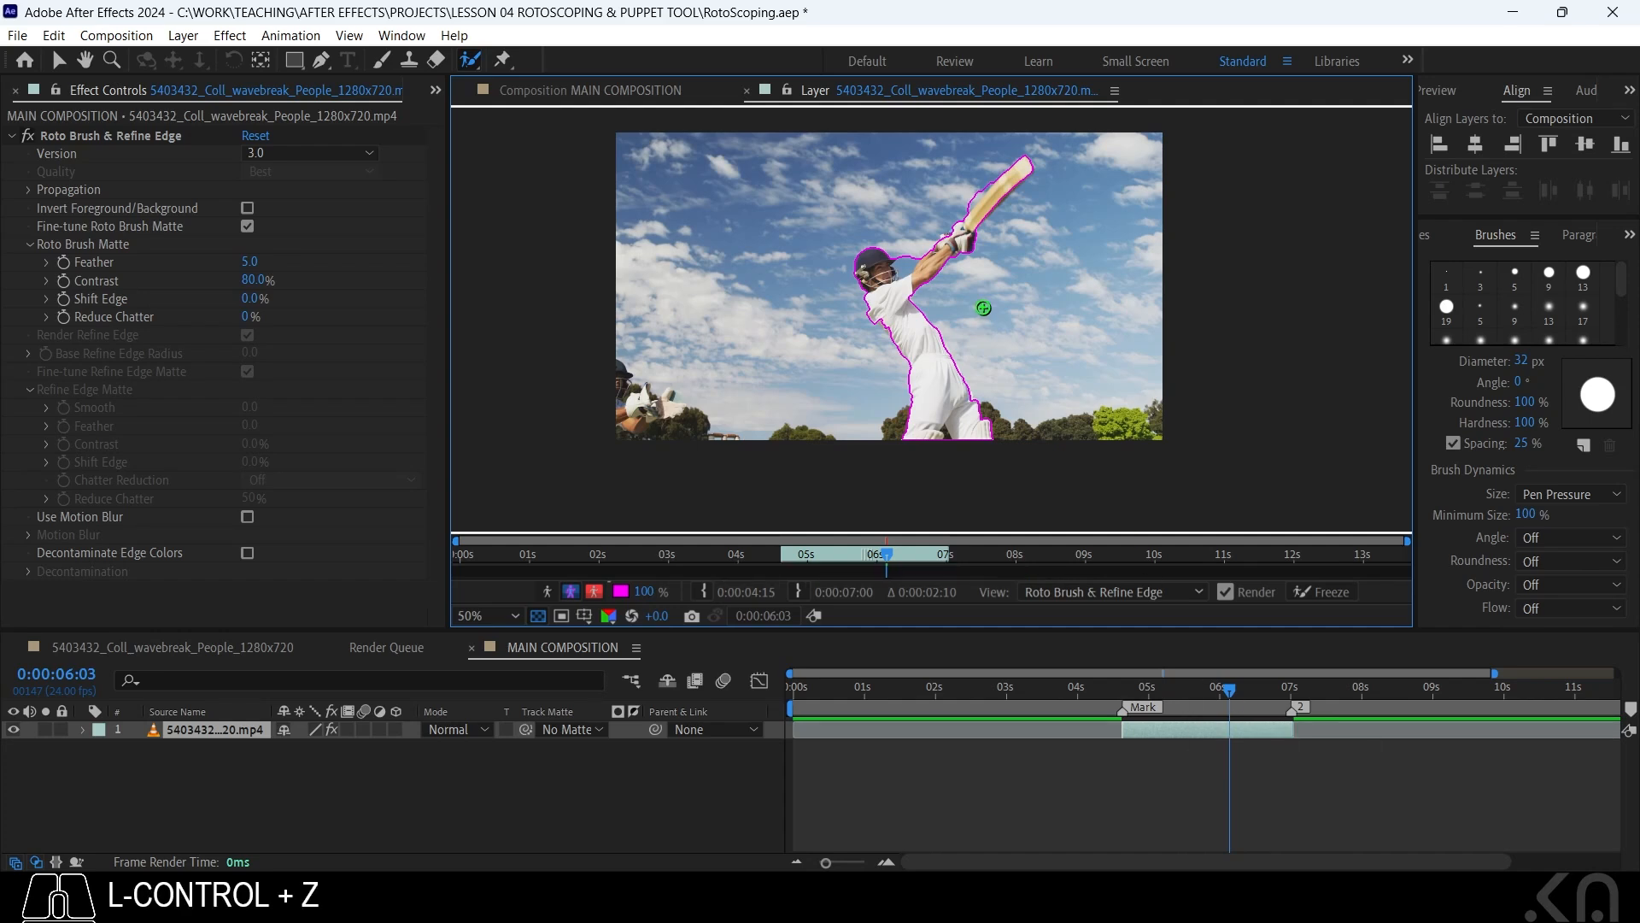
Move to the clip's first frame at 0:00:04:15 and paint a foreground stroke over the batsman's head, body, legs and bat
{"action": "scroll", "coordinate": [1192, 725], "scroll_direction": "up", "scroll_amount": 5}
{"action": "left_click", "coordinate": [1192, 732]}
{"action": "left_click_drag", "start_coordinate": [1176, 689], "coordinate": [1193, 684]}
{"action": "key", "text": "j"}
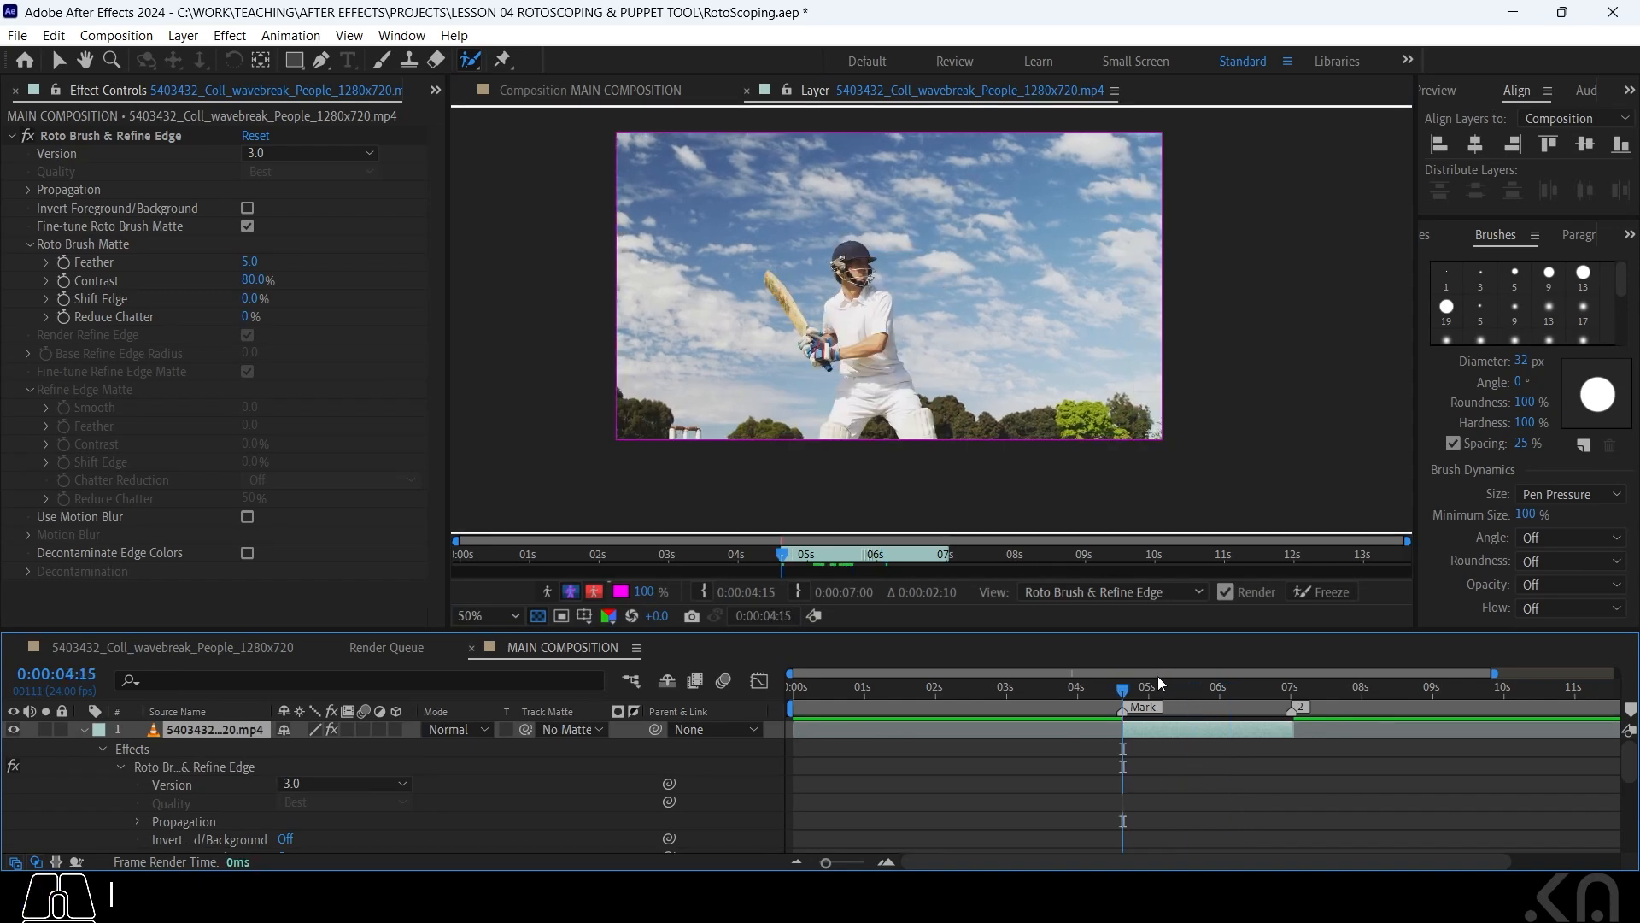
{"action": "mouse_move", "coordinate": [859, 266]}
{"action": "left_mouse_down"}
{"action": "mouse_move", "coordinate": [872, 380]}
{"action": "mouse_move", "coordinate": [912, 423]}
{"action": "mouse_move", "coordinate": [886, 371]}
{"action": "mouse_move", "coordinate": [843, 427]}
{"action": "mouse_move", "coordinate": [857, 352]}
{"action": "mouse_move", "coordinate": [844, 334]}
{"action": "mouse_move", "coordinate": [814, 342]}
{"action": "mouse_move", "coordinate": [781, 299]}
{"action": "left_mouse_up"}
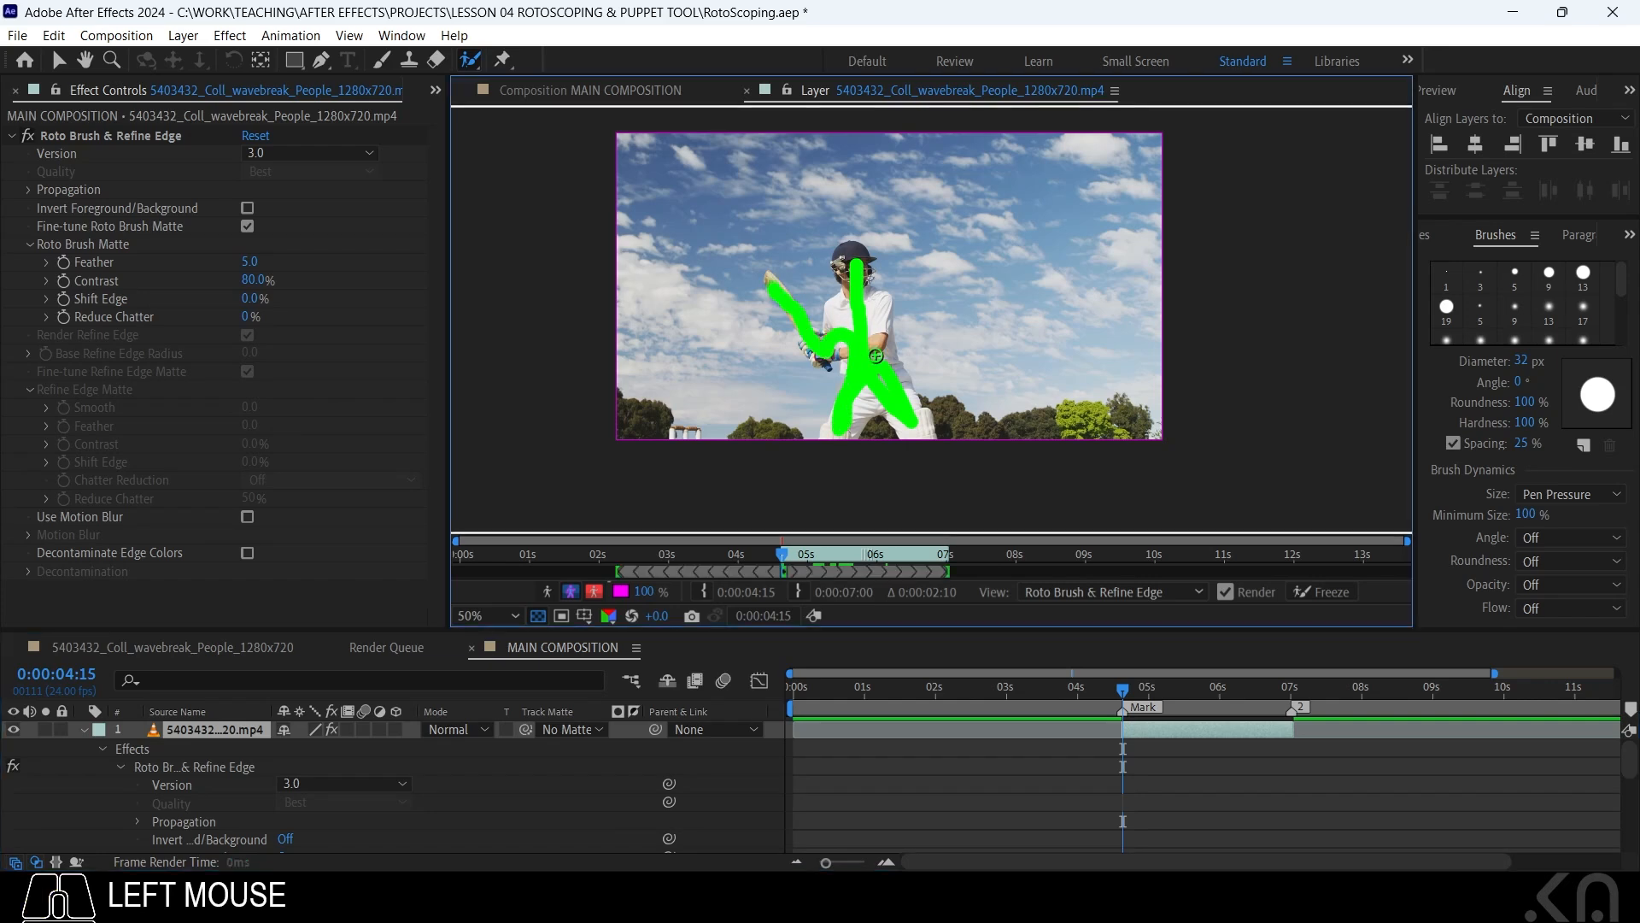
Reduce the brush diameter to 12 px and add the batsman's far shoulder and sleeve to the Roto Brush foreground
{"action": "scroll", "coordinate": [877, 372], "scroll_direction": "up", "scroll_amount": 2}
{"action": "mouse_move", "coordinate": [875, 370]}
{"action": "left_mouse_down"}
{"action": "mouse_move", "coordinate": [904, 315]}
{"action": "mouse_move", "coordinate": [980, 313]}
{"action": "mouse_move", "coordinate": [954, 301]}
{"action": "mouse_move", "coordinate": [964, 285]}
{"action": "mouse_move", "coordinate": [969, 373]}
{"action": "left_mouse_up"}
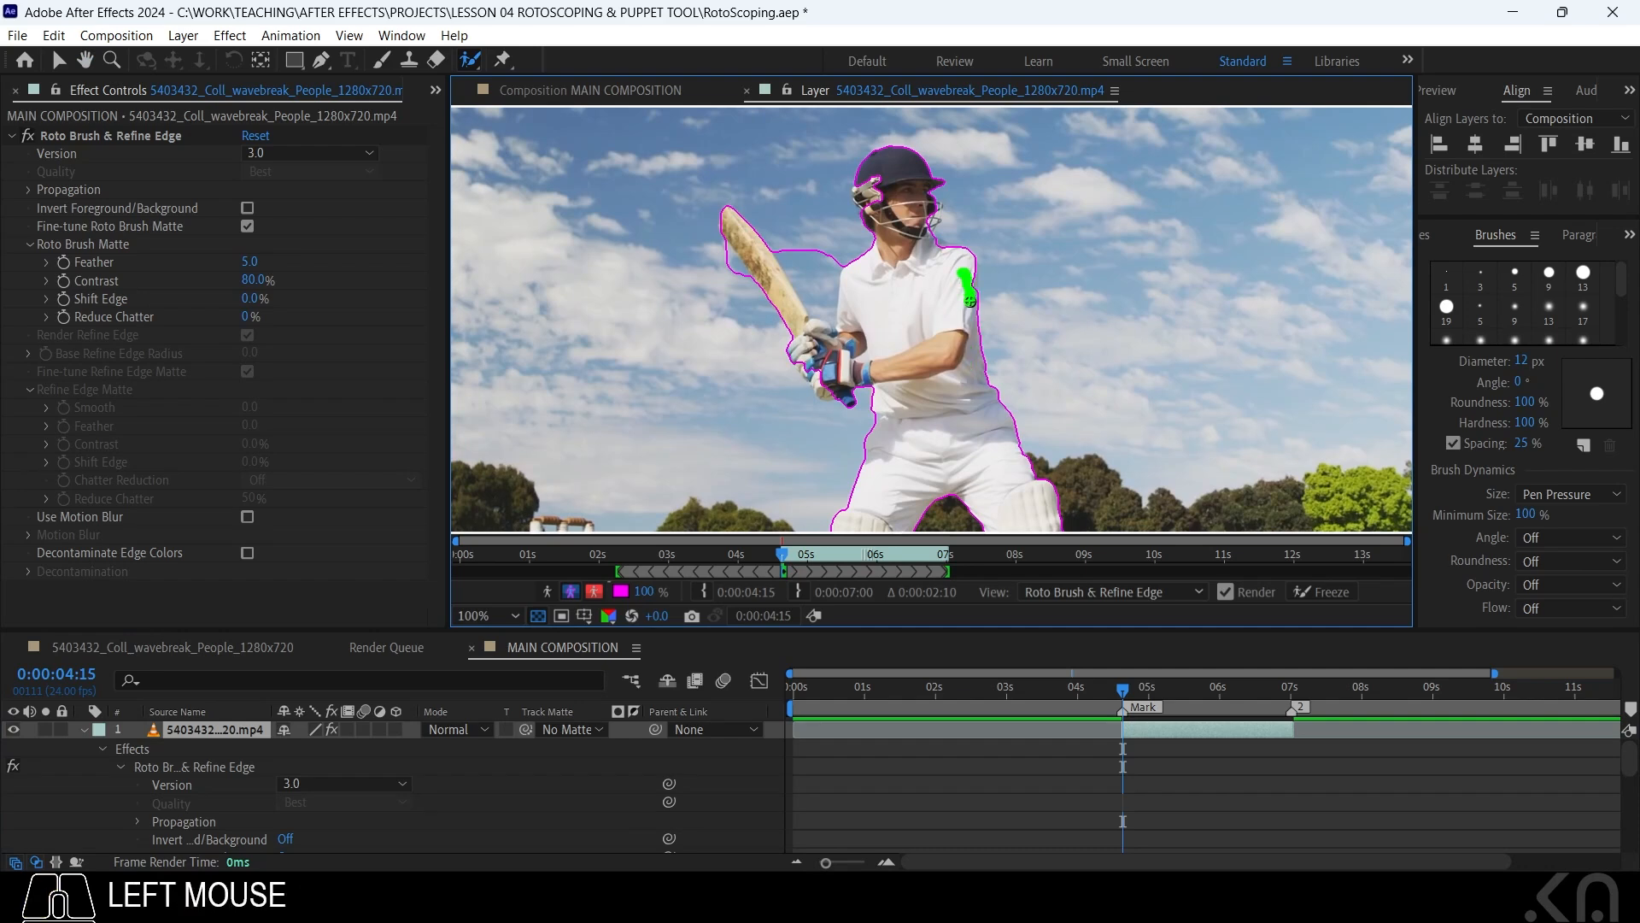
{"action": "scroll", "coordinate": [963, 273], "scroll_direction": "up", "scroll_amount": 2}
{"action": "mouse_move", "coordinate": [963, 273]}
{"action": "left_mouse_down"}
{"action": "mouse_move", "coordinate": [987, 304]}
{"action": "mouse_move", "coordinate": [999, 378]}
{"action": "mouse_move", "coordinate": [1025, 337]}
{"action": "left_mouse_up"}
{"action": "mouse_move", "coordinate": [1034, 406]}
{"action": "left_mouse_down"}
{"action": "mouse_move", "coordinate": [1034, 367]}
{"action": "mouse_move", "coordinate": [936, 303]}
{"action": "mouse_move", "coordinate": [948, 312]}
{"action": "left_mouse_up"}
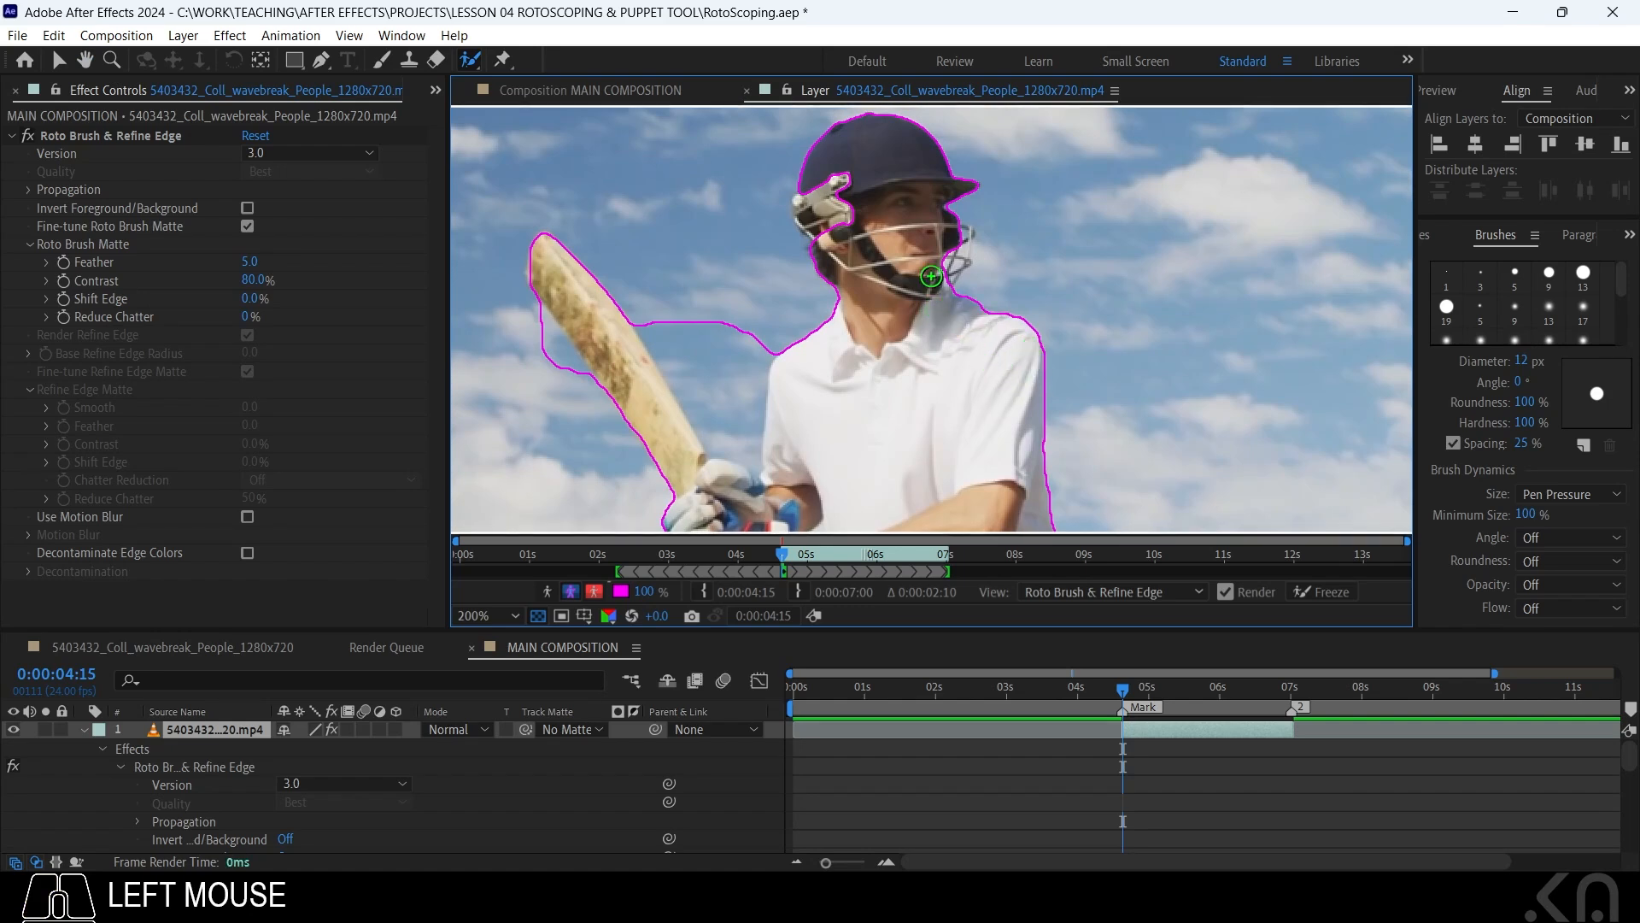
{"action": "left_click_drag", "start_coordinate": [995, 521], "coordinate": [966, 246]}
{"action": "left_click_drag", "start_coordinate": [984, 323], "coordinate": [1147, 532]}
{"action": "left_click_drag", "start_coordinate": [944, 299], "coordinate": [1005, 401]}
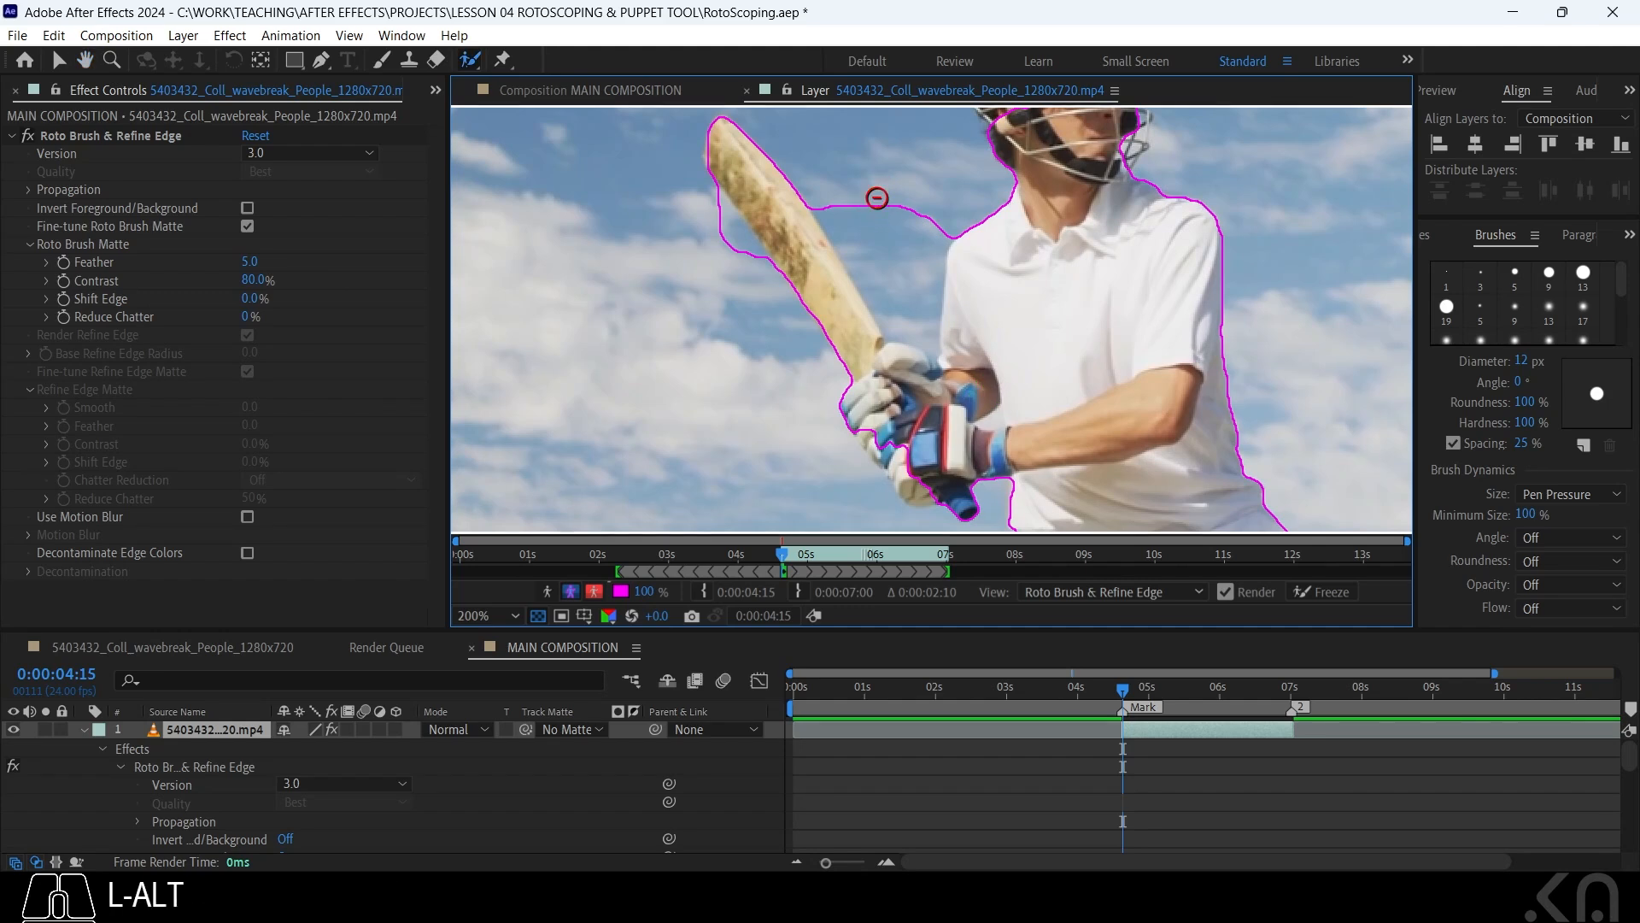
Subtract the sky between the bat and the batsman's body and along the bat's outer edge from the selection
{"action": "mouse_move", "coordinate": [875, 190]}
{"action": "left_mouse_down"}
{"action": "mouse_move", "coordinate": [899, 257]}
{"action": "mouse_move", "coordinate": [897, 337]}
{"action": "left_mouse_up"}
{"action": "left_click_drag", "start_coordinate": [851, 229], "coordinate": [897, 333]}
{"action": "mouse_move", "coordinate": [844, 233]}
{"action": "left_mouse_down"}
{"action": "mouse_move", "coordinate": [868, 289]}
{"action": "mouse_move", "coordinate": [917, 324]}
{"action": "left_mouse_up"}
{"action": "mouse_move", "coordinate": [776, 285]}
{"action": "left_mouse_down"}
{"action": "mouse_move", "coordinate": [709, 193]}
{"action": "mouse_move", "coordinate": [727, 222]}
{"action": "left_mouse_up"}
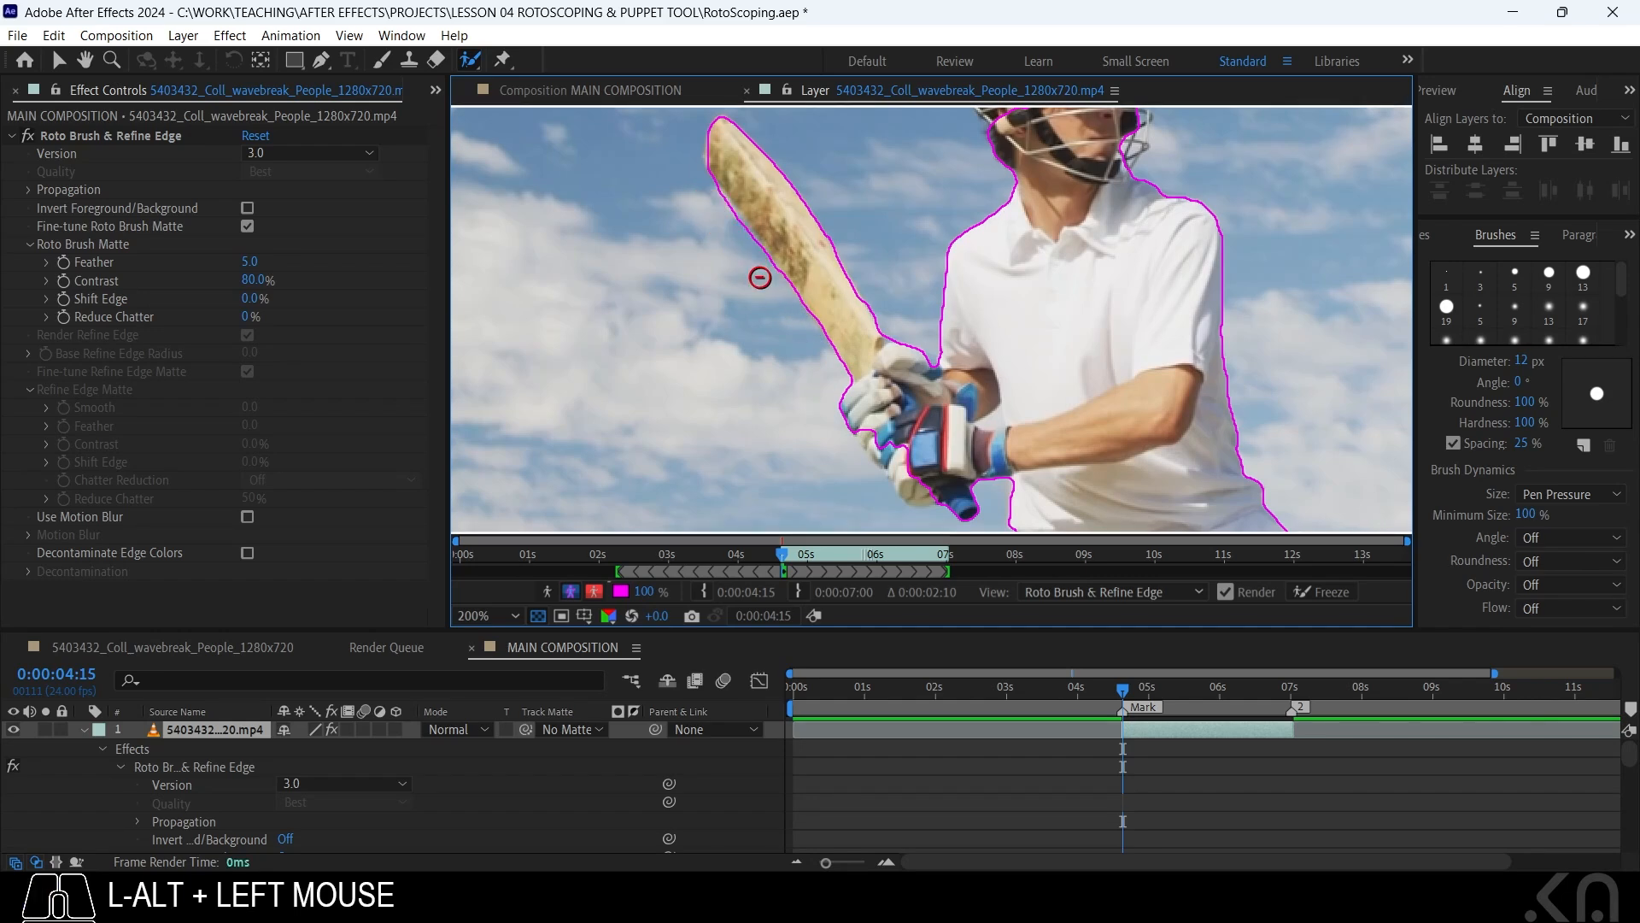
Add the helmet's side guard to the foreground with a 3 px brush, and trim the Roto Brush span to start at 0:00:04:15
{"action": "scroll", "coordinate": [758, 274], "scroll_direction": "down", "scroll_amount": 3}
{"action": "left_click_drag", "start_coordinate": [1131, 274], "coordinate": [1097, 445]}
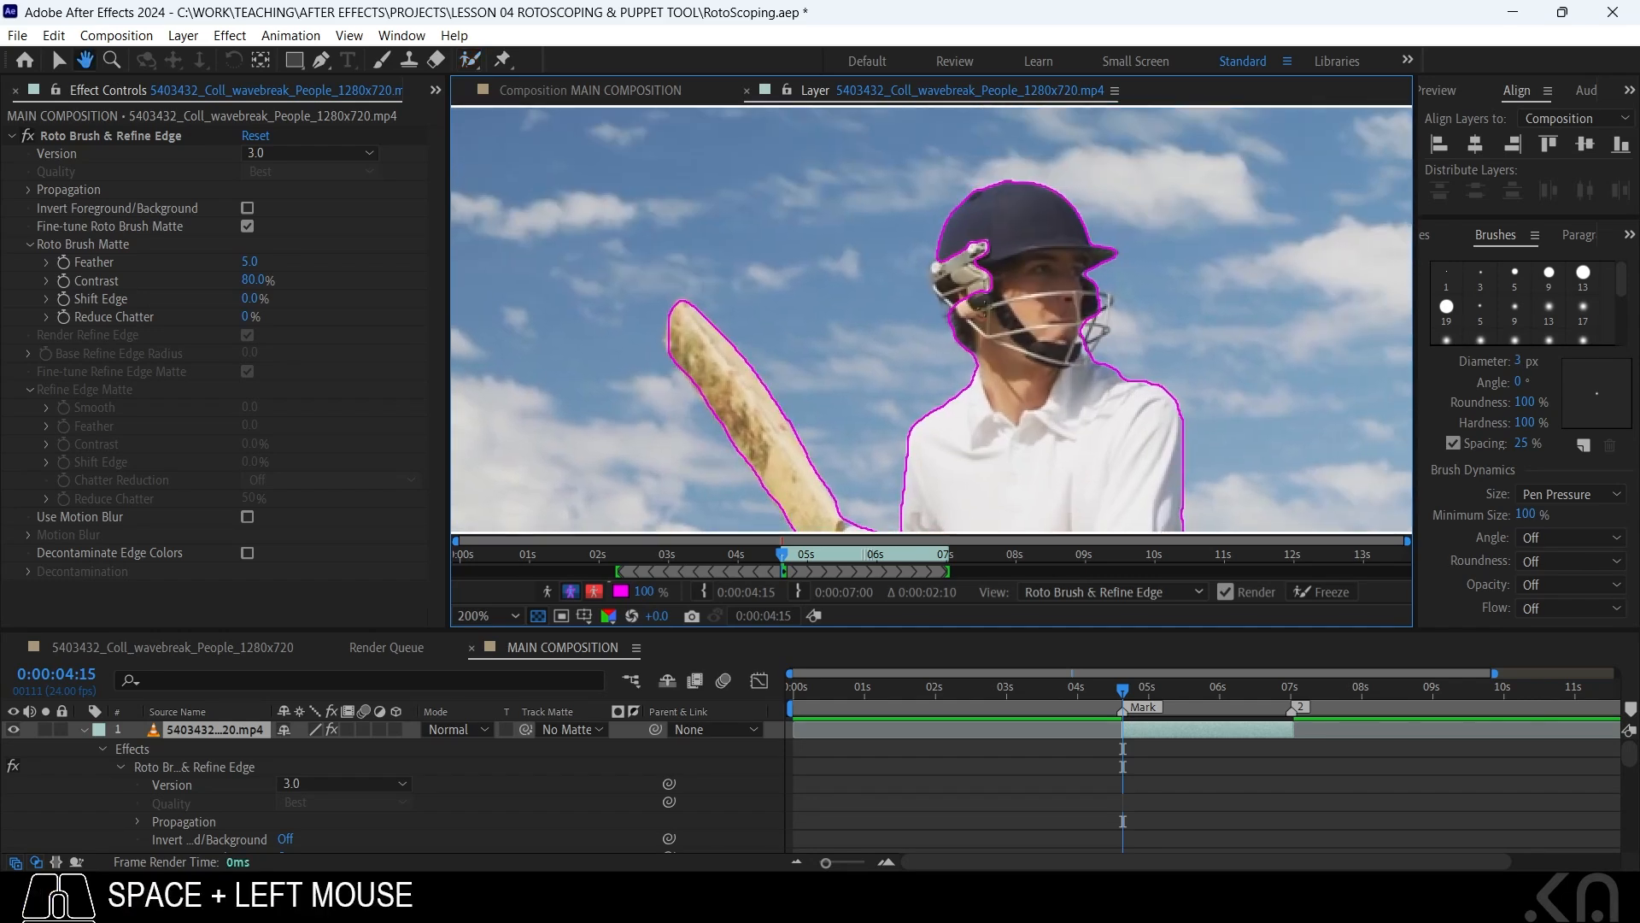
{"action": "left_click_drag", "start_coordinate": [974, 252], "coordinate": [956, 282]}
{"action": "mouse_move", "coordinate": [627, 653]}
{"action": "left_mouse_down"}
{"action": "mouse_move", "coordinate": [614, 580]}
{"action": "mouse_move", "coordinate": [762, 576]}
{"action": "mouse_move", "coordinate": [781, 590]}
{"action": "mouse_move", "coordinate": [675, 580]}
{"action": "mouse_move", "coordinate": [781, 592]}
{"action": "left_mouse_up"}
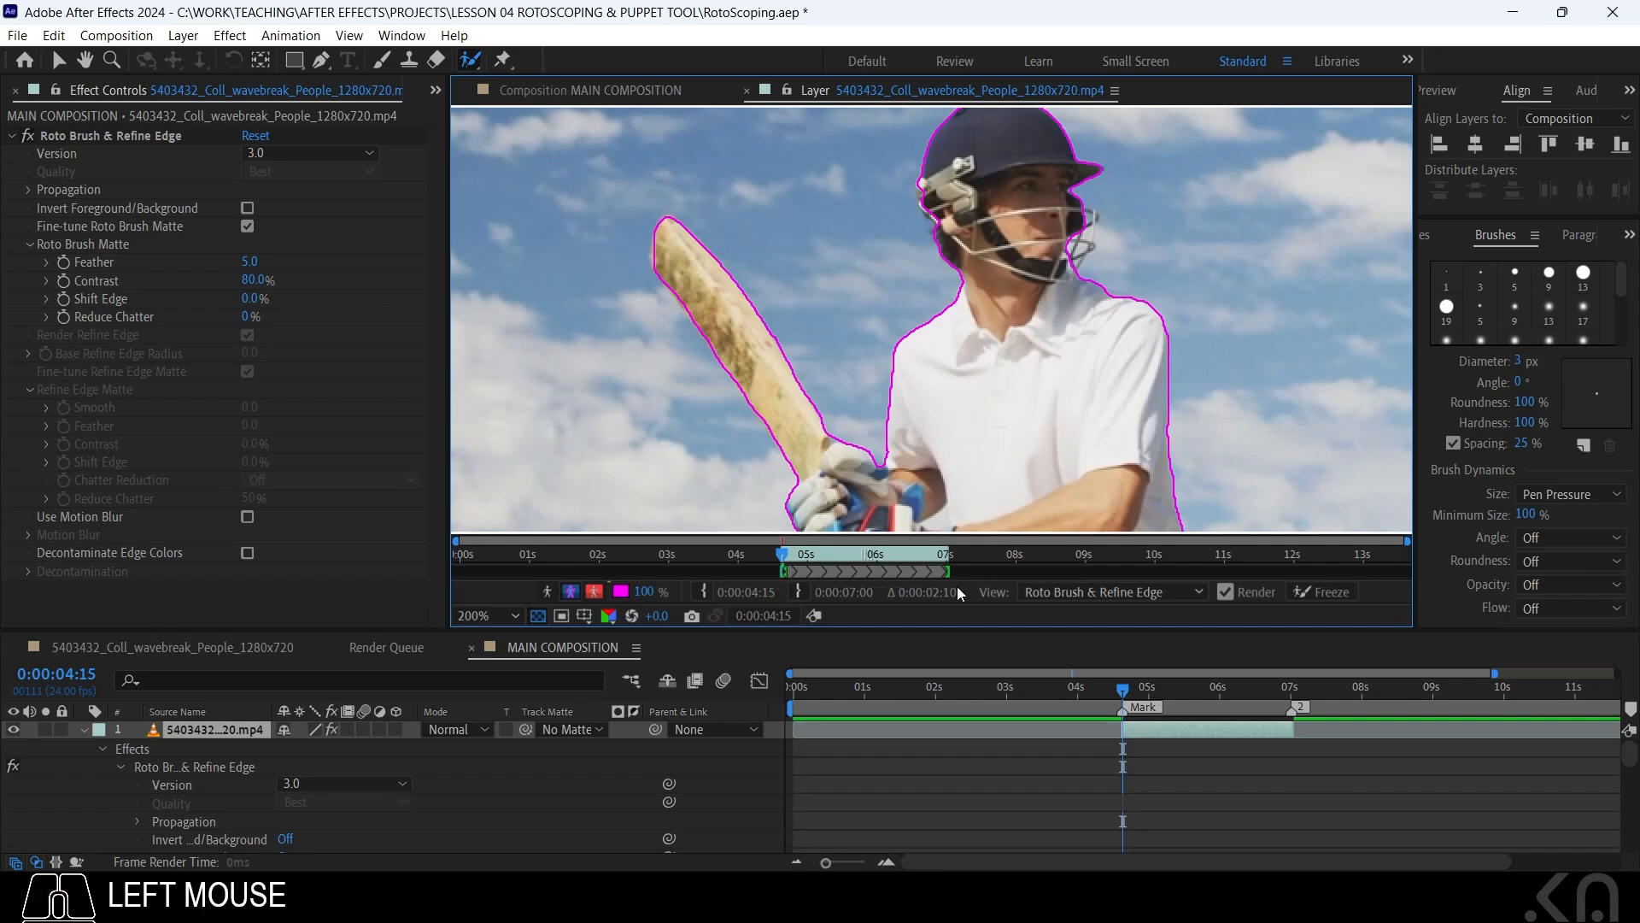
{"action": "left_click", "coordinate": [1160, 726]}
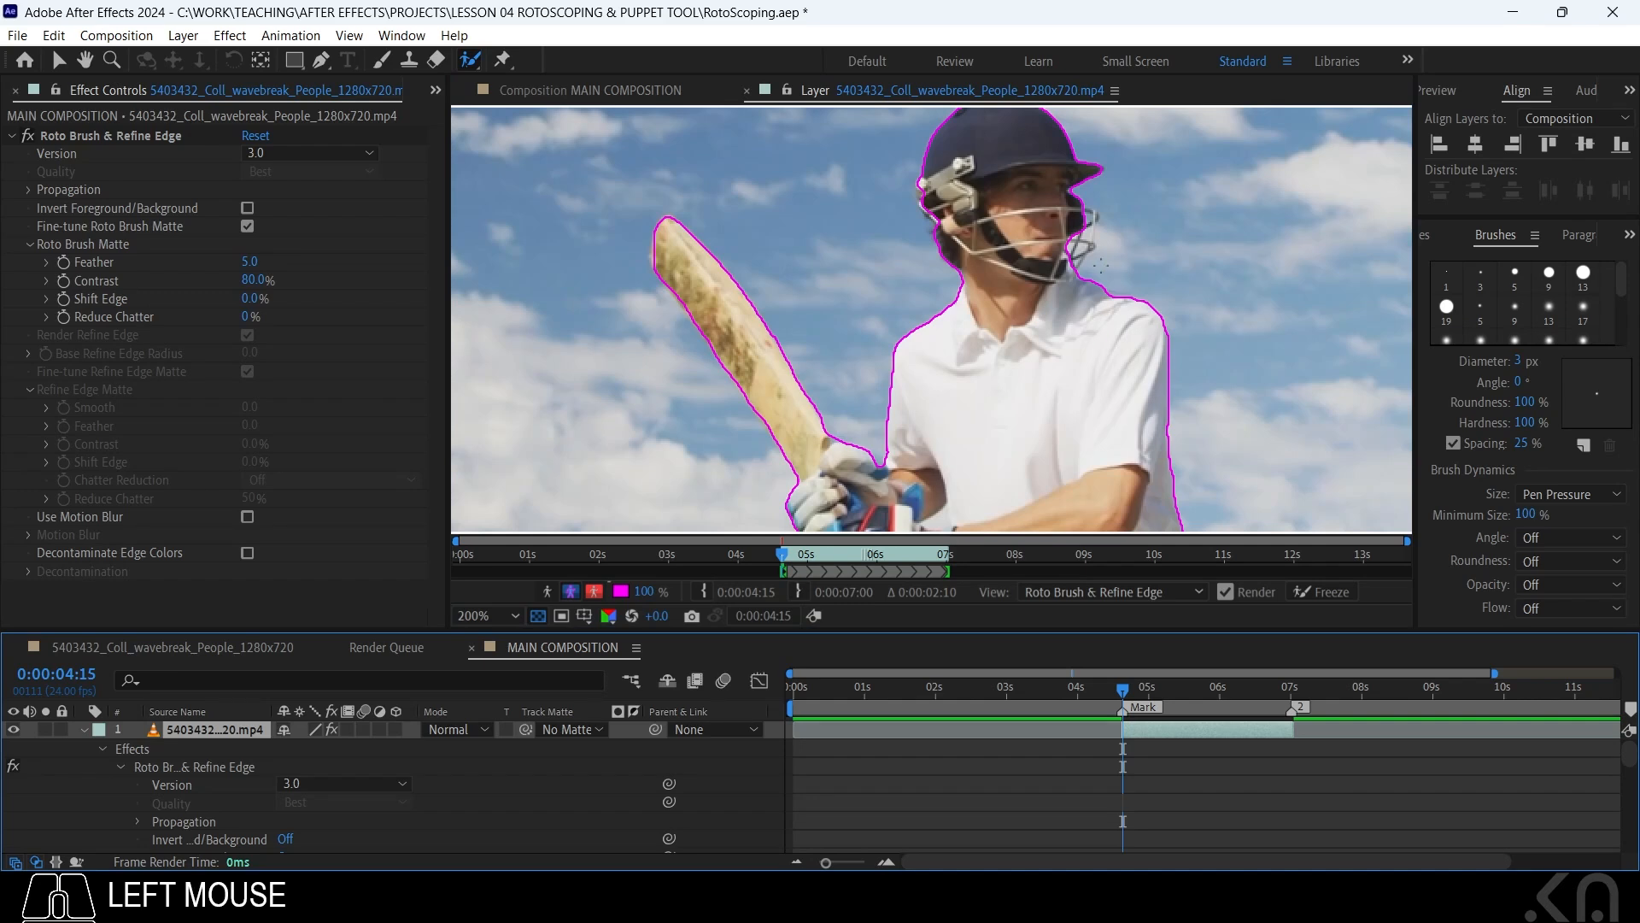
Refine the Roto Brush selection around the batsman's gloves and bat handle with a 10 px brush
{"action": "left_click_drag", "start_coordinate": [473, 63], "coordinate": [492, 86]}
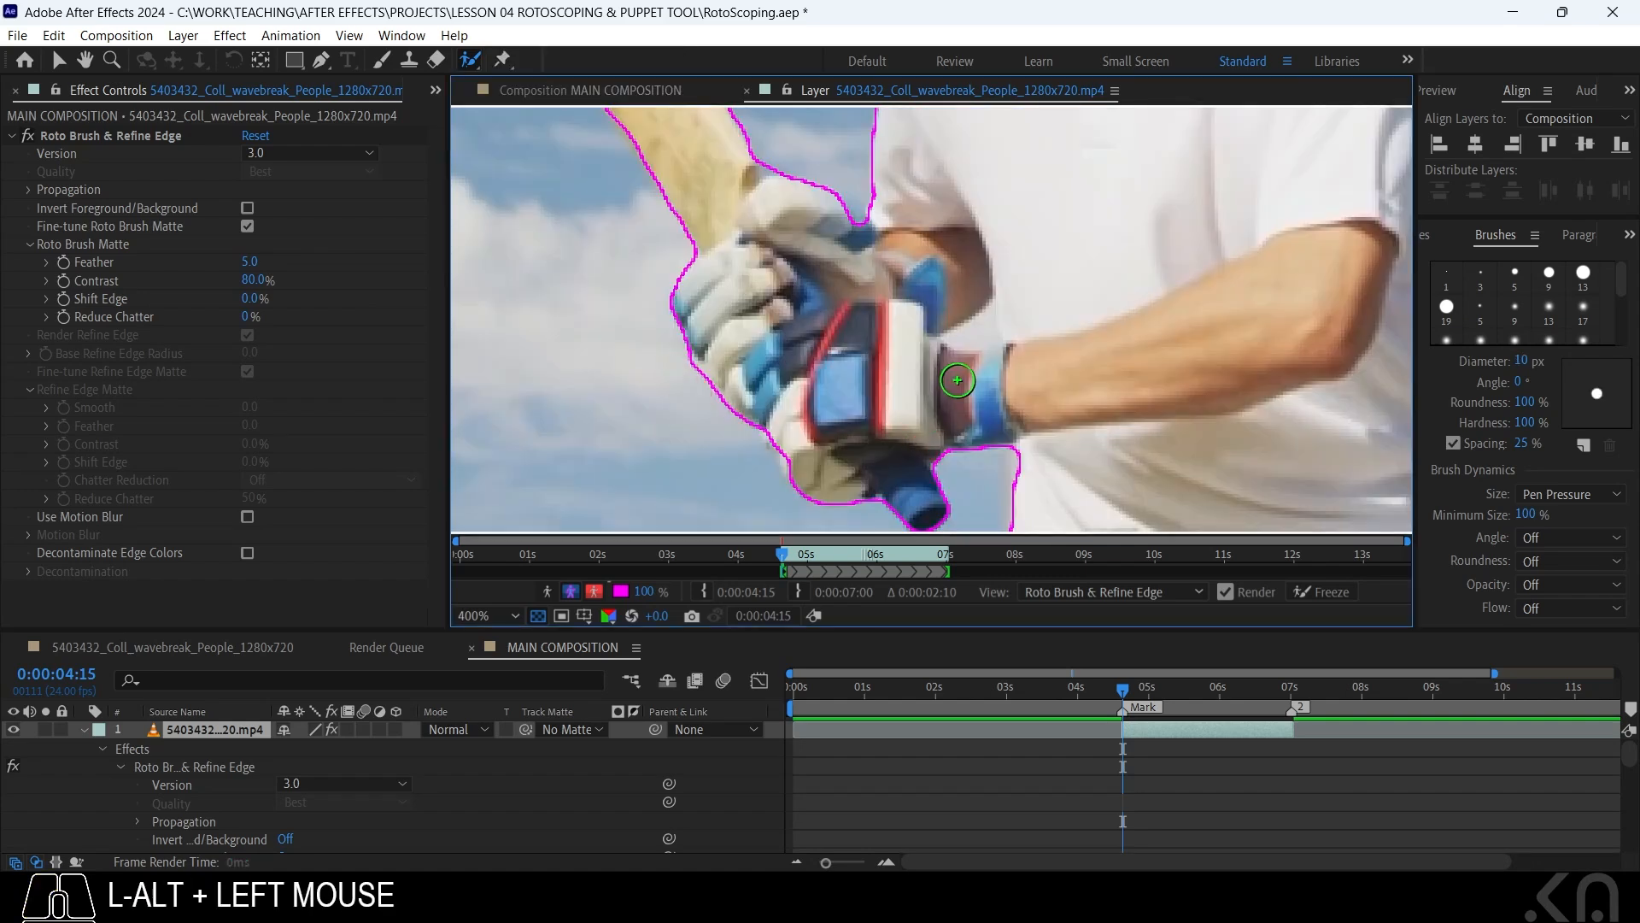
{"action": "scroll", "coordinate": [969, 372], "scroll_direction": "down", "scroll_amount": 3}
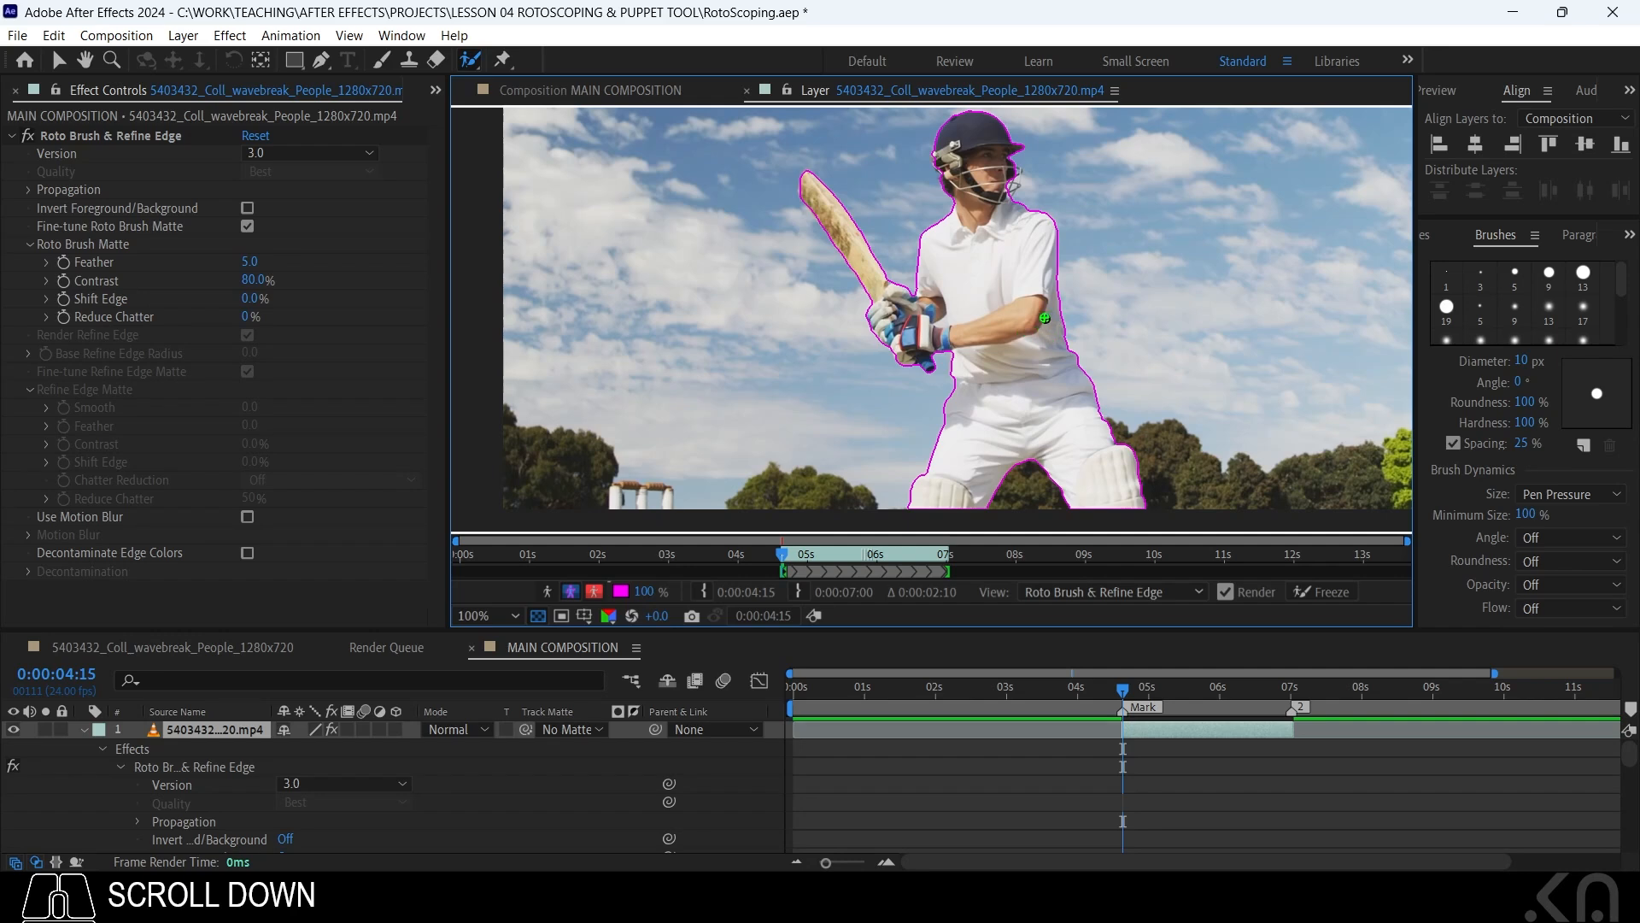
{"action": "left_click_drag", "start_coordinate": [1044, 317], "coordinate": [1025, 341]}
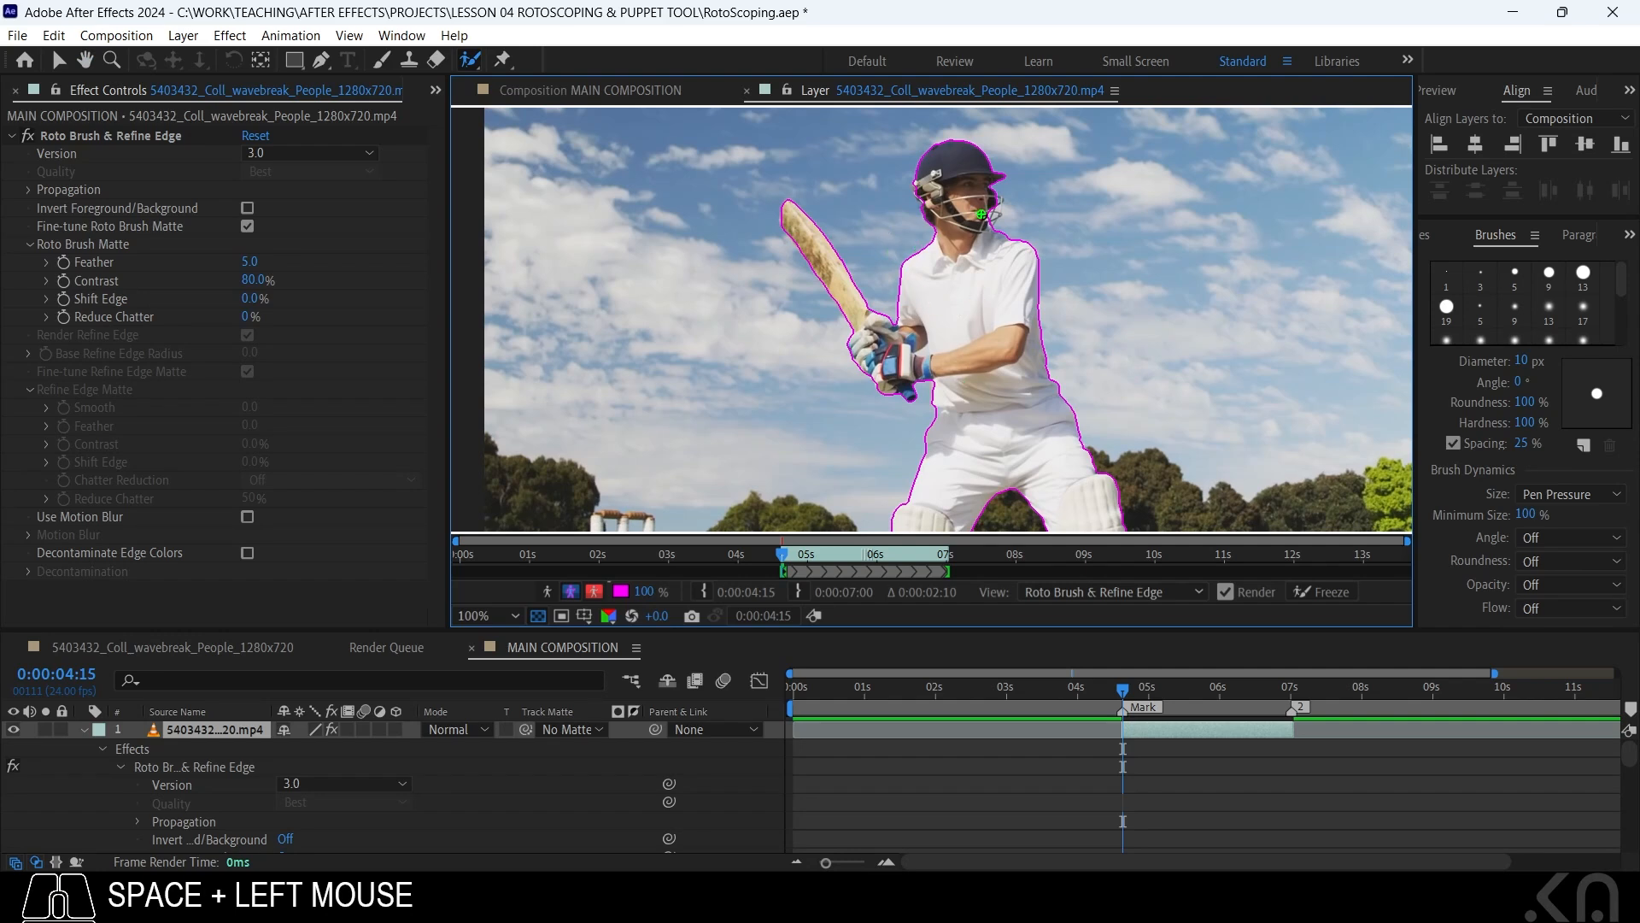
{"action": "left_click_drag", "start_coordinate": [969, 358], "coordinate": [979, 348]}
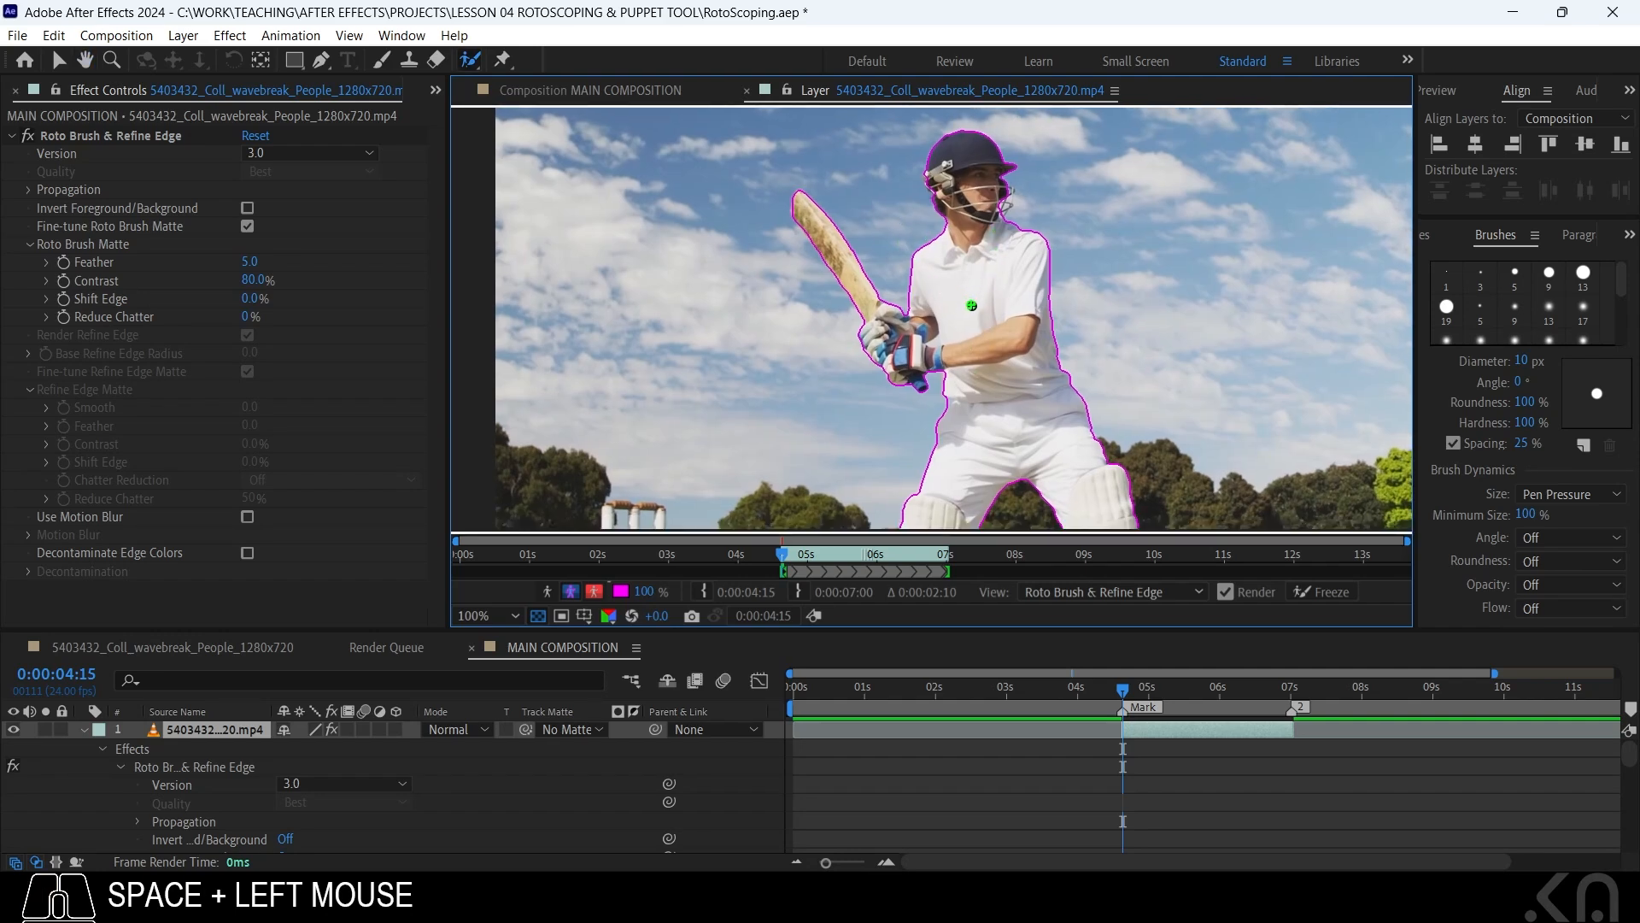
Collapse the Roto Brush & Refine Edge properties under the clip layer in the timeline and select the effect
{"action": "left_click", "coordinate": [200, 732]}
{"action": "left_click", "coordinate": [120, 767]}
{"action": "left_click", "coordinate": [182, 766]}
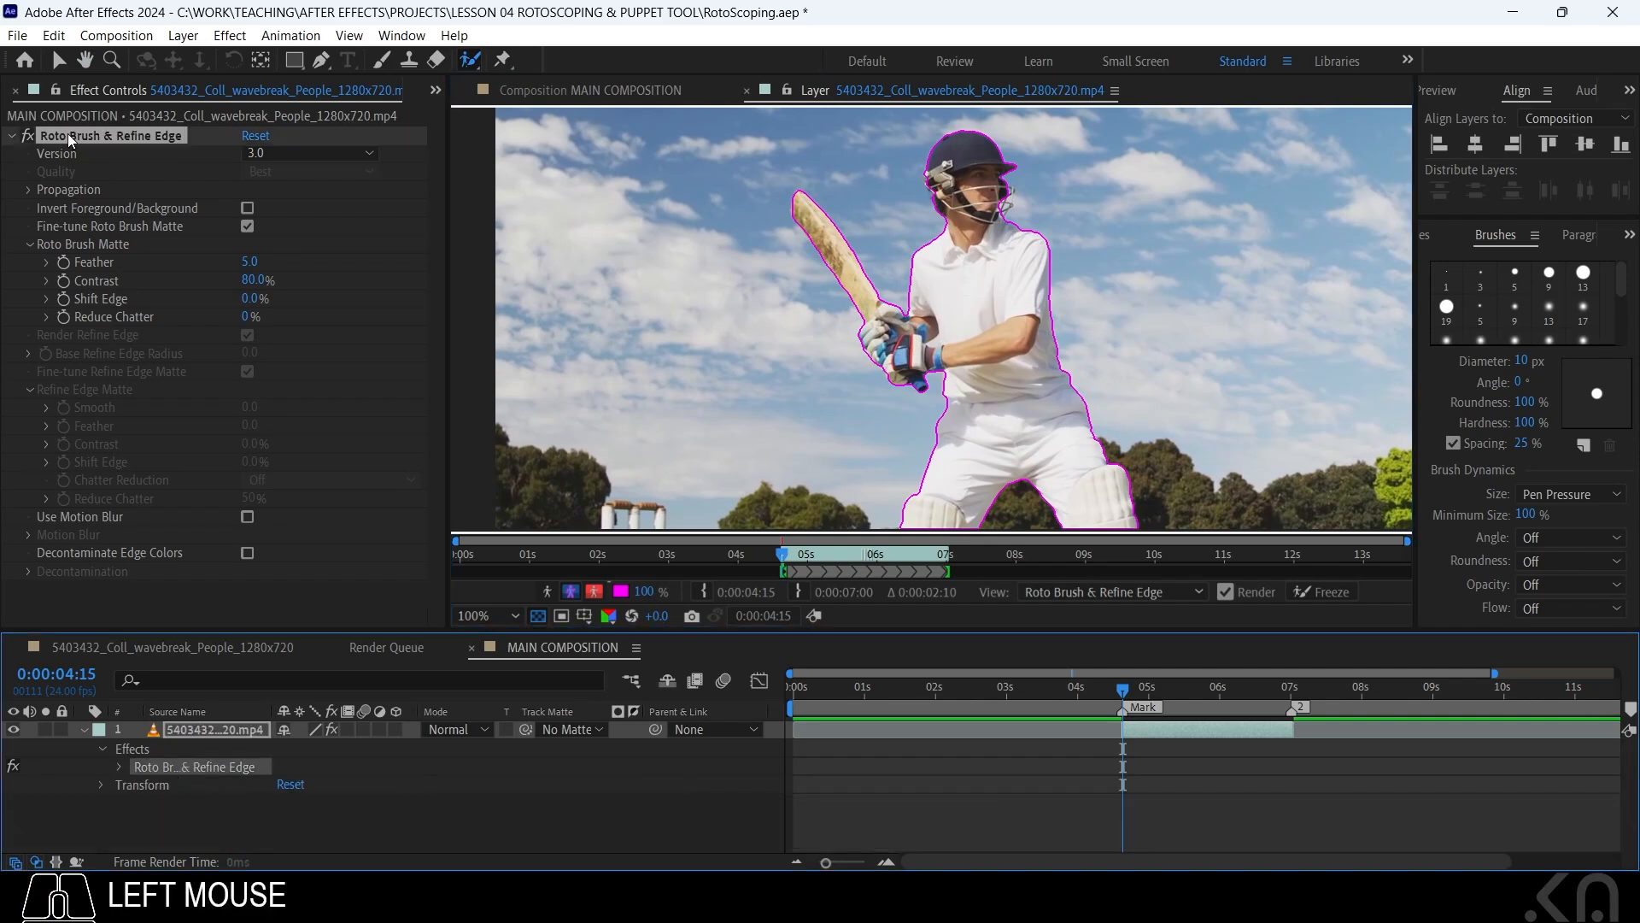
Close the clip's Effect Controls and reopen them
{"action": "left_click", "coordinate": [14, 90]}
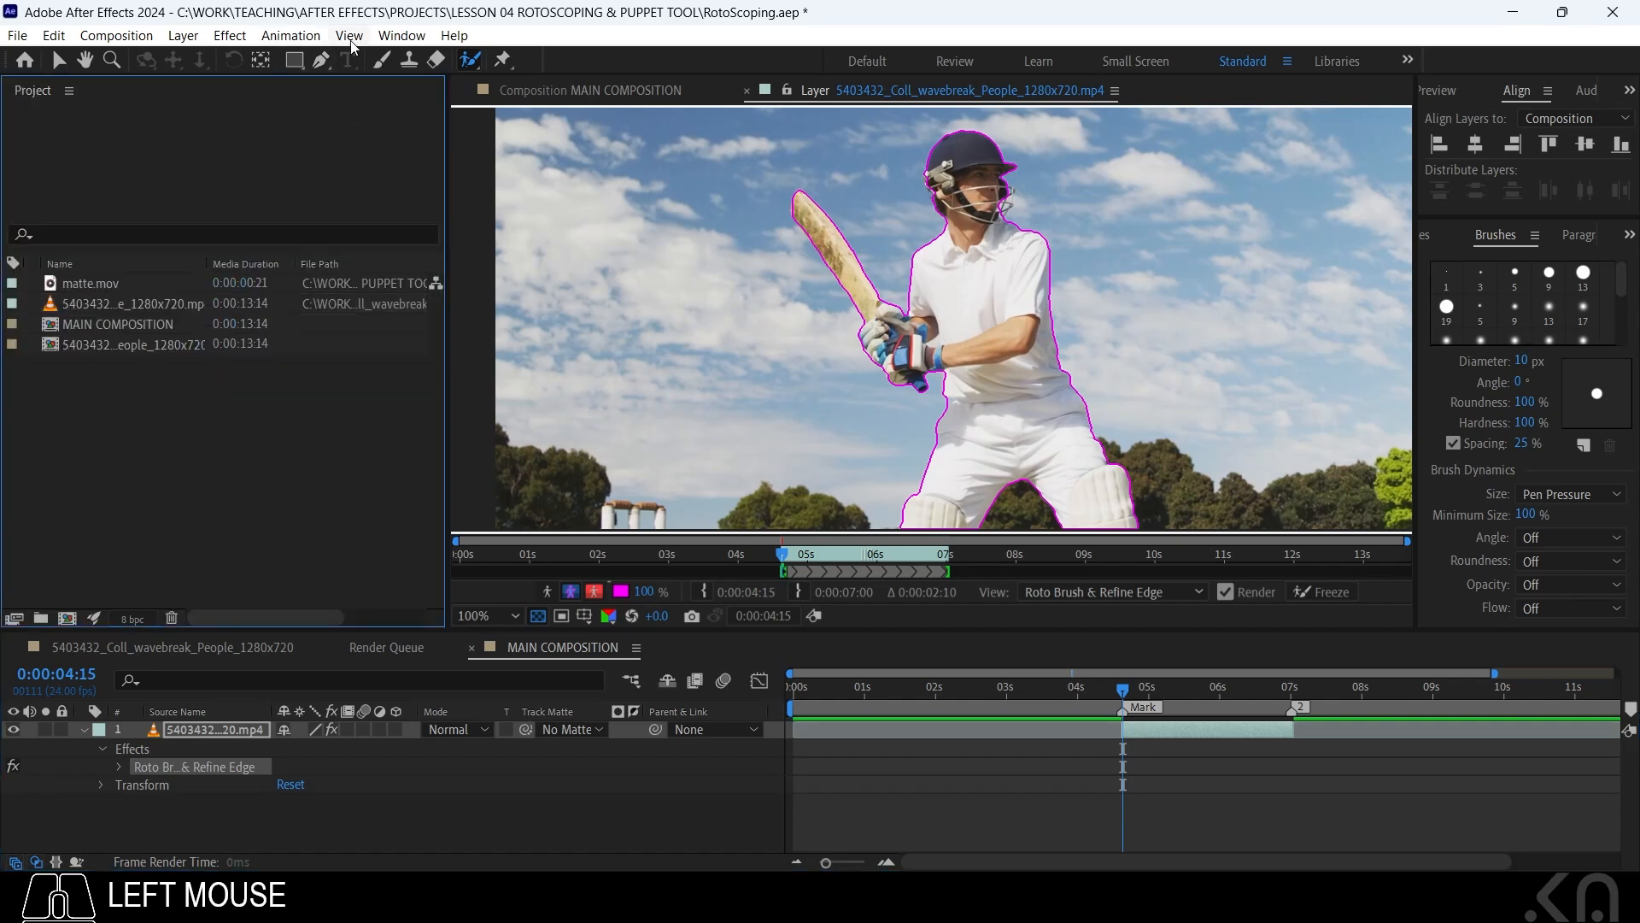
{"action": "left_click", "coordinate": [402, 36]}
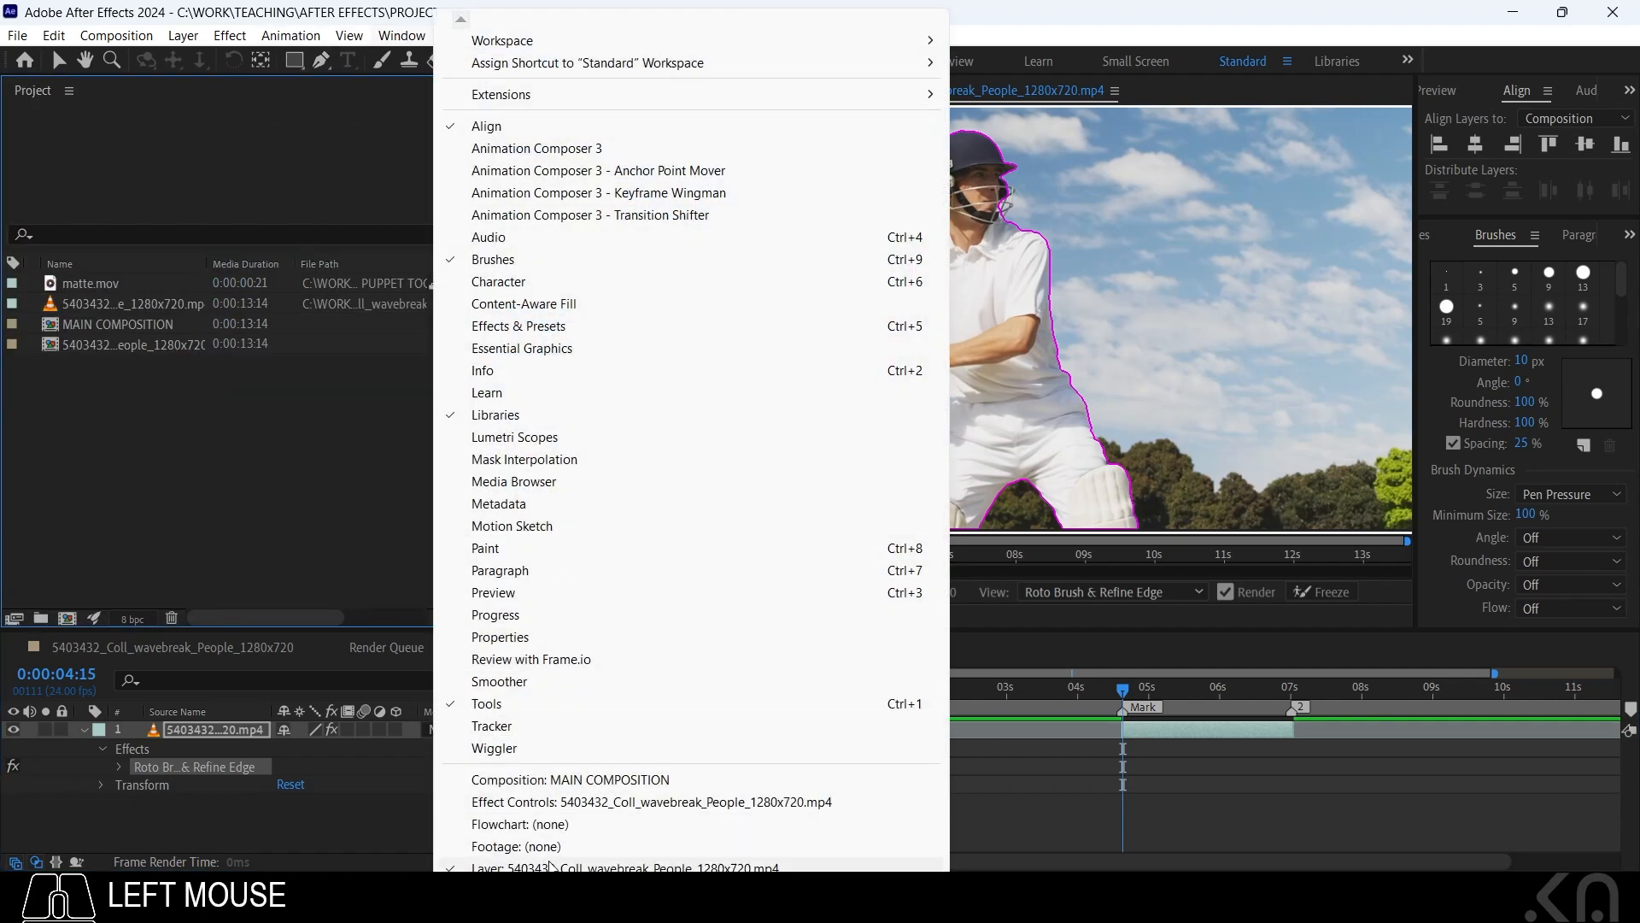
{"action": "left_click", "coordinate": [554, 803]}
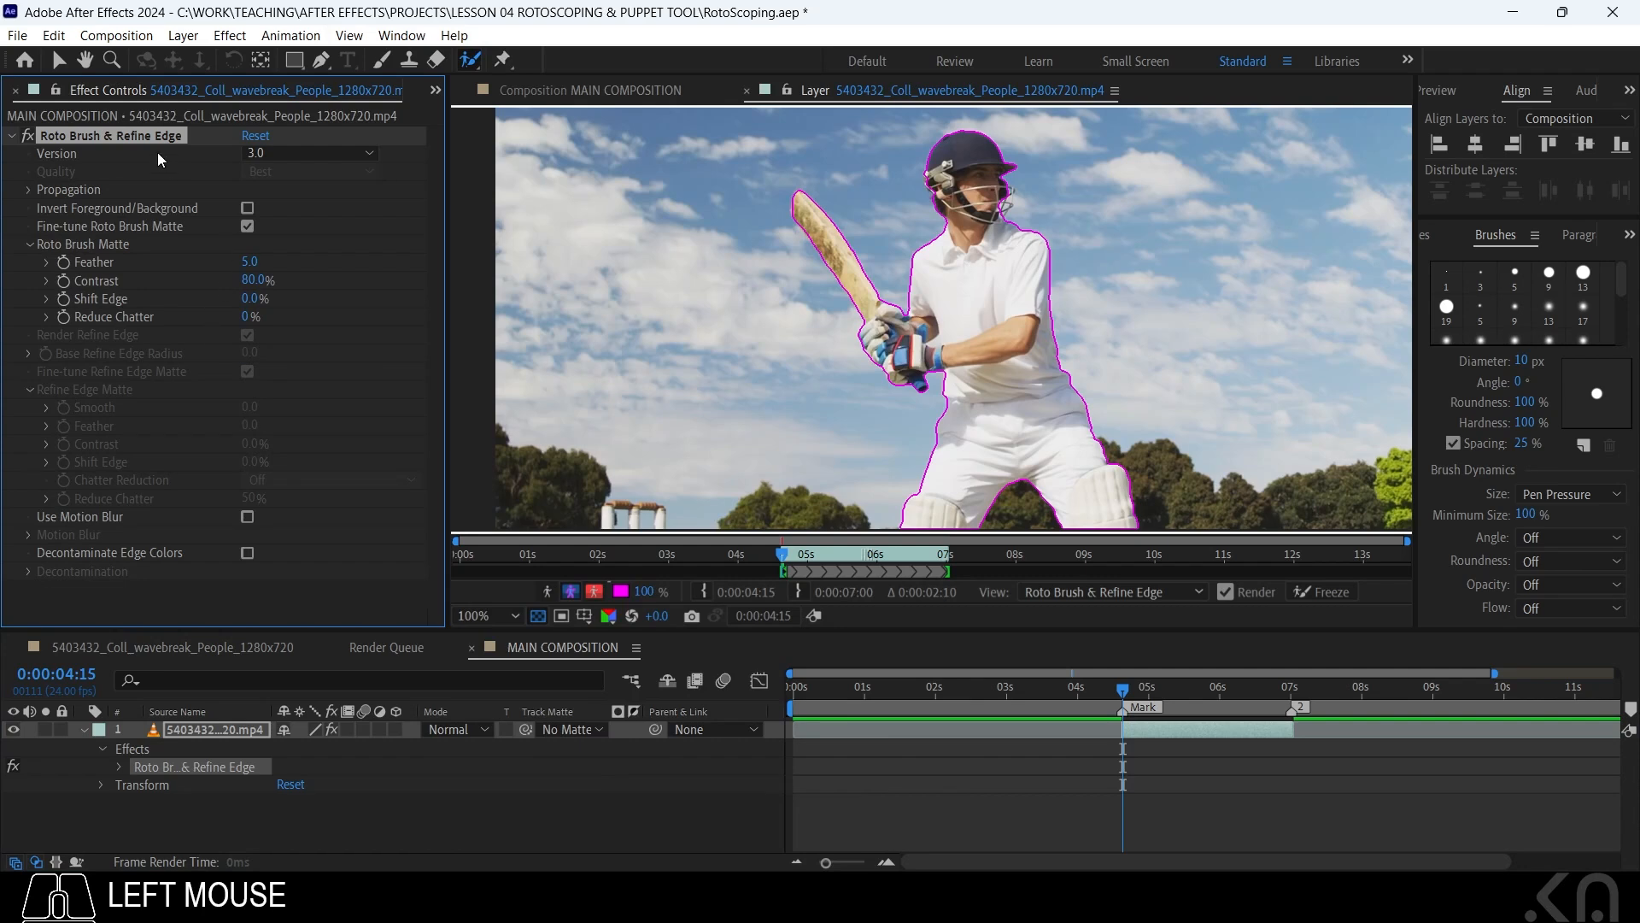
Collapse the Roto Brush Matte and Refine Edge Matte settings in the effect's controls
{"action": "left_click", "coordinate": [28, 244]}
{"action": "left_click", "coordinate": [28, 316]}
{"action": "left_click", "coordinate": [62, 422]}
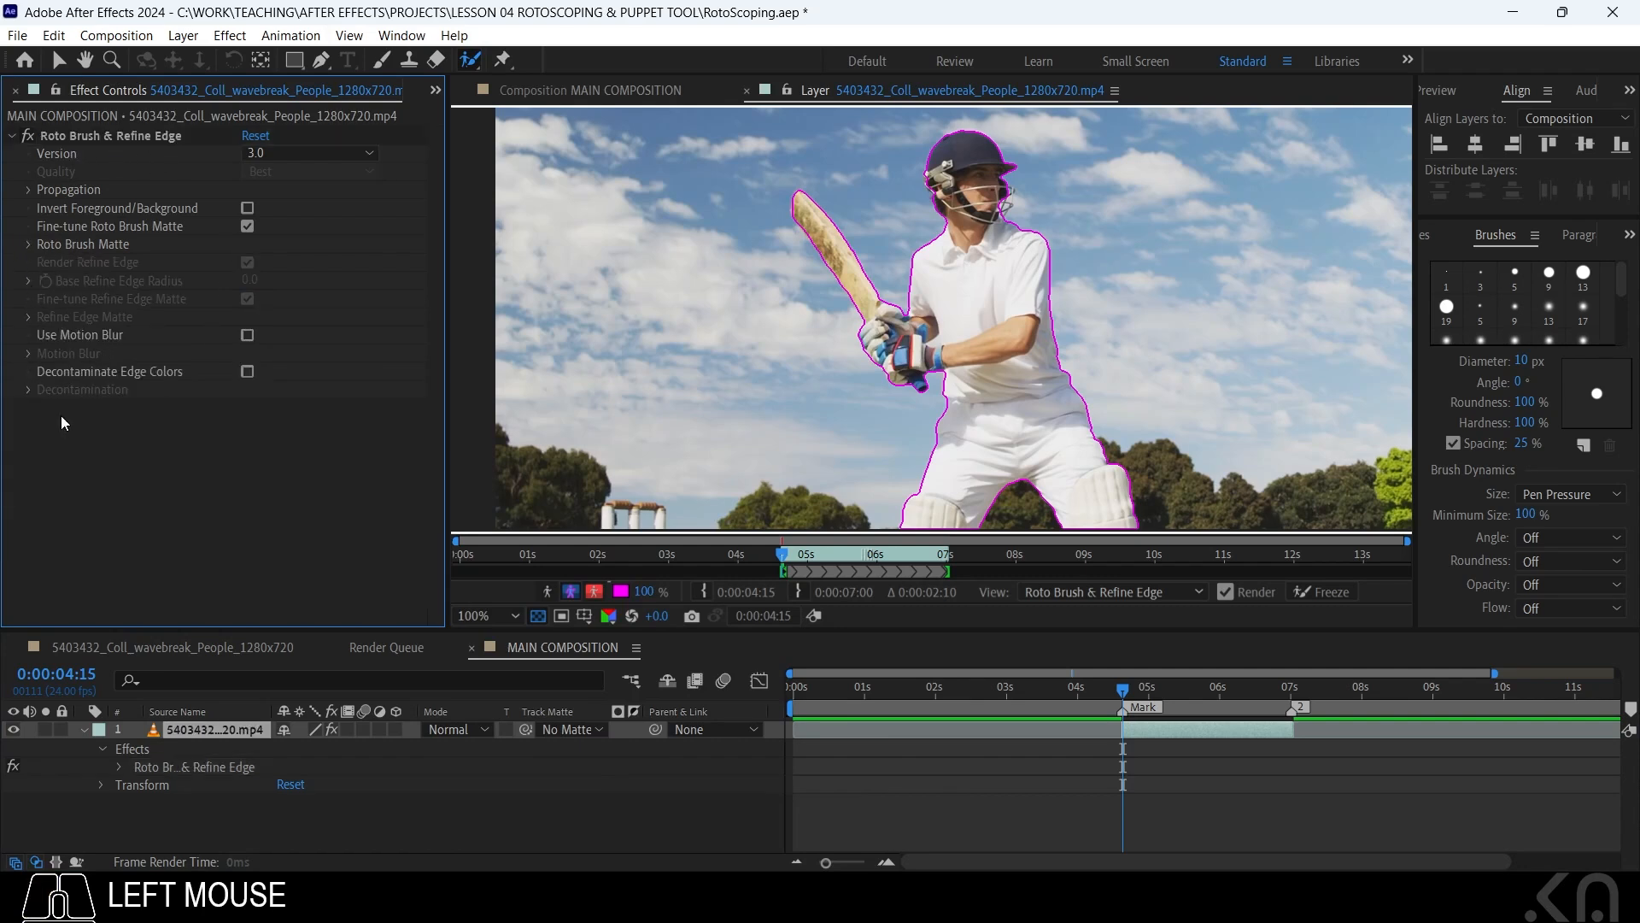
Review the Roto Brush Version options, keeping 3.0, and examine the Propagation settings
{"action": "left_click", "coordinate": [275, 152]}
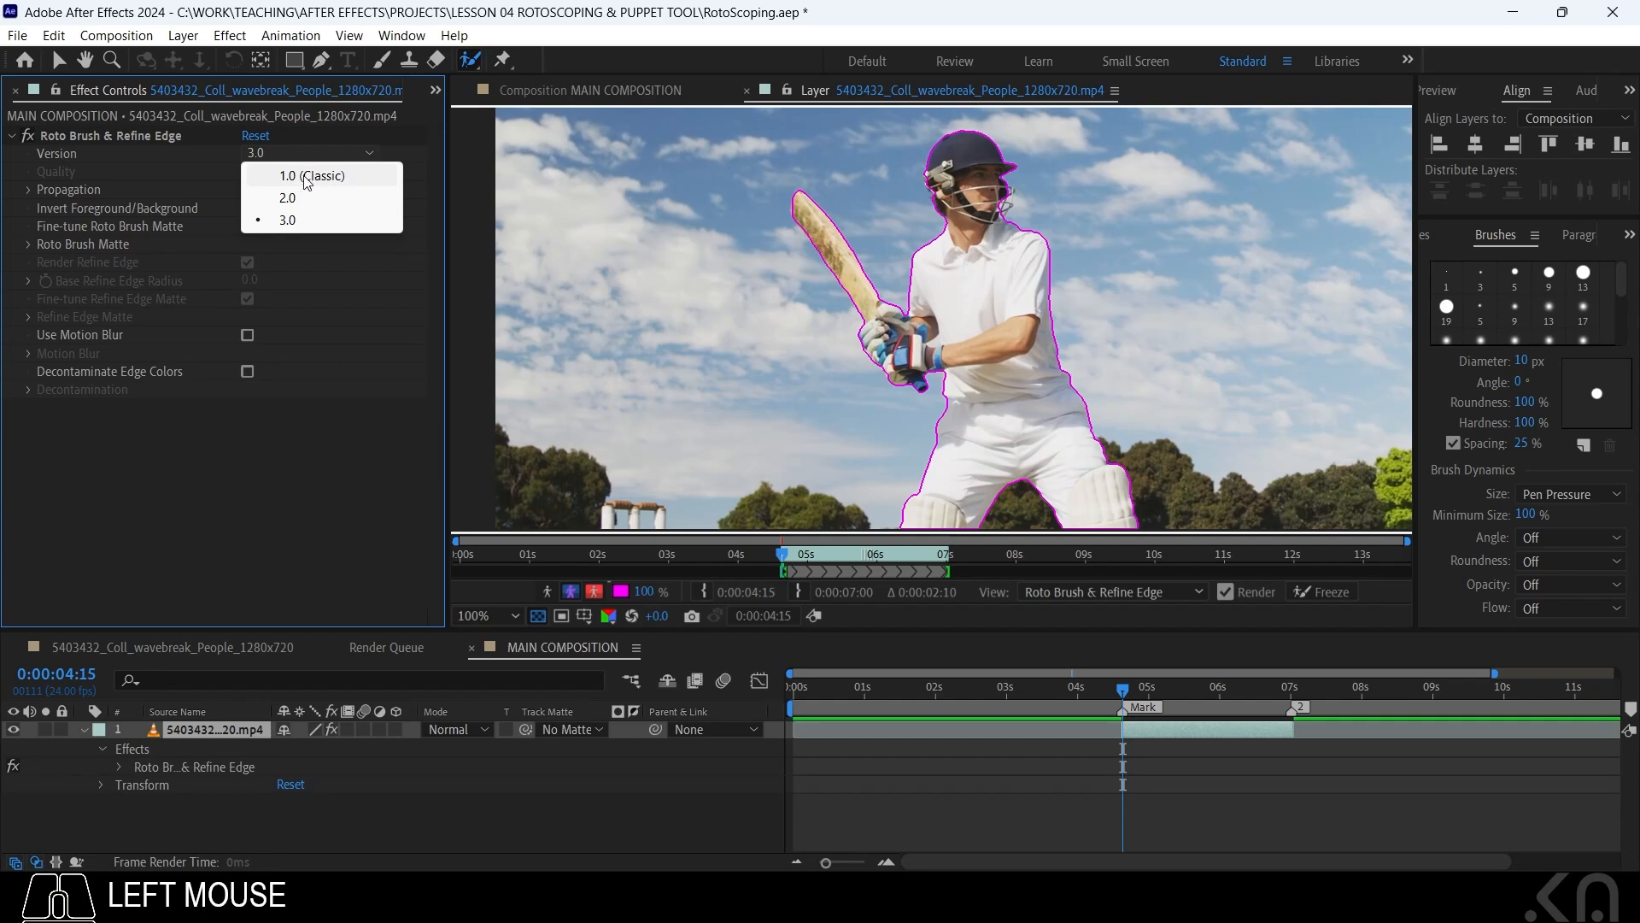
{"action": "left_click", "coordinate": [299, 223]}
{"action": "left_click", "coordinate": [29, 189]}
{"action": "left_click", "coordinate": [29, 190]}
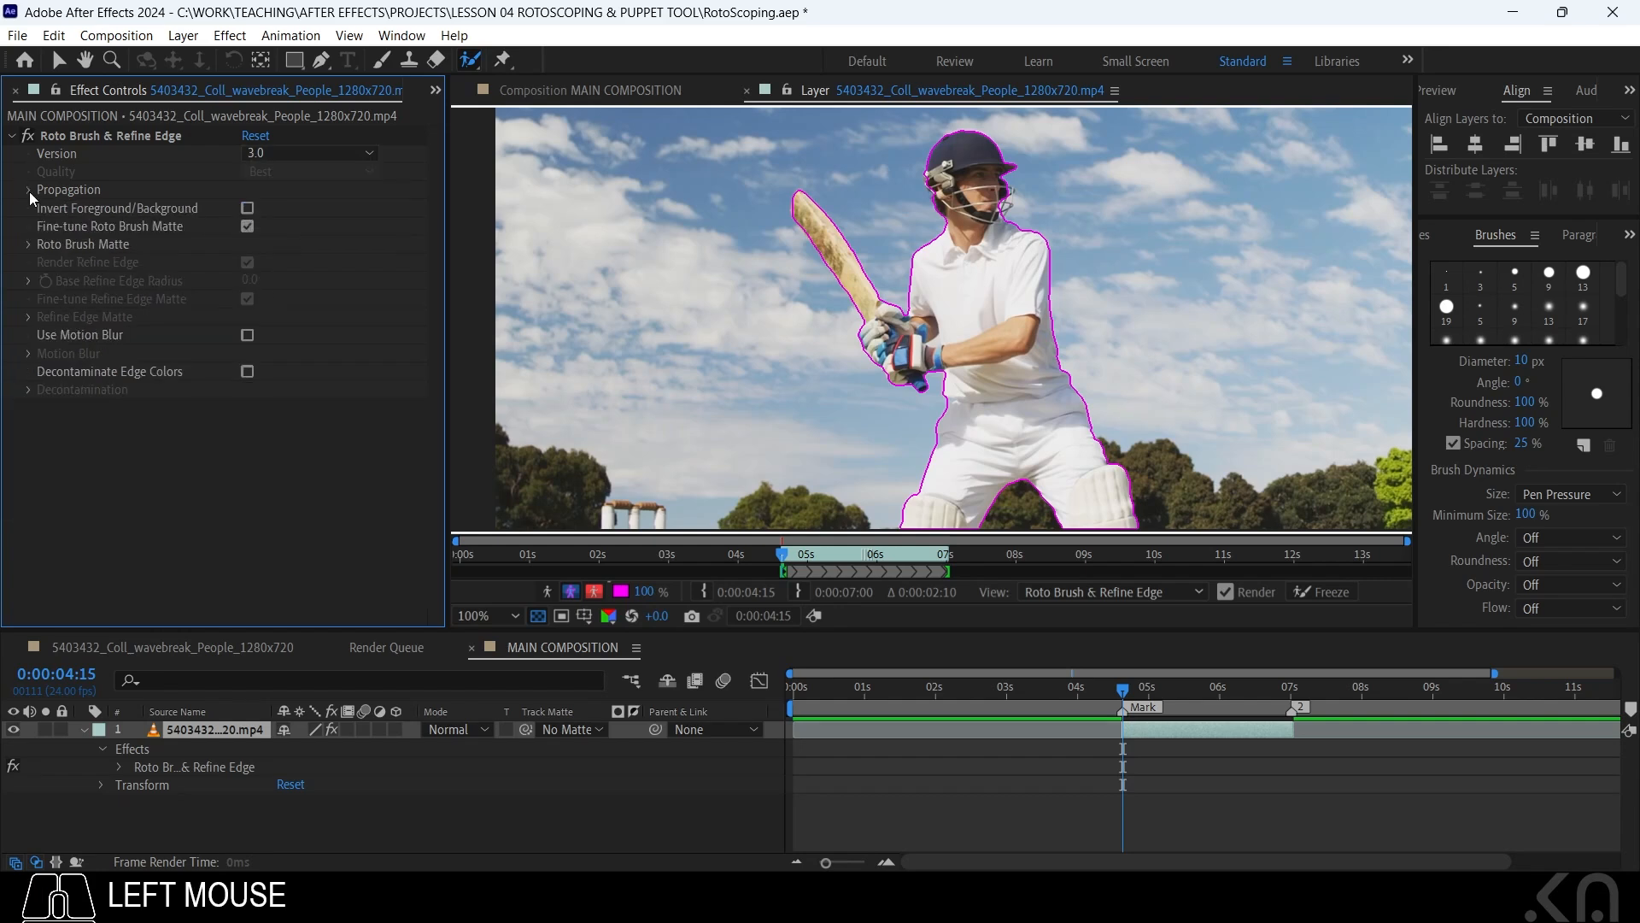
{"action": "left_click", "coordinate": [29, 190]}
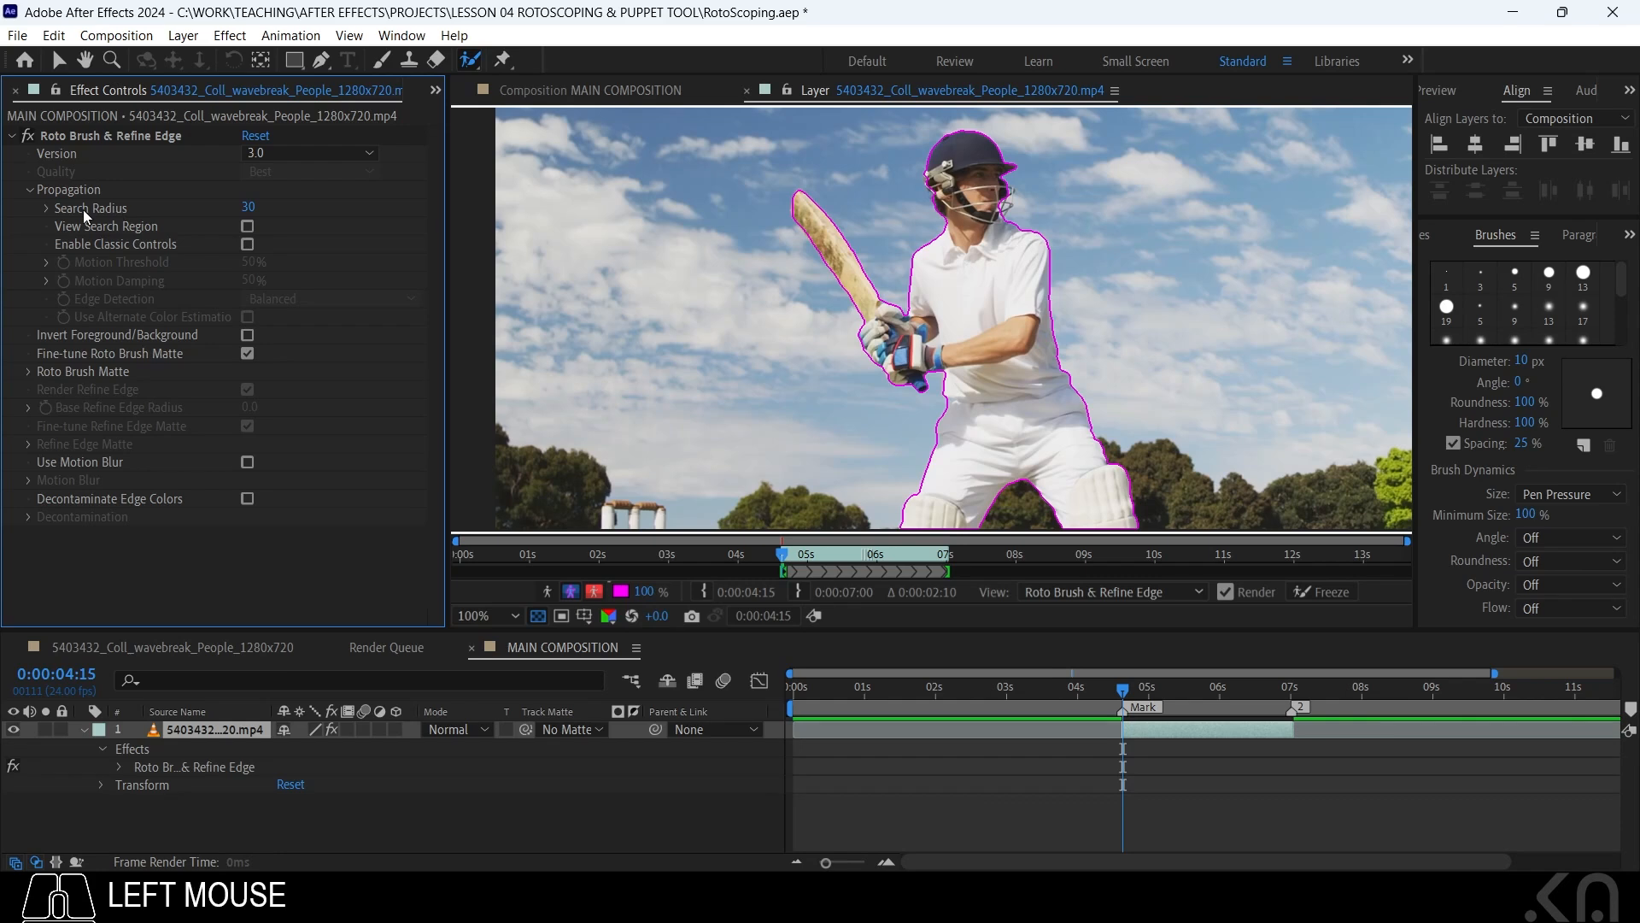
{"action": "left_click", "coordinate": [31, 191]}
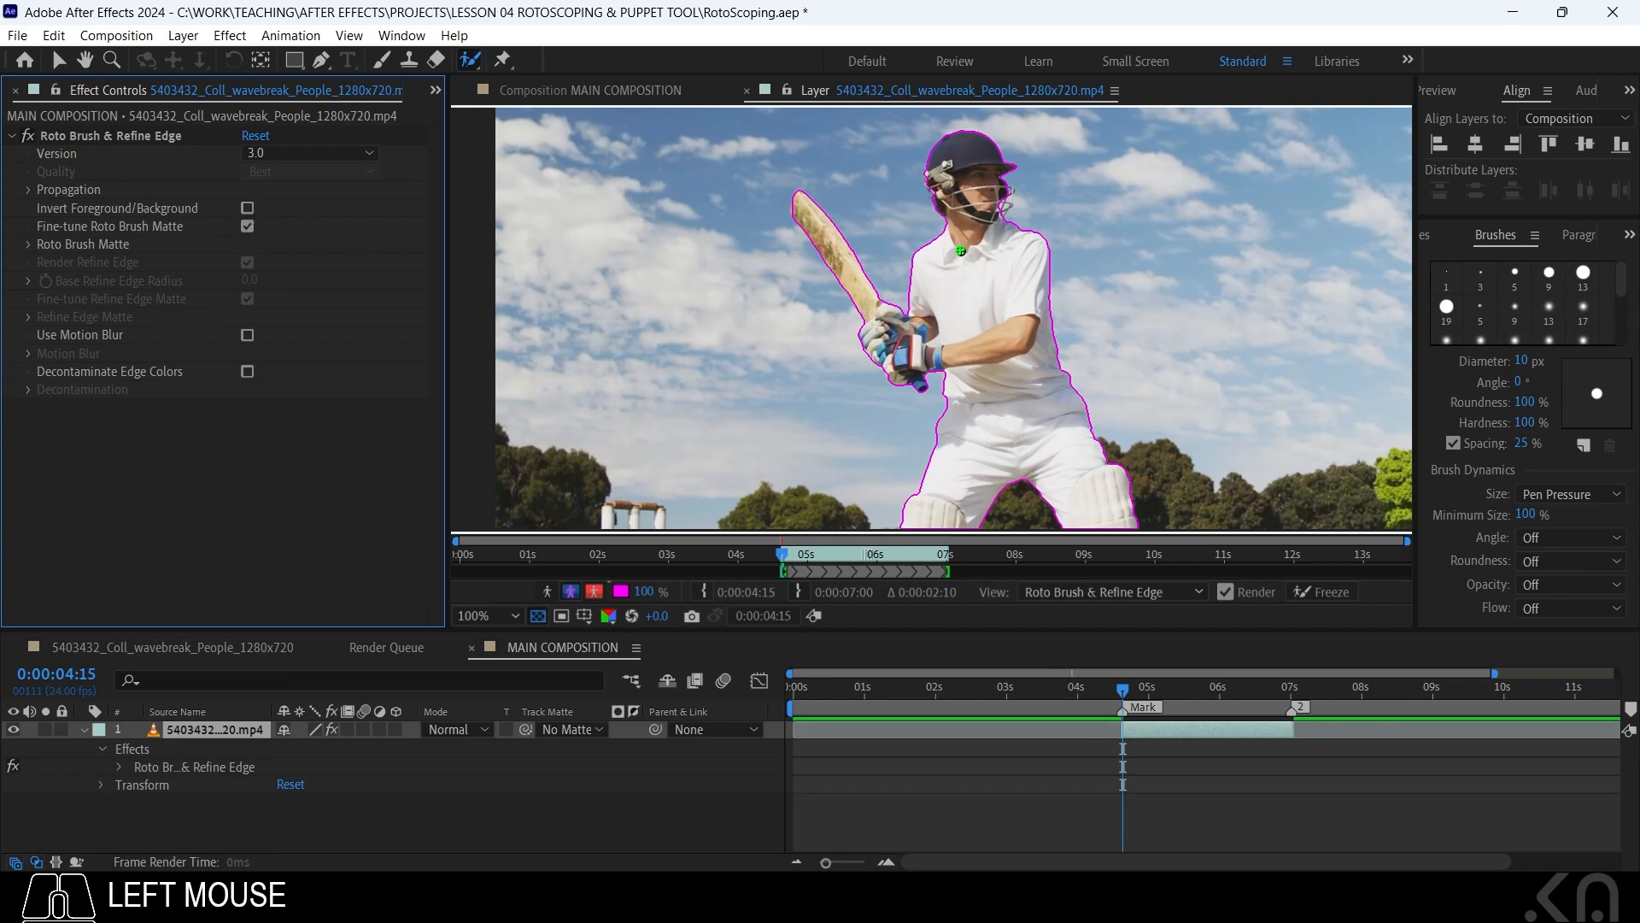
Try inverting the foreground and background, restore the original setting, and enable Use Motion Blur for the effect
{"action": "left_click", "coordinate": [247, 208]}
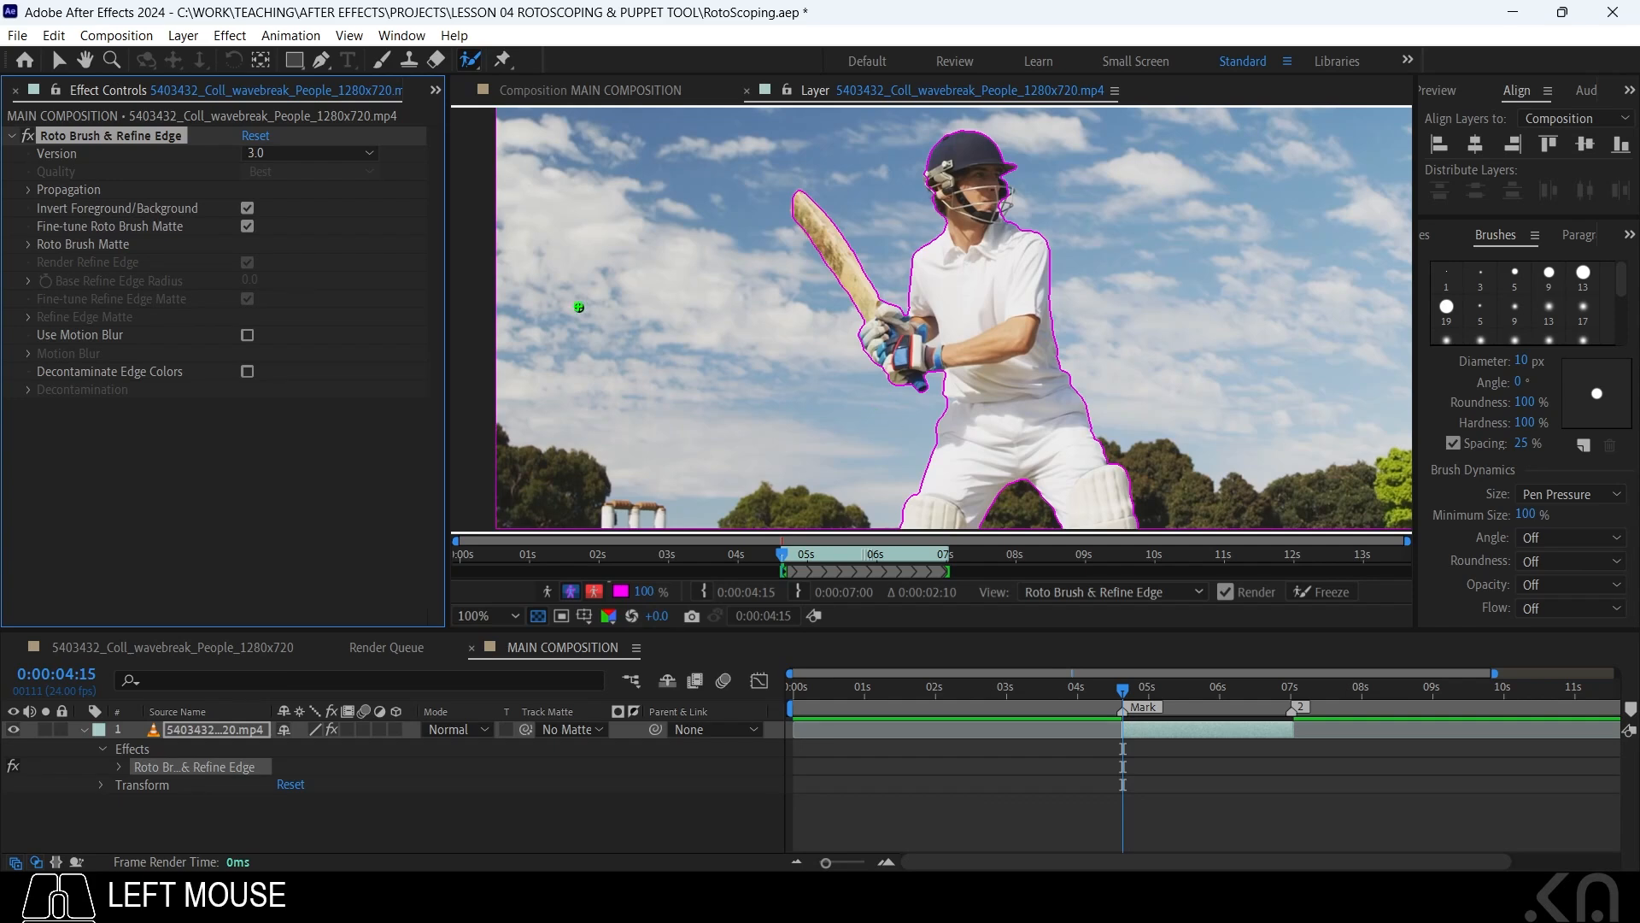
{"action": "left_click", "coordinate": [247, 209]}
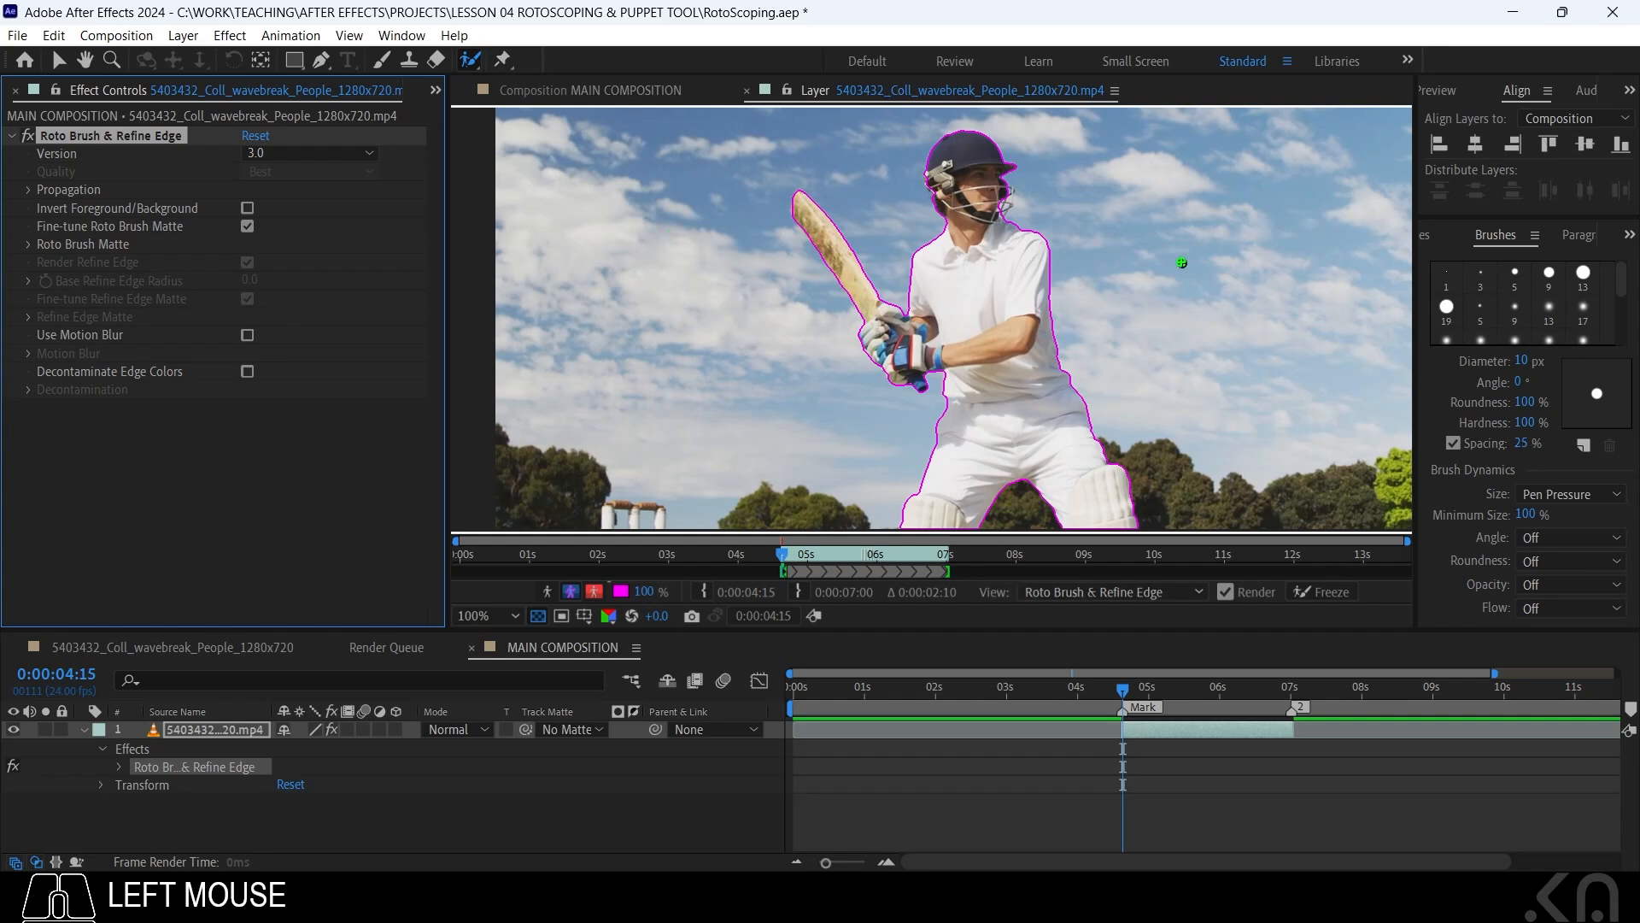
{"action": "left_click", "coordinate": [247, 335]}
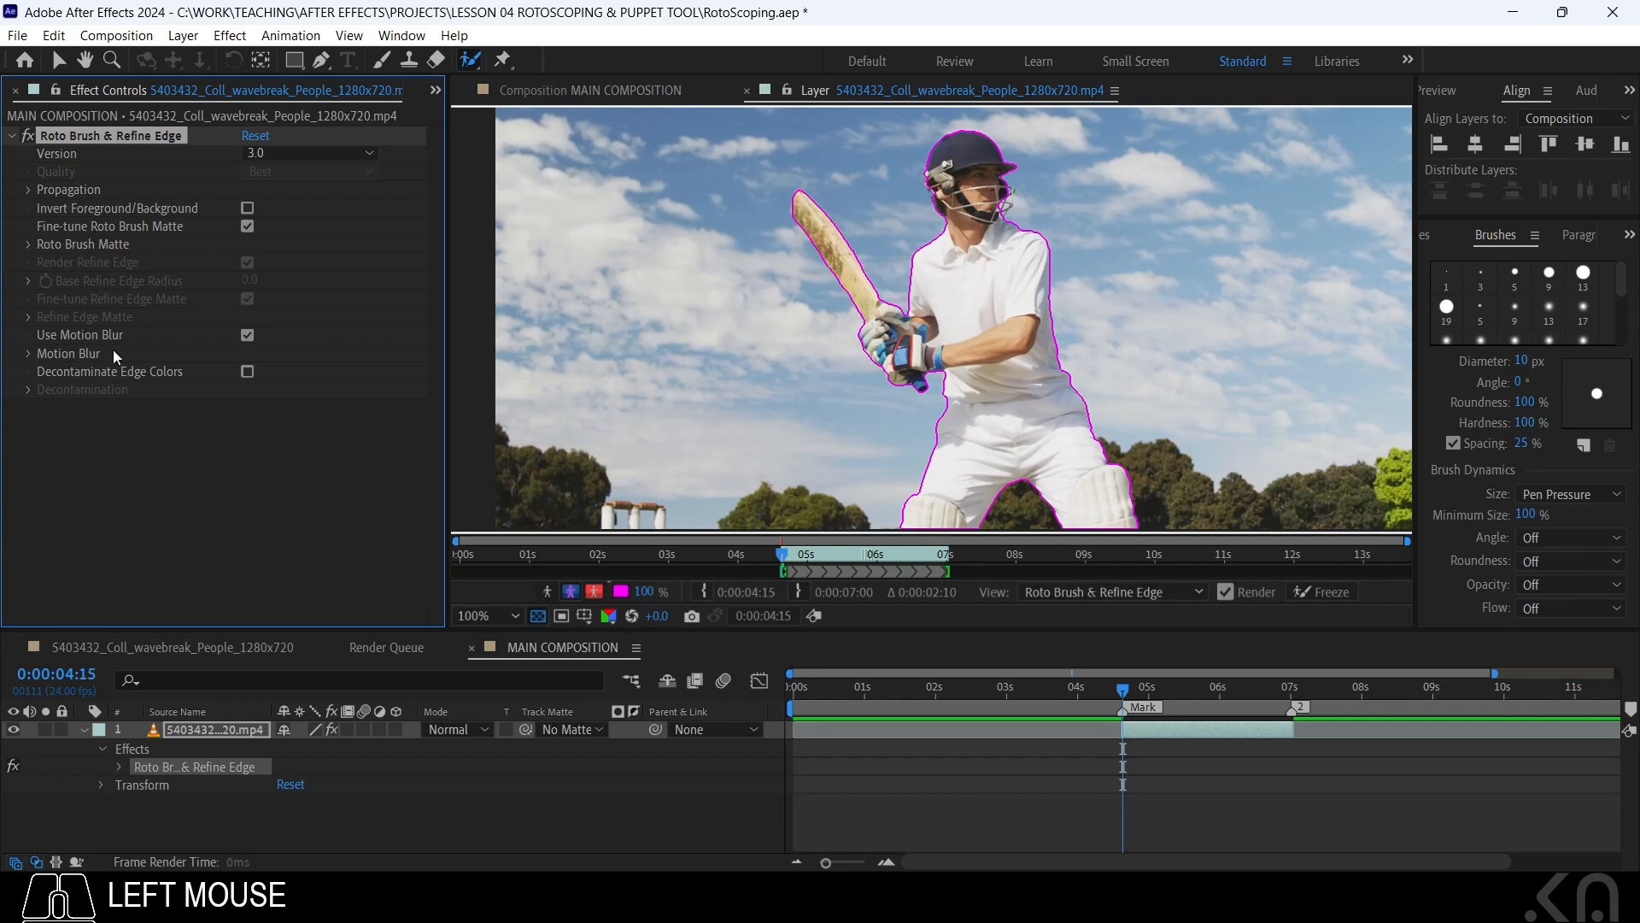
{"action": "left_click", "coordinate": [28, 354]}
{"action": "left_click", "coordinate": [28, 353]}
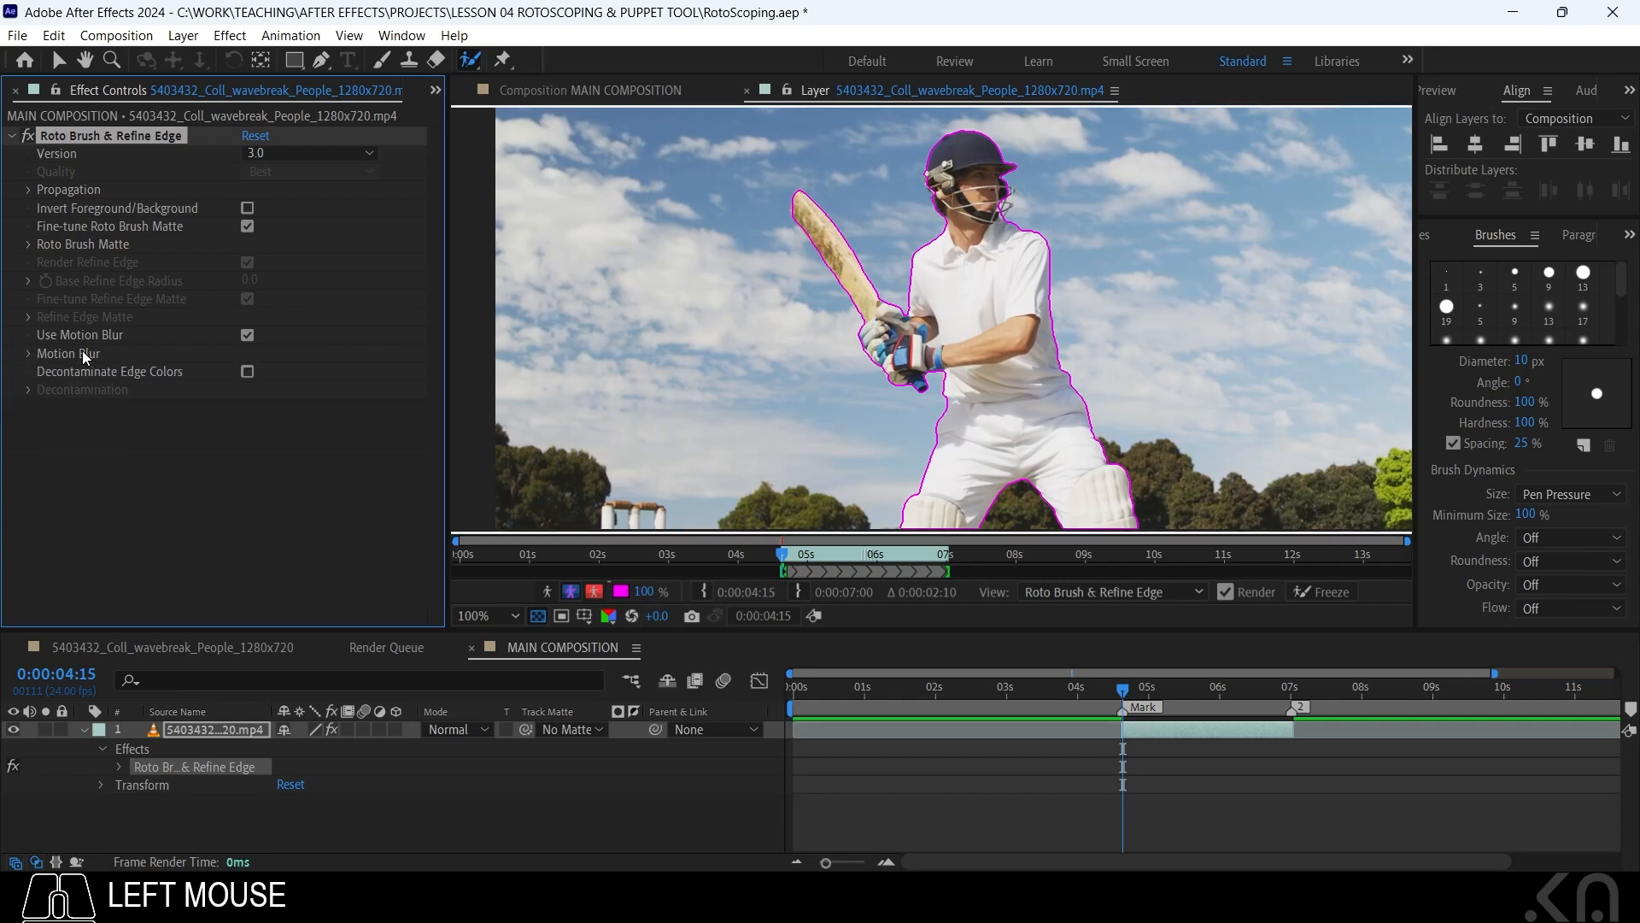
Paint Refine Edge strokes with a 21 px brush along the back of the batsman's helmet and over its face guard
{"action": "left_click", "coordinate": [471, 60]}
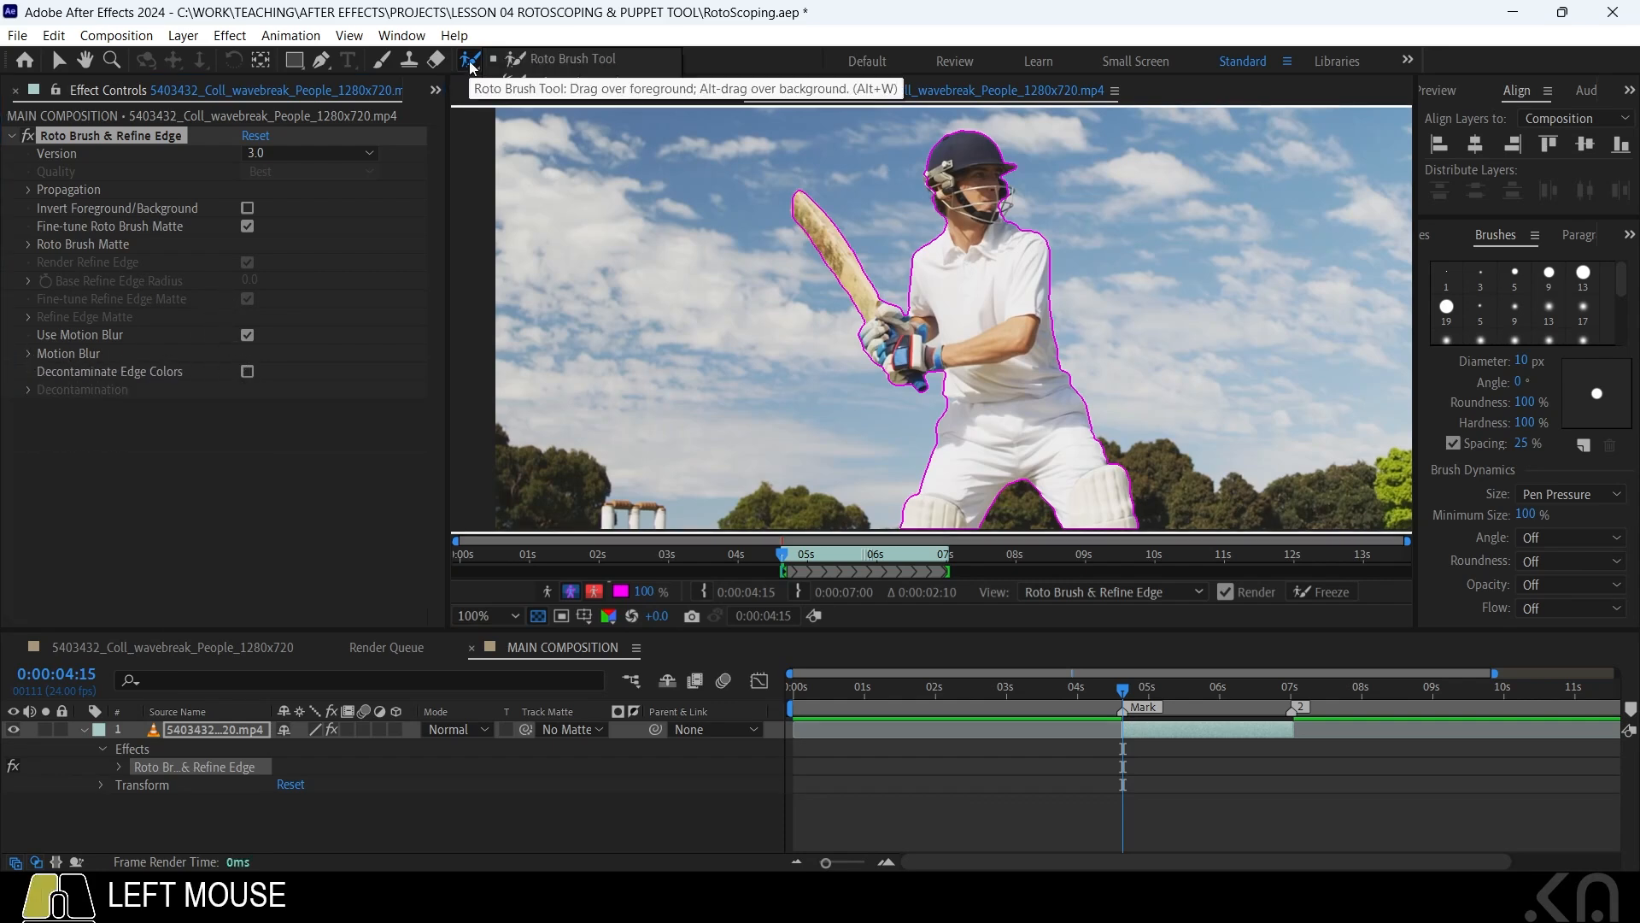
{"action": "left_click", "coordinate": [535, 82]}
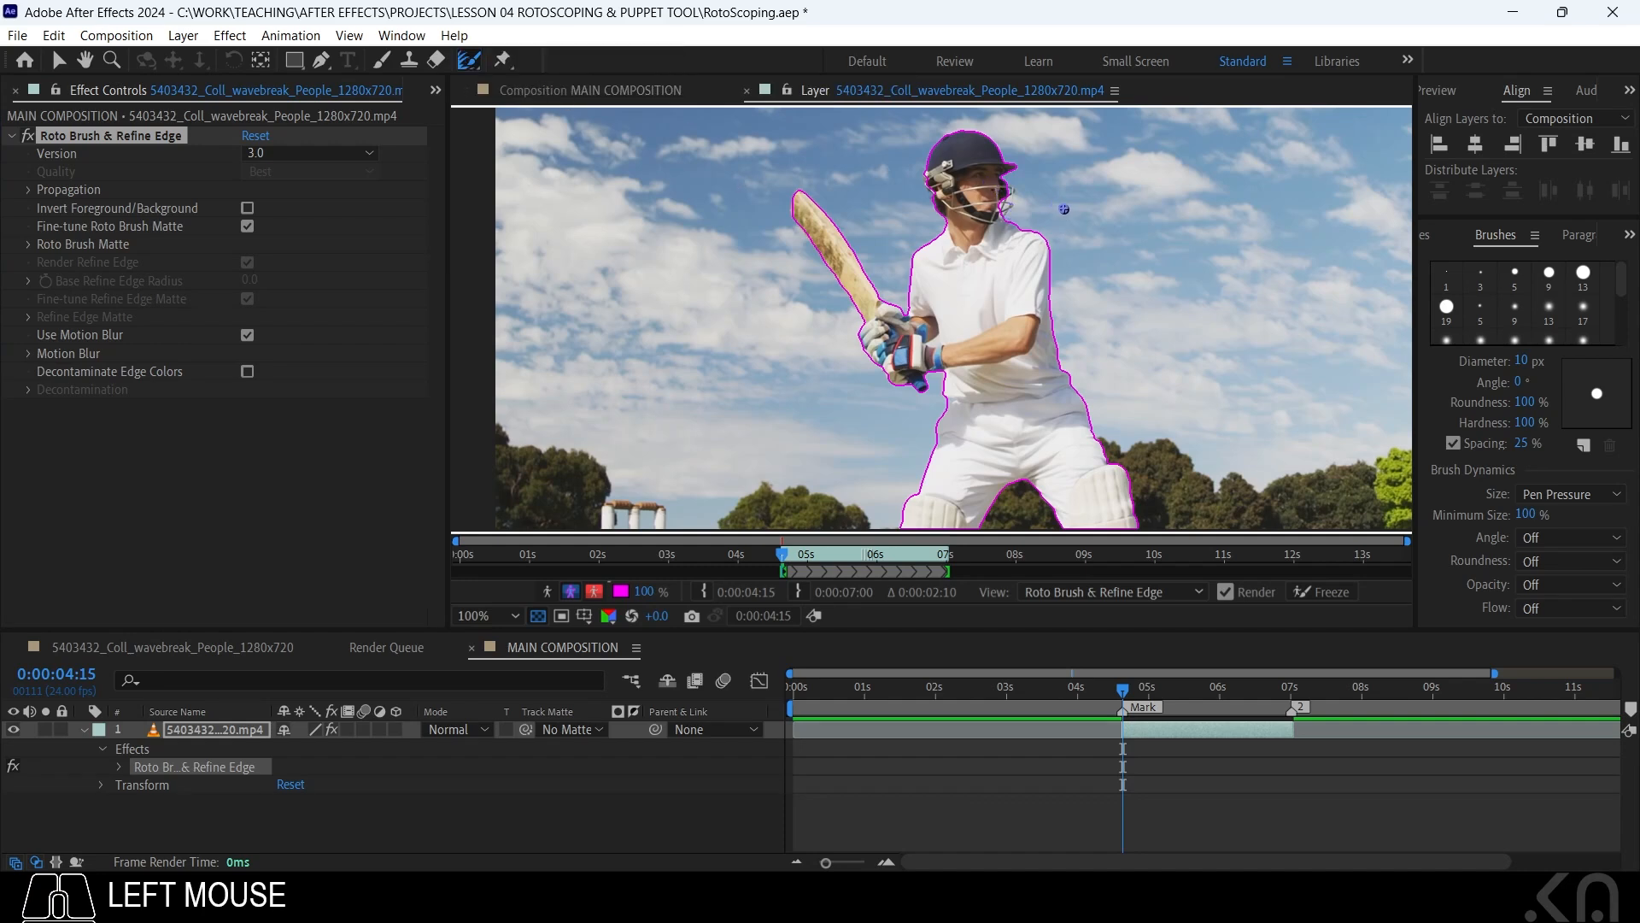
{"action": "mouse_move", "coordinate": [1041, 209]}
{"action": "left_mouse_down"}
{"action": "mouse_move", "coordinate": [1081, 208]}
{"action": "mouse_move", "coordinate": [1013, 204]}
{"action": "left_mouse_up"}
{"action": "scroll", "coordinate": [1013, 204], "scroll_direction": "up", "scroll_amount": 2}
{"action": "mouse_move", "coordinate": [880, 162]}
{"action": "left_mouse_down"}
{"action": "mouse_move", "coordinate": [864, 342]}
{"action": "mouse_move", "coordinate": [907, 395]}
{"action": "mouse_move", "coordinate": [861, 299]}
{"action": "left_mouse_up"}
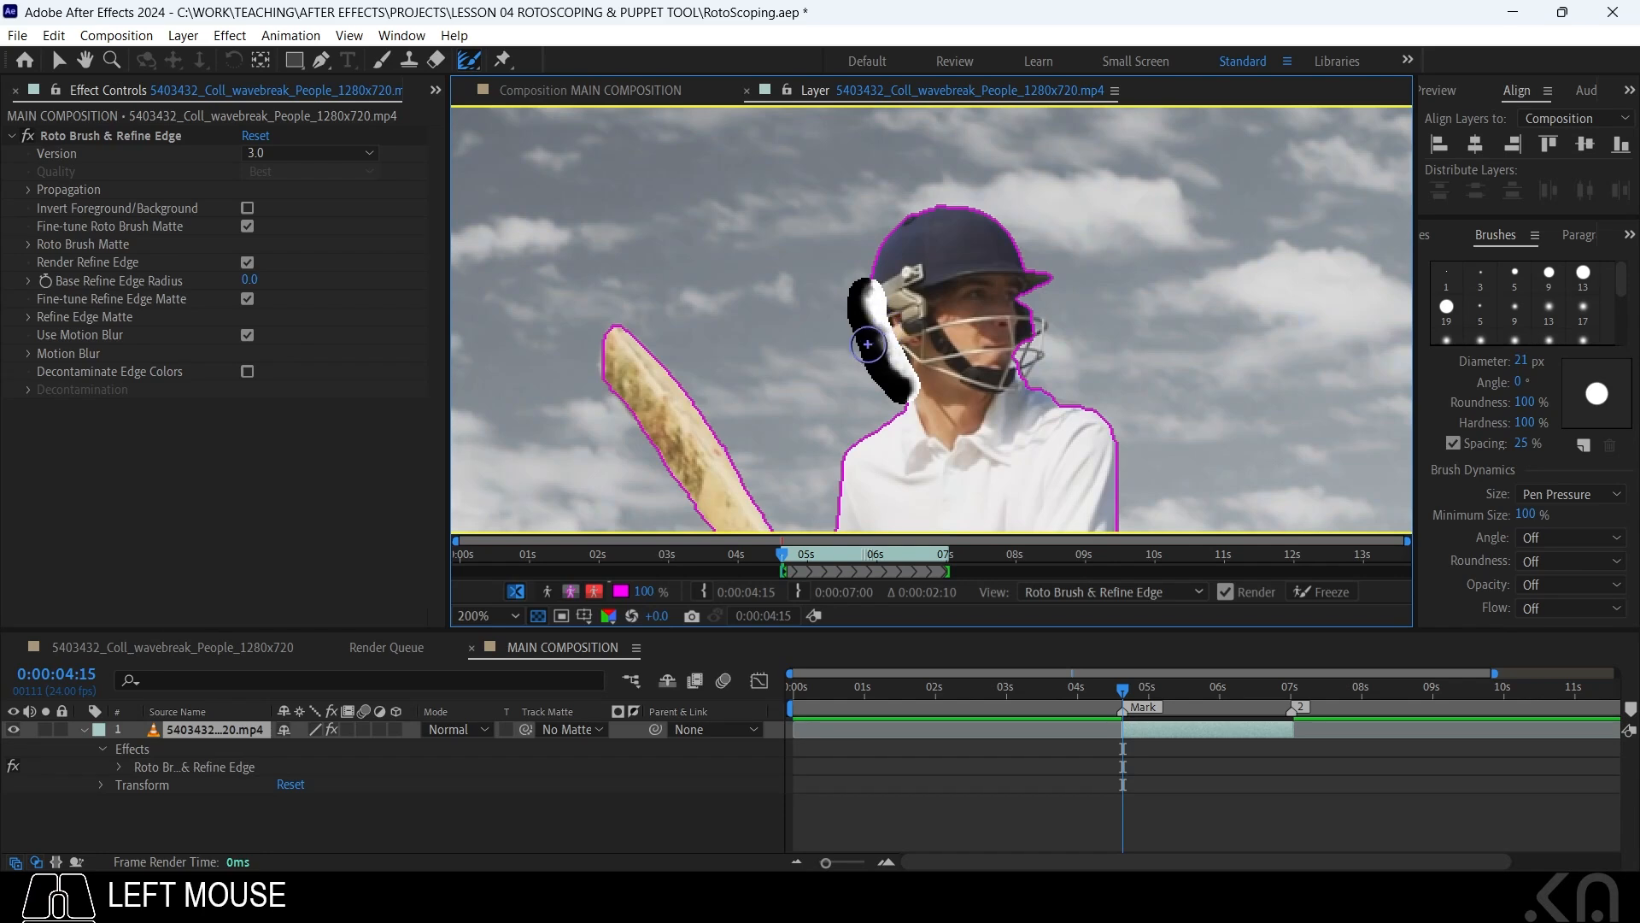
{"action": "mouse_move", "coordinate": [1026, 309]}
{"action": "left_mouse_down"}
{"action": "mouse_move", "coordinate": [1025, 381]}
{"action": "mouse_move", "coordinate": [1024, 323]}
{"action": "mouse_move", "coordinate": [1059, 334]}
{"action": "left_mouse_up"}
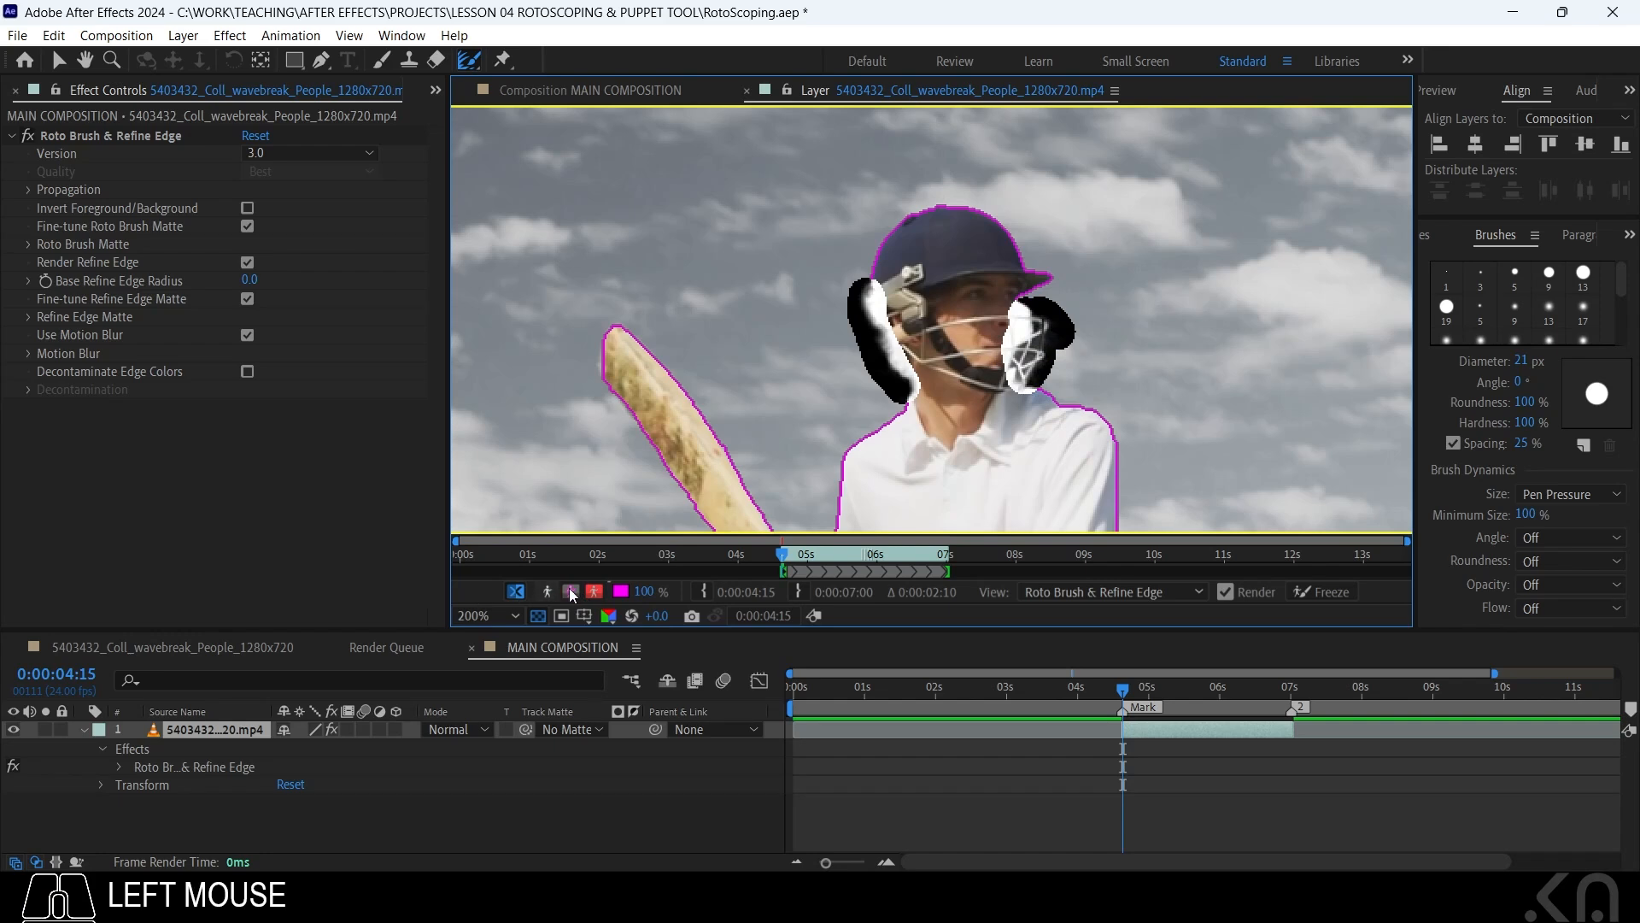
{"action": "scroll", "coordinate": [1017, 365], "scroll_direction": "down", "scroll_amount": 2}
{"action": "left_click_drag", "start_coordinate": [1064, 463], "coordinate": [1084, 336]}
{"action": "left_click_drag", "start_coordinate": [468, 60], "coordinate": [560, 85]}
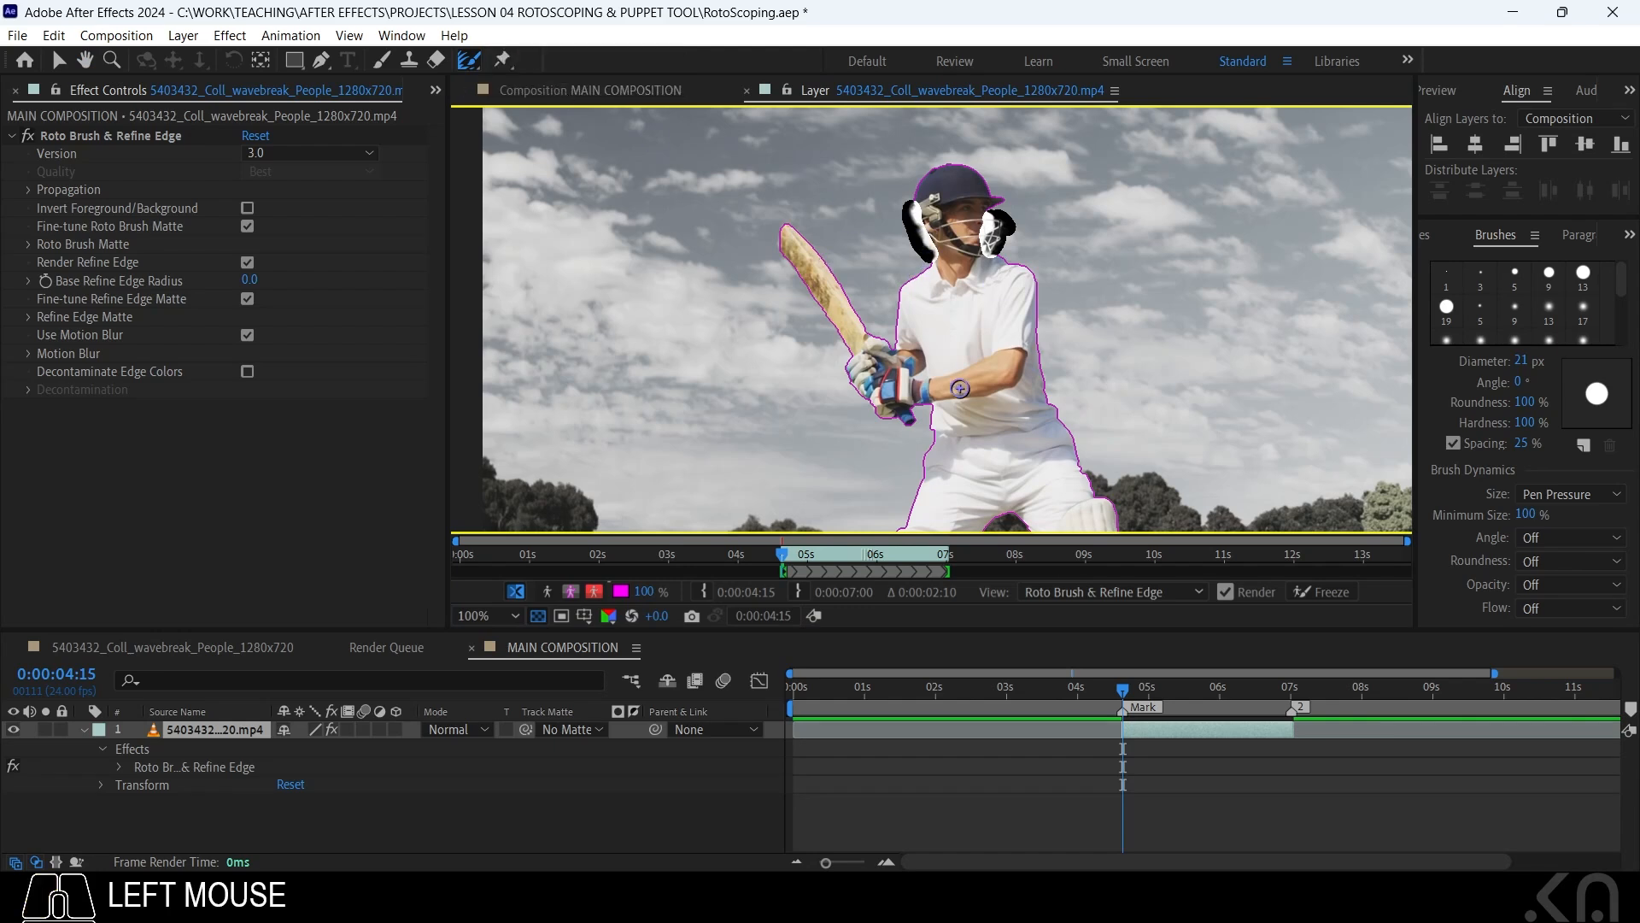
Compare the refined helmet edges with the Refine Edge X-ray turned off and on
{"action": "left_click", "coordinate": [516, 593]}
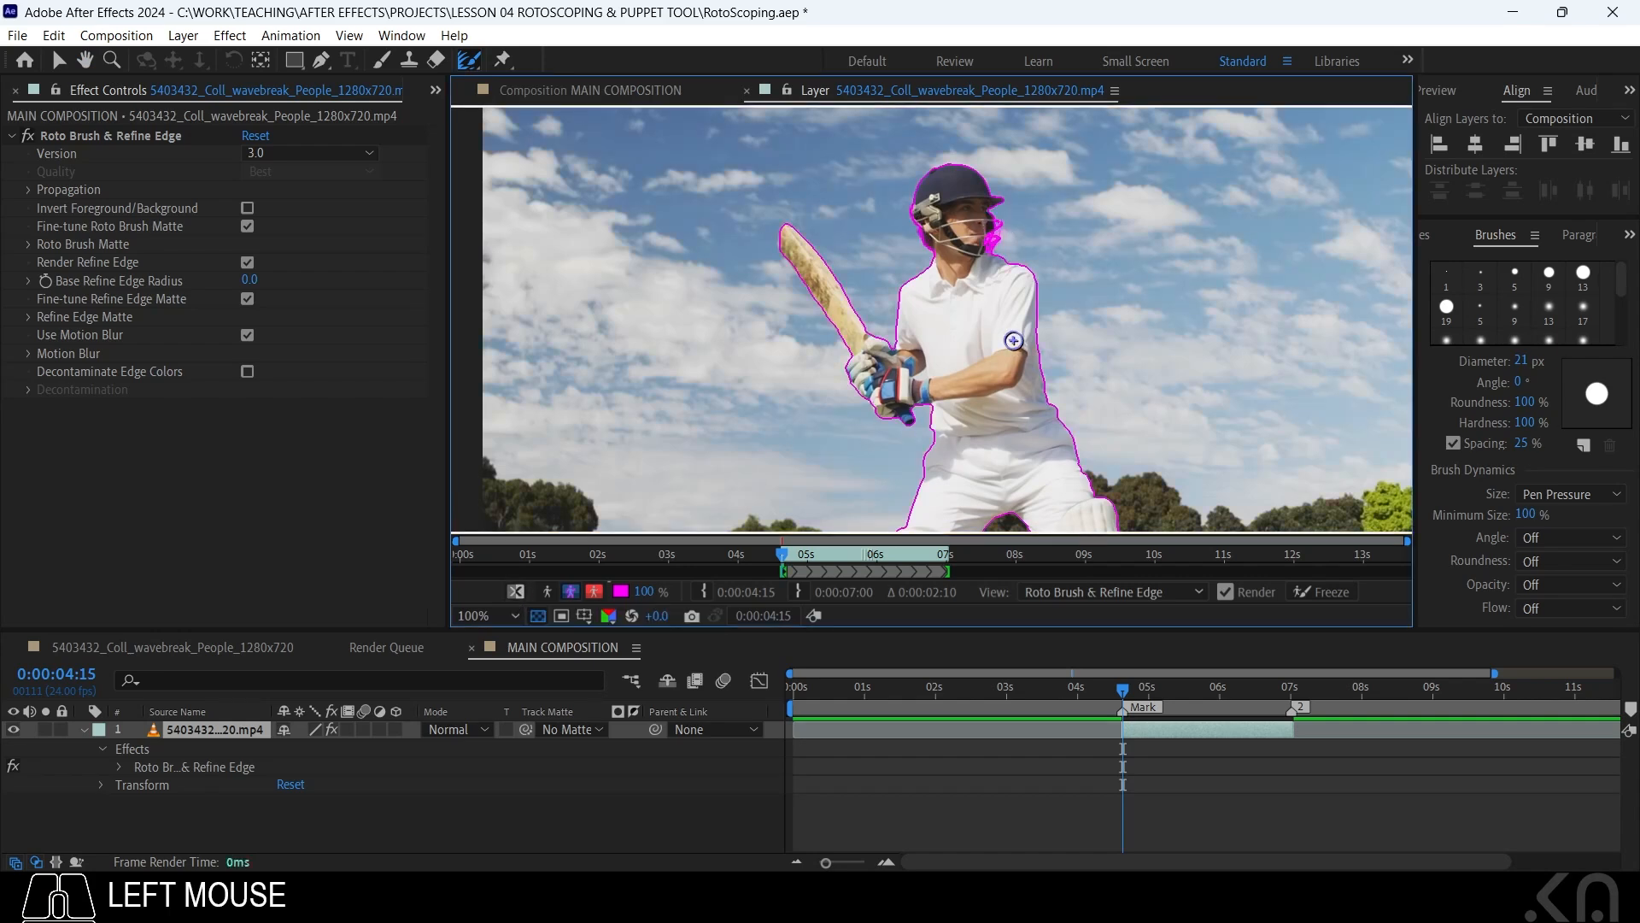
{"action": "scroll", "coordinate": [1012, 260], "scroll_direction": "up", "scroll_amount": 2}
{"action": "left_click_drag", "start_coordinate": [1068, 228], "coordinate": [1068, 291]}
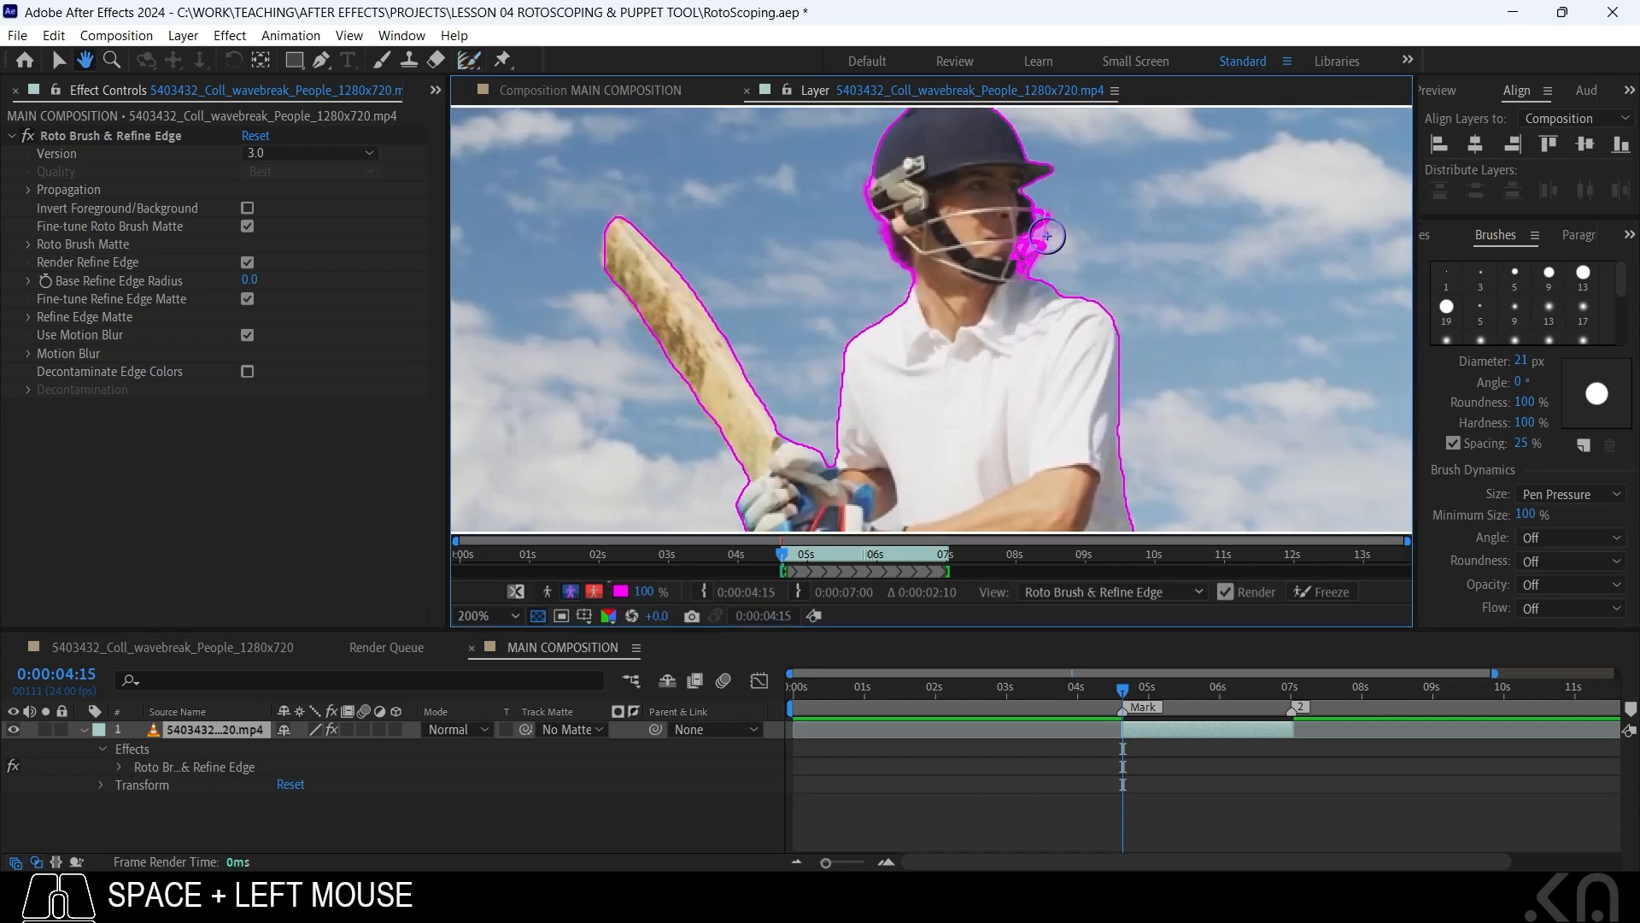
{"action": "left_click", "coordinate": [516, 593]}
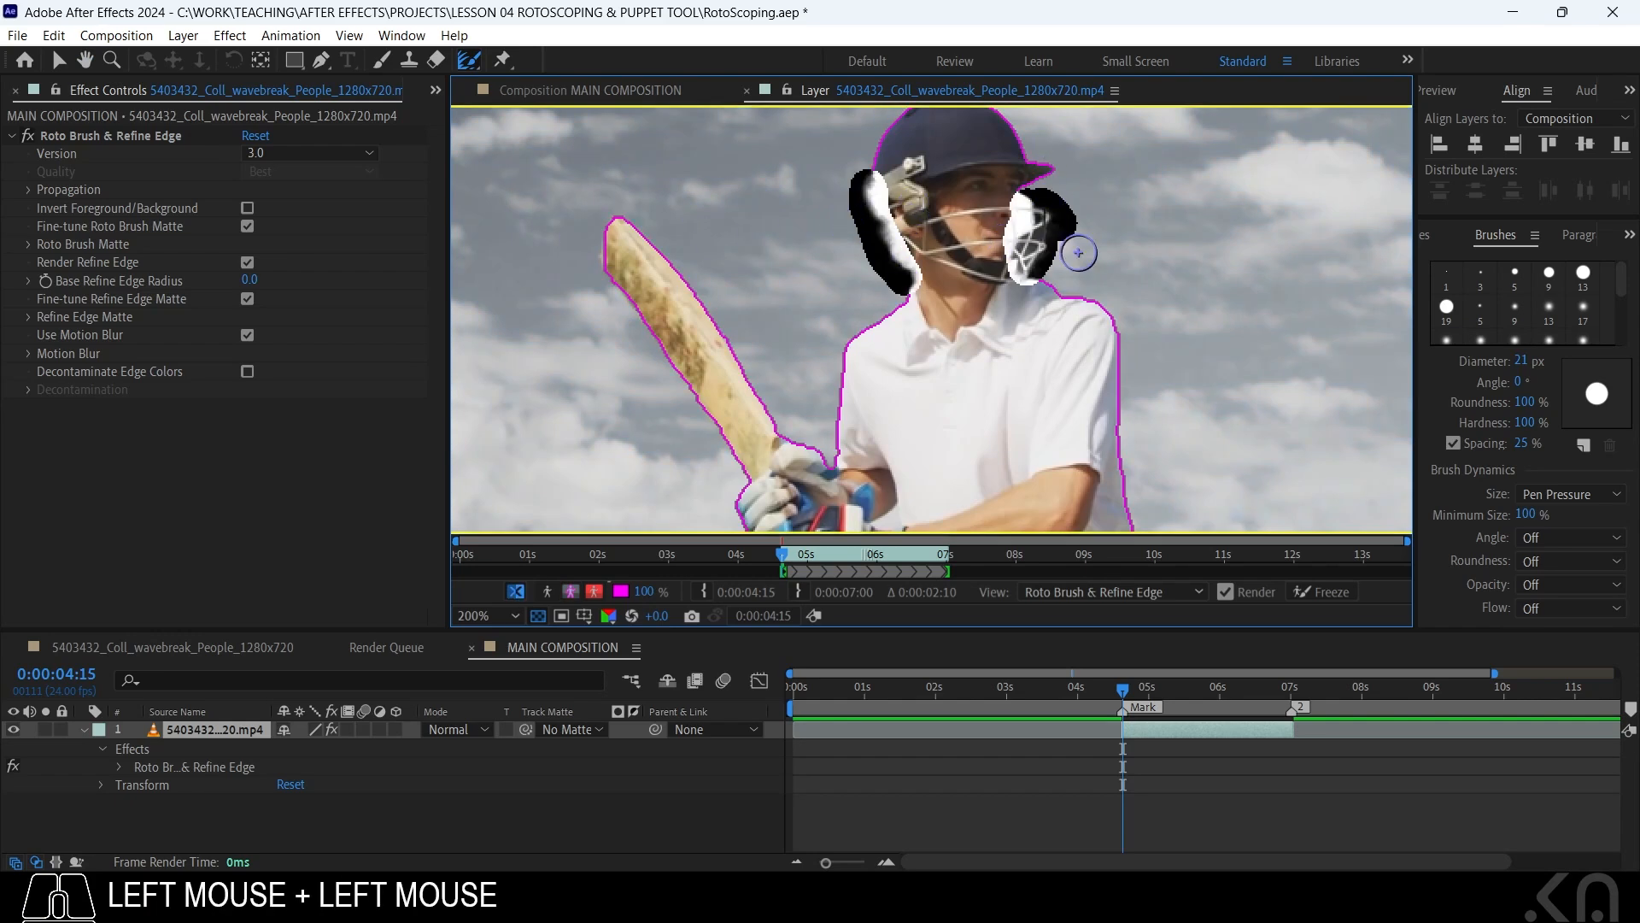
{"action": "scroll", "coordinate": [975, 332], "scroll_direction": "down", "scroll_amount": 2}
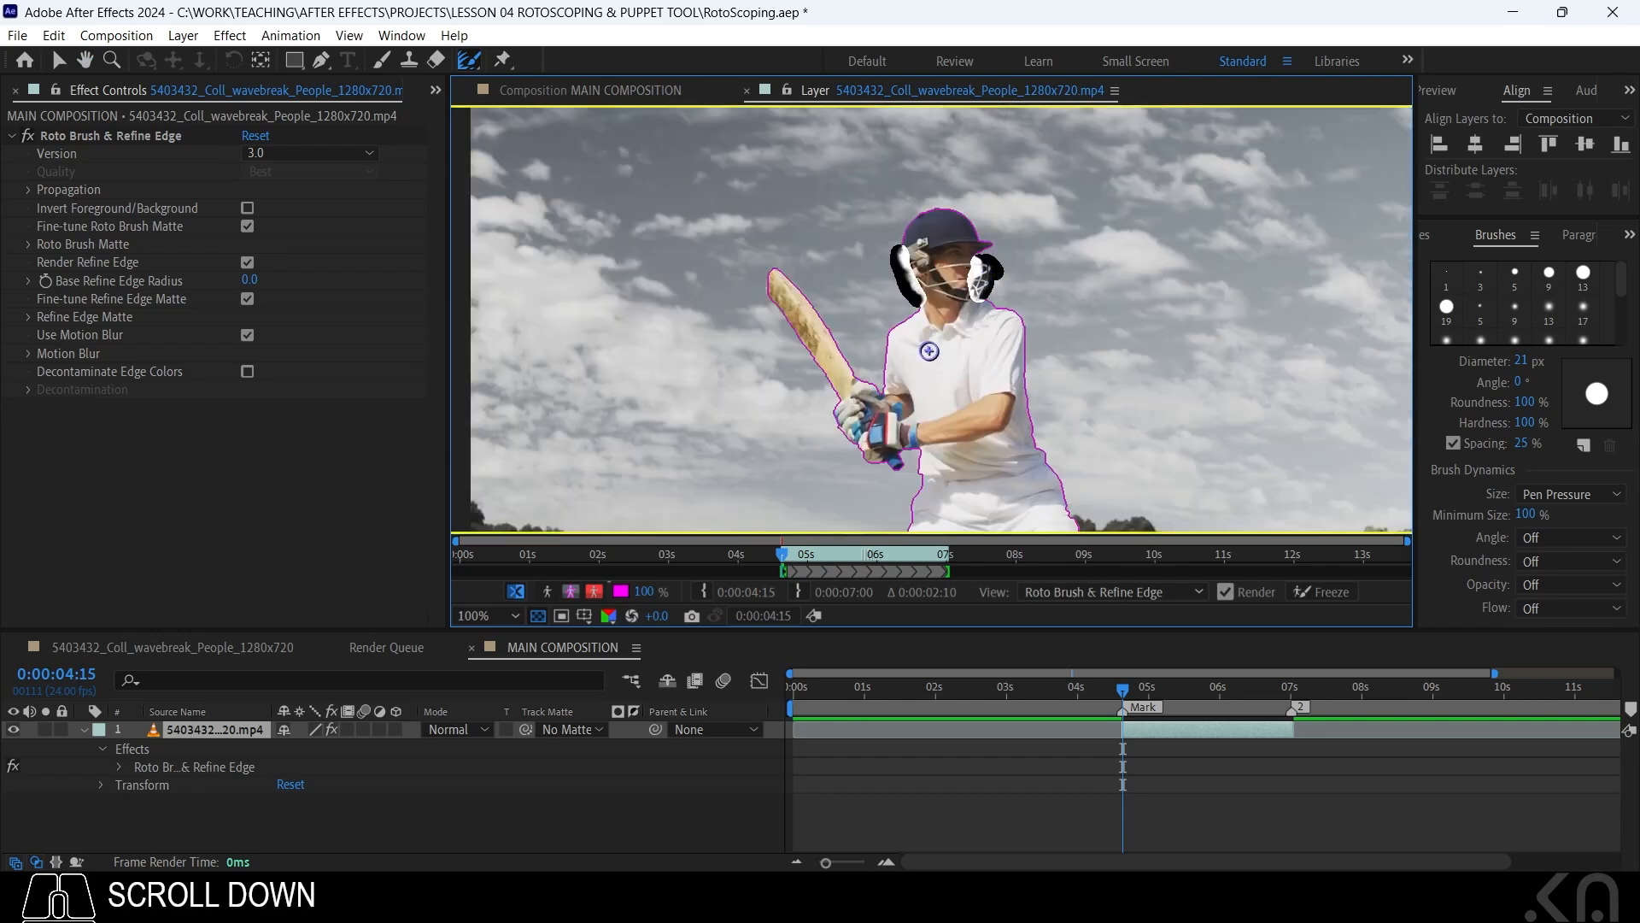
{"action": "scroll", "coordinate": [974, 332], "scroll_direction": "up", "scroll_amount": 2}
Check the batsman's matte in the black-and-white Alpha view and return to the Alpha Boundary view
{"action": "left_click", "coordinate": [546, 595]}
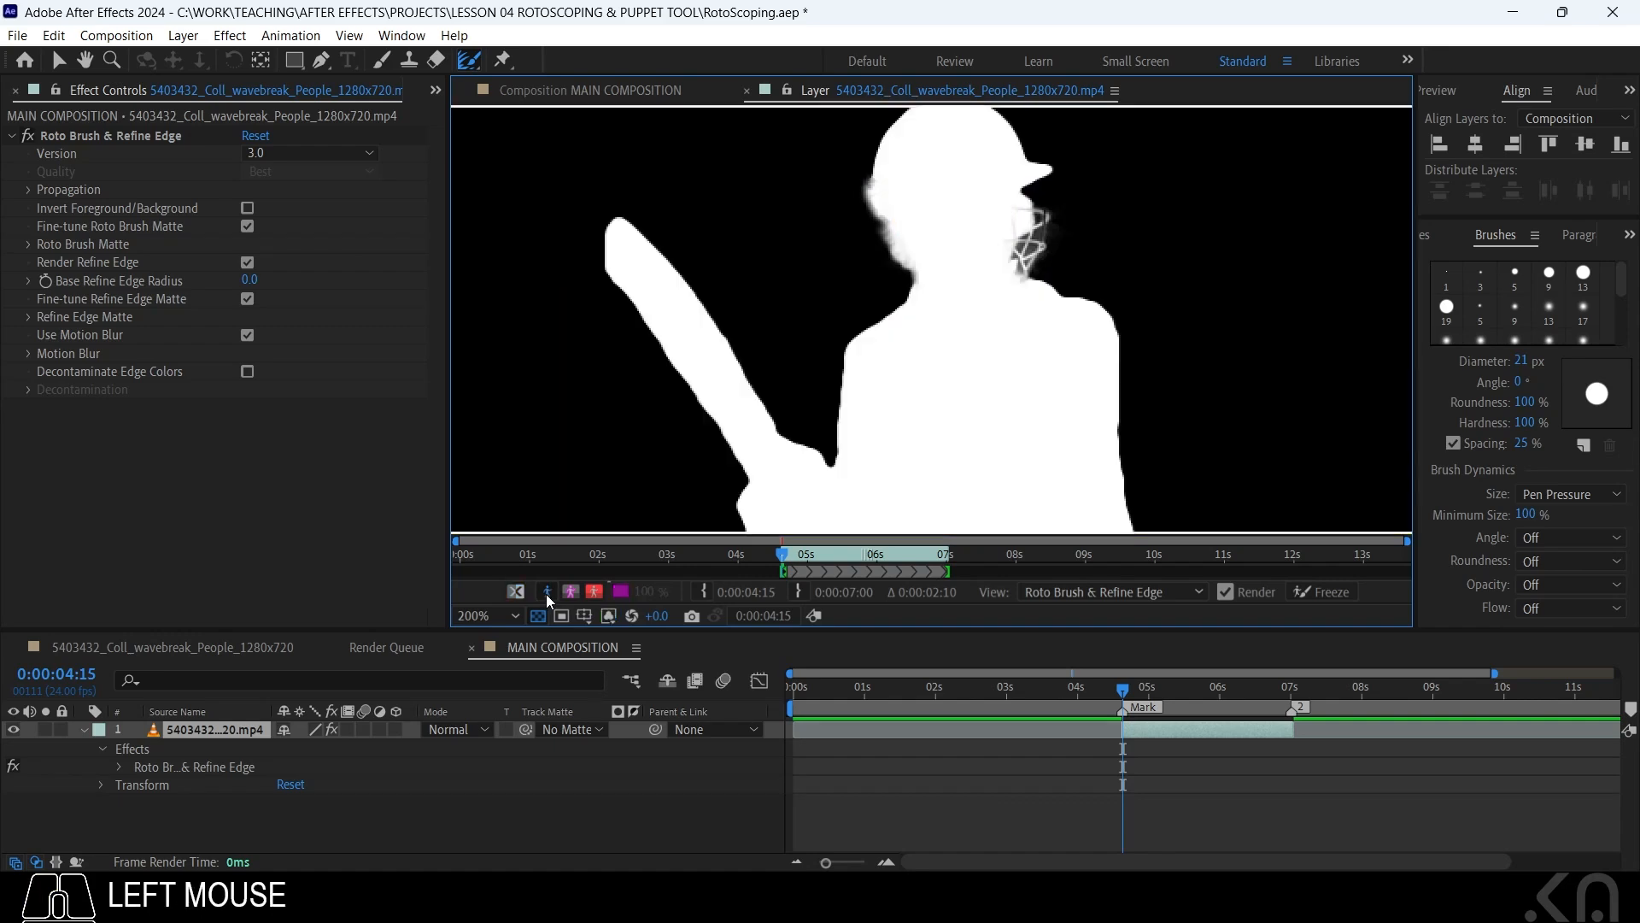
{"action": "scroll", "coordinate": [1084, 241], "scroll_direction": "down", "scroll_amount": 2}
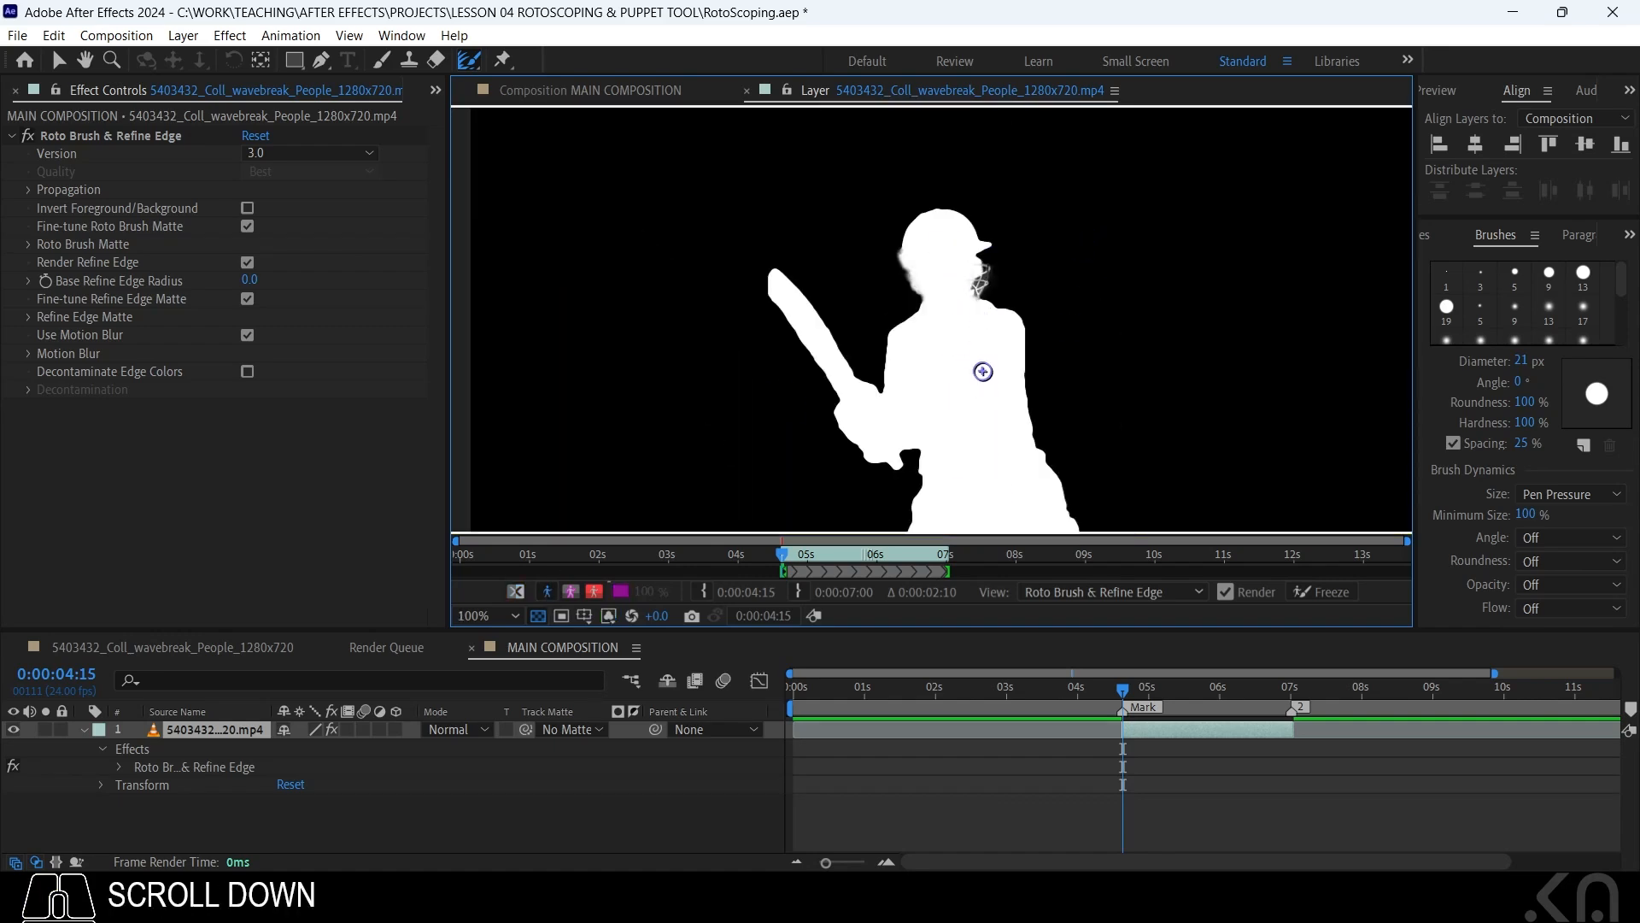
{"action": "left_click", "coordinate": [571, 591]}
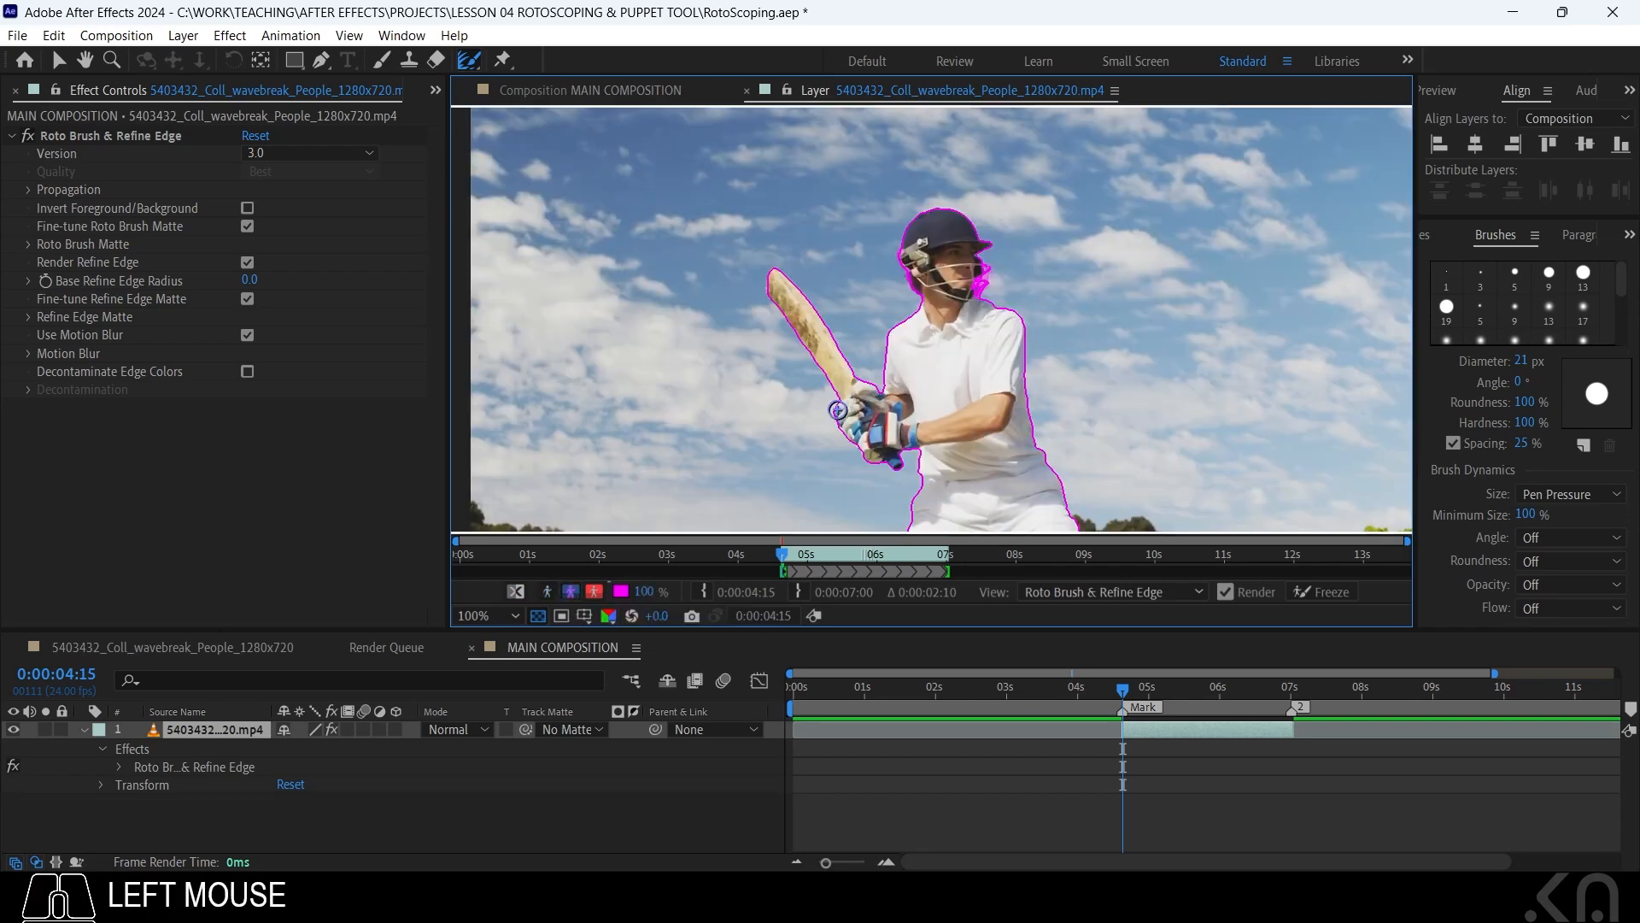
Show the alpha overlay, change its color from red to bright green, and return to the Alpha Boundary view
{"action": "left_click", "coordinate": [595, 591]}
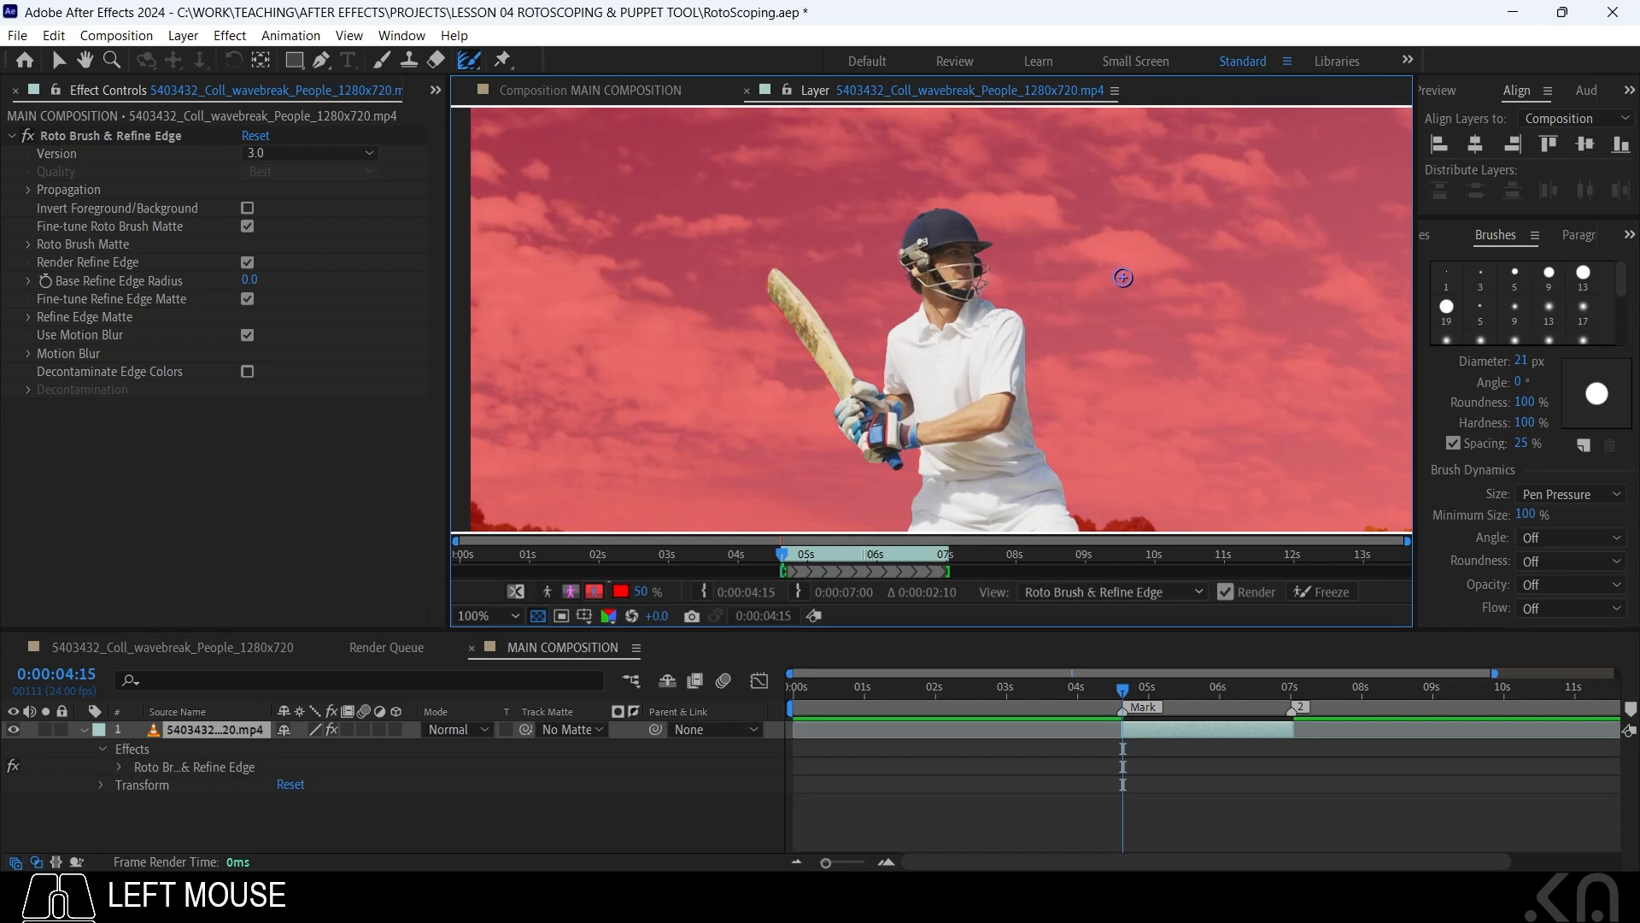
{"action": "key", "text": "comma"}
{"action": "left_click", "coordinate": [624, 590]}
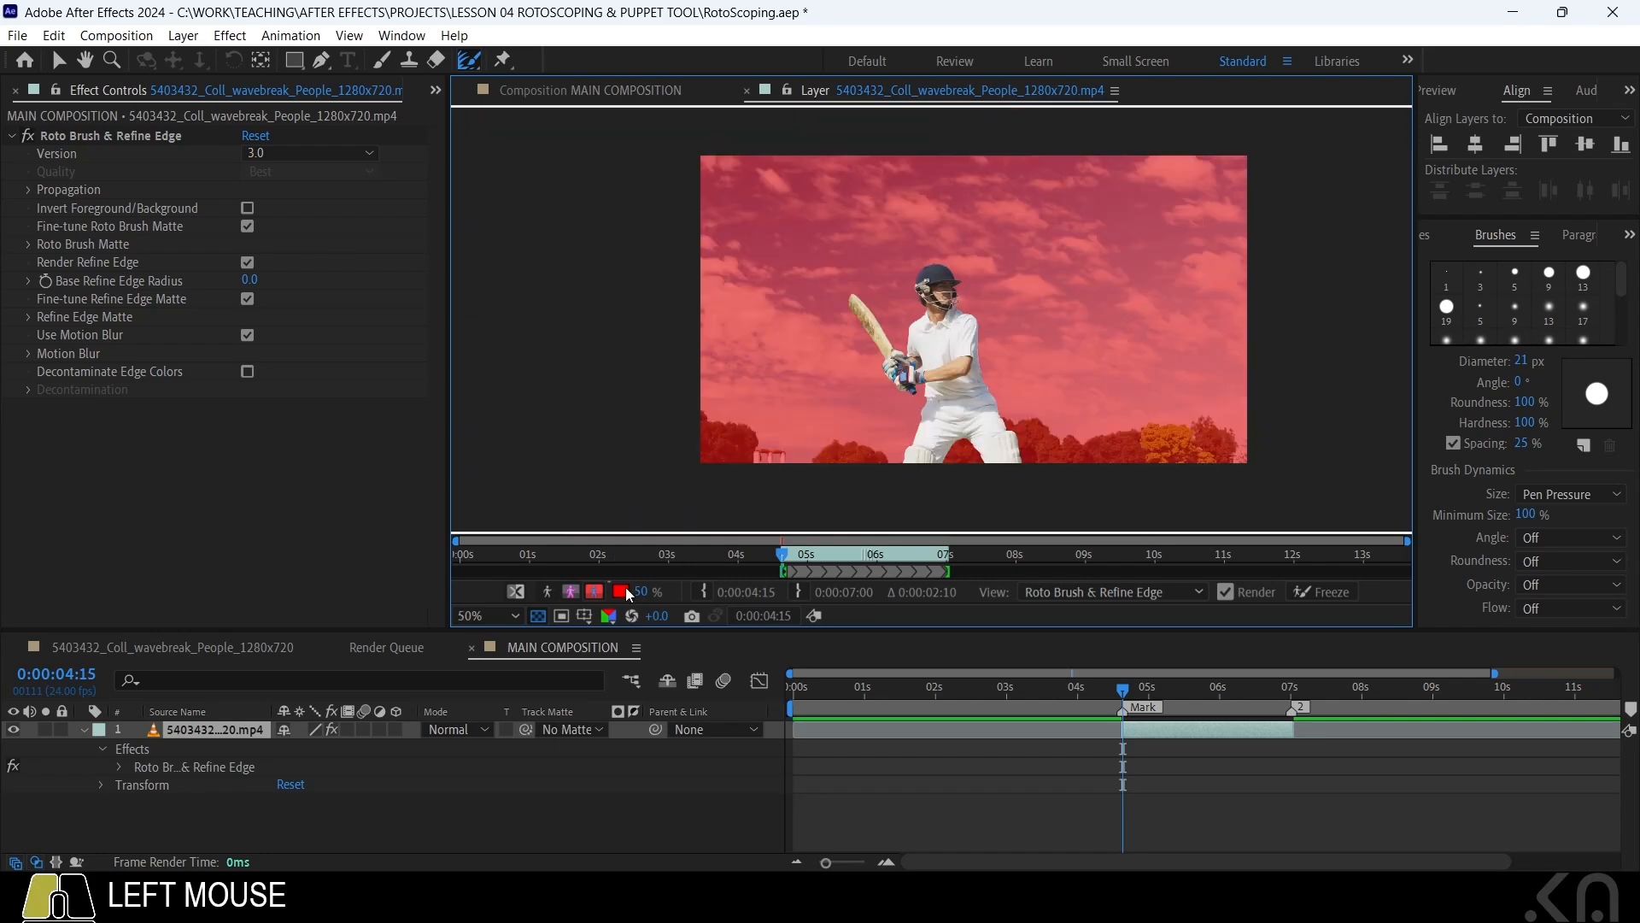
{"action": "left_click", "coordinate": [1320, 507]}
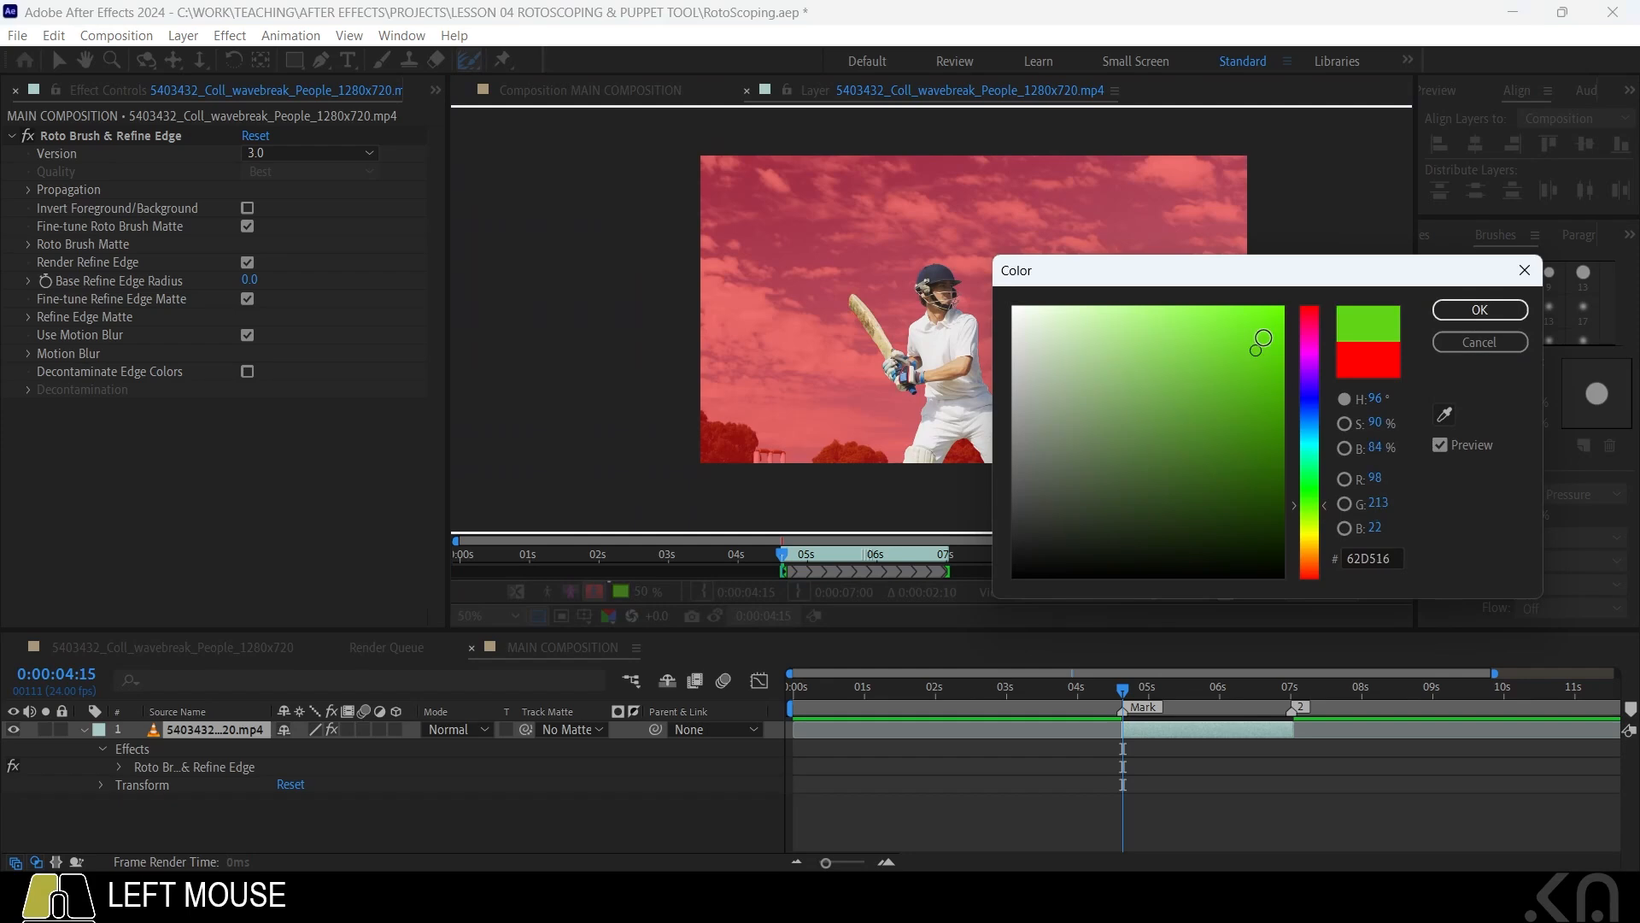
{"action": "left_click", "coordinate": [1491, 310]}
{"action": "scroll", "coordinate": [935, 316], "scroll_direction": "up", "scroll_amount": 2}
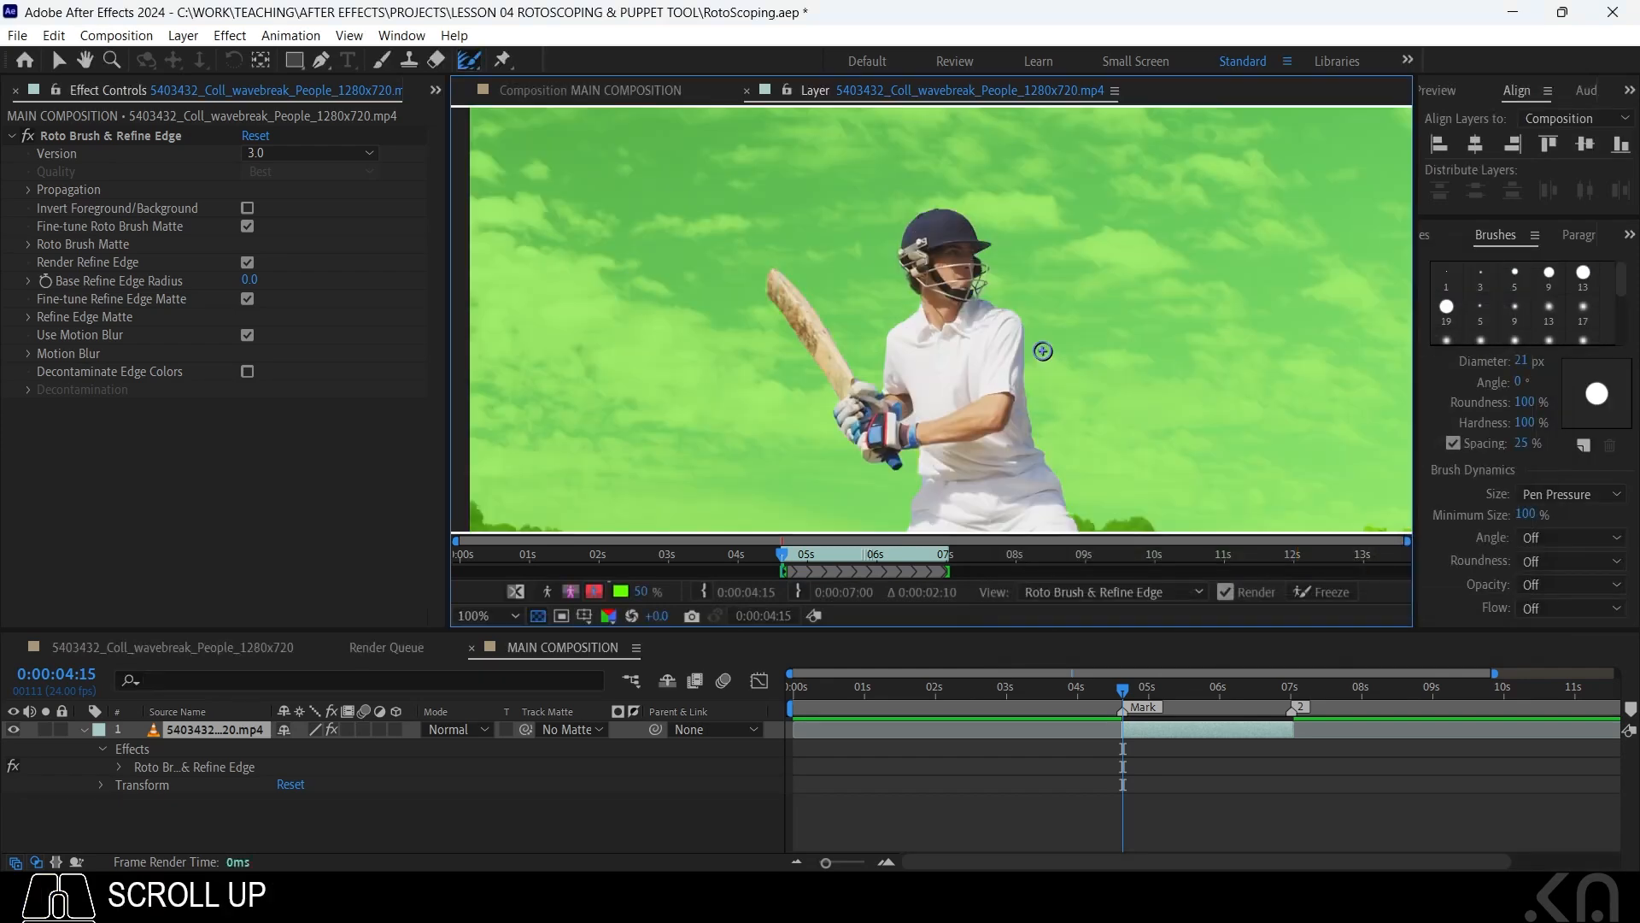
{"action": "left_click", "coordinate": [569, 592]}
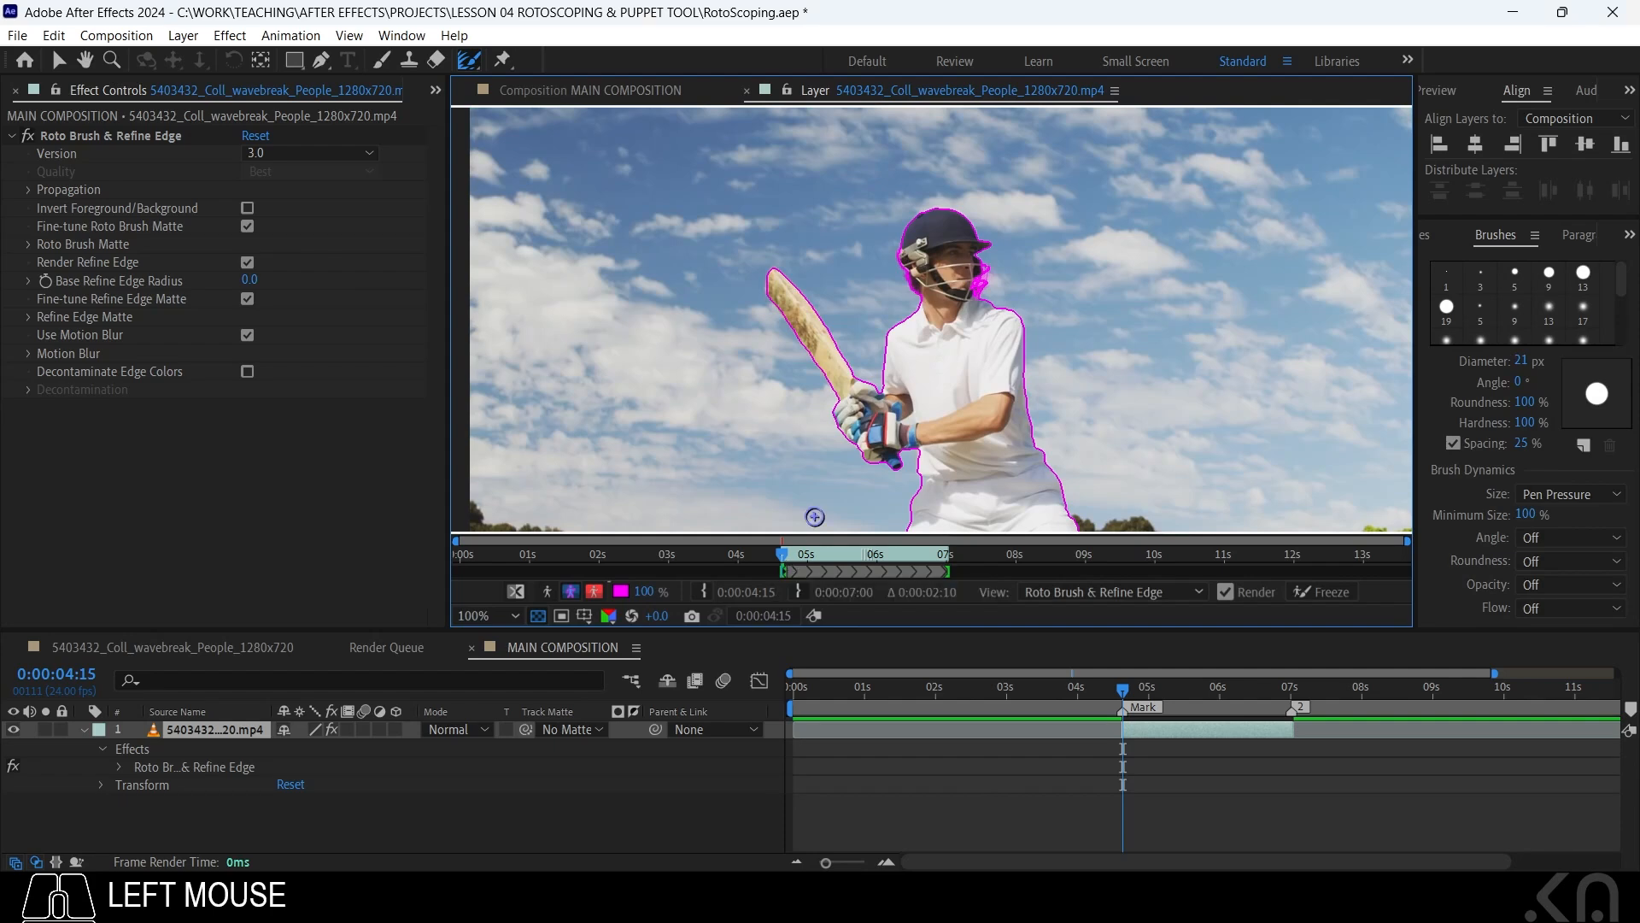
Play a preview from 0:00:04:15 to propagate the matte to 0:00:05:18, and scrub back to 0:00:05:03 to check the outline
{"action": "left_click", "coordinate": [1630, 89]}
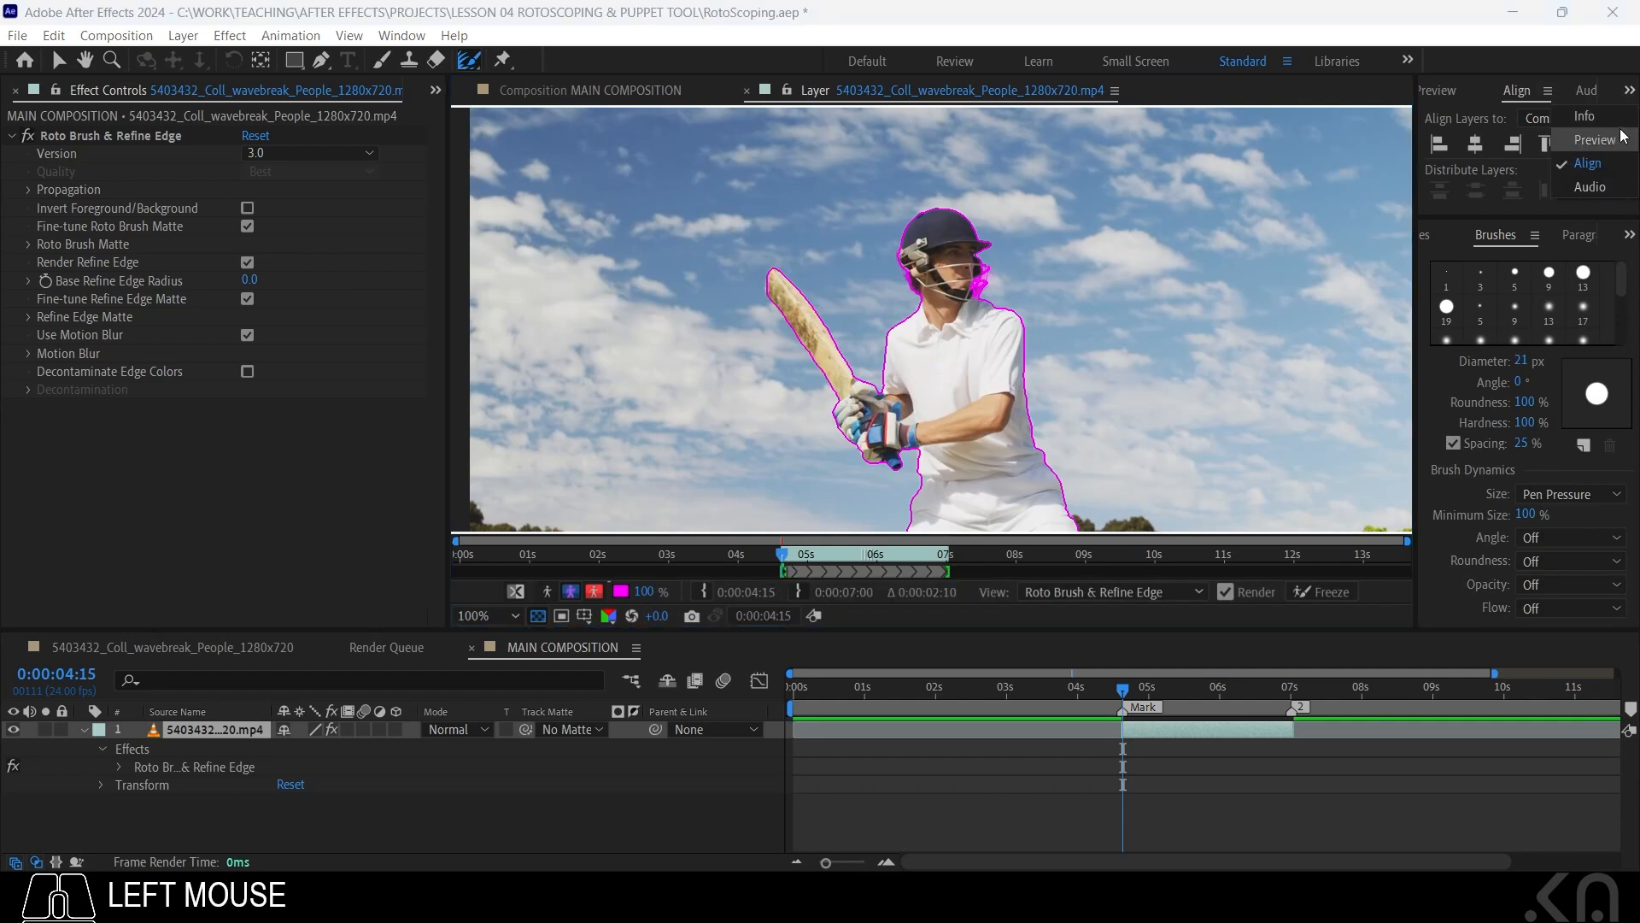
{"action": "left_click", "coordinate": [1594, 140]}
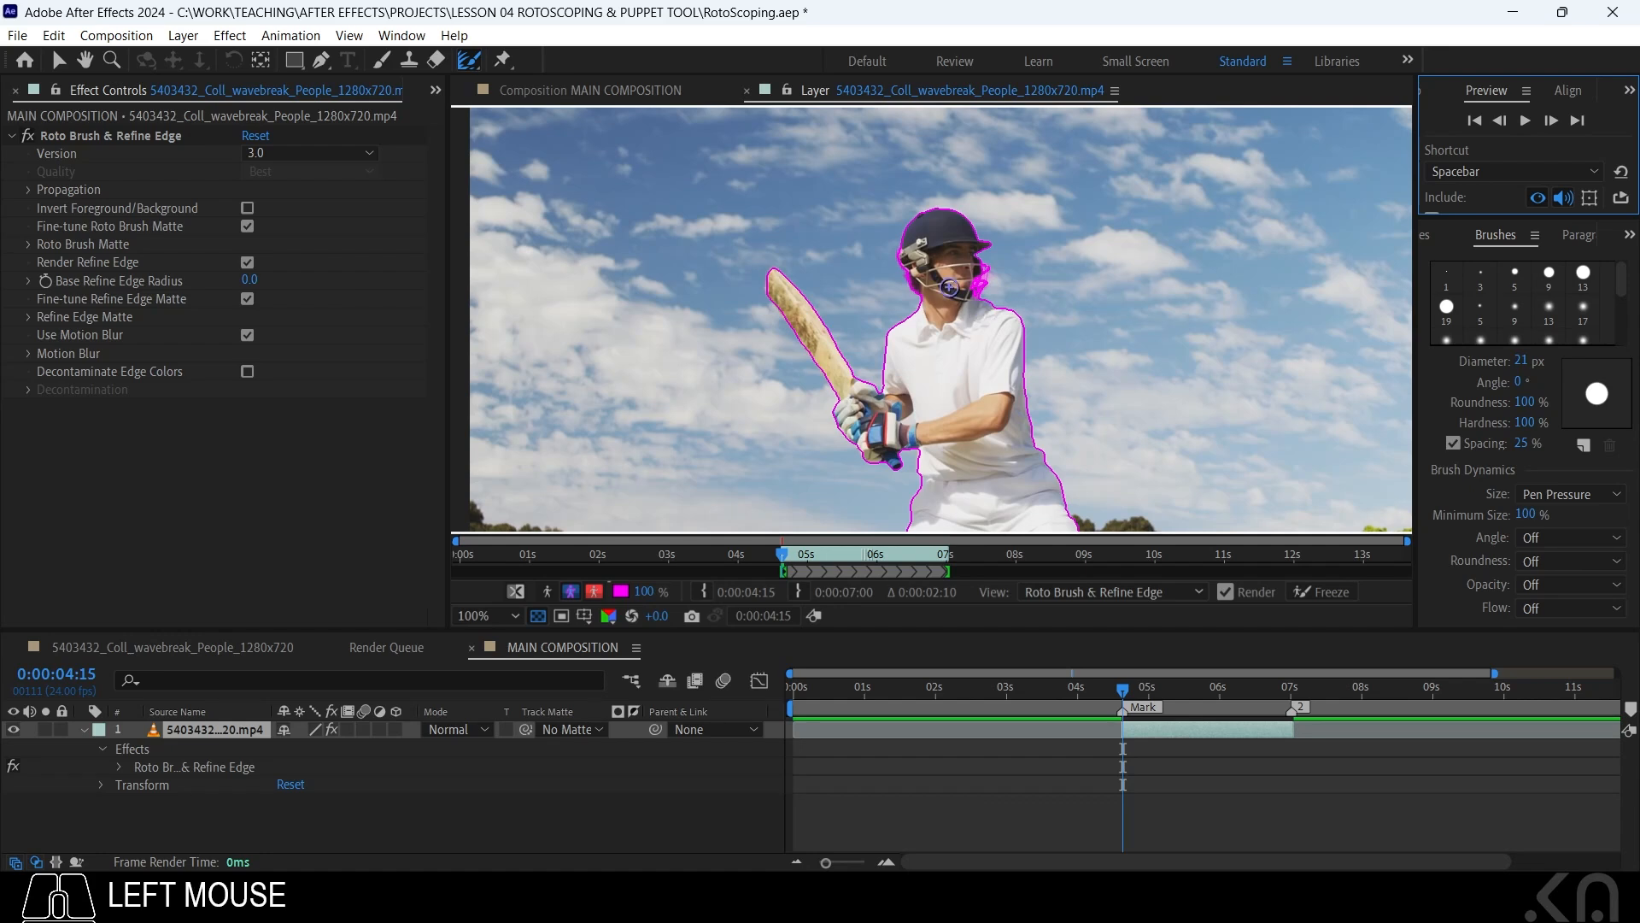
{"action": "left_click", "coordinate": [1525, 122]}
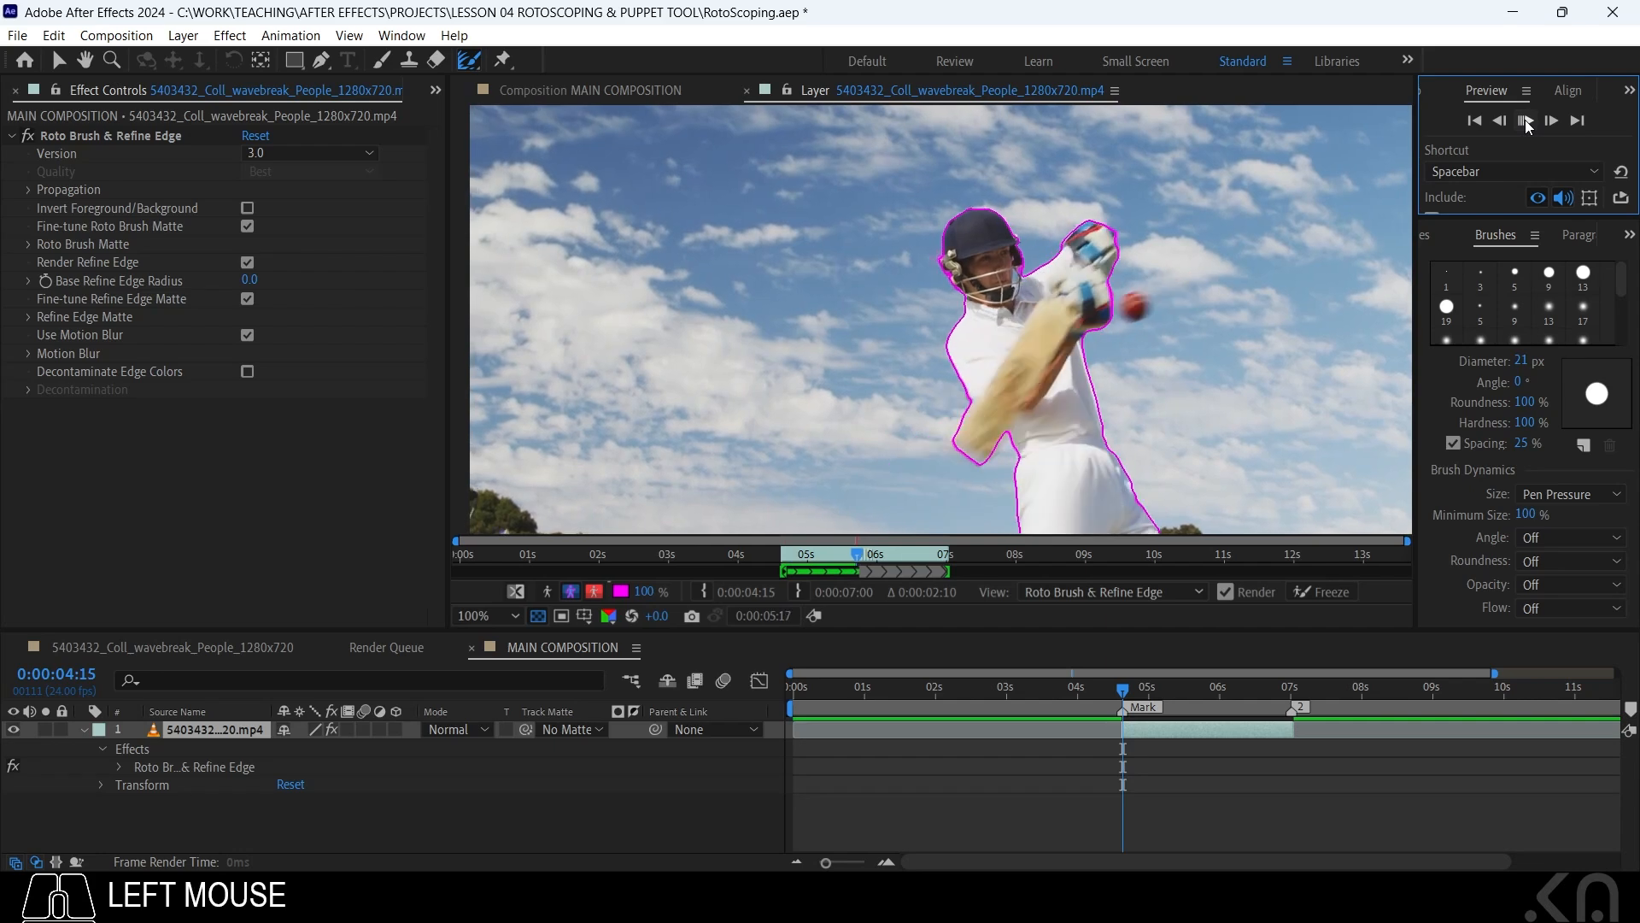
{"action": "key", "text": "space"}
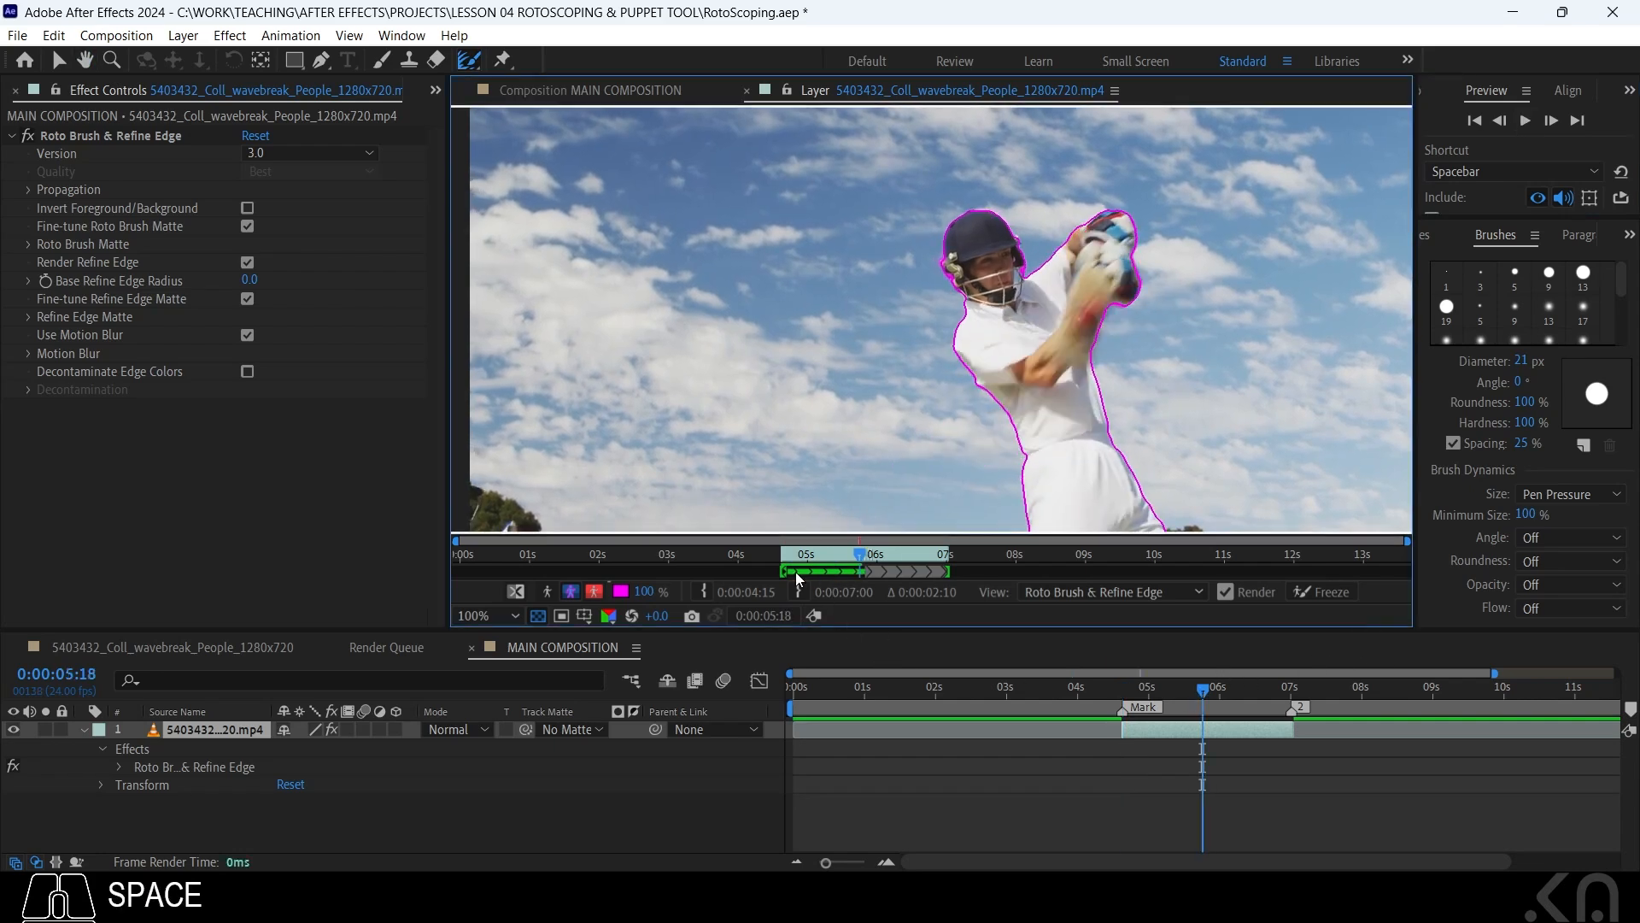
{"action": "left_click_drag", "start_coordinate": [861, 555], "coordinate": [817, 563]}
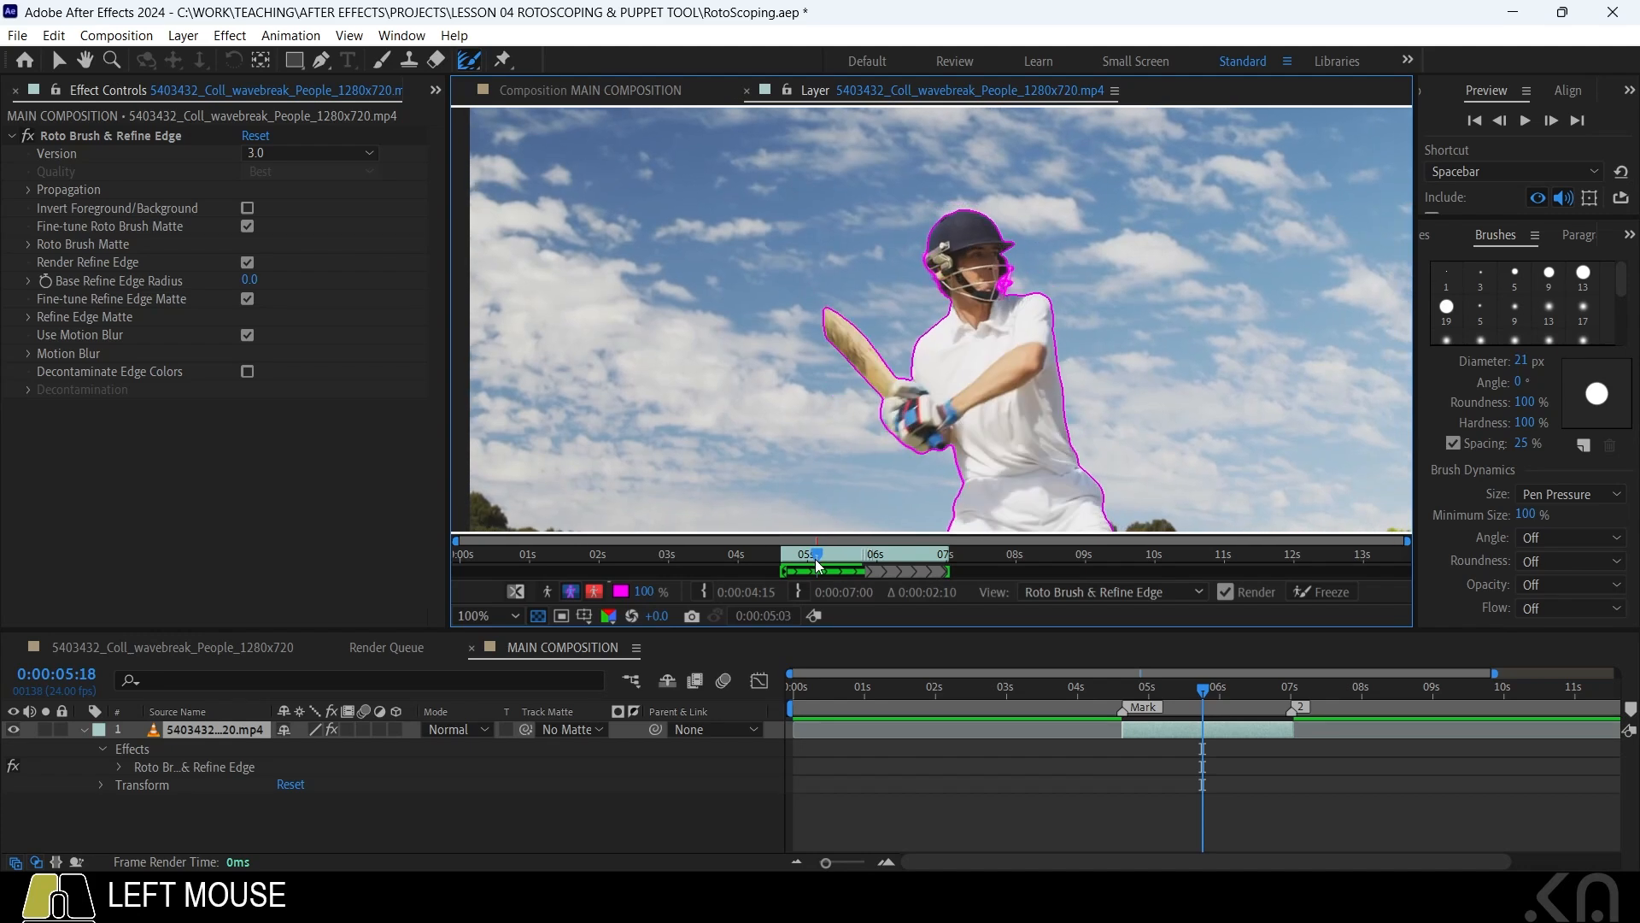
Play the layer preview from 0:00:05:03 to propagate the batsman's matte through the rest of the Roto Brush span
{"action": "key", "text": "space"}
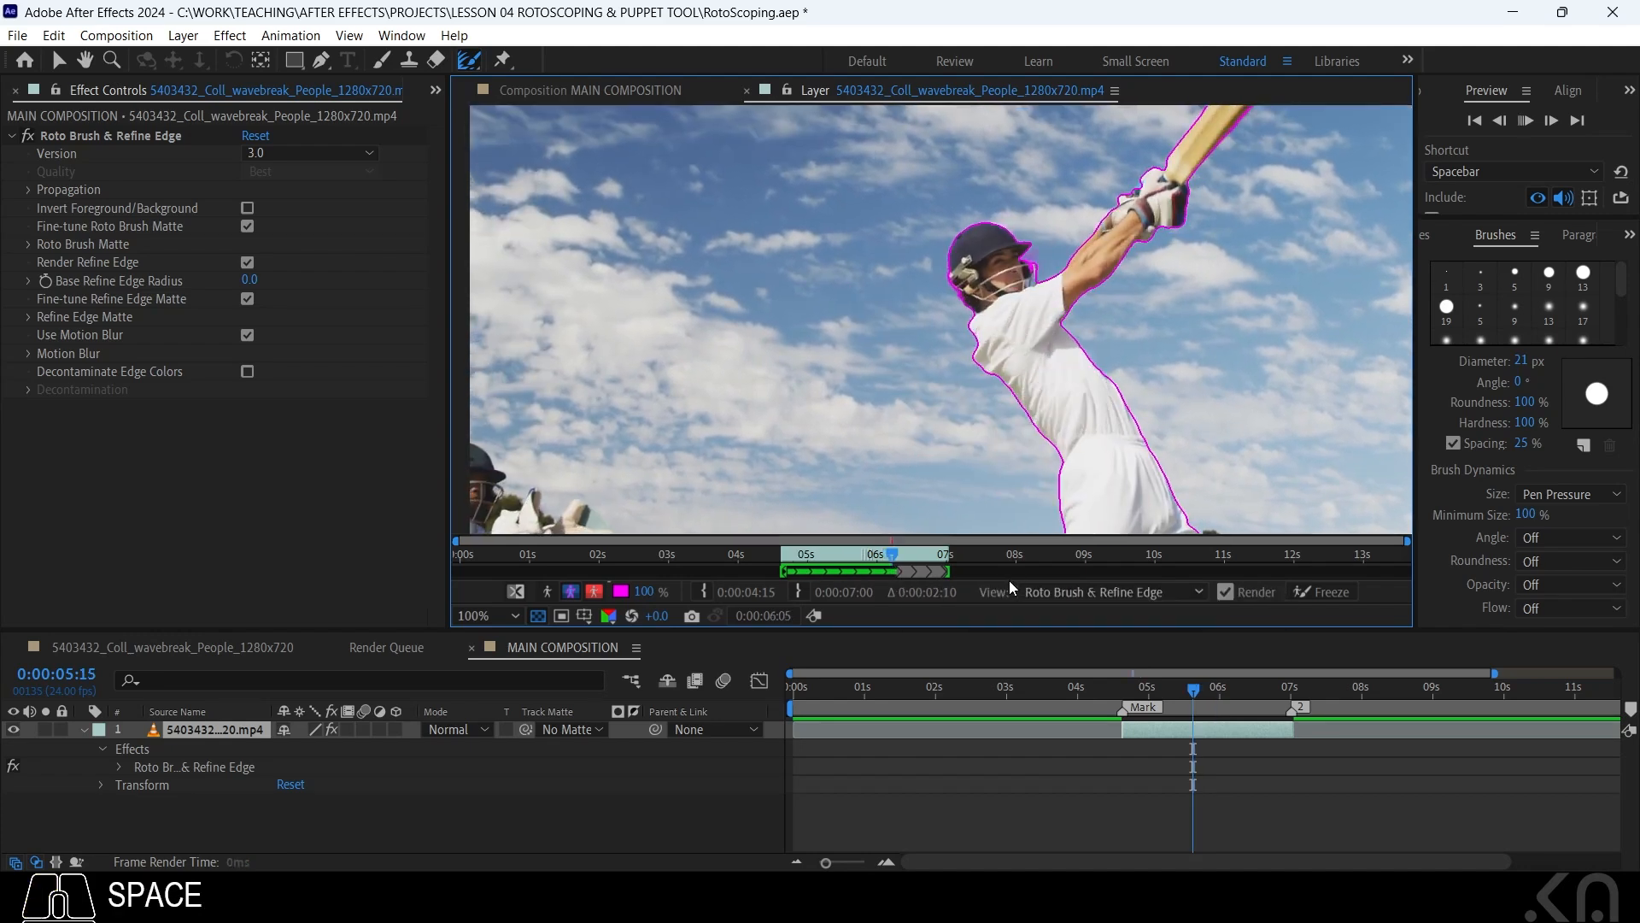
{"action": "key", "text": "space"}
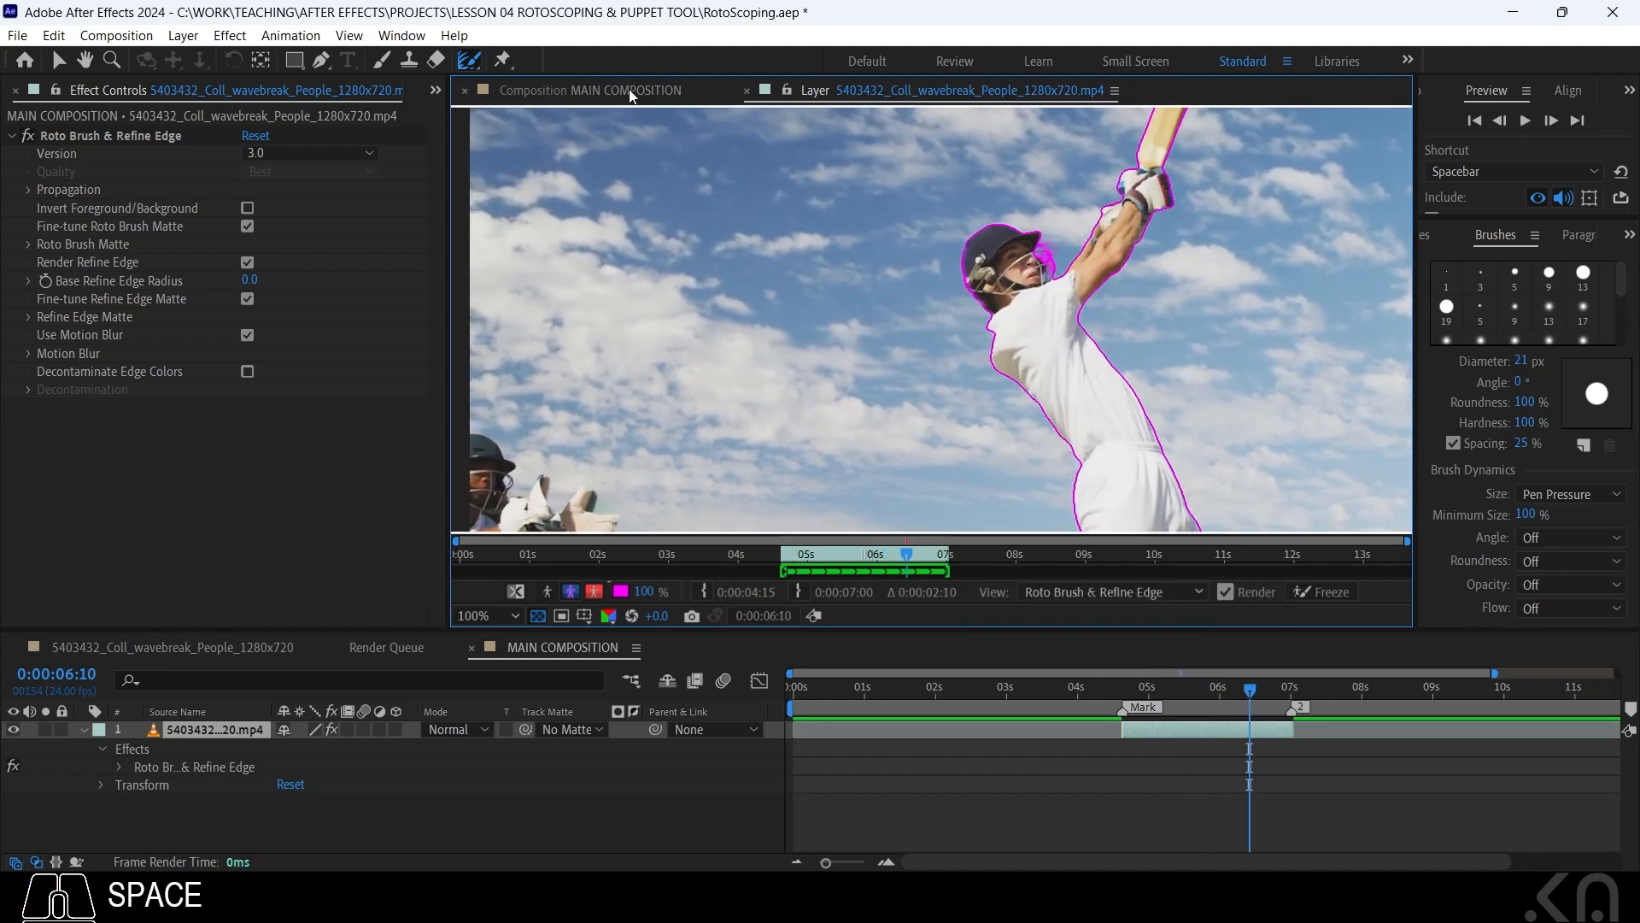
Check the batsman's cutout in MAIN COMPOSITION by toggling the transparency grid and scrubbing between 0:00:05:17 and 0:00:06:04
{"action": "left_click", "coordinate": [631, 91]}
{"action": "left_click_drag", "start_coordinate": [1248, 696], "coordinate": [1199, 690]}
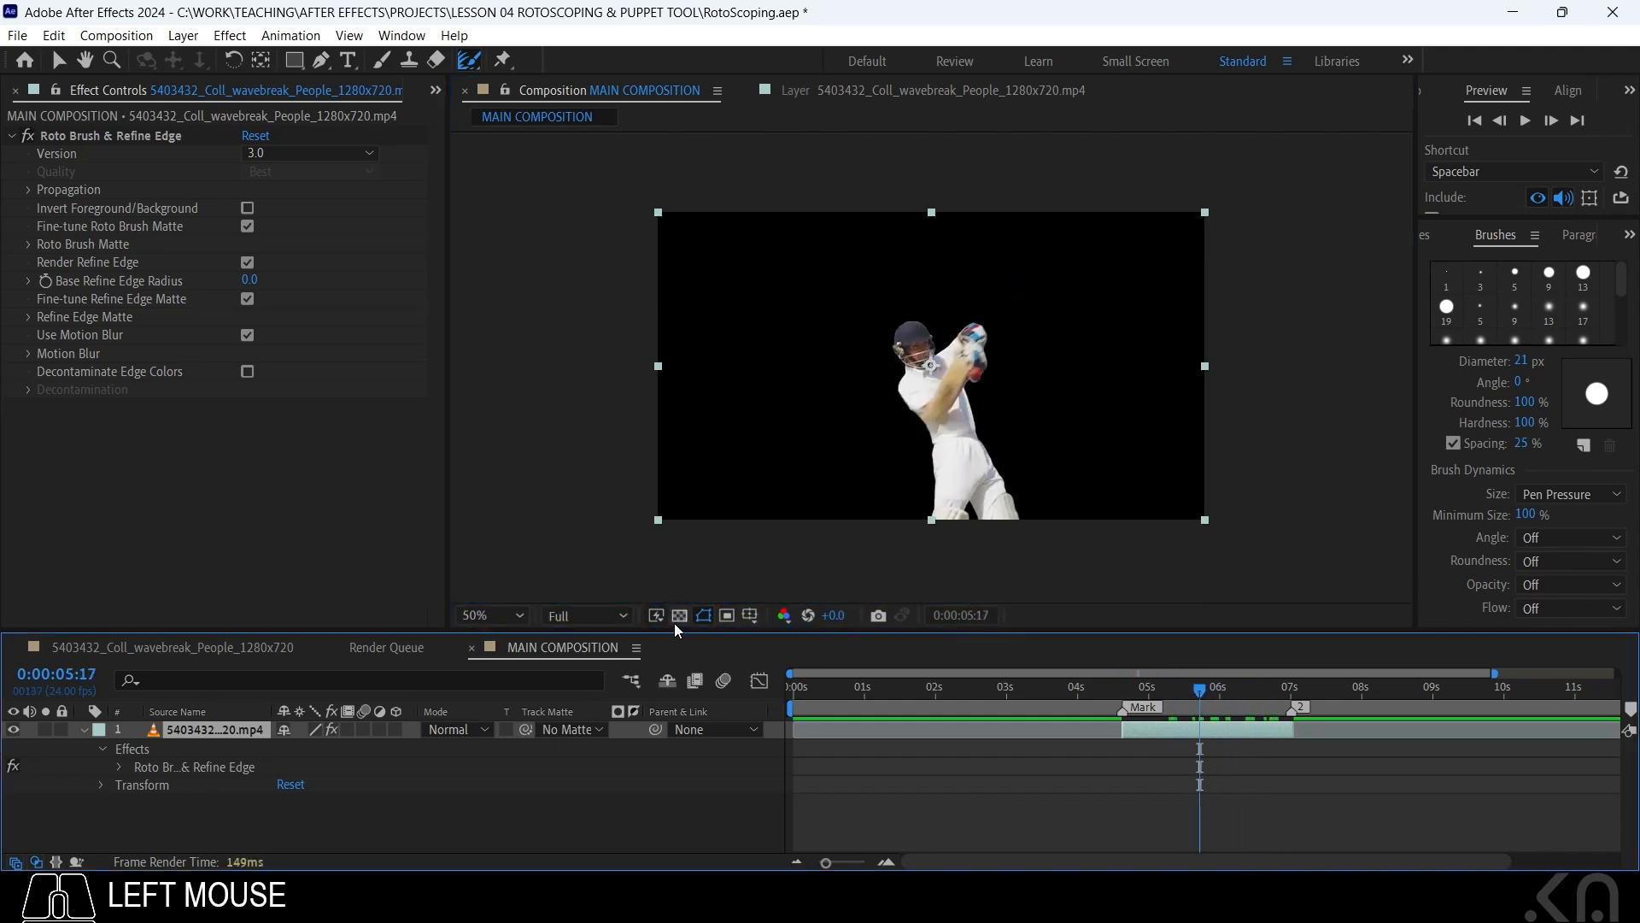
{"action": "left_click", "coordinate": [679, 616]}
{"action": "left_click", "coordinate": [679, 616]}
{"action": "left_click_drag", "start_coordinate": [1194, 712], "coordinate": [1232, 690]}
{"action": "left_click", "coordinate": [1232, 729]}
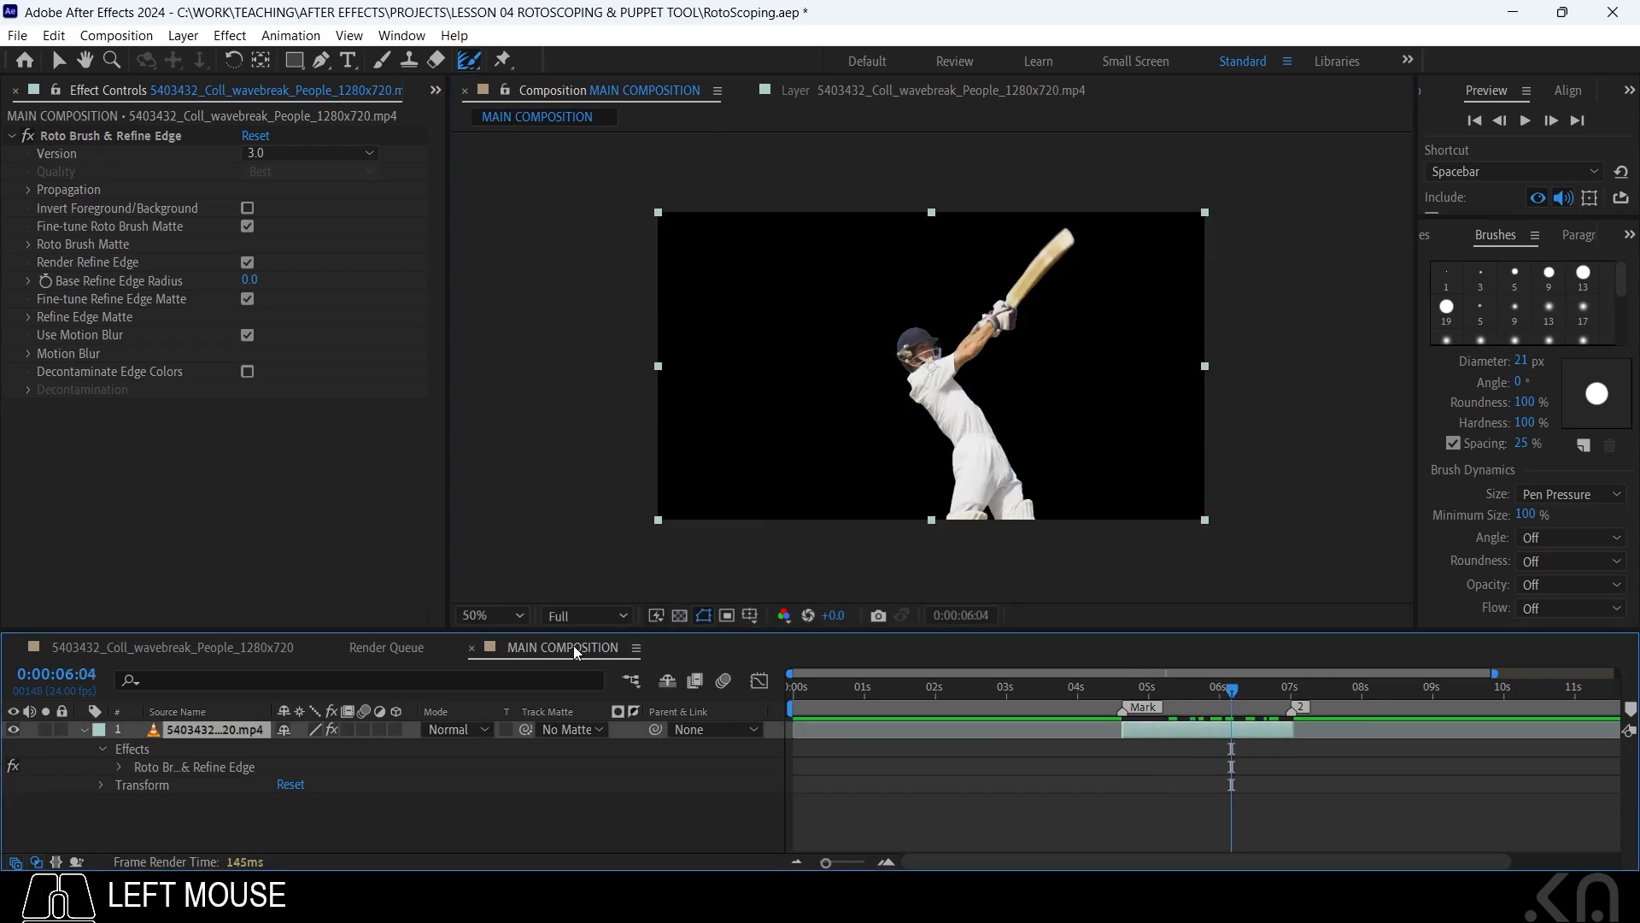
Return to the footage's layer view at 0:00:05:13 and try to correct the matte edge at the batsman's waist with a subtracting Refine Edge stroke
{"action": "left_click", "coordinate": [873, 84]}
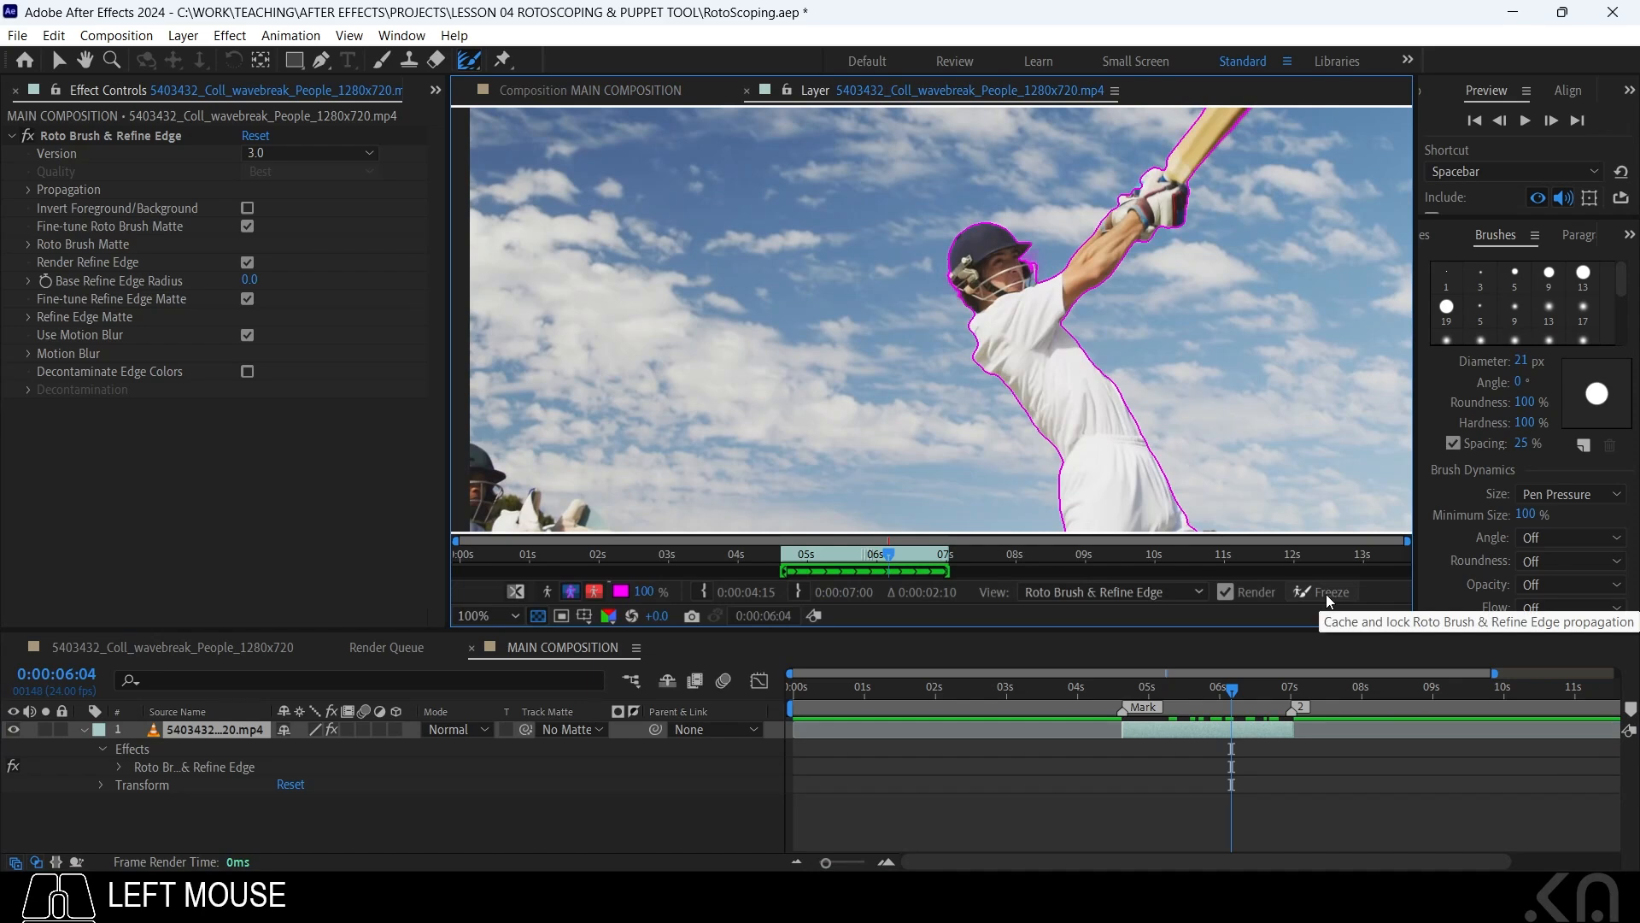
{"action": "left_click", "coordinate": [839, 556]}
{"action": "left_click_drag", "start_coordinate": [839, 560], "coordinate": [846, 567]}
{"action": "left_click_drag", "start_coordinate": [1093, 262], "coordinate": [1035, 161]}
{"action": "left_click_drag", "start_coordinate": [1078, 241], "coordinate": [1078, 352]}
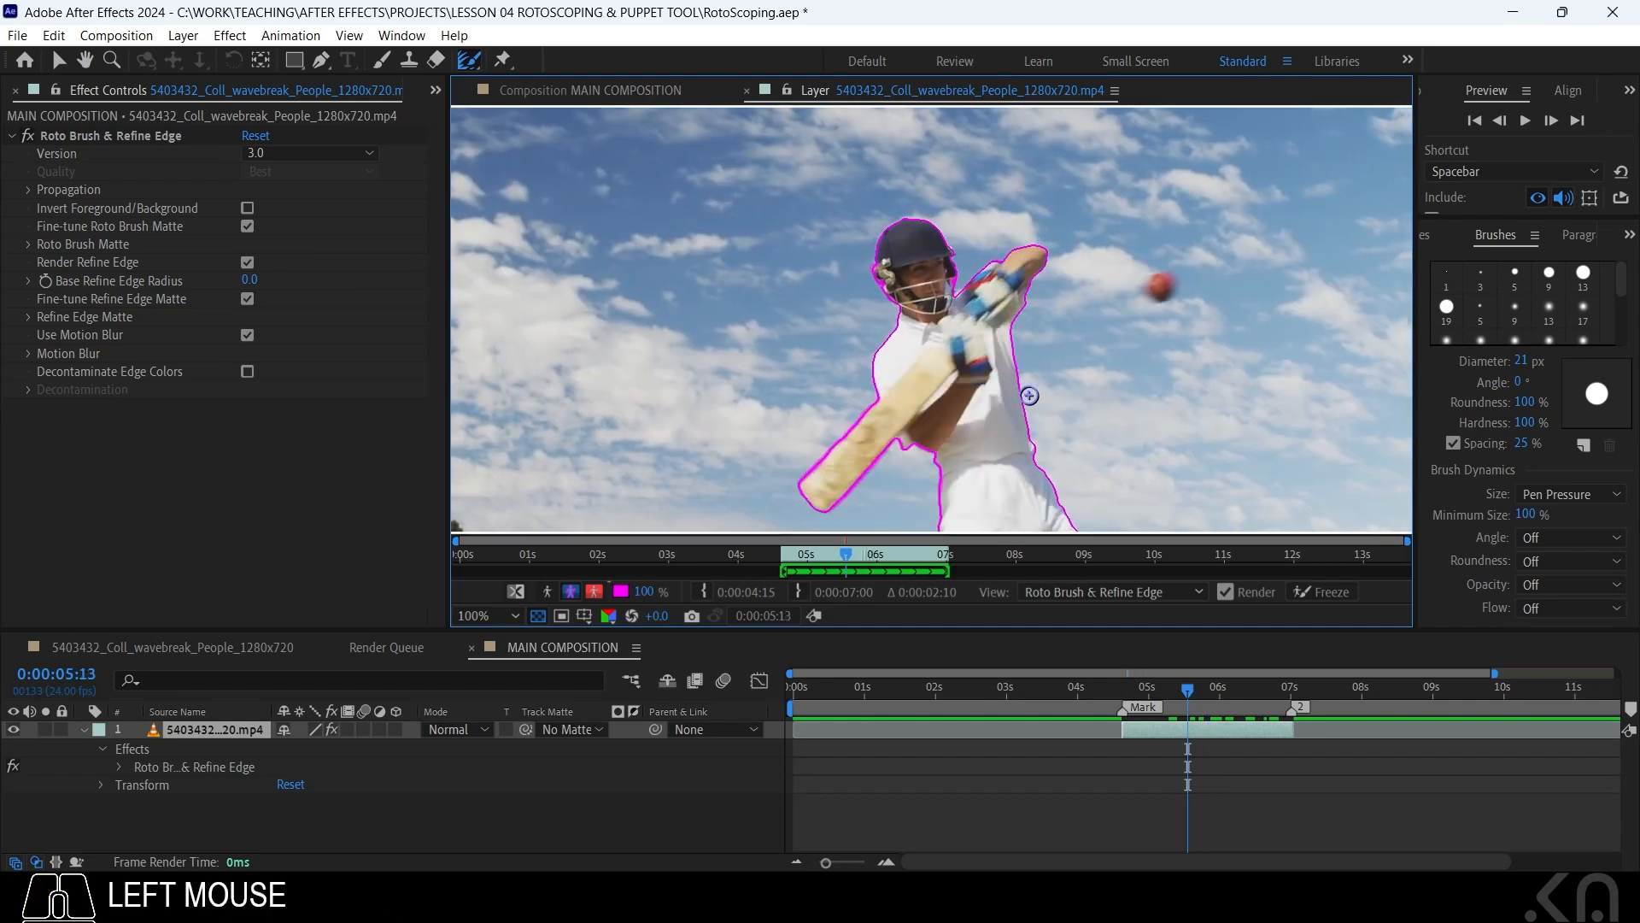
{"action": "left_click_drag", "start_coordinate": [1036, 442], "coordinate": [1076, 468]}
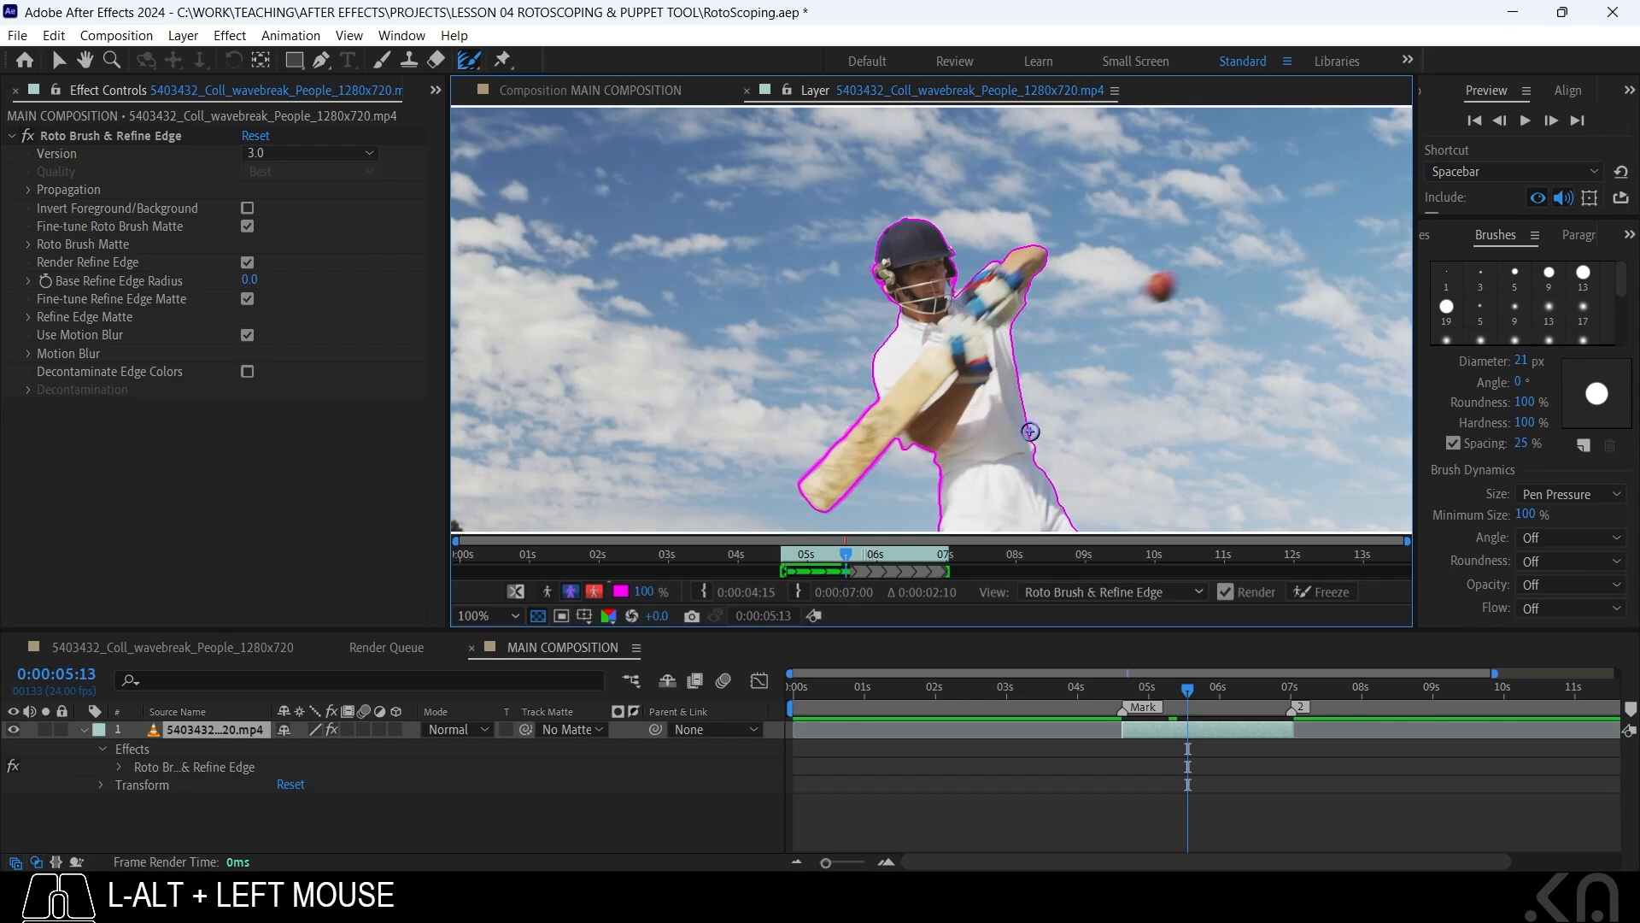
Add a Roto Brush foreground stroke at the batsman's waist edge and reduce the brush diameter to 5 px
{"action": "left_click_drag", "start_coordinate": [469, 59], "coordinate": [528, 58]}
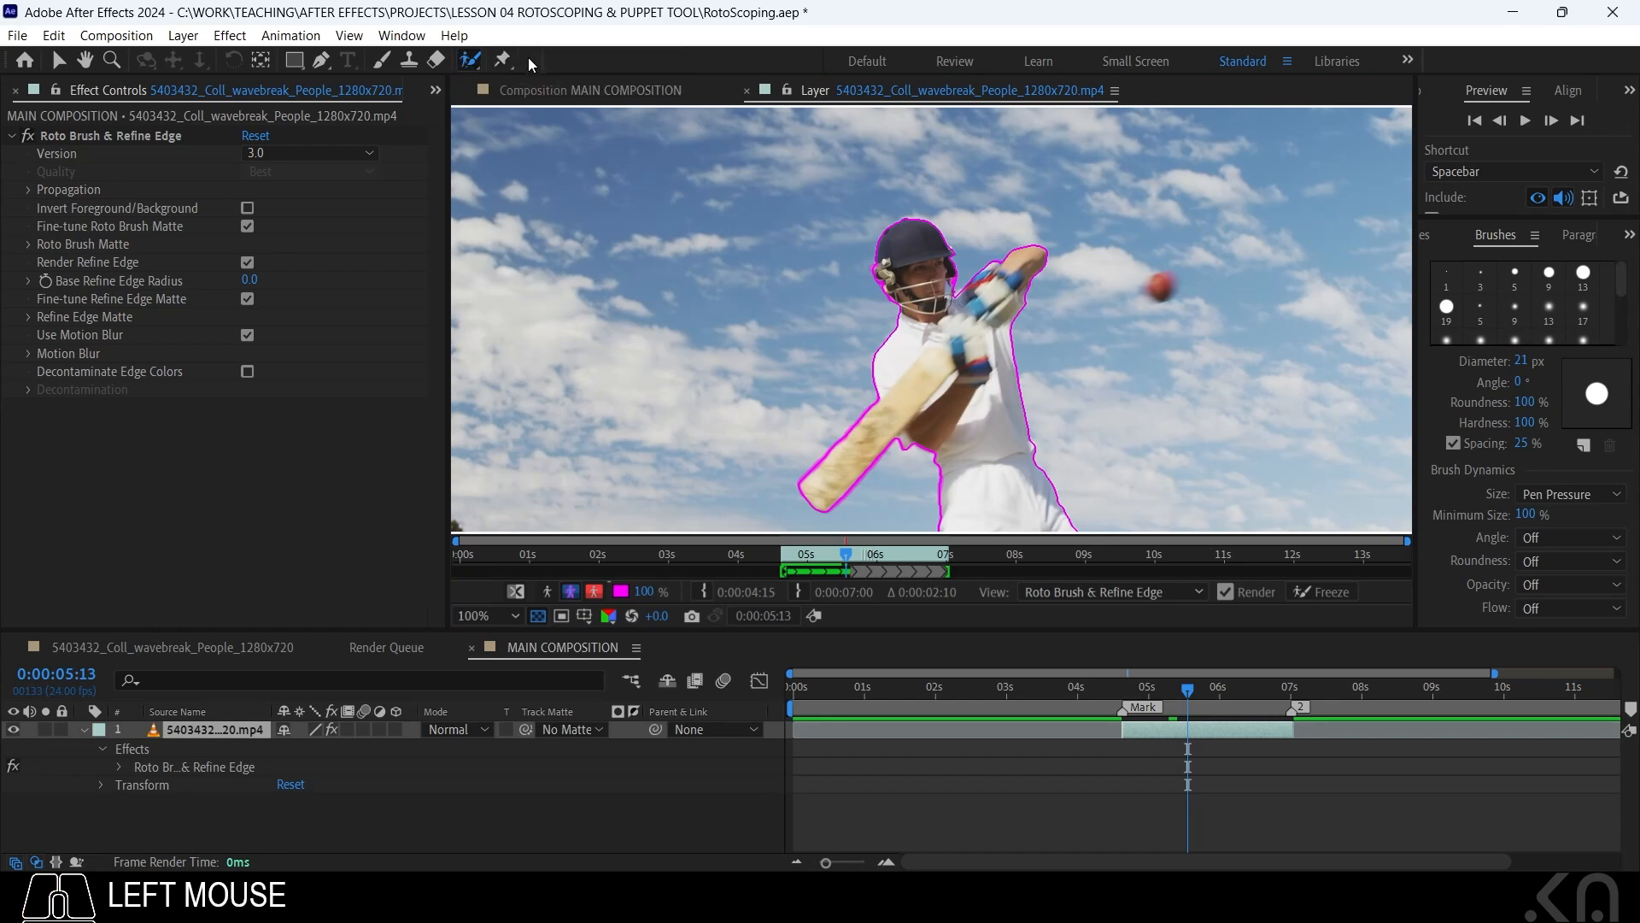
{"action": "left_click_drag", "start_coordinate": [1035, 436], "coordinate": [1031, 456]}
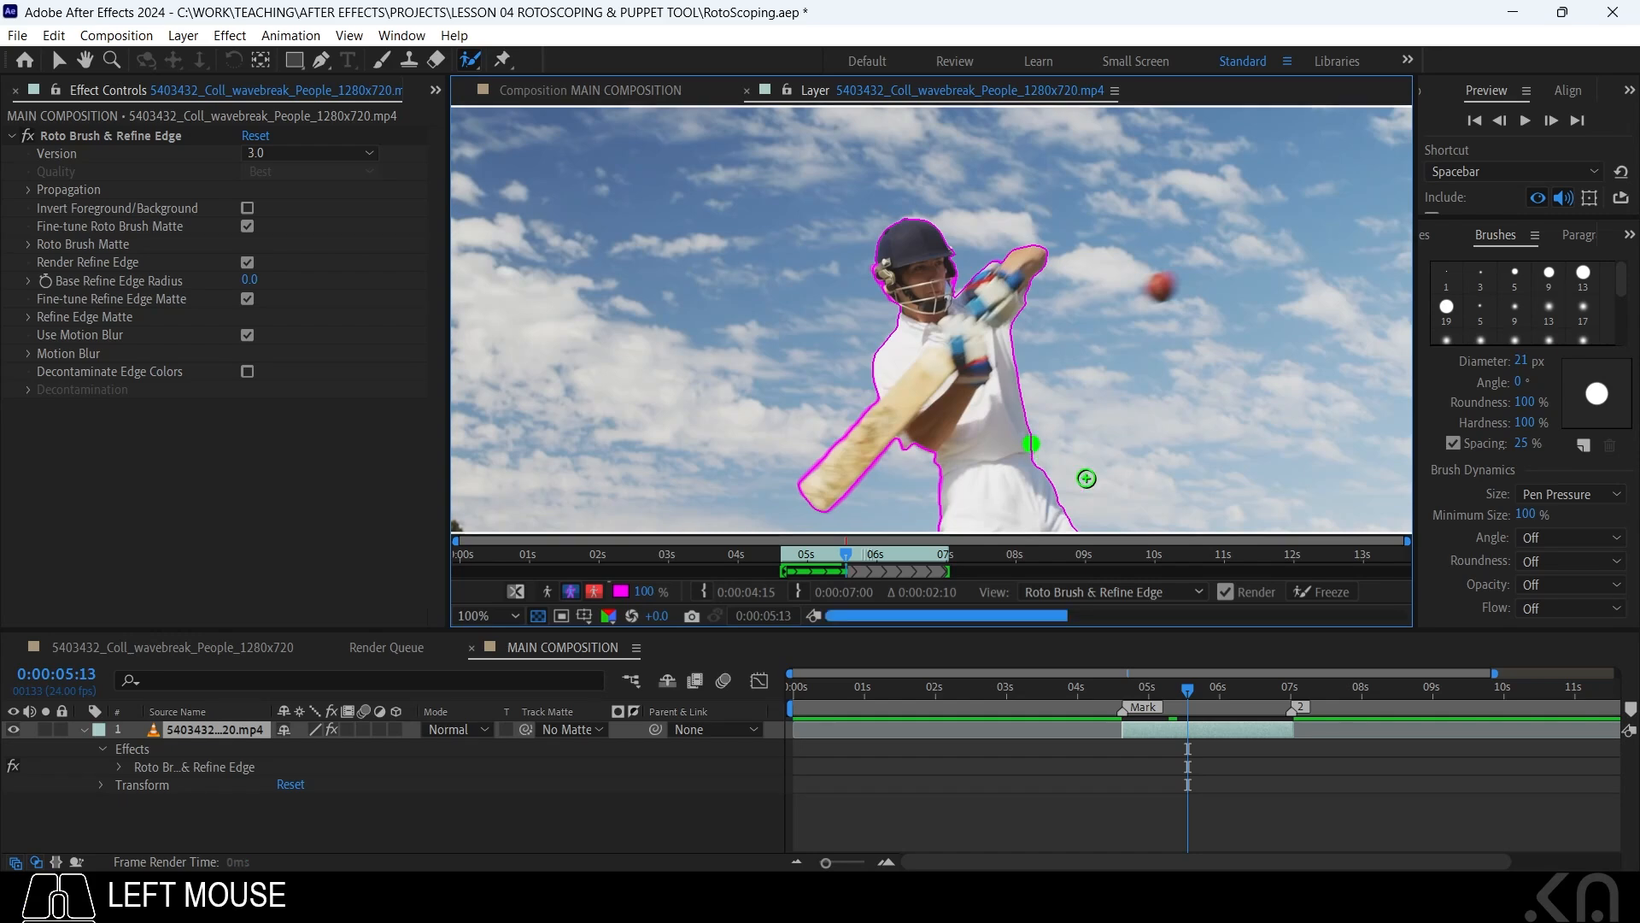
{"action": "scroll", "coordinate": [1055, 447], "scroll_direction": "up", "scroll_amount": 4}
{"action": "left_click_drag", "start_coordinate": [1055, 447], "coordinate": [1002, 211]}
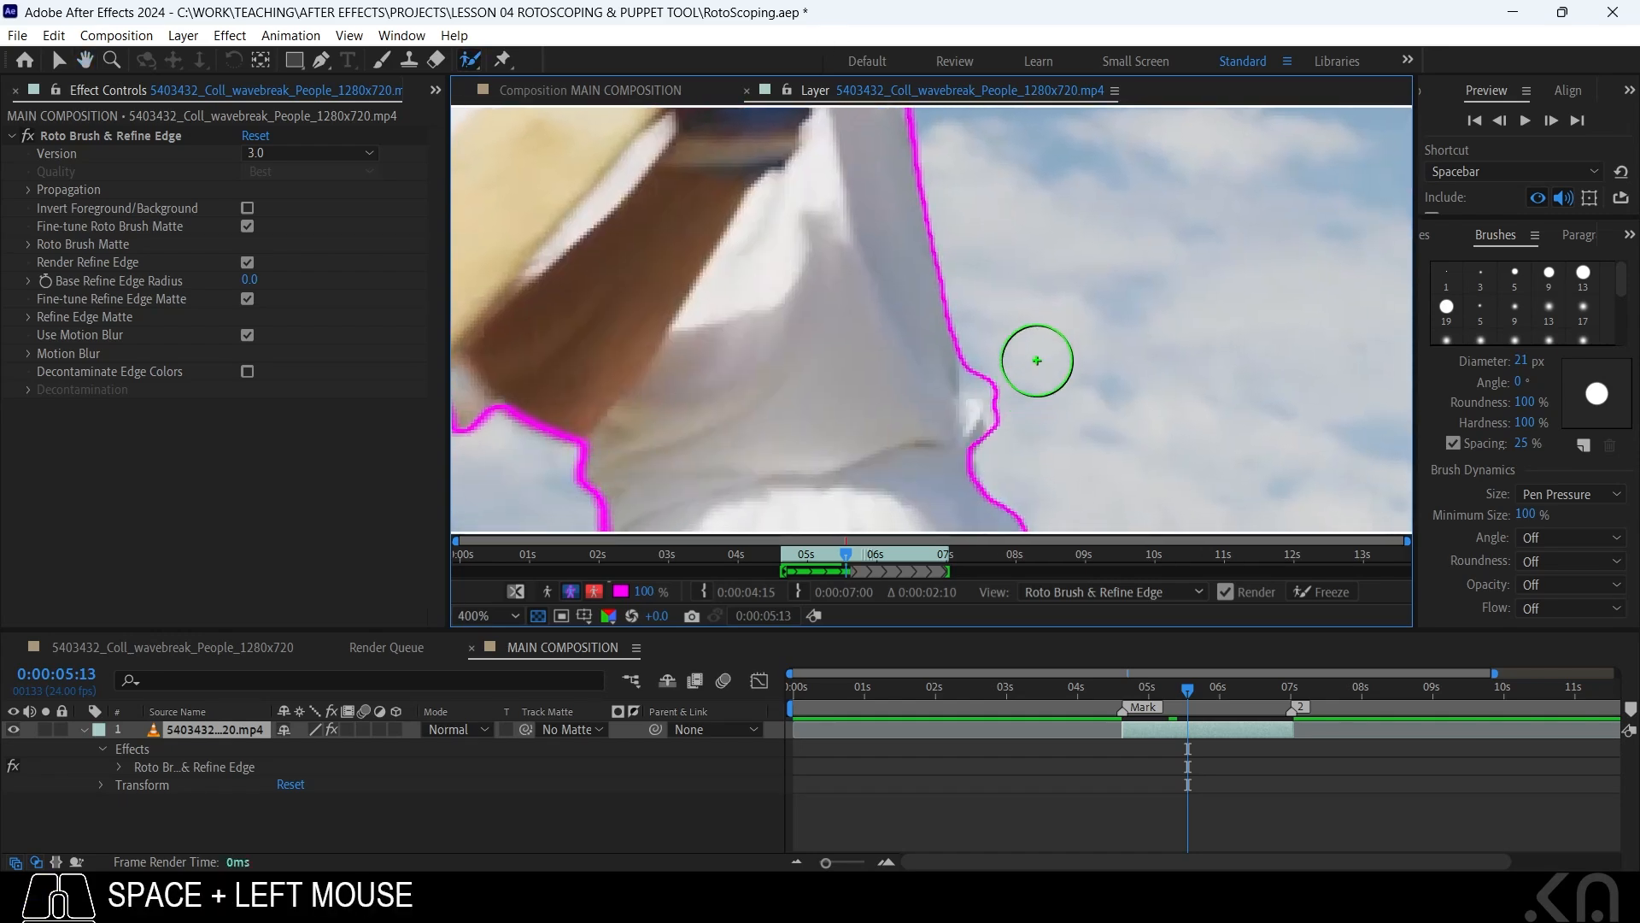
{"action": "mouse_move", "coordinate": [1103, 336]}
{"action": "left_mouse_down"}
{"action": "mouse_move", "coordinate": [980, 376]}
{"action": "mouse_move", "coordinate": [994, 389]}
{"action": "mouse_move", "coordinate": [1009, 369]}
{"action": "left_mouse_up"}
{"action": "scroll", "coordinate": [1058, 351], "scroll_direction": "down", "scroll_amount": 2}
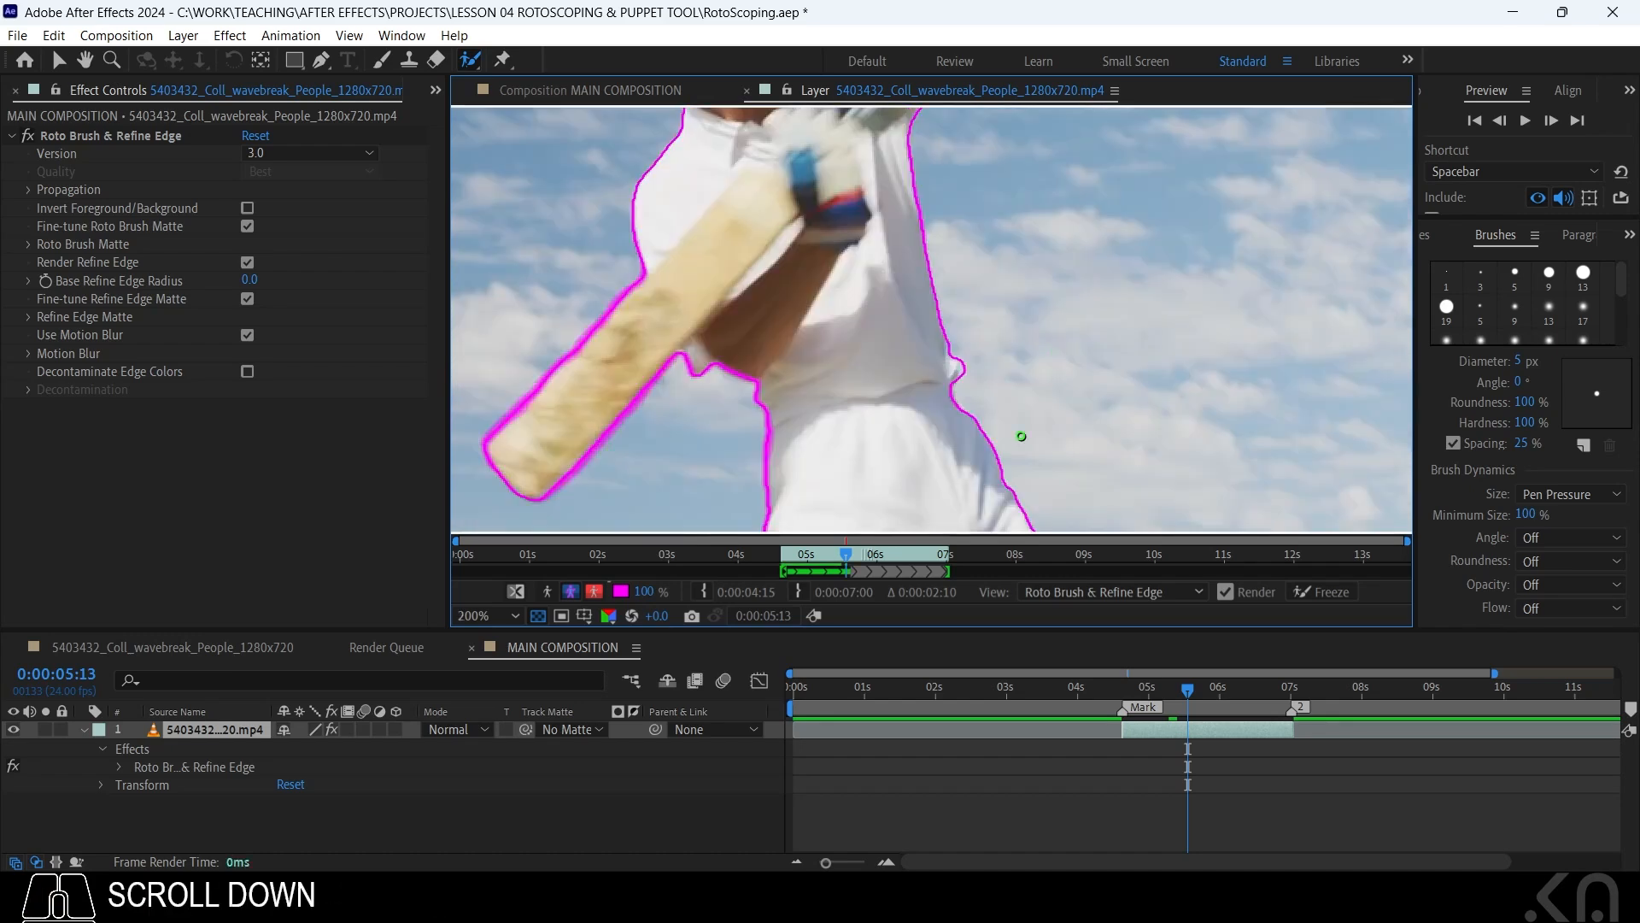
Play the preview from 0:00:05:13 to propagate the corrected matte again through the rest of the span
{"action": "left_click_drag", "start_coordinate": [851, 551], "coordinate": [845, 557]}
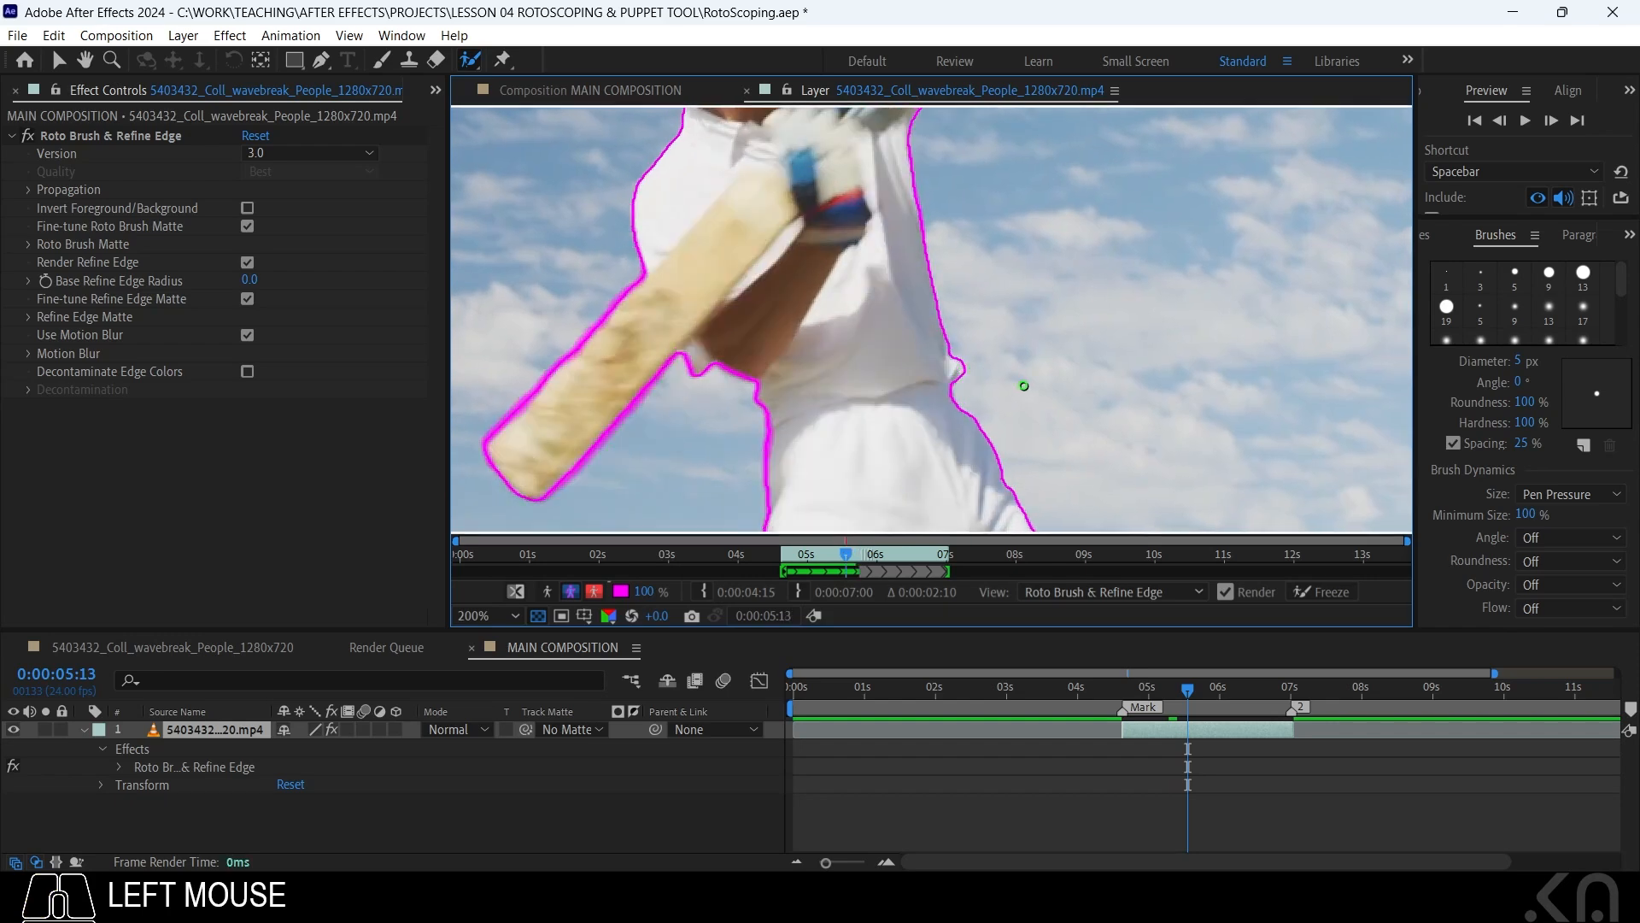
{"action": "key", "text": "space"}
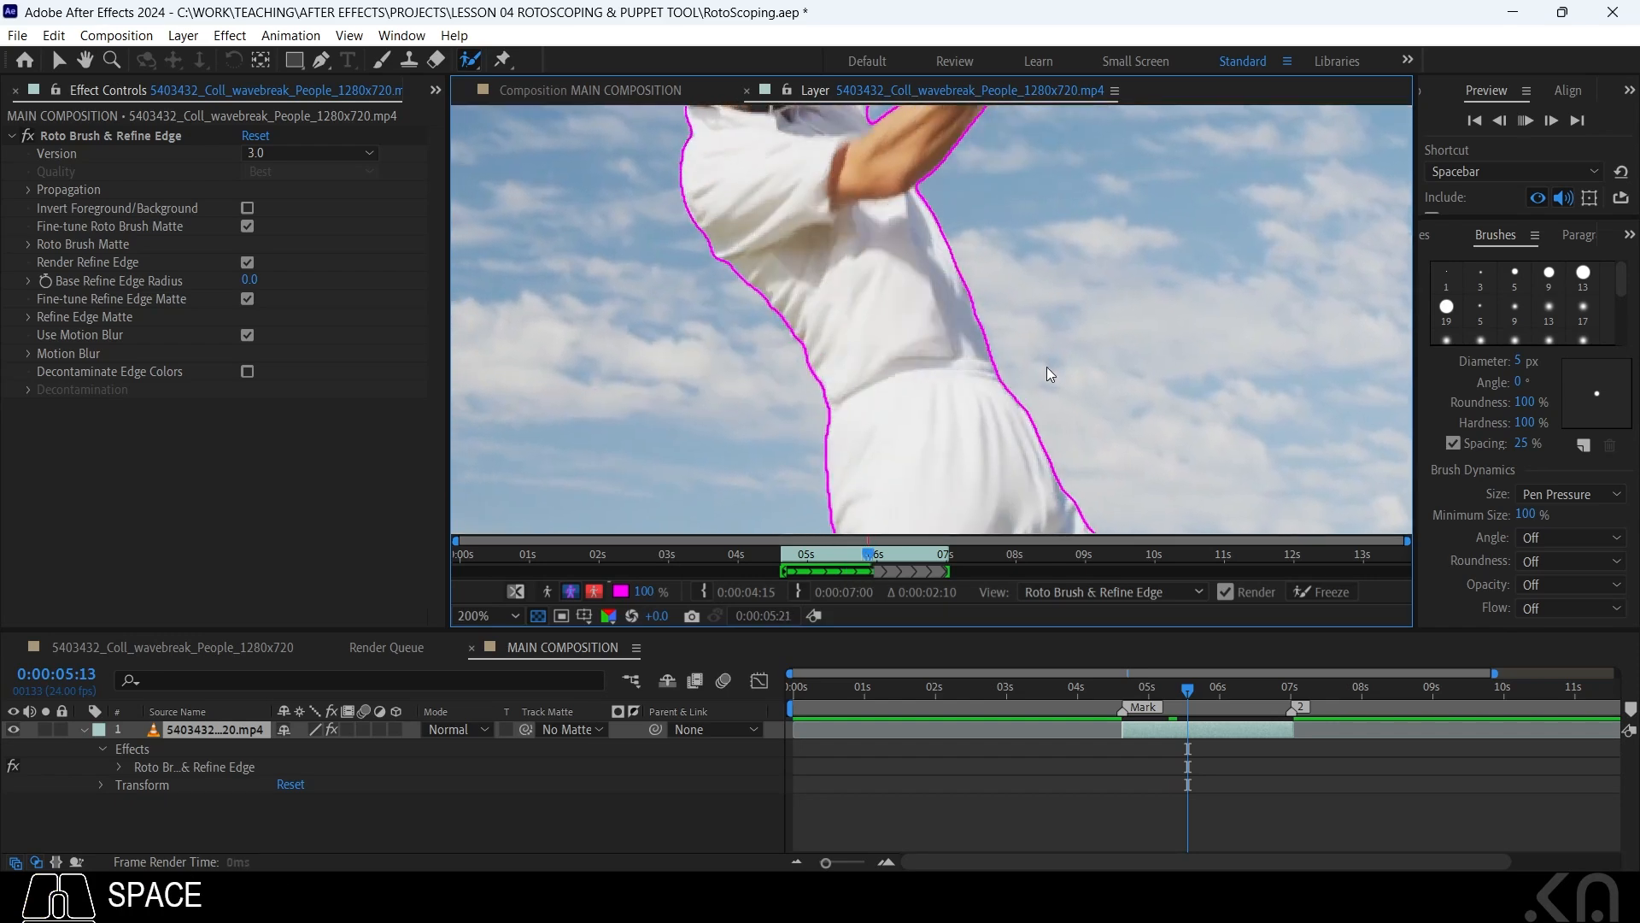
{"action": "scroll", "coordinate": [1085, 357], "scroll_direction": "down", "scroll_amount": 2}
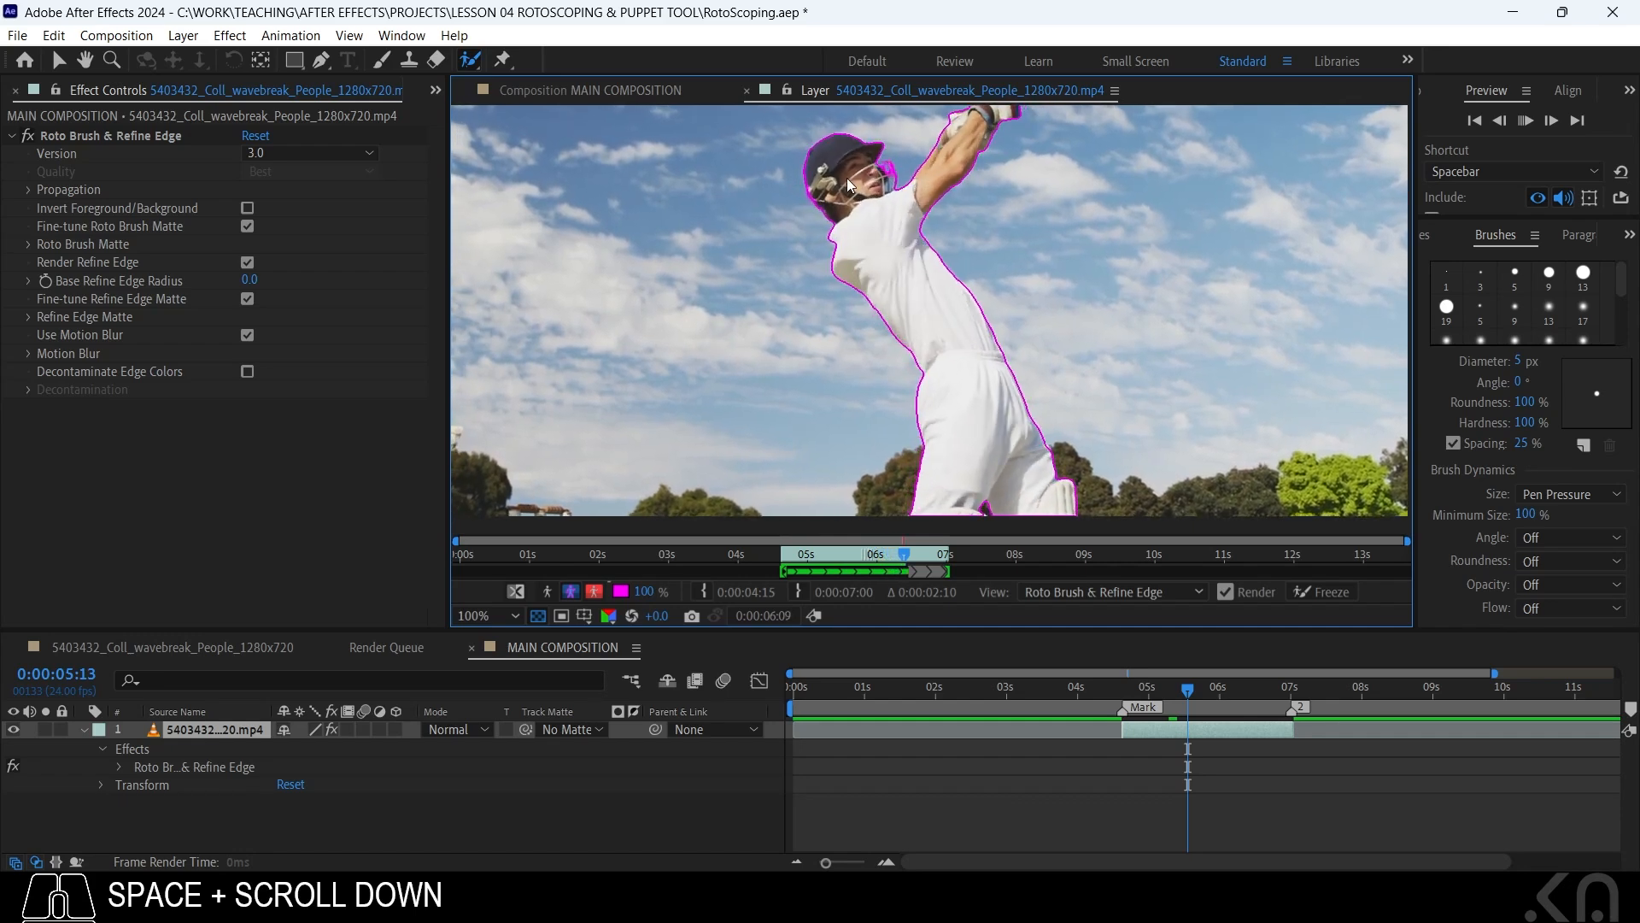
{"action": "key", "text": "space"}
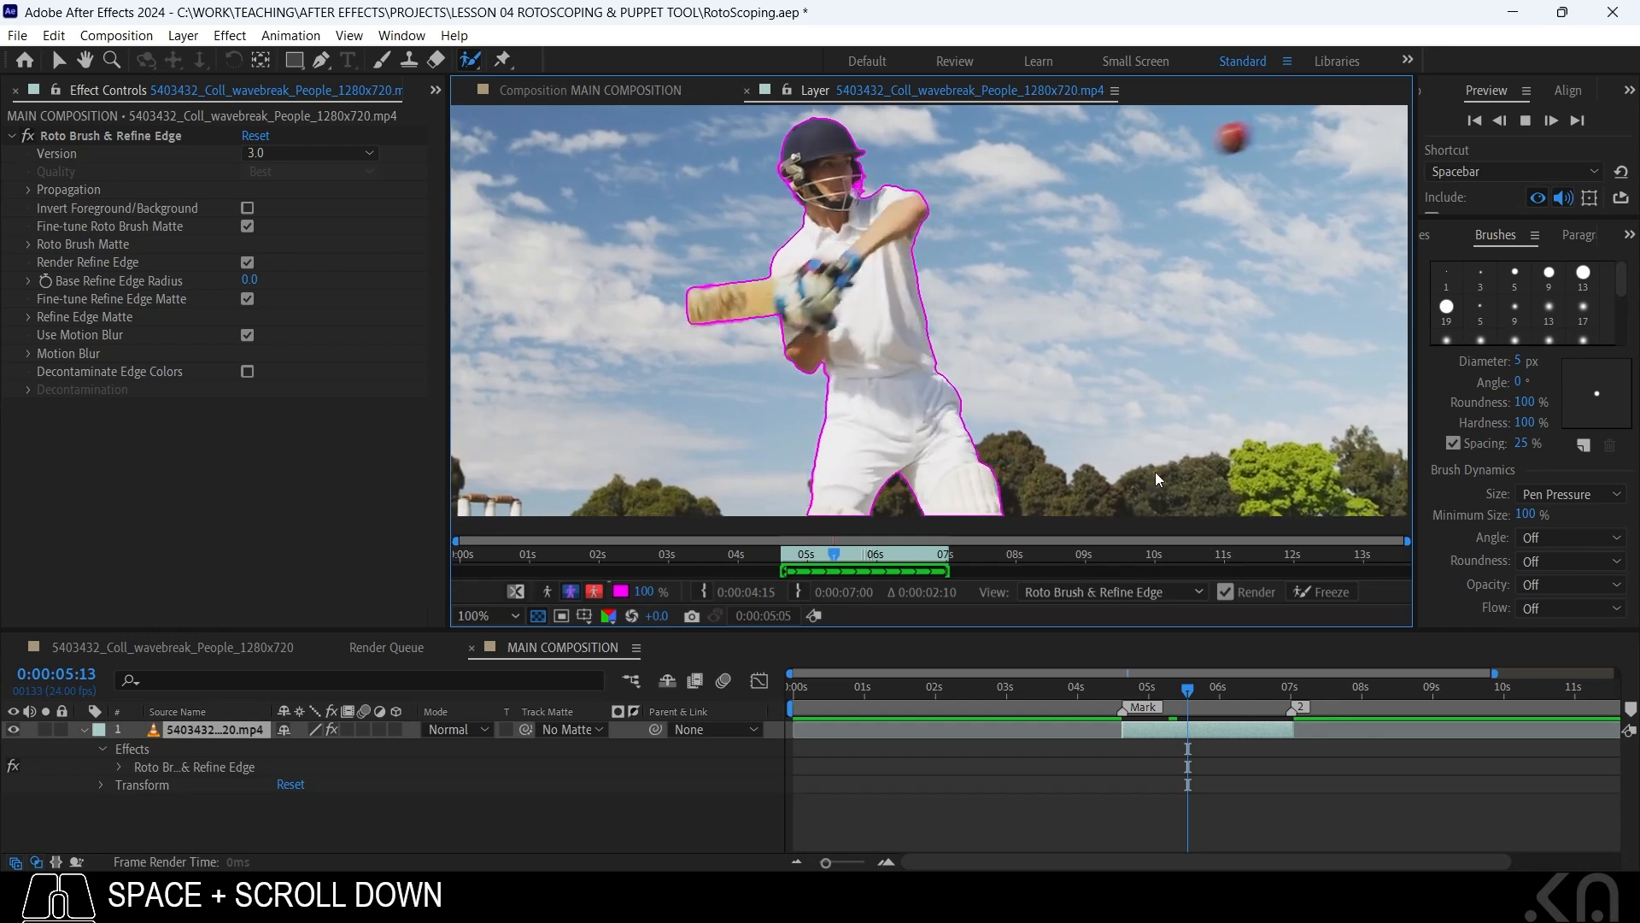
Set the work area of MAIN COMPOSITION to run from 0:00:04:15 to 0:00:07:00
{"action": "left_click", "coordinate": [1188, 695]}
{"action": "key", "text": "n"}
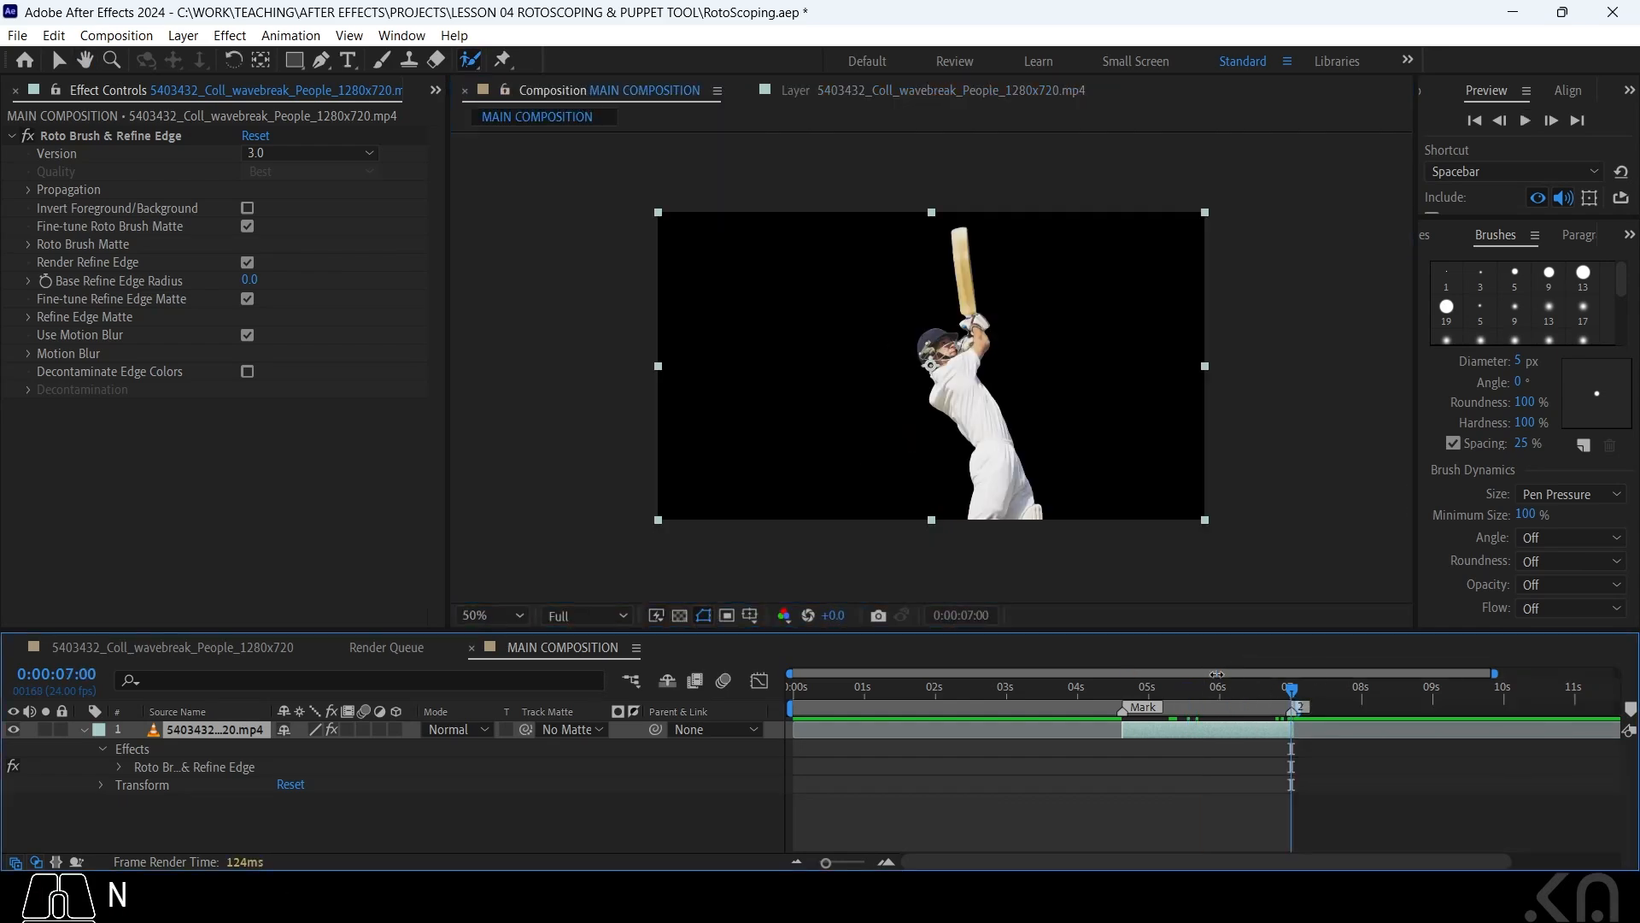
{"action": "left_click", "coordinate": [1222, 723]}
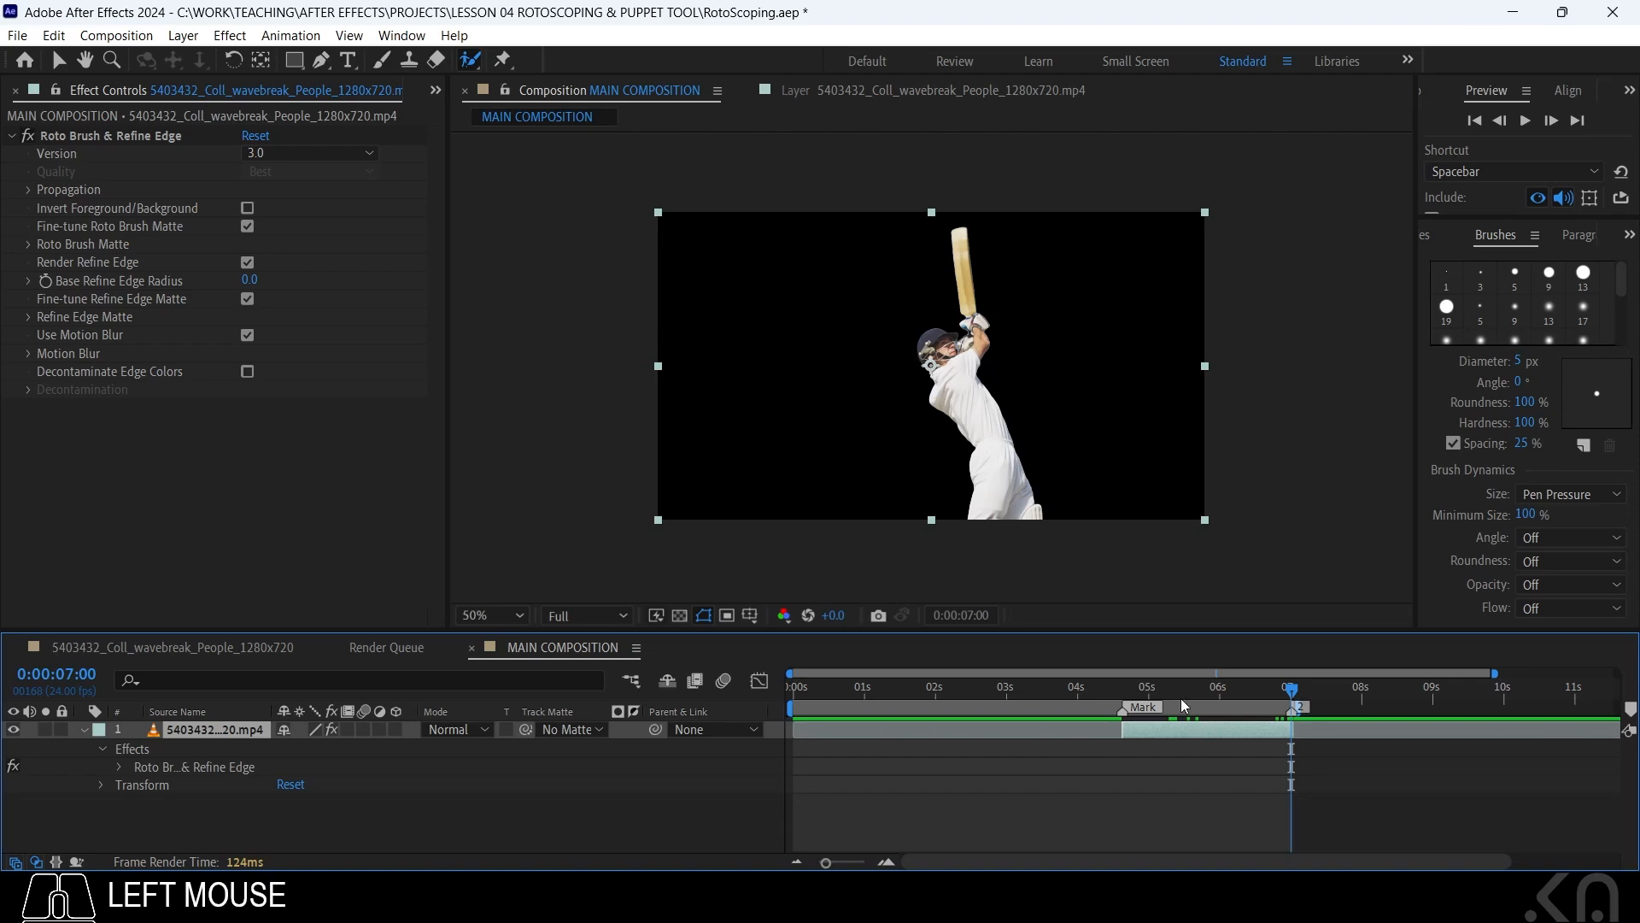
{"action": "left_click_drag", "start_coordinate": [1176, 690], "coordinate": [1124, 690]}
{"action": "key", "text": "b"}
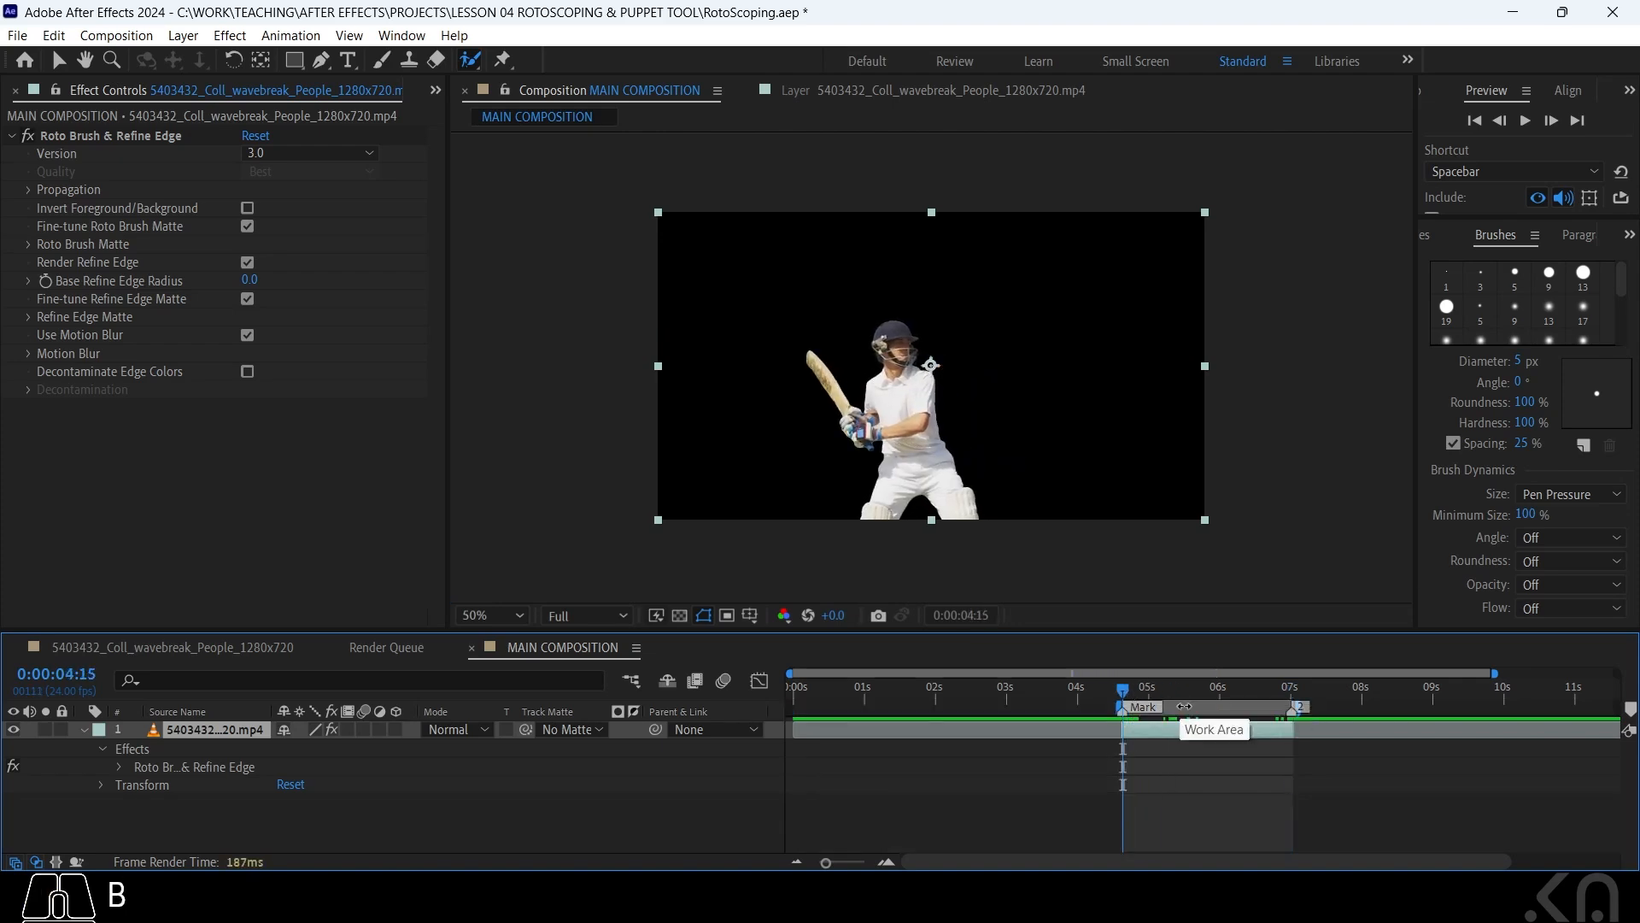
{"action": "left_click", "coordinate": [1224, 690]}
{"action": "left_click_drag", "start_coordinate": [1251, 690], "coordinate": [1293, 692]}
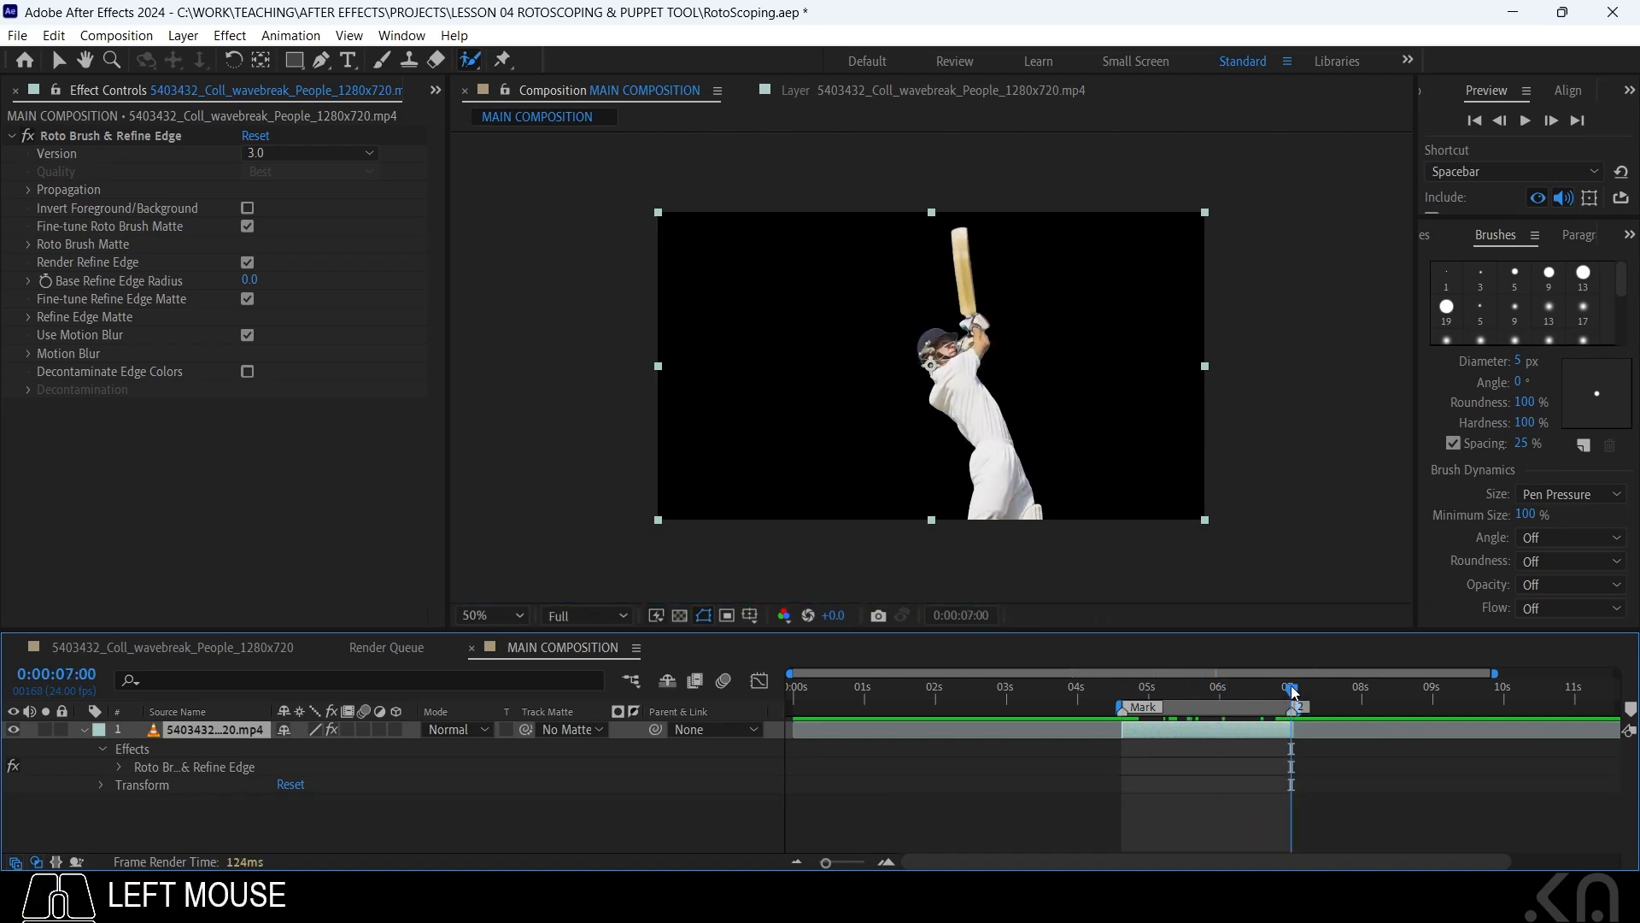
{"action": "key", "text": "n"}
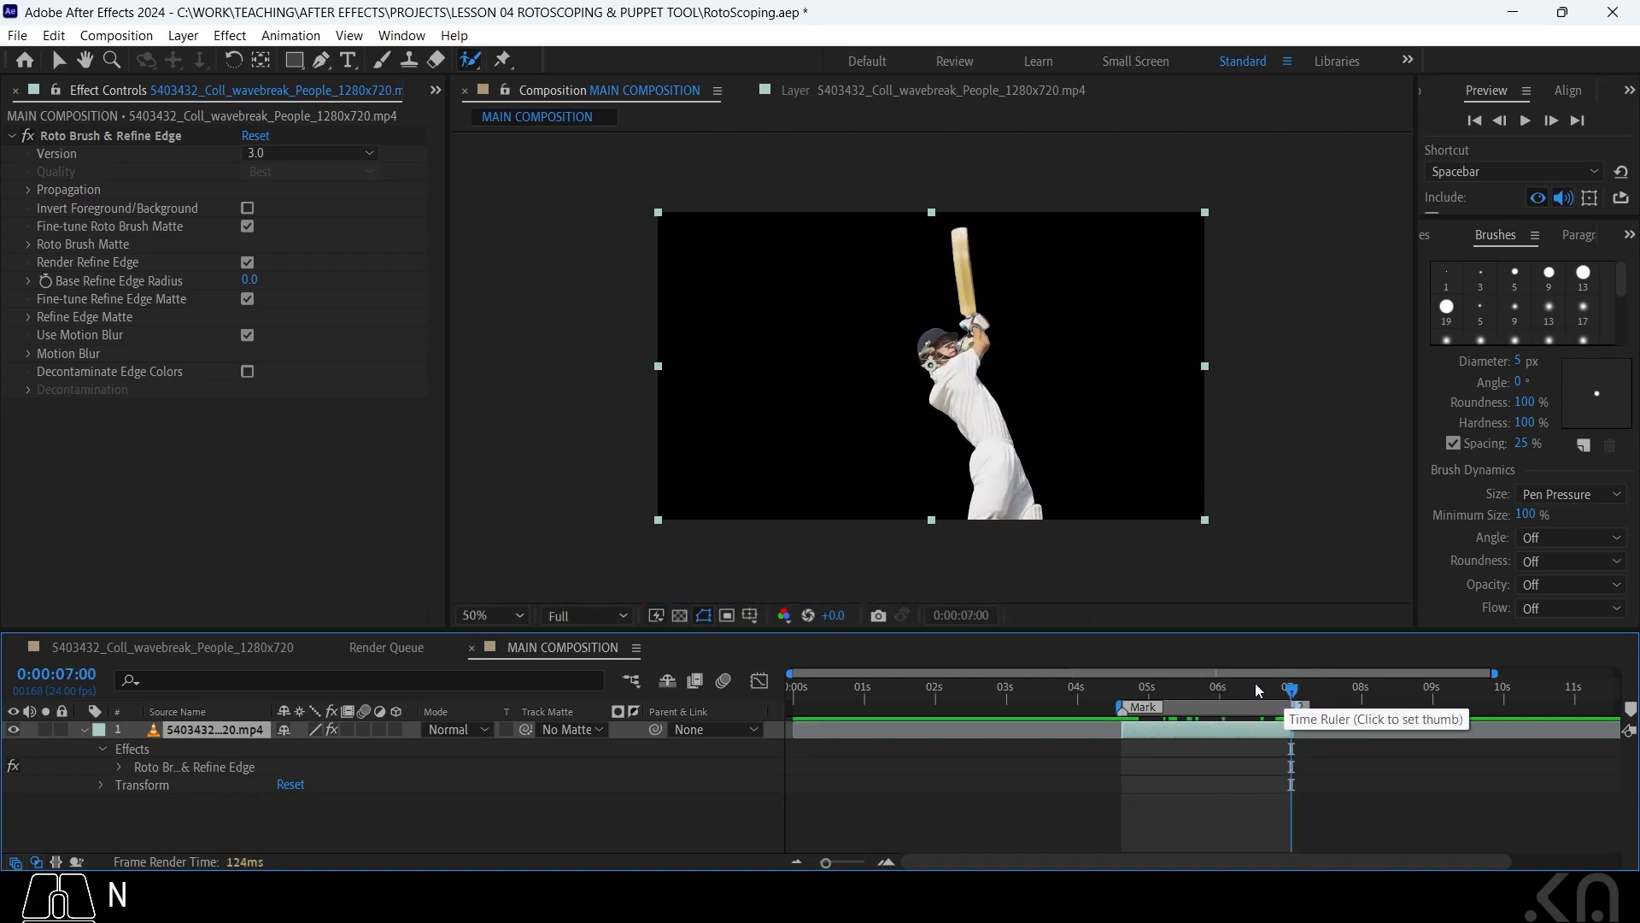
{"action": "left_click", "coordinate": [1165, 689]}
{"action": "left_click_drag", "start_coordinate": [1165, 688], "coordinate": [1123, 689]}
{"action": "key", "text": "b"}
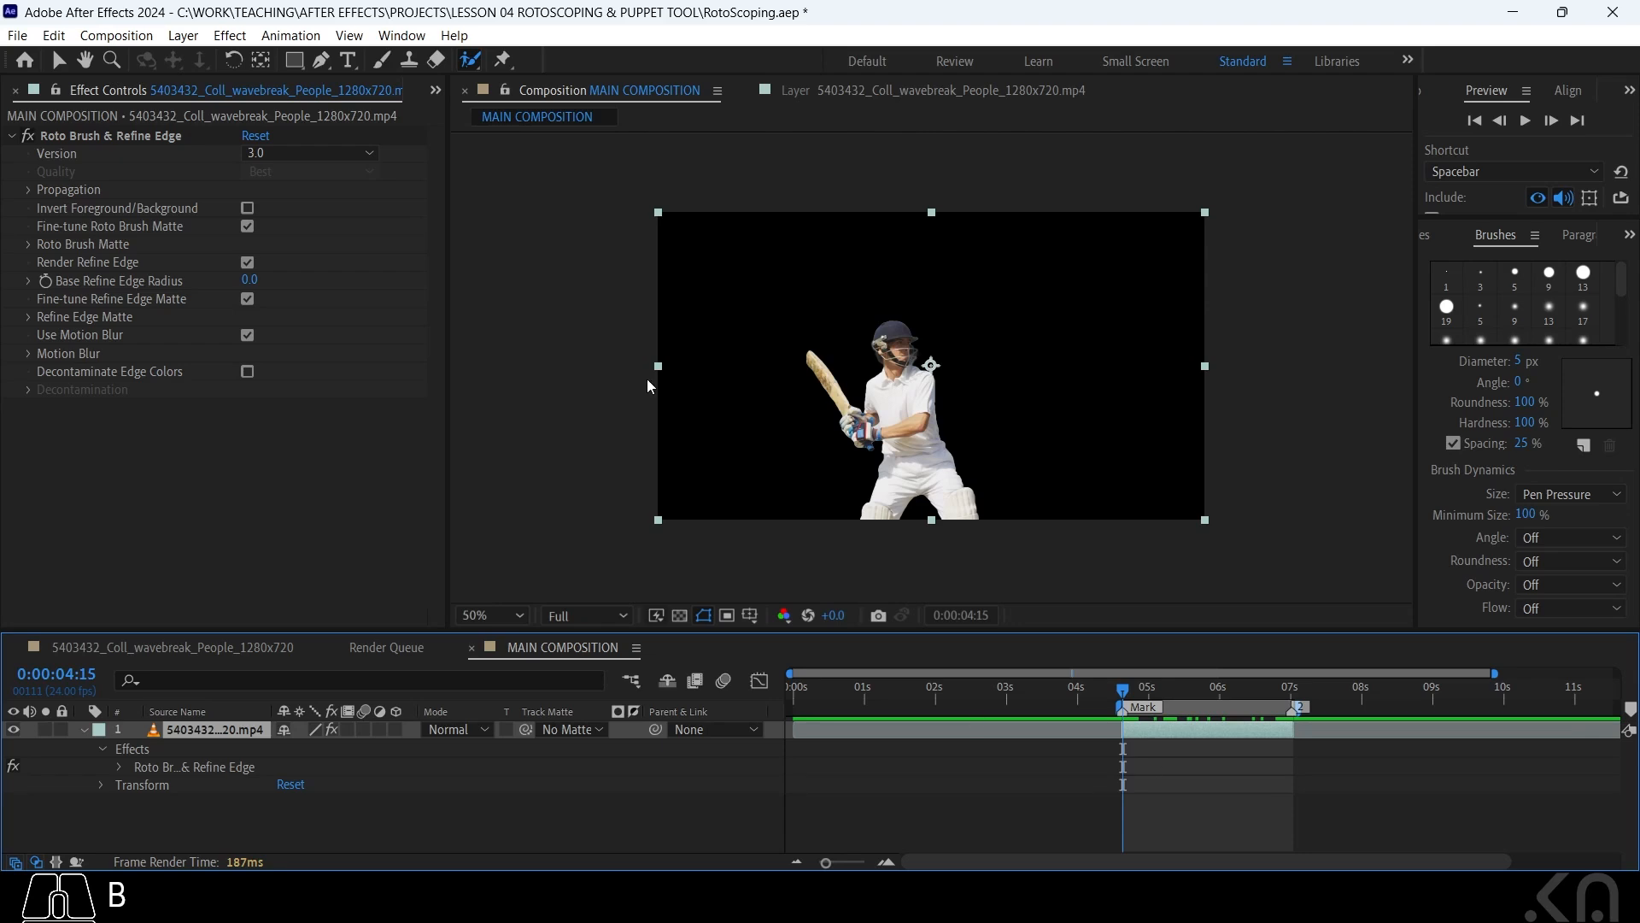
Add MAIN COMPOSITION to the render queue and set its output module to QuickTime format with RGB + Alpha channels
{"action": "left_click", "coordinate": [116, 35]}
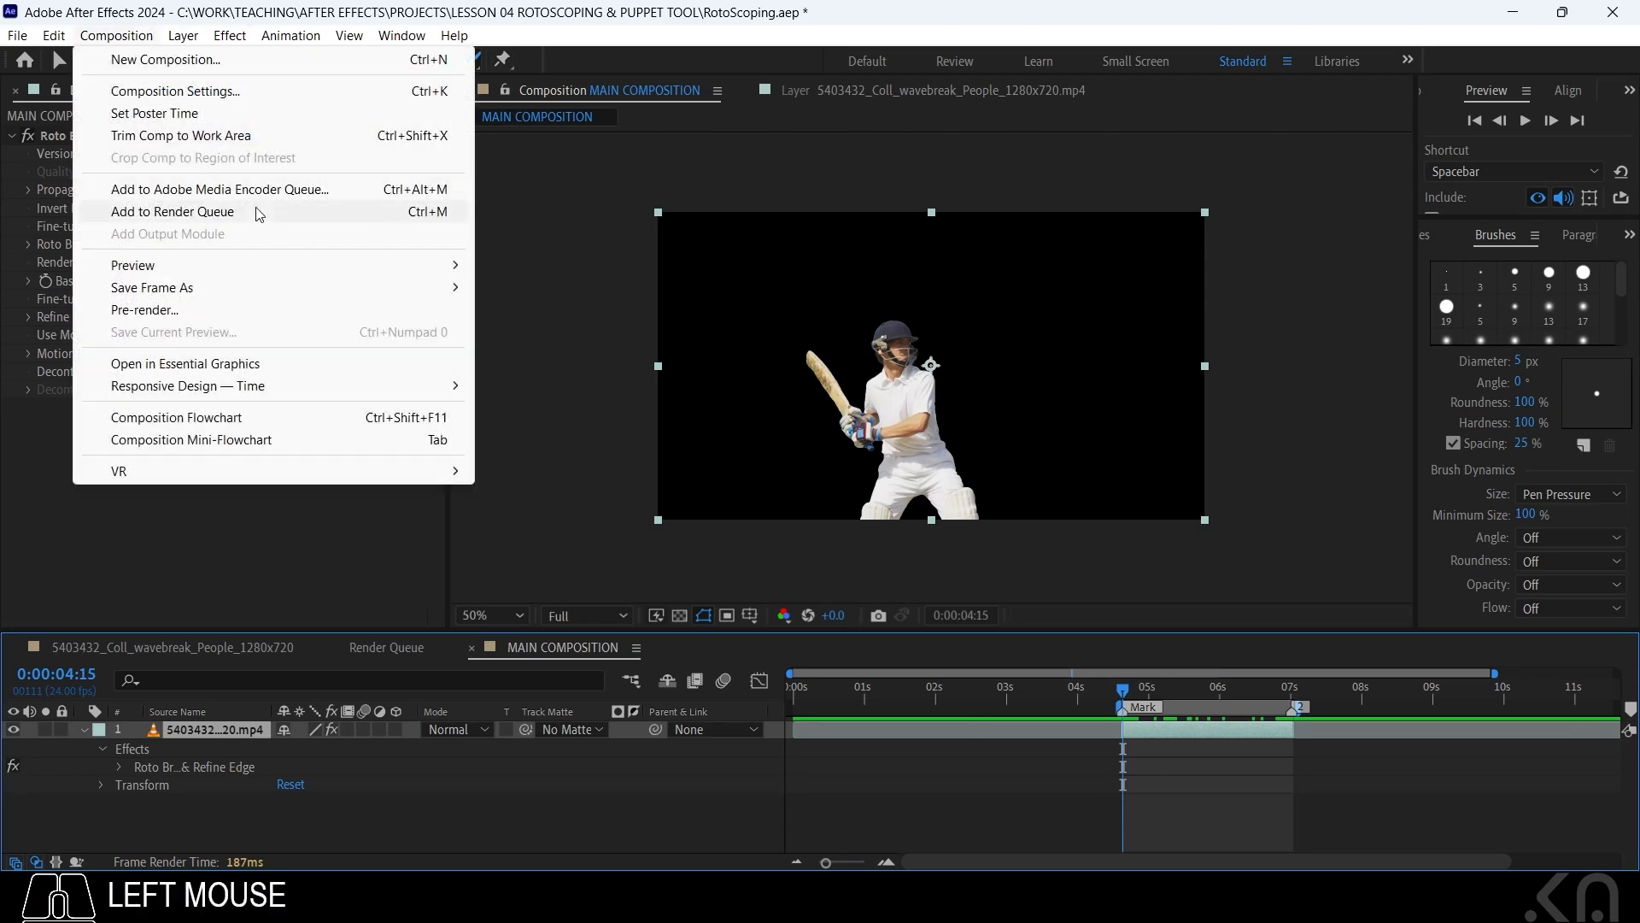
{"action": "left_click", "coordinate": [248, 214]}
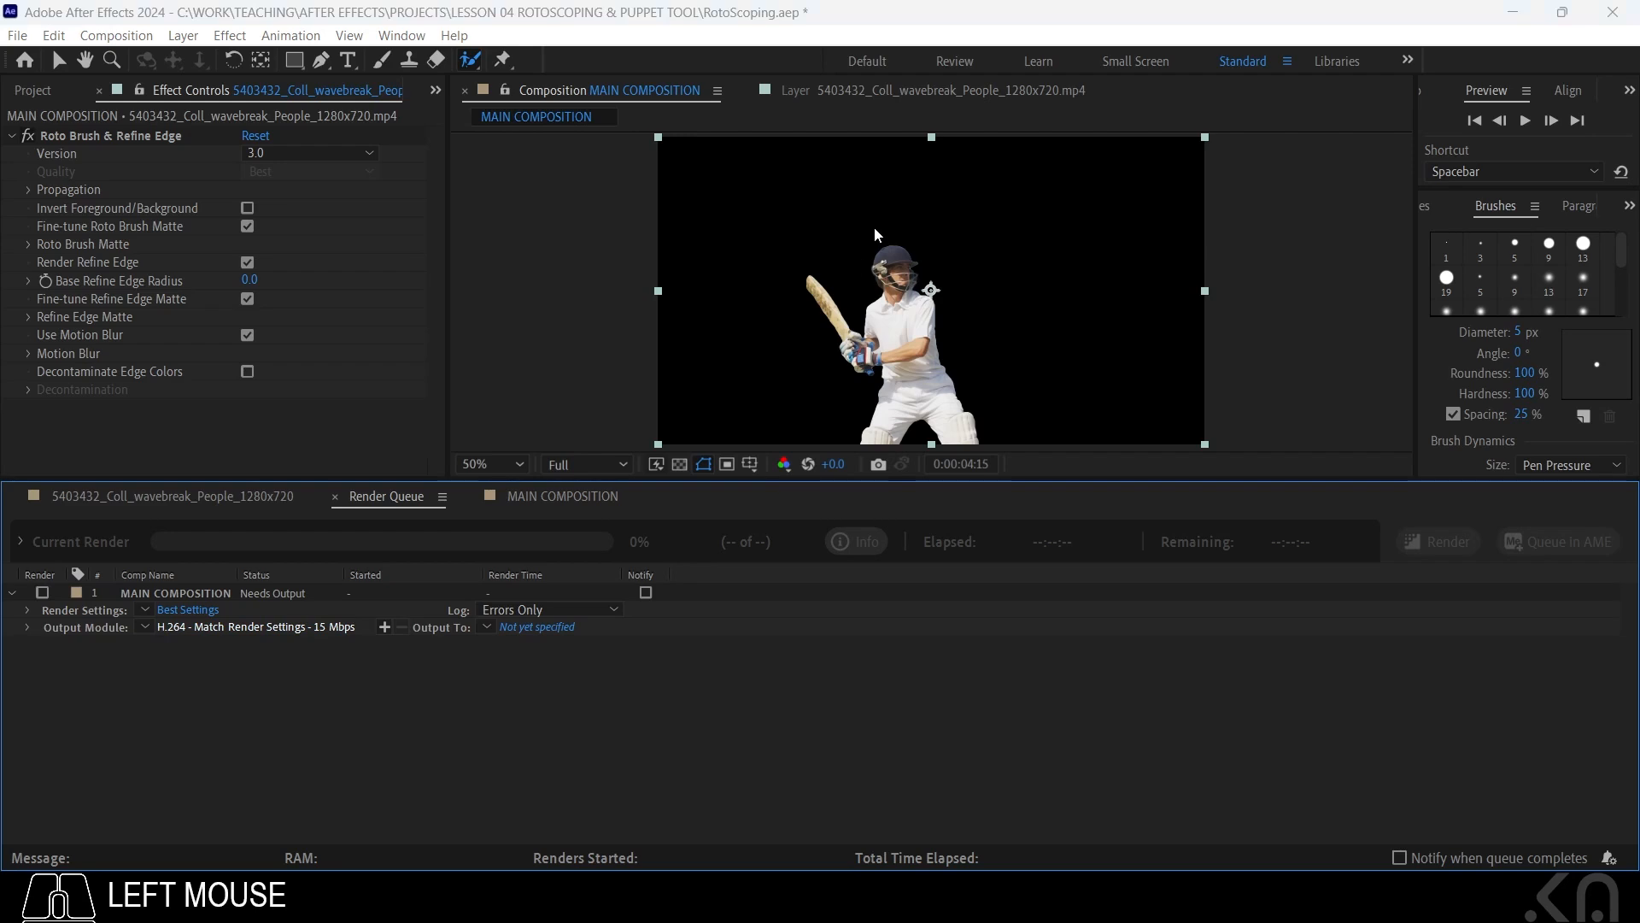
{"action": "left_click", "coordinate": [299, 627]}
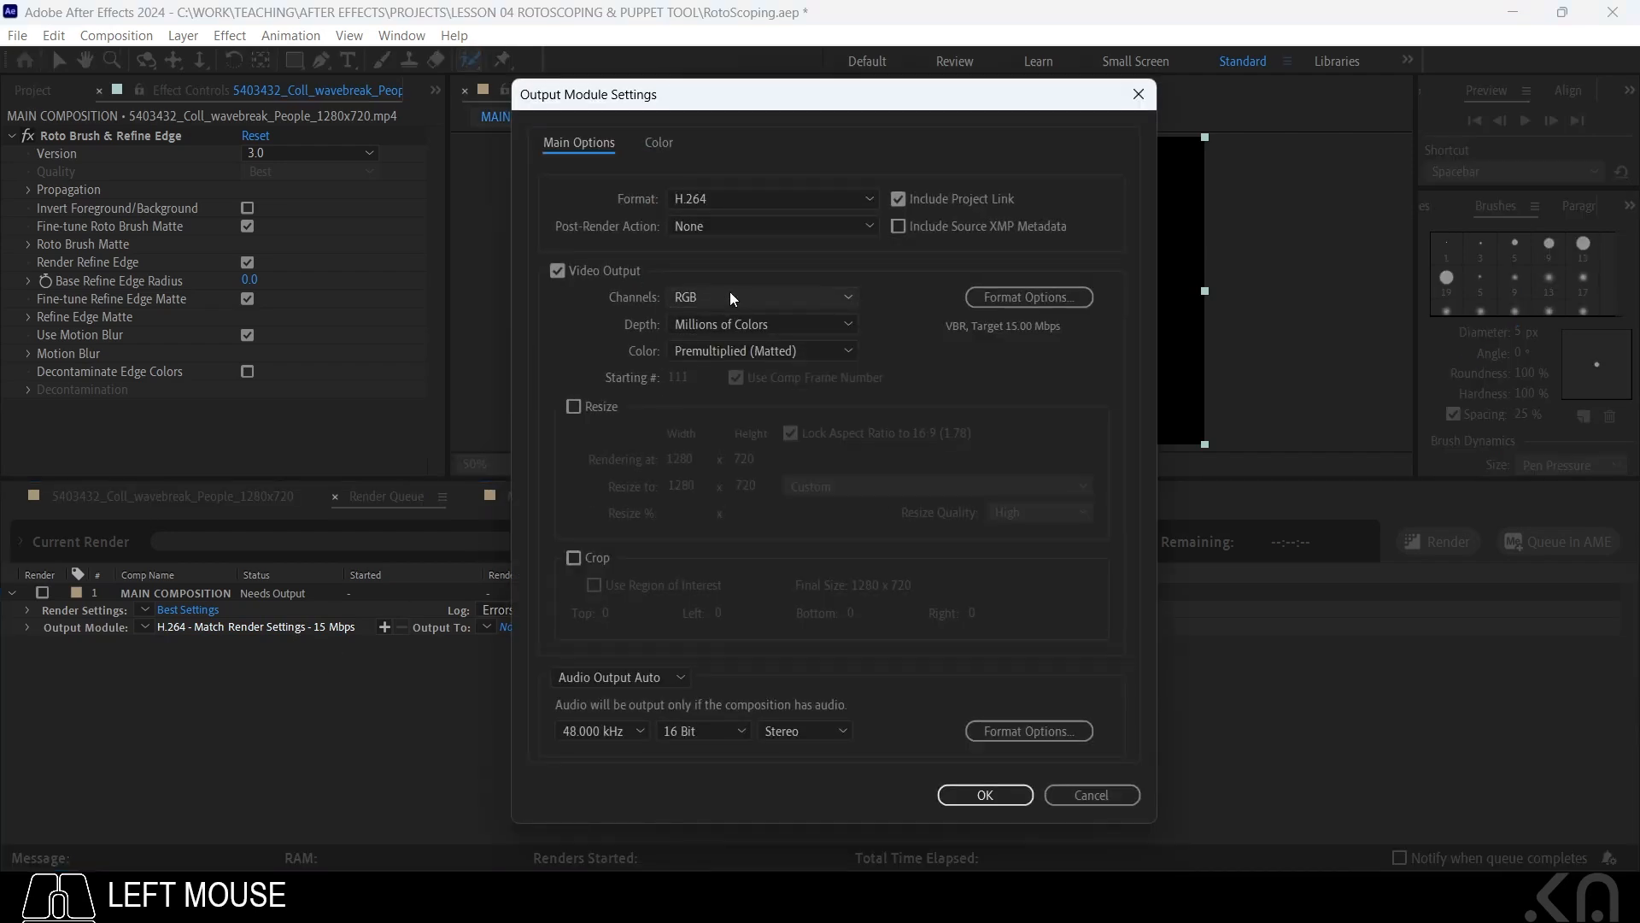
{"action": "left_click", "coordinate": [747, 204]}
{"action": "left_click", "coordinate": [755, 454]}
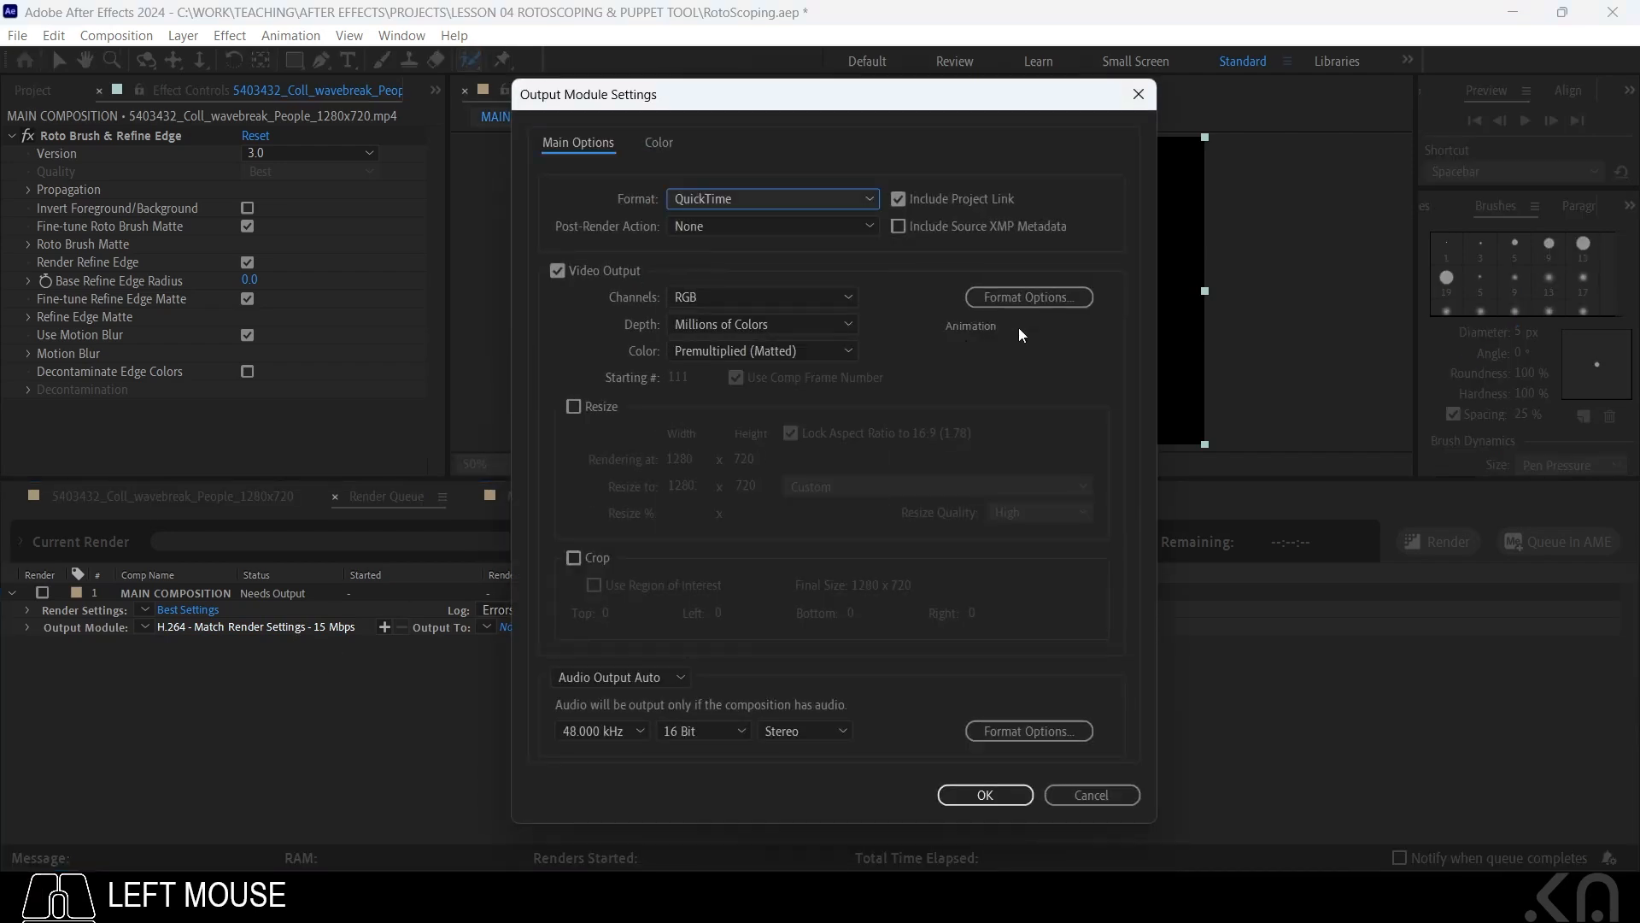
{"action": "left_click", "coordinate": [1030, 296]}
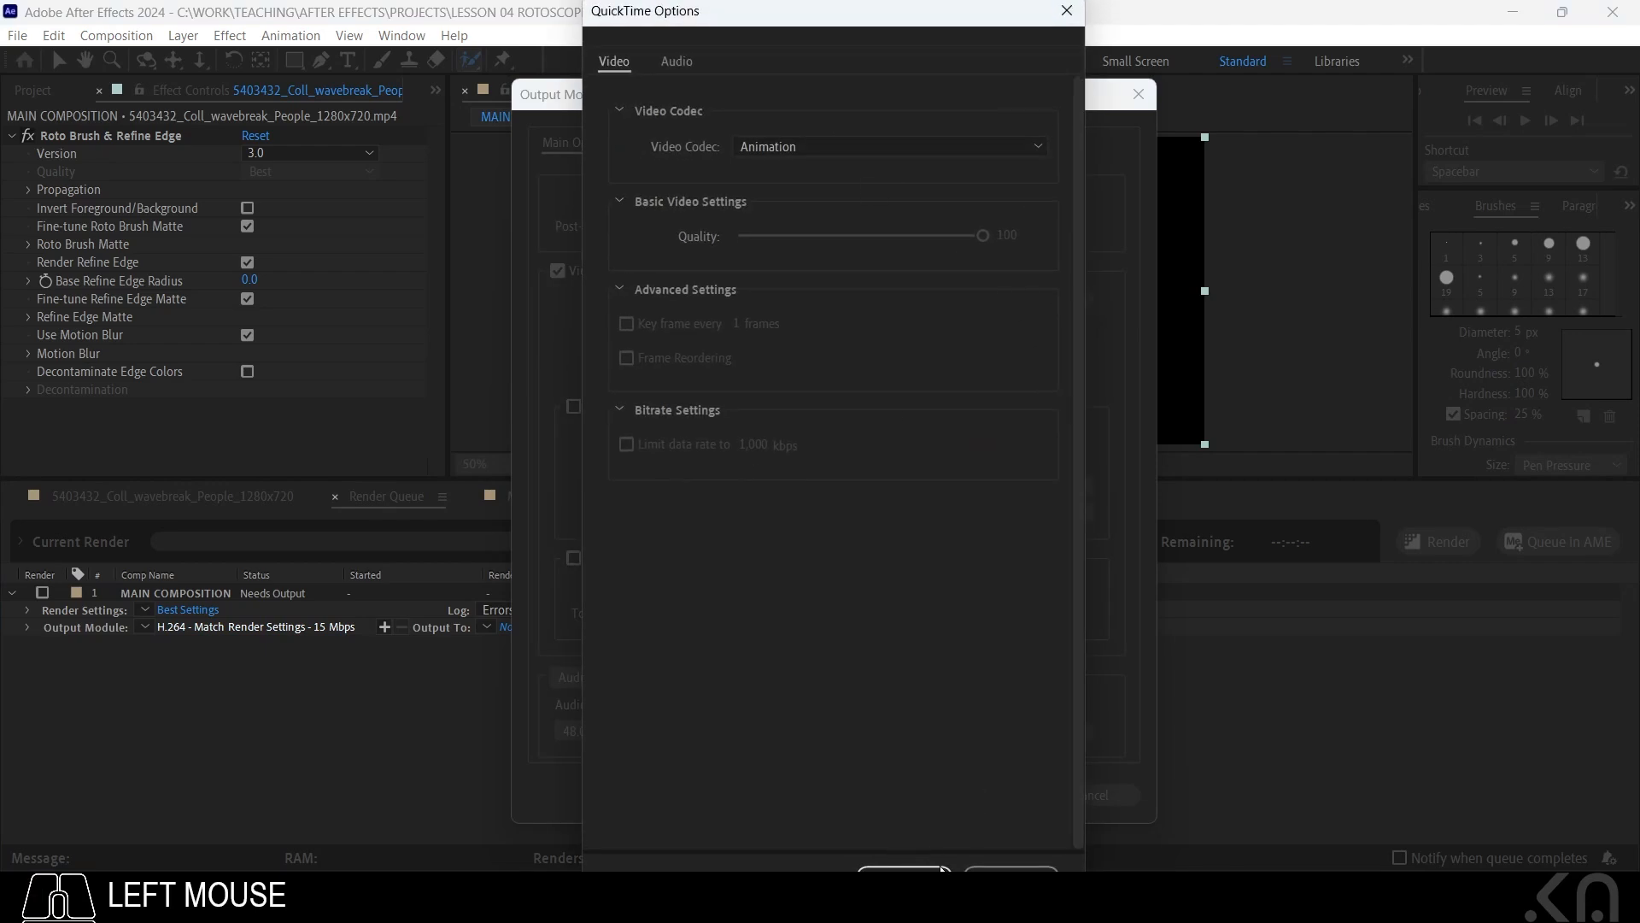
{"action": "key", "text": "Return"}
{"action": "left_click", "coordinate": [753, 297]}
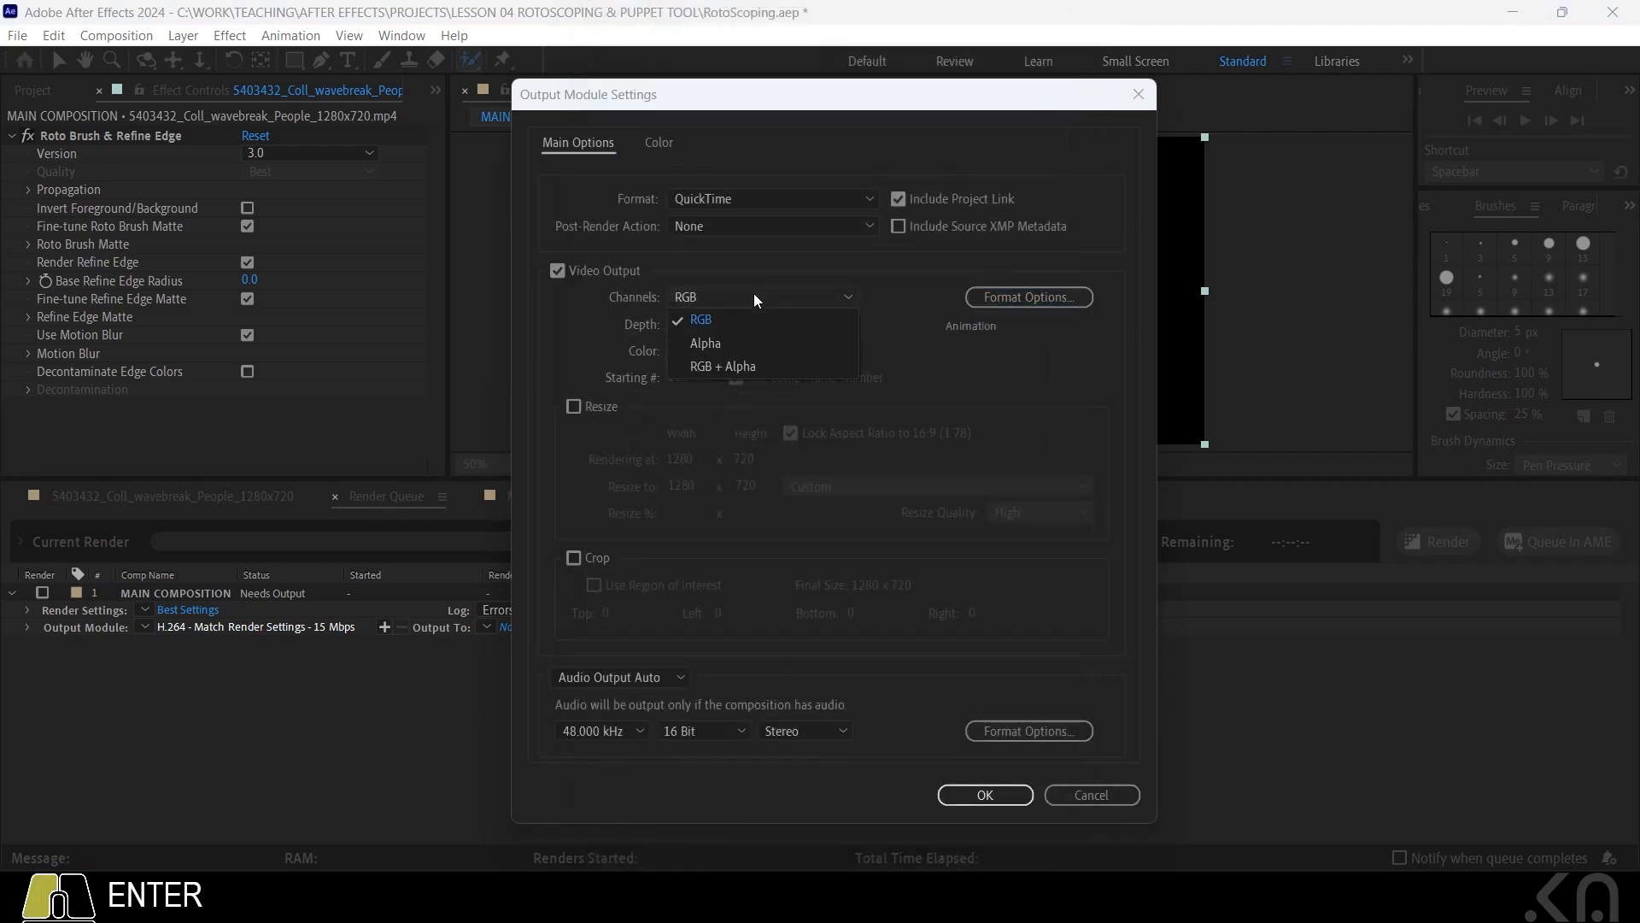
{"action": "left_click", "coordinate": [753, 365]}
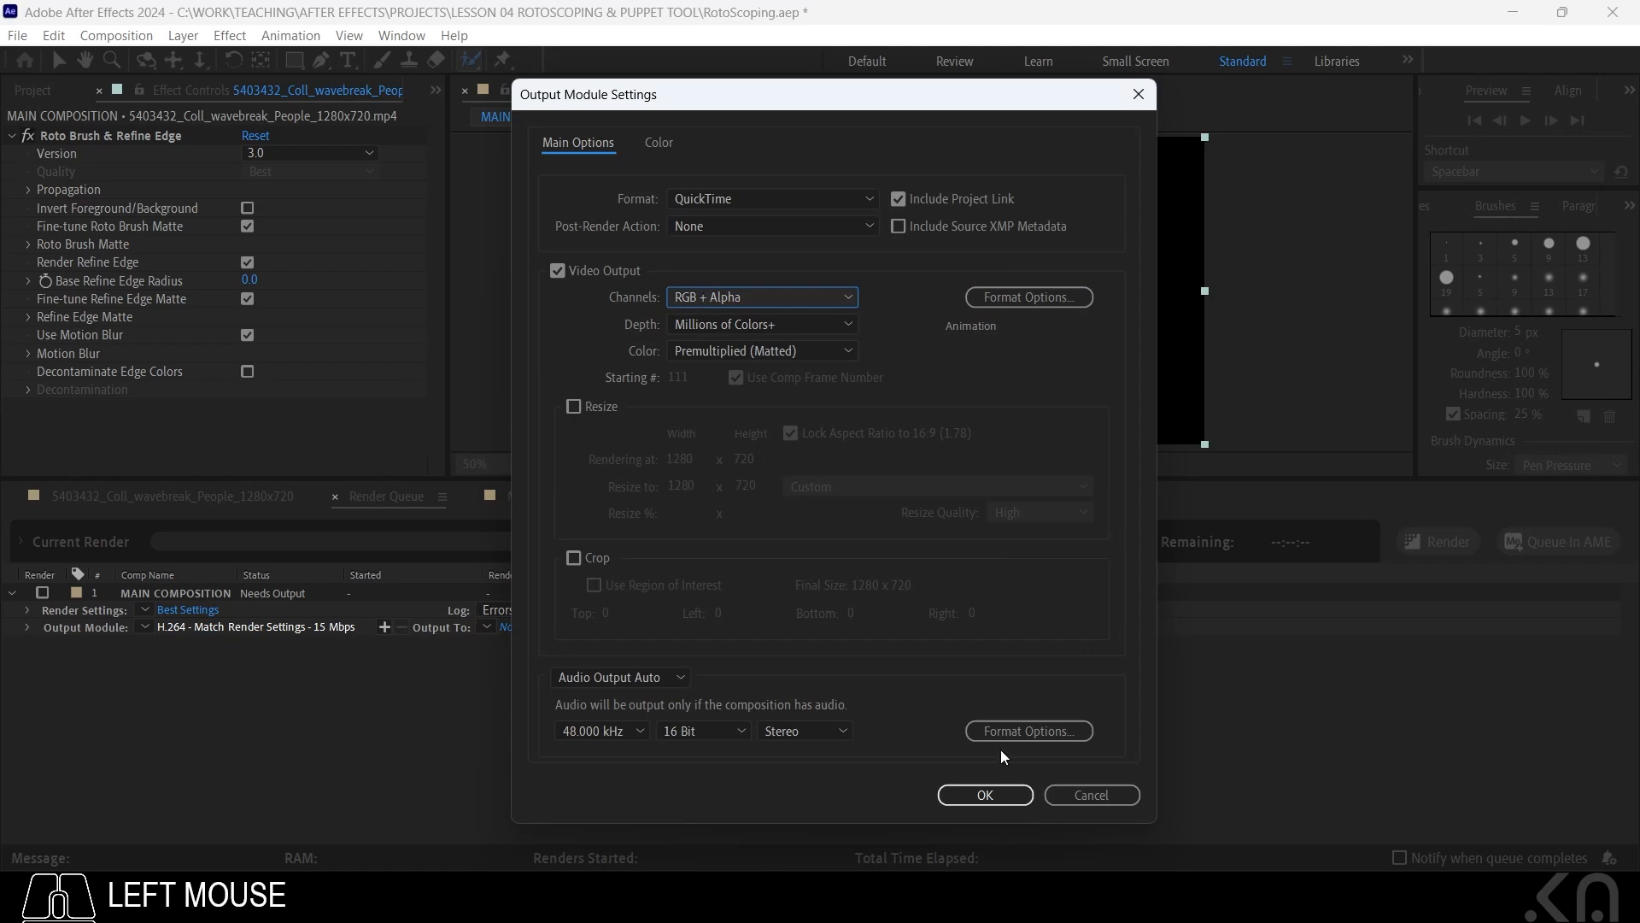
{"action": "left_click", "coordinate": [984, 795]}
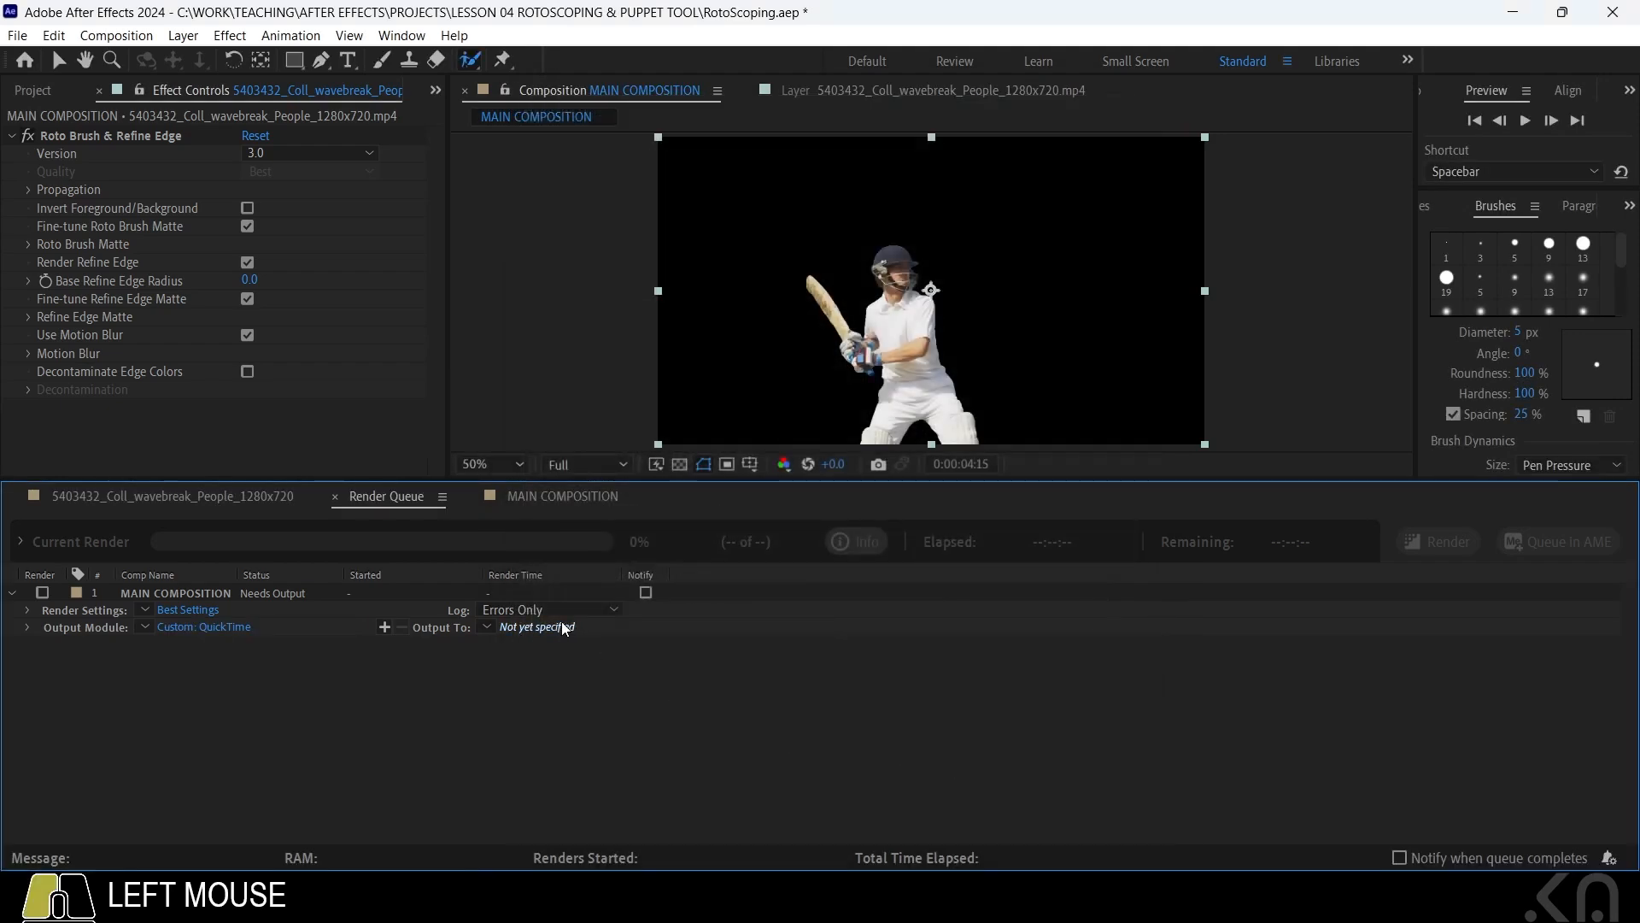
Set the output movie to a file named Mask in the Footages folder and render it
{"action": "left_click", "coordinate": [556, 627]}
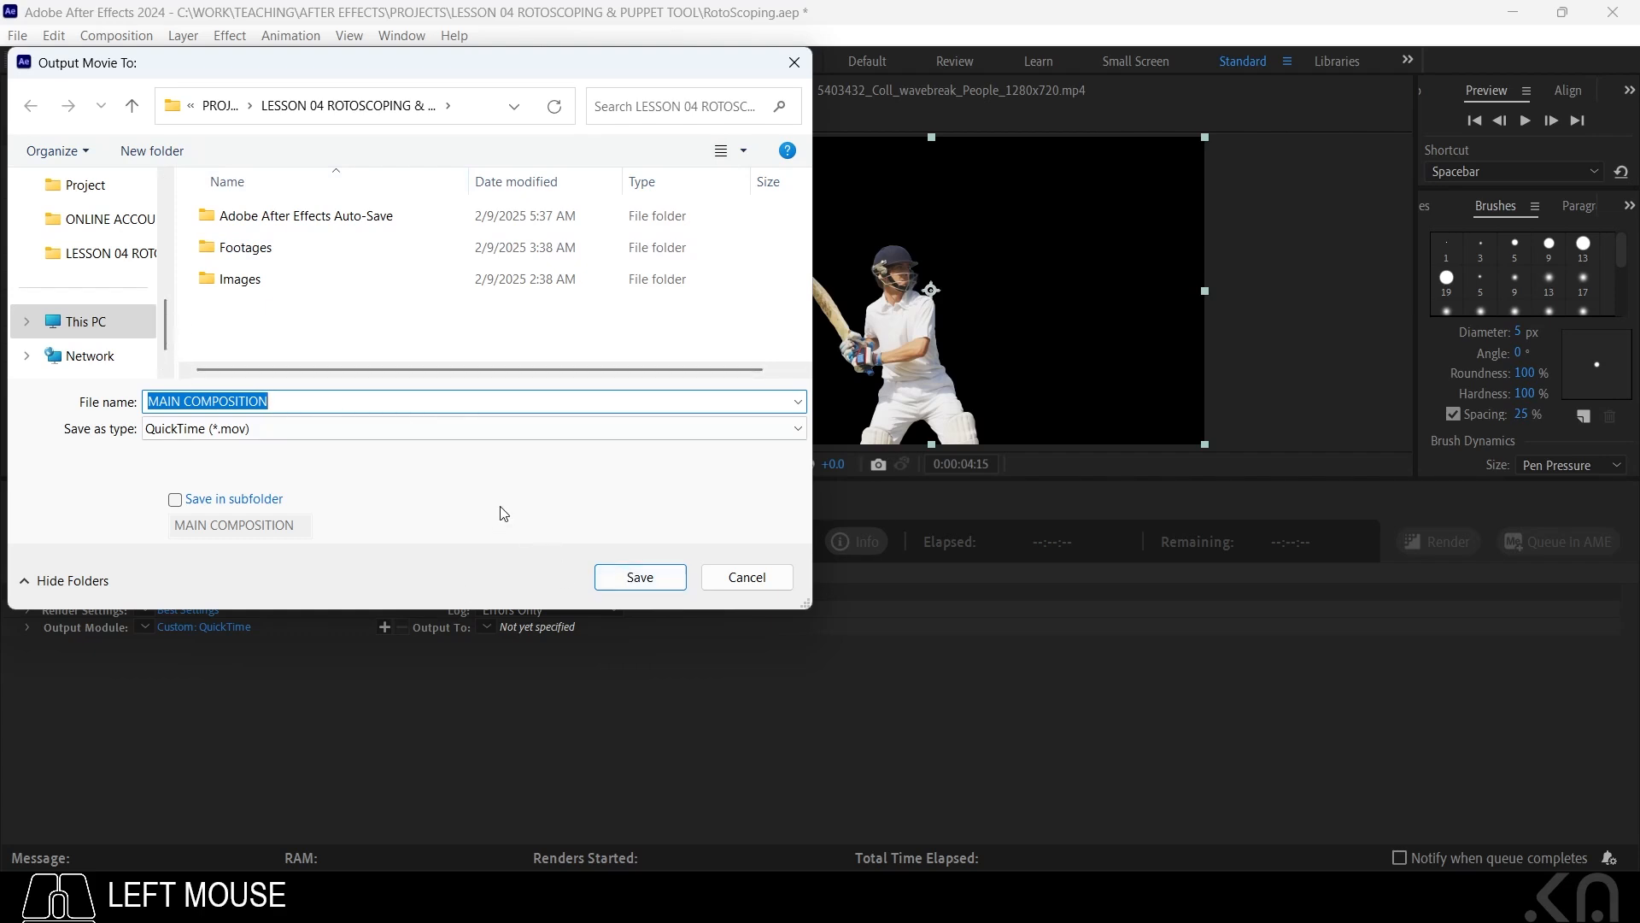
{"action": "type", "text": "Mask"}
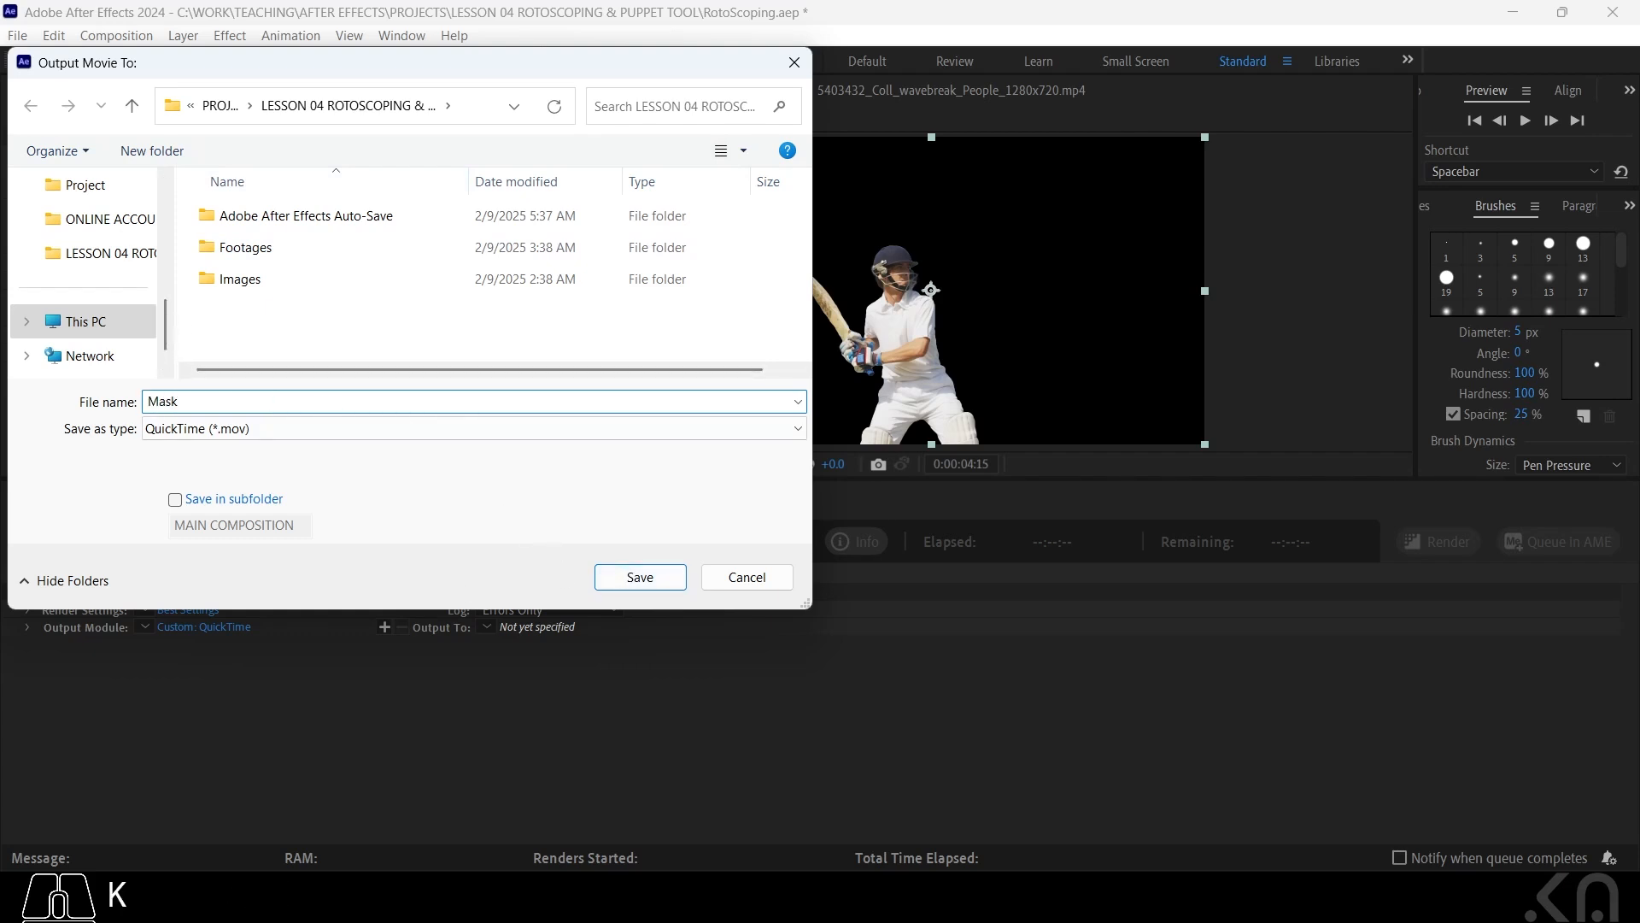
{"action": "double_click", "coordinate": [295, 248]}
{"action": "left_click", "coordinate": [269, 399]}
{"action": "left_click", "coordinate": [640, 578]}
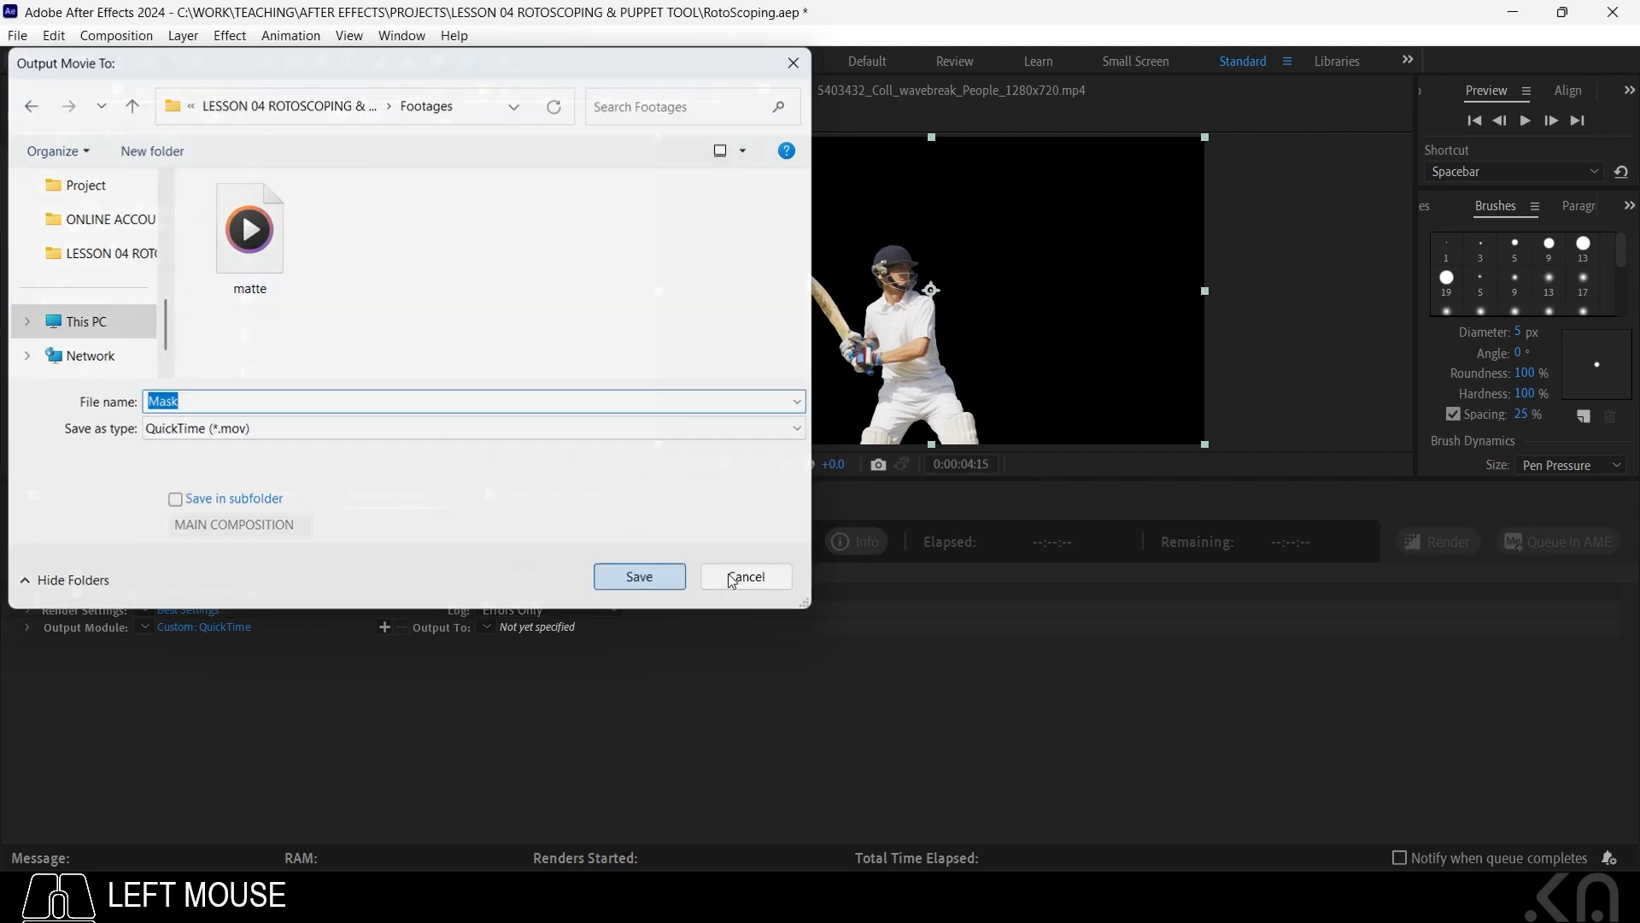
{"action": "left_click", "coordinate": [1439, 541]}
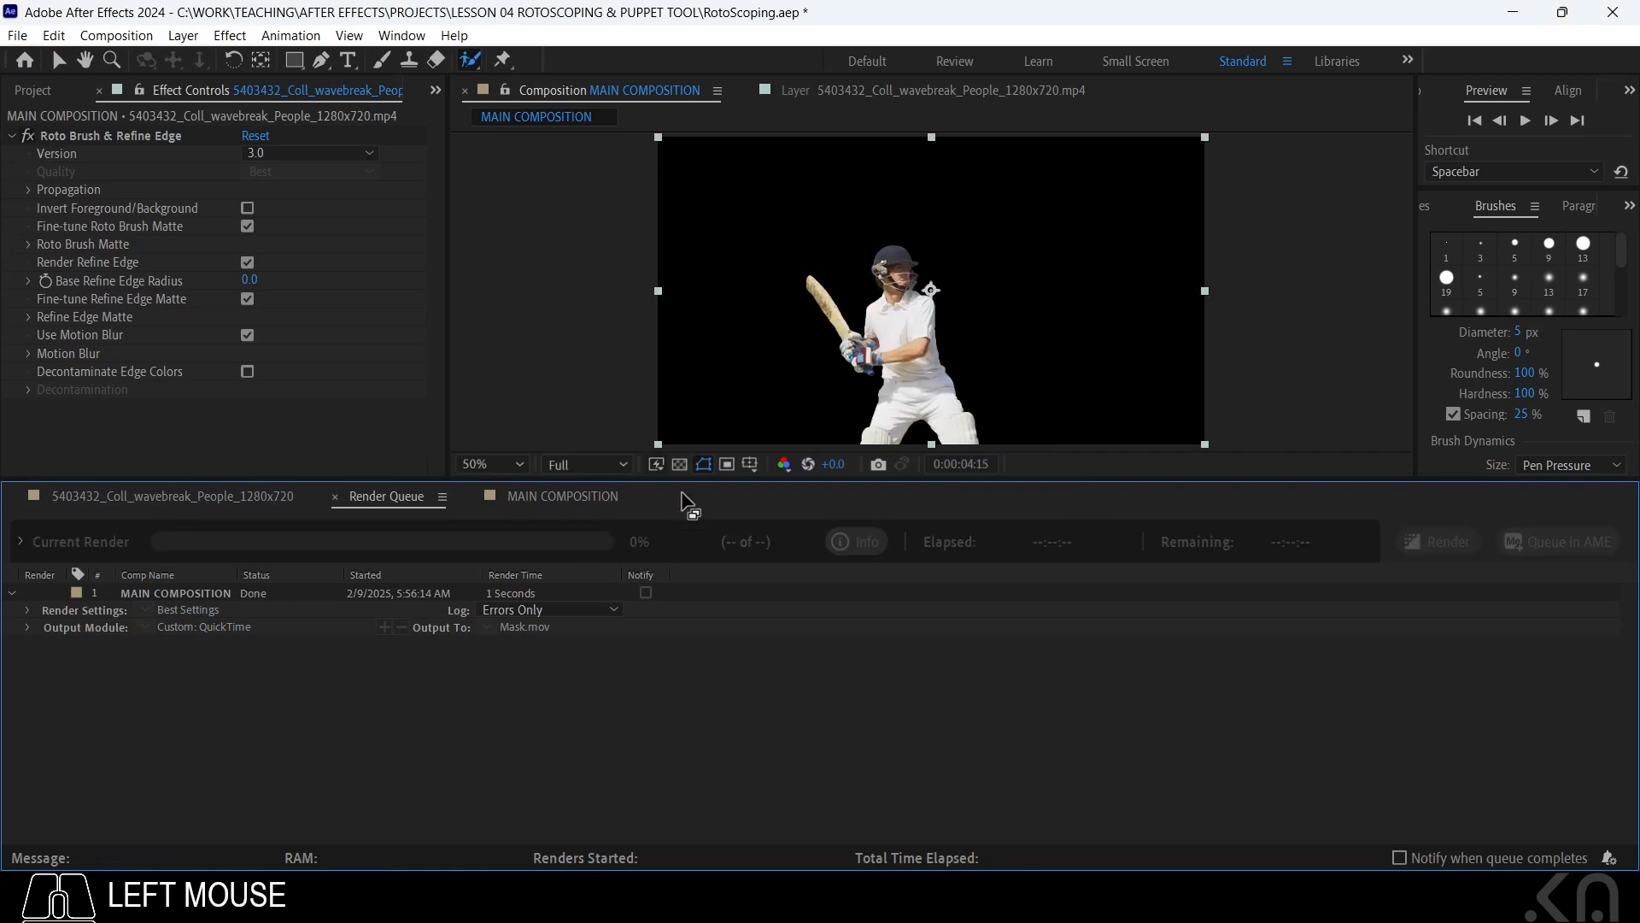
Import the rendered Mask movie from the Footages folder into the project and scrub its footage to check the cutout
{"action": "left_click", "coordinate": [542, 502]}
{"action": "mouse_move", "coordinate": [906, 904]}
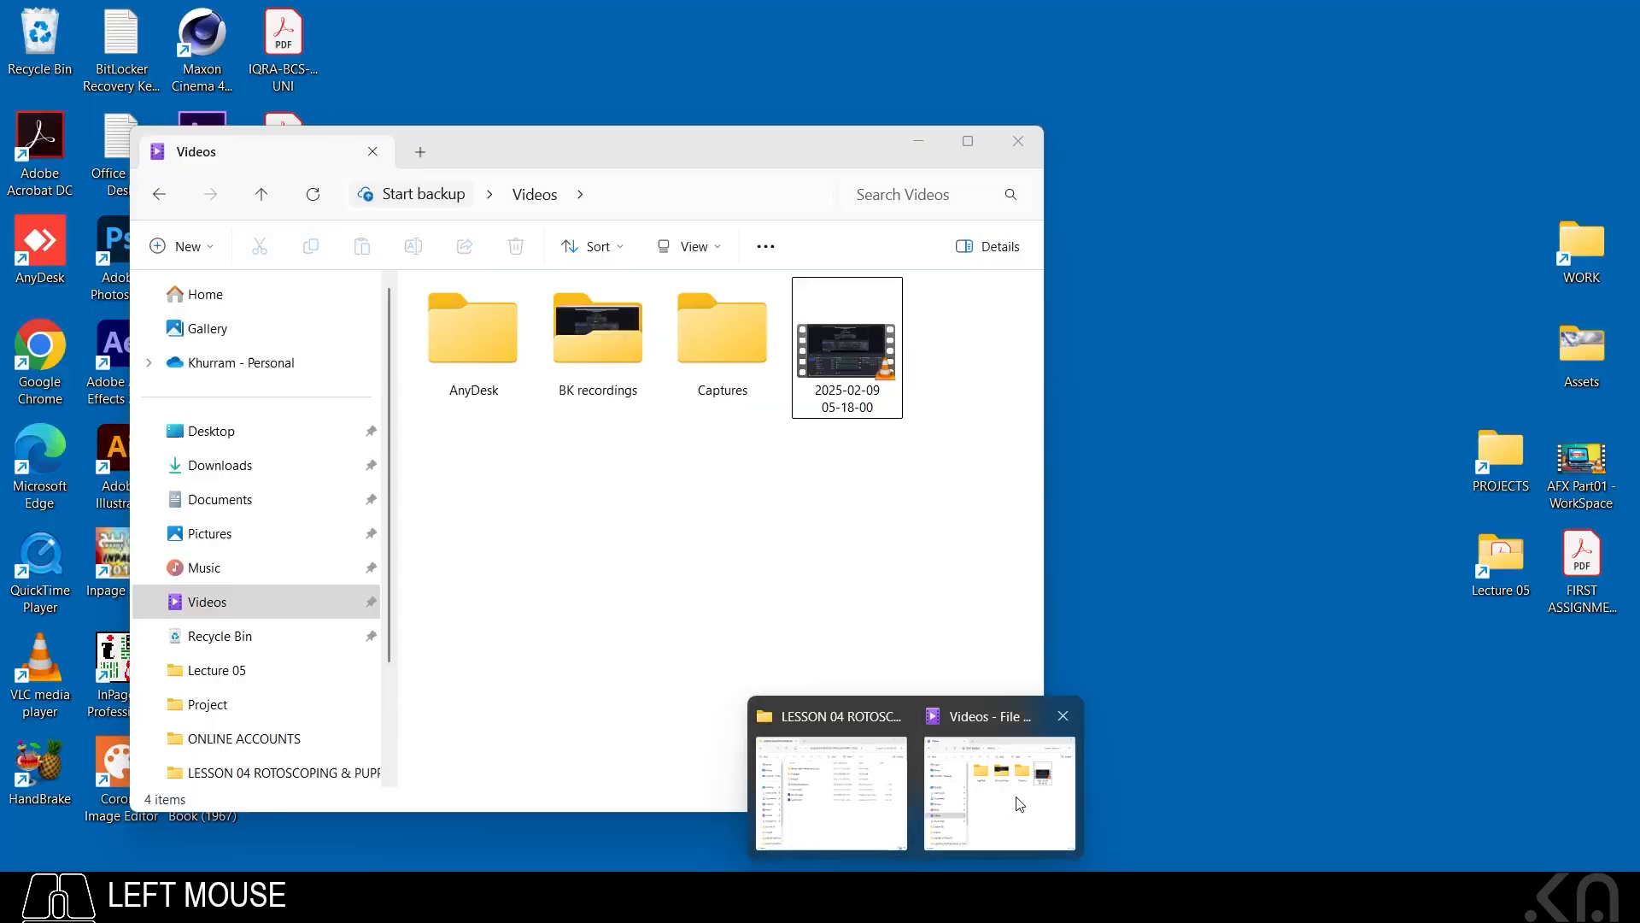
{"action": "left_click", "coordinate": [1017, 799]}
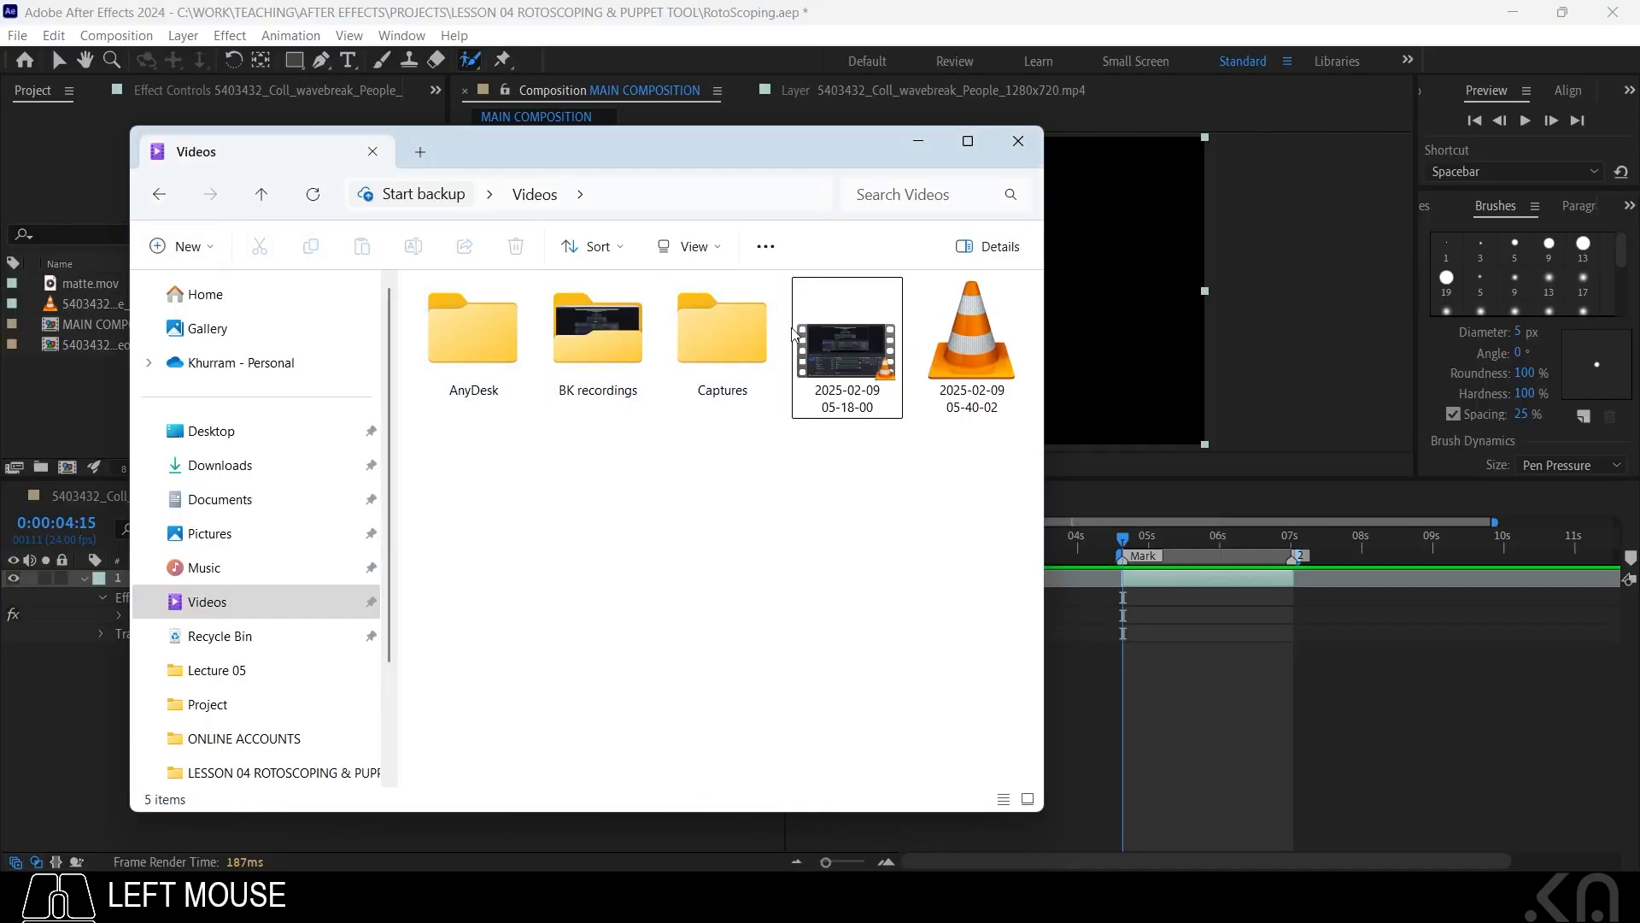
{"action": "left_click", "coordinate": [1017, 141]}
{"action": "mouse_move", "coordinate": [906, 904]}
{"action": "left_click", "coordinate": [916, 773]}
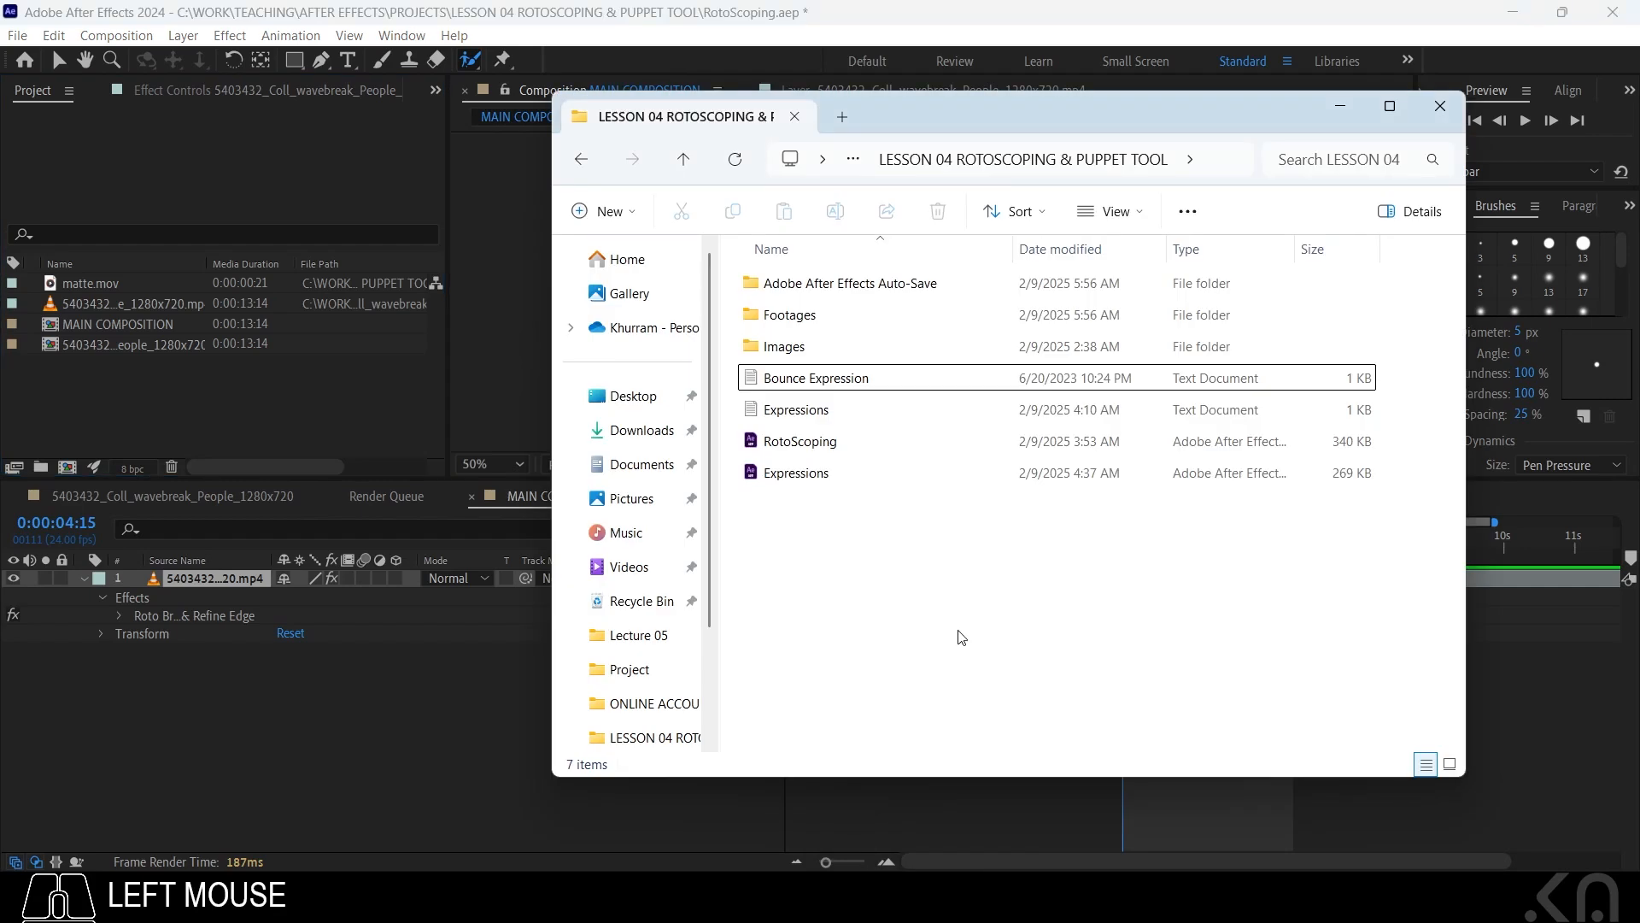
{"action": "double_click", "coordinate": [832, 323]}
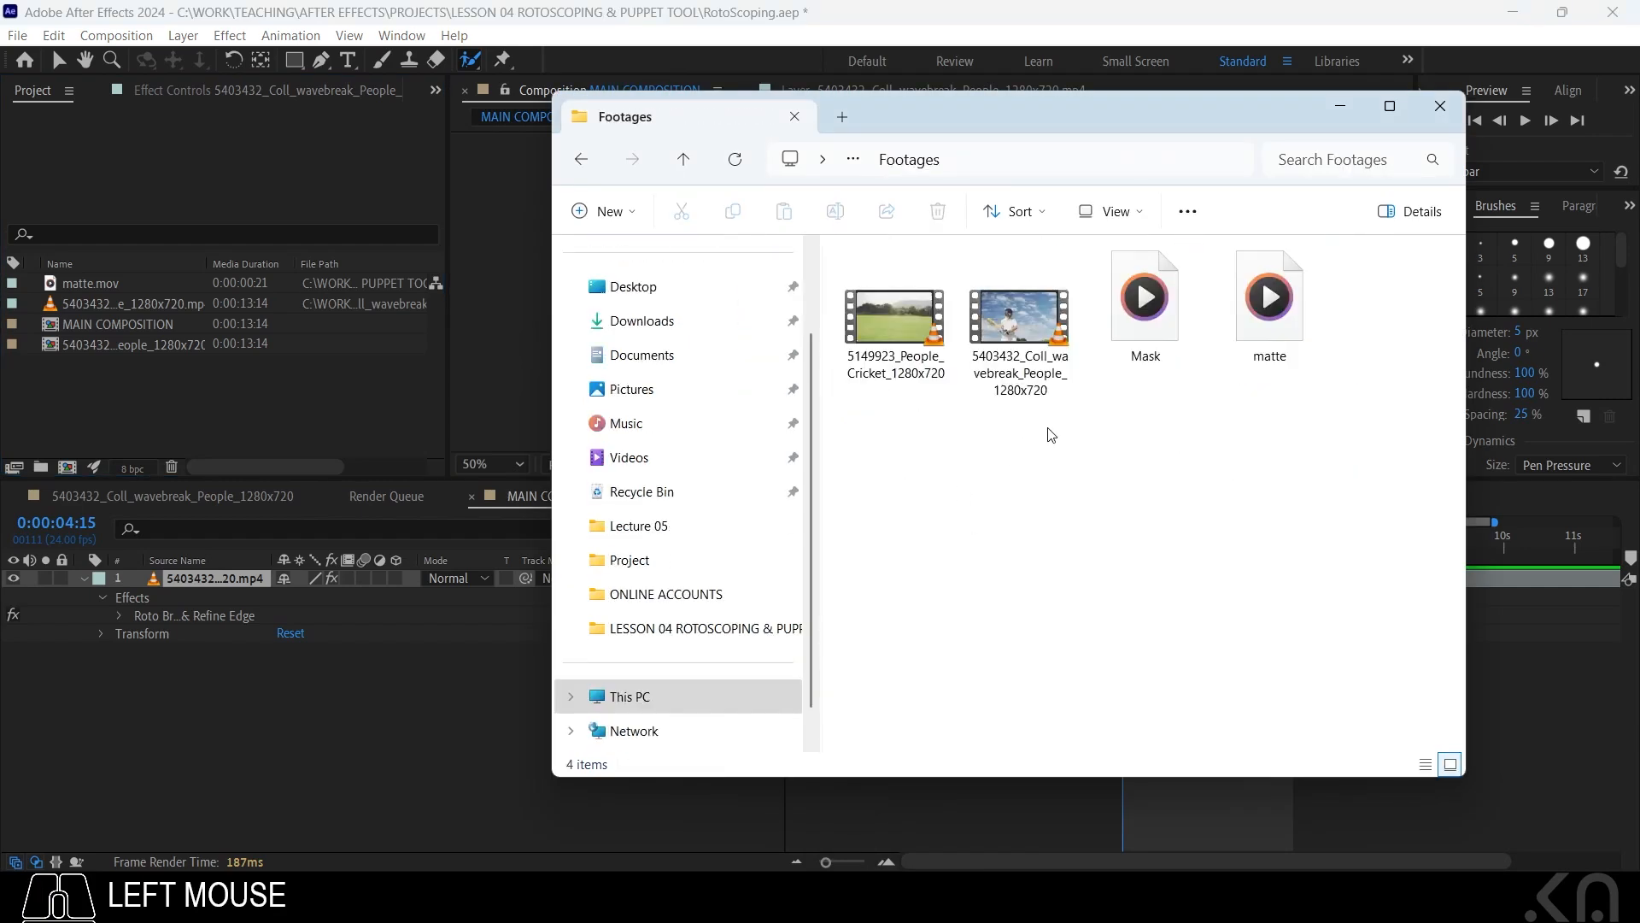
{"action": "left_click_drag", "start_coordinate": [1153, 312], "coordinate": [1146, 547]}
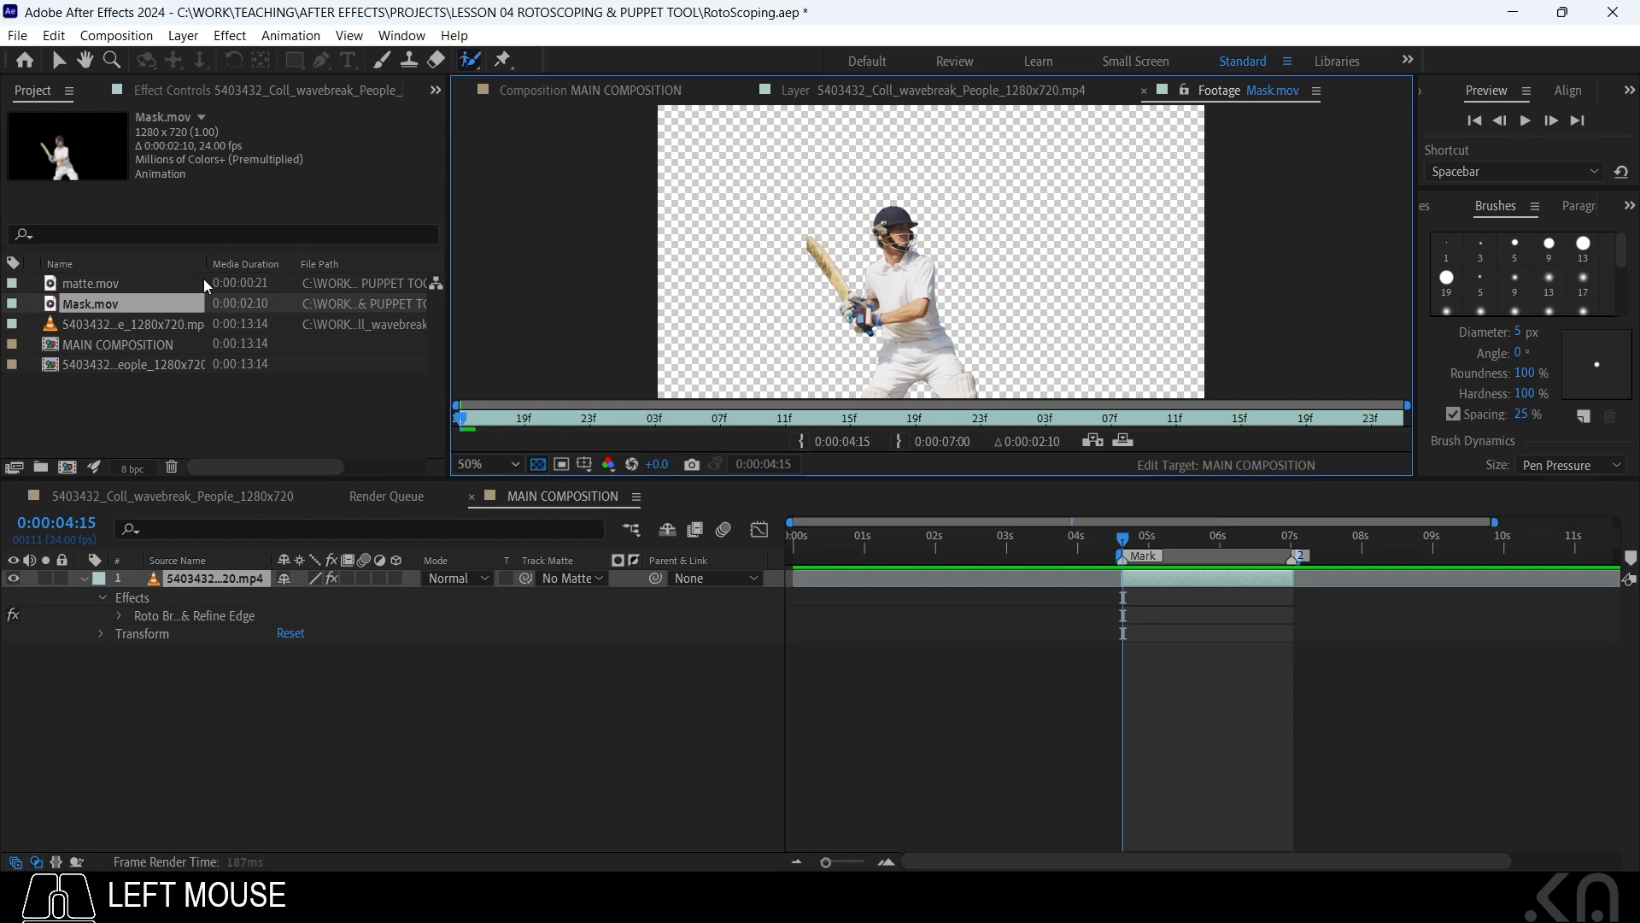
{"action": "left_click_drag", "start_coordinate": [497, 419], "coordinate": [558, 419]}
Place Mask.mov in MAIN COMPOSITION starting at 0:00:04:15 and delete the original layer carrying the Roto Brush effect
{"action": "left_click", "coordinate": [656, 96]}
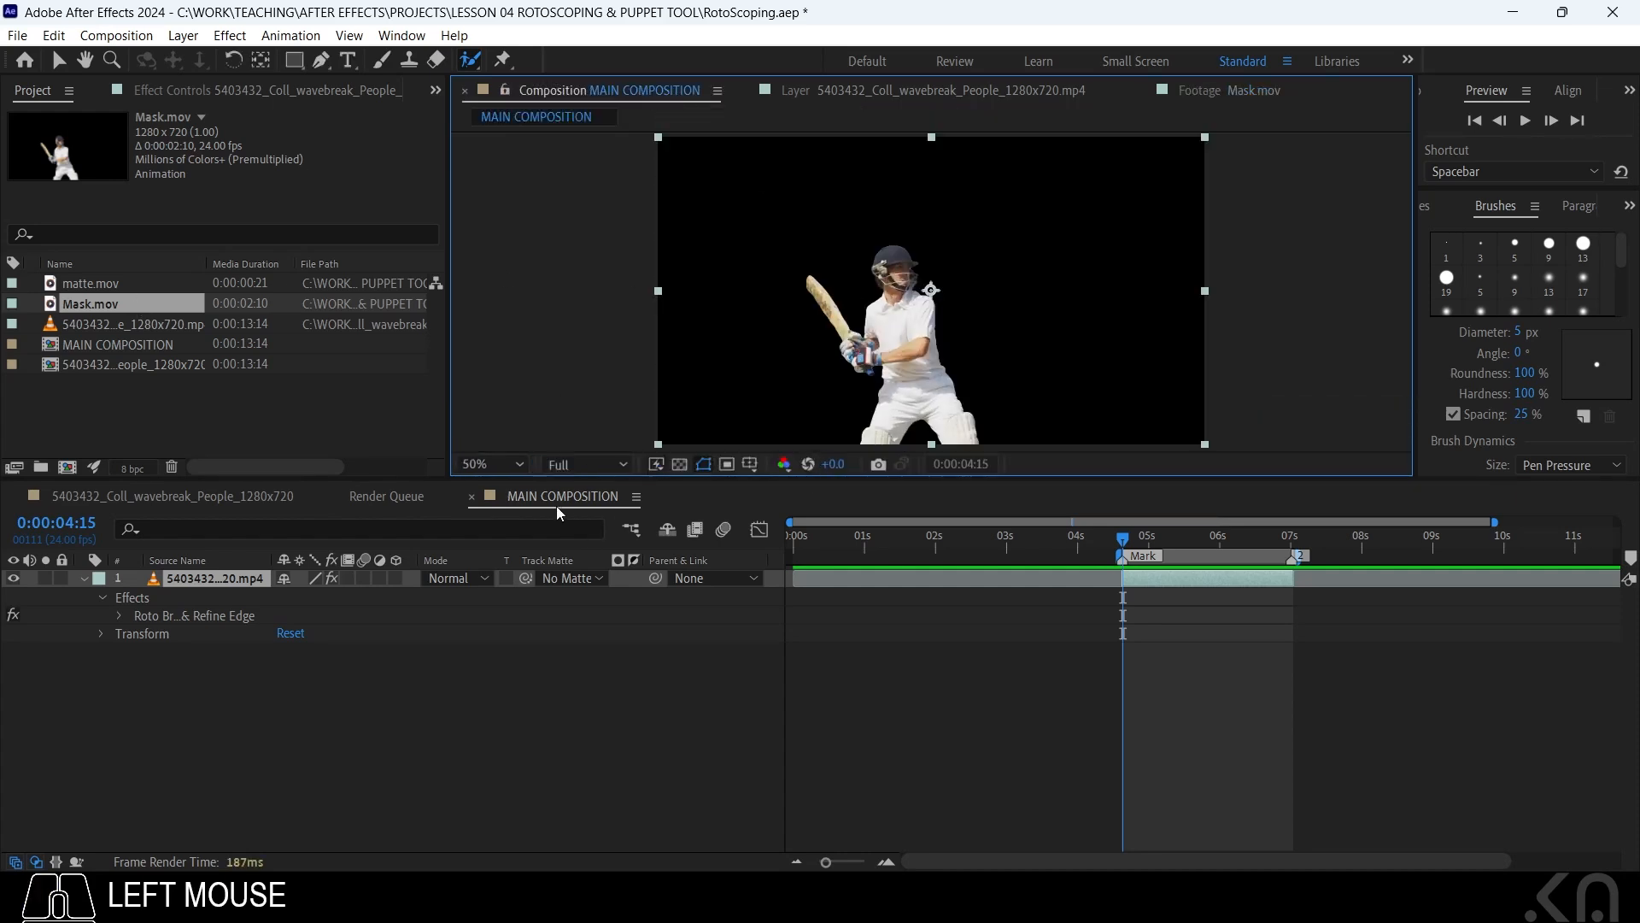
{"action": "left_click", "coordinate": [84, 301]}
{"action": "left_click_drag", "start_coordinate": [83, 301], "coordinate": [1205, 584]}
{"action": "left_click", "coordinate": [1146, 617]}
{"action": "left_click", "coordinate": [1152, 576]}
{"action": "left_click", "coordinate": [1156, 597]}
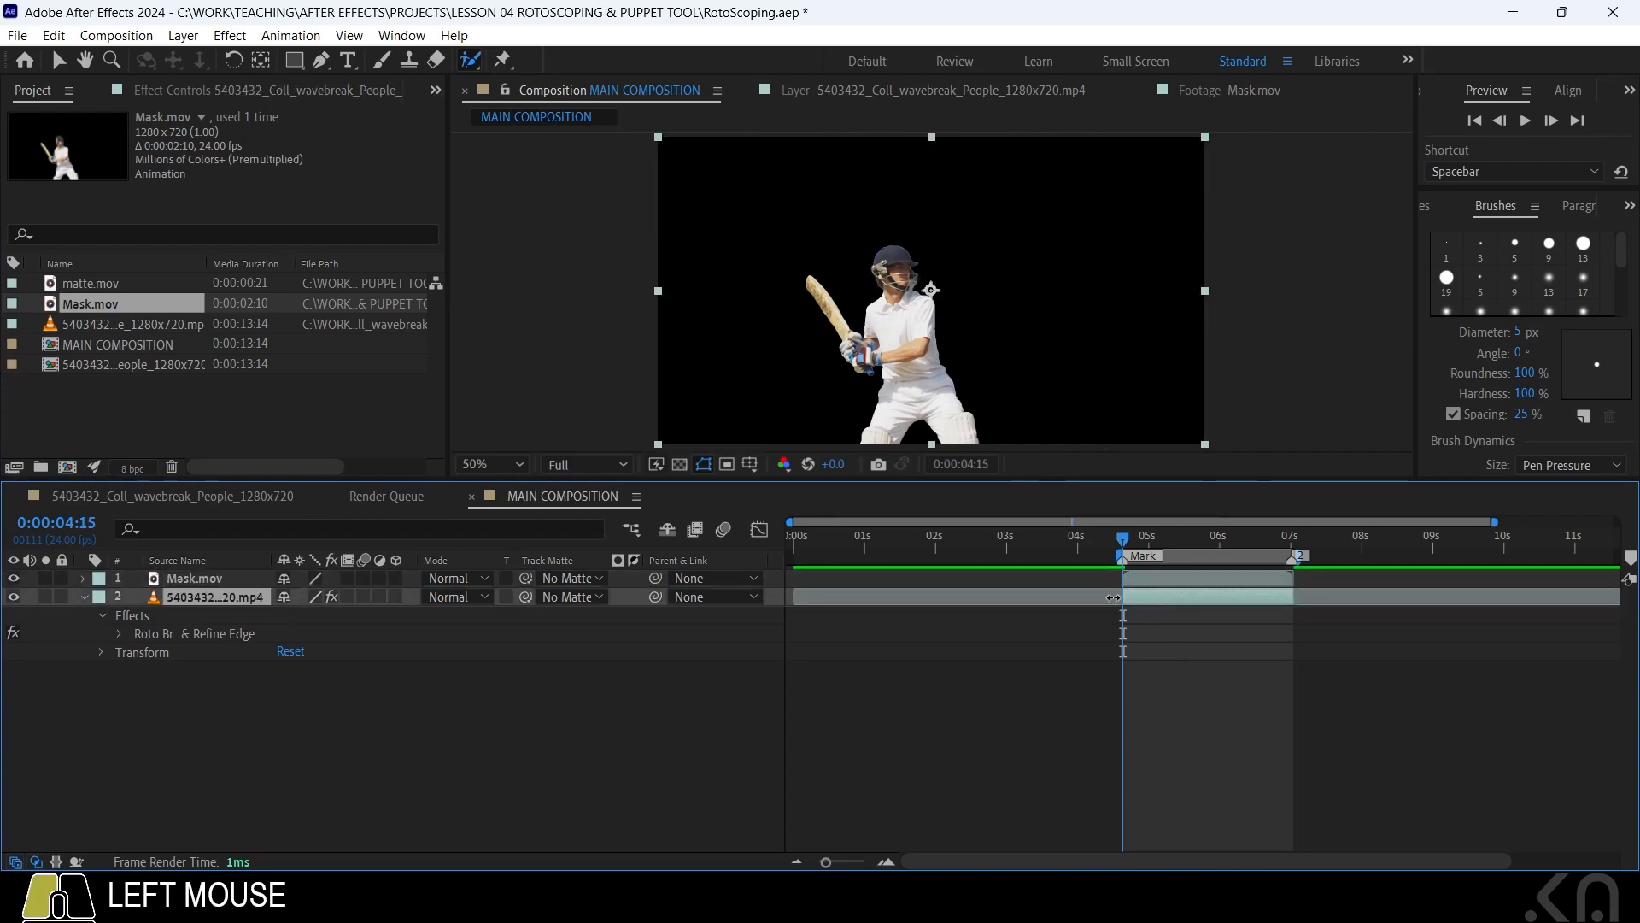
{"action": "key", "text": "Delete"}
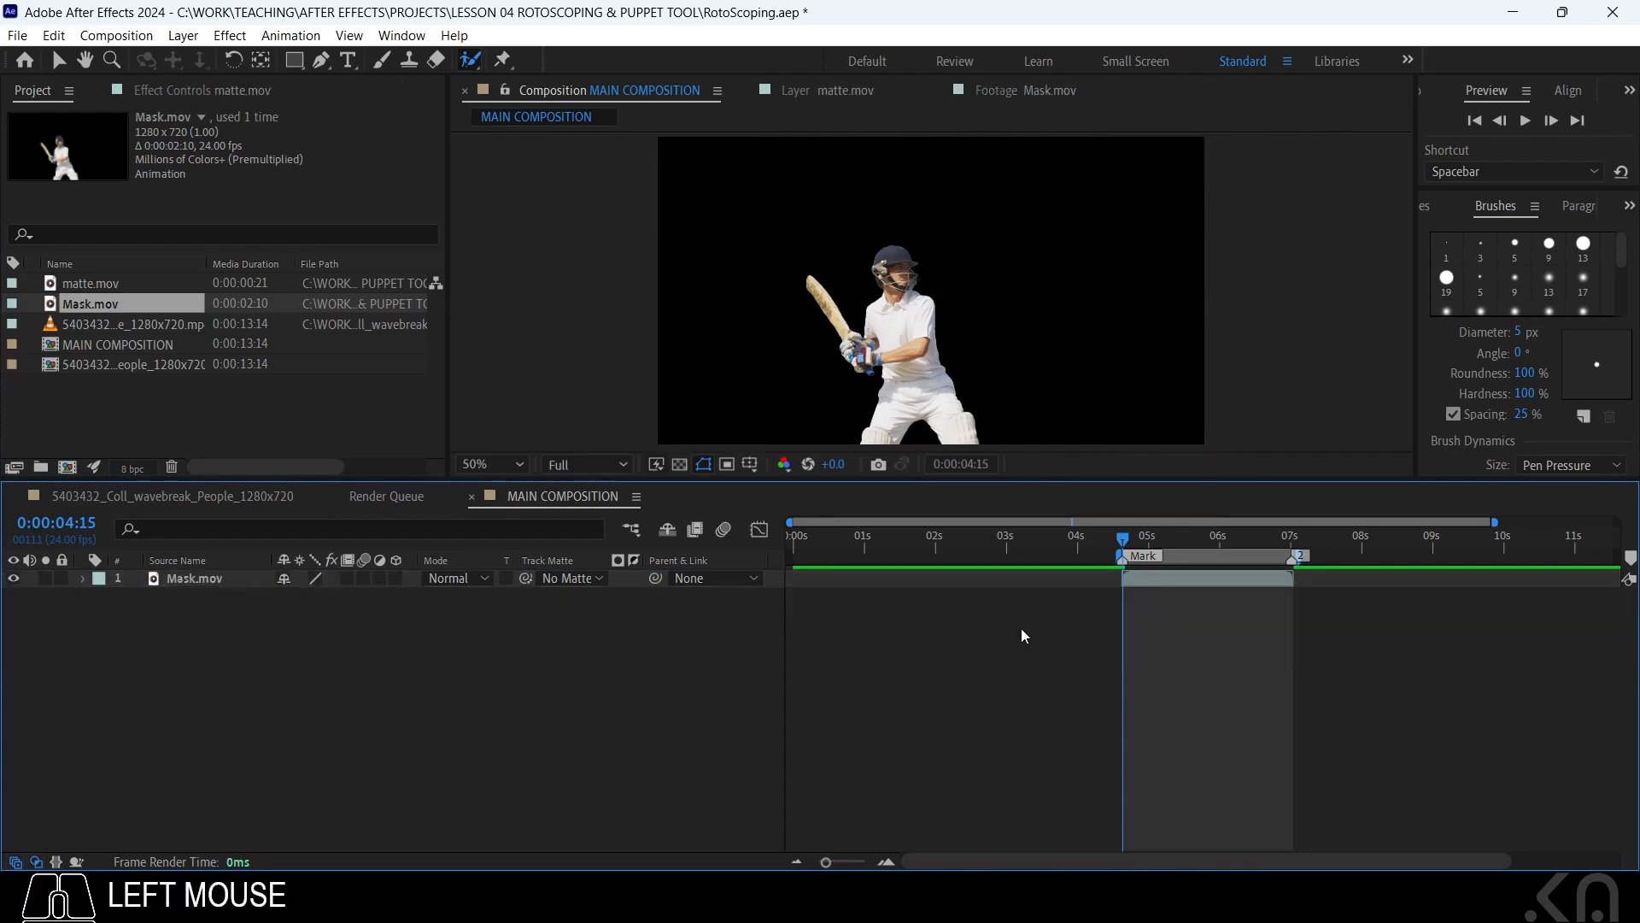
Add the original 5403432 cricket clip beneath Mask.mov in MAIN COMPOSITION and move the current time to 0:00:05:07
{"action": "left_click_drag", "start_coordinate": [128, 325], "coordinate": [133, 640]}
{"action": "left_click_drag", "start_coordinate": [1123, 539], "coordinate": [1172, 553]}
{"action": "left_click", "coordinate": [1165, 581]}
Lower the opacity of the original cricket clip beneath Mask.mov to 33%
{"action": "left_click", "coordinate": [1121, 594]}
{"action": "key", "text": "t"}
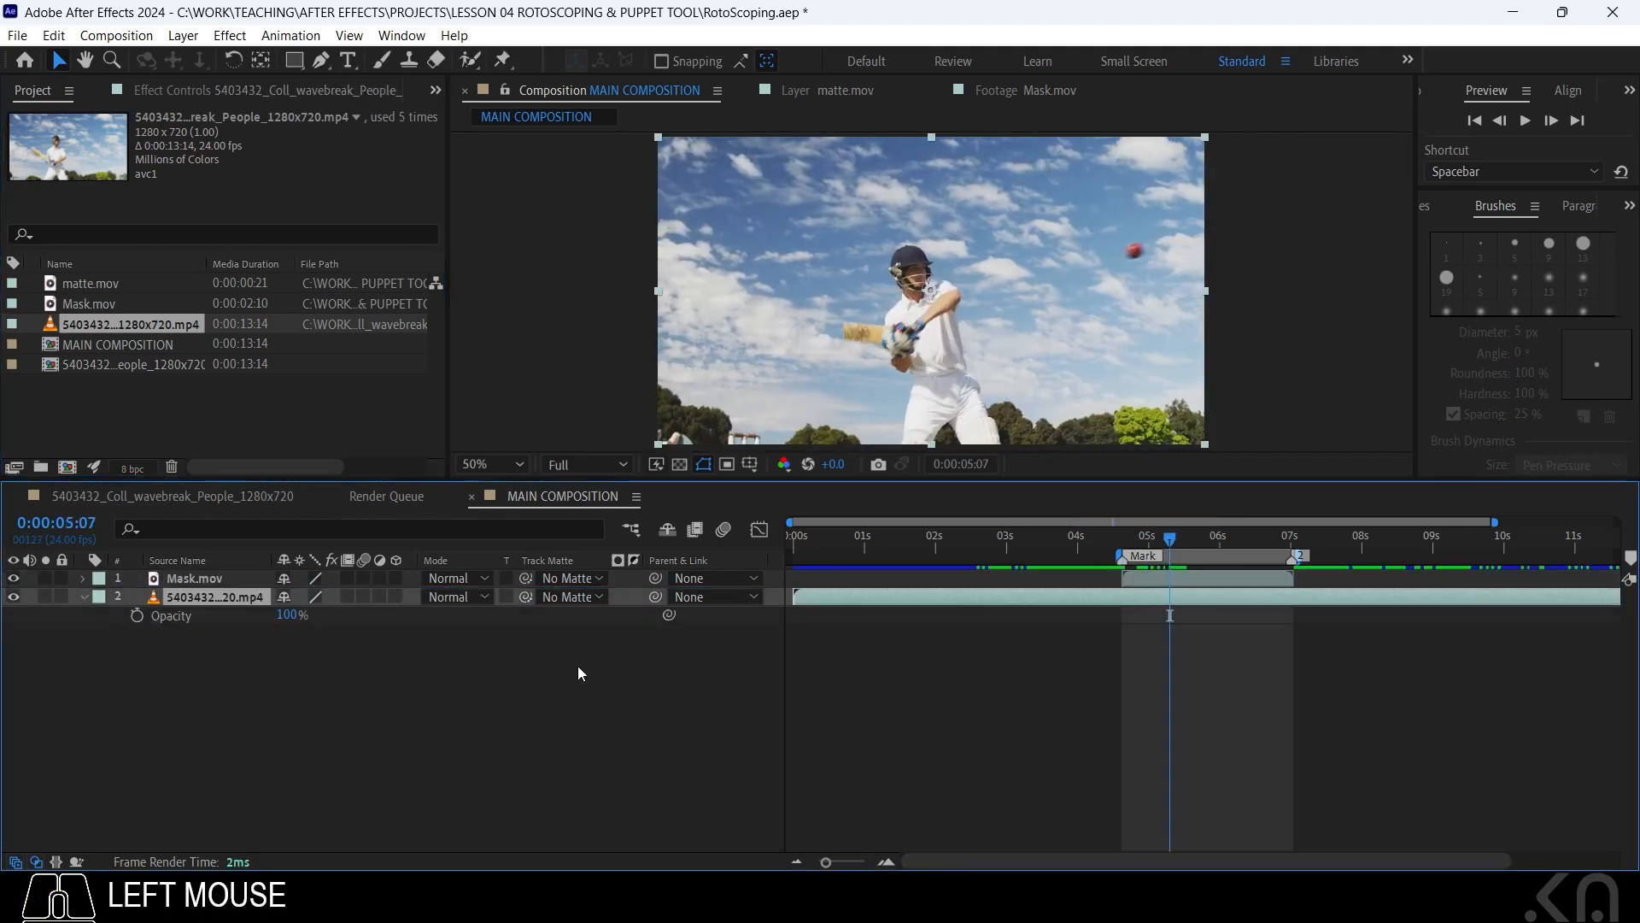
{"action": "left_click_drag", "start_coordinate": [288, 615], "coordinate": [153, 637]}
{"action": "left_click", "coordinate": [1225, 575]}
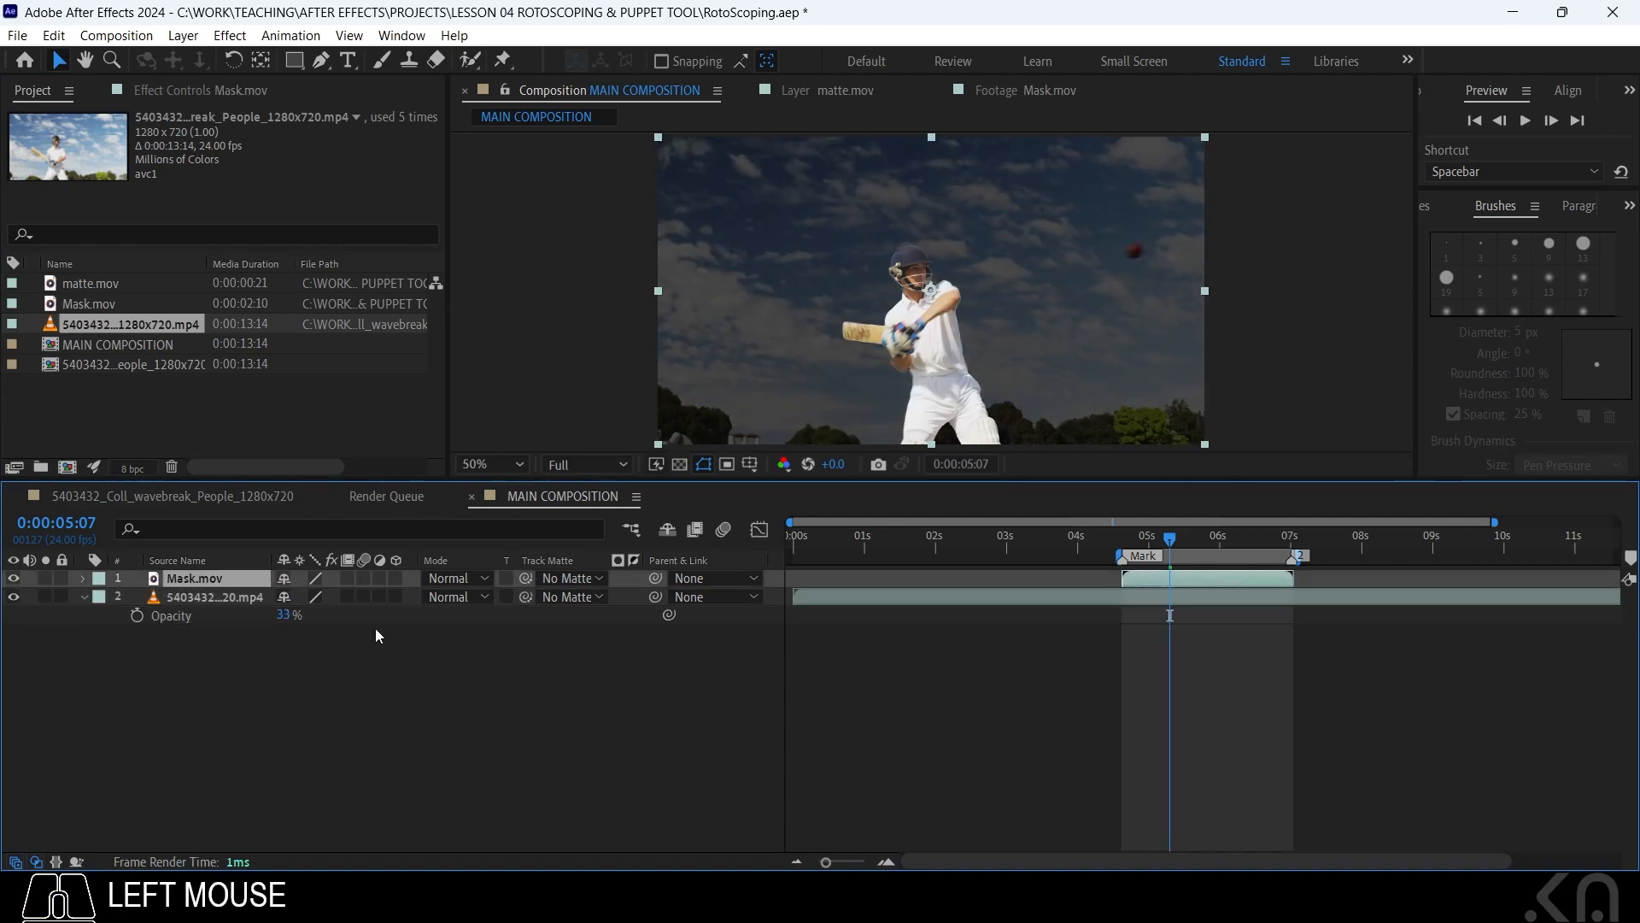
Auto-trace the alpha channel of the Mask.mov layer over the whole work area
{"action": "left_click", "coordinate": [1169, 581]}
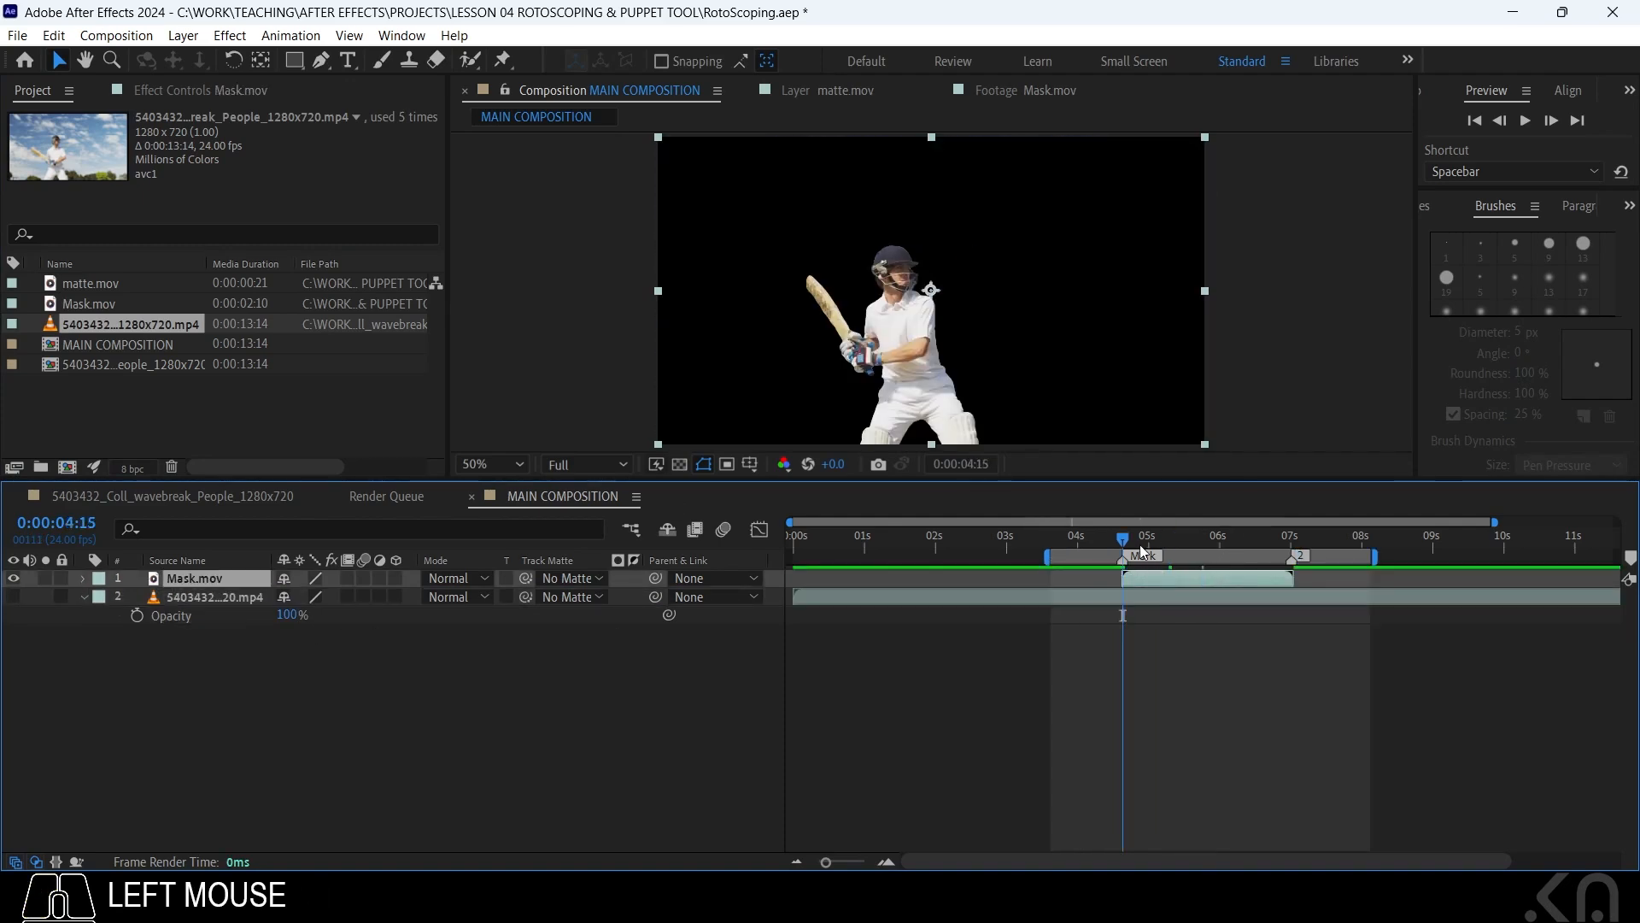
{"action": "left_click", "coordinate": [137, 38]}
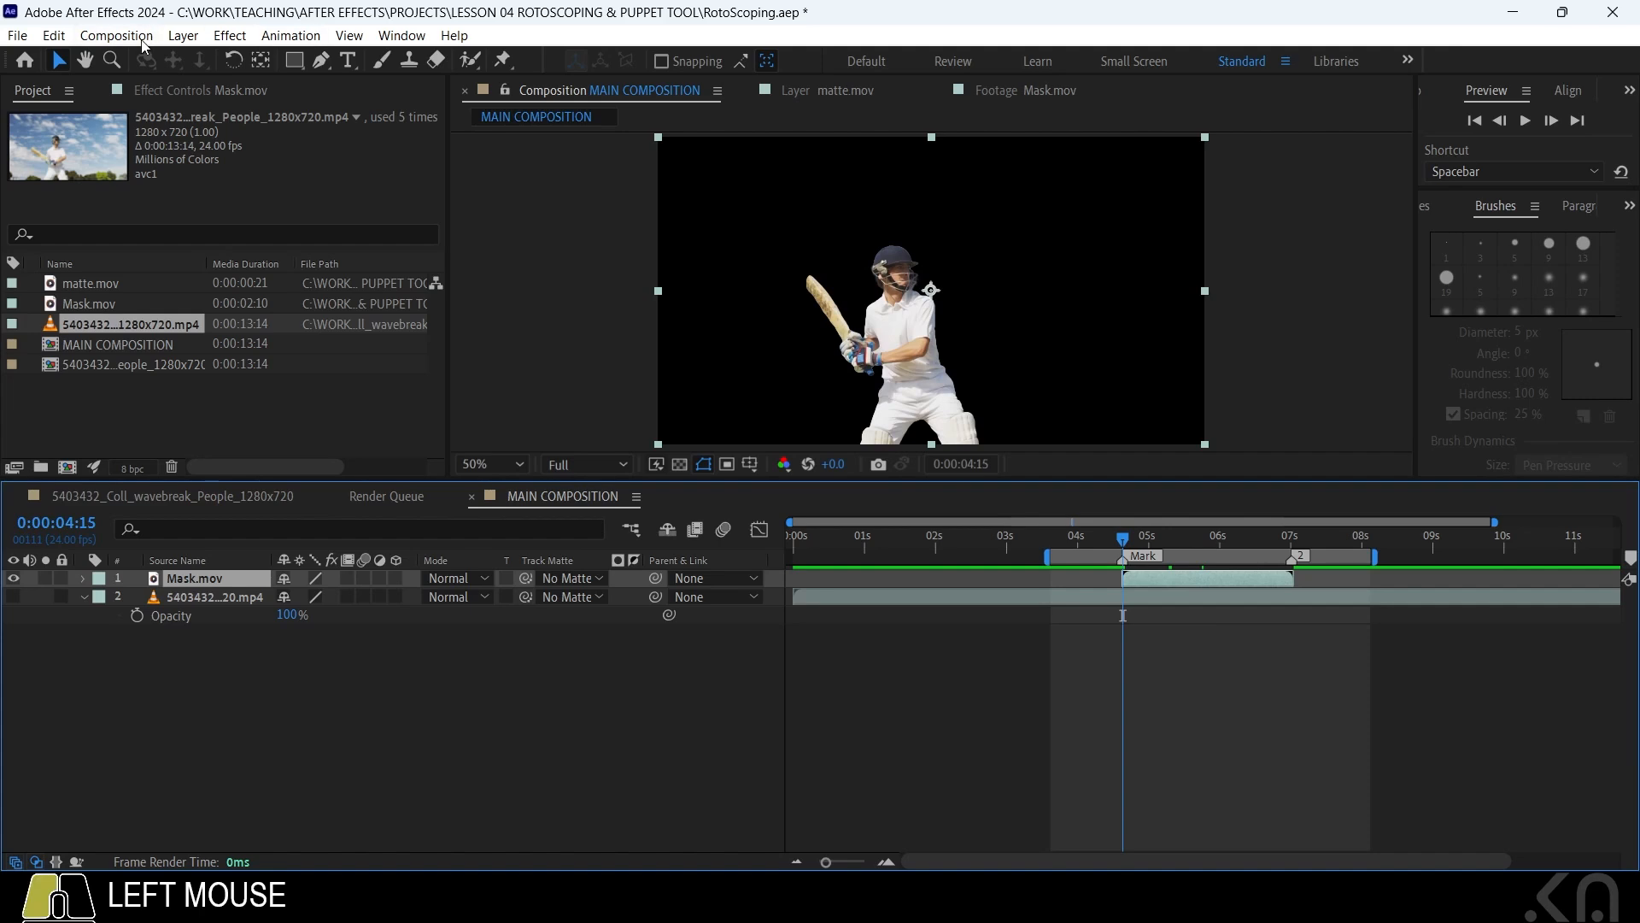
{"action": "mouse_move", "coordinate": [193, 44]}
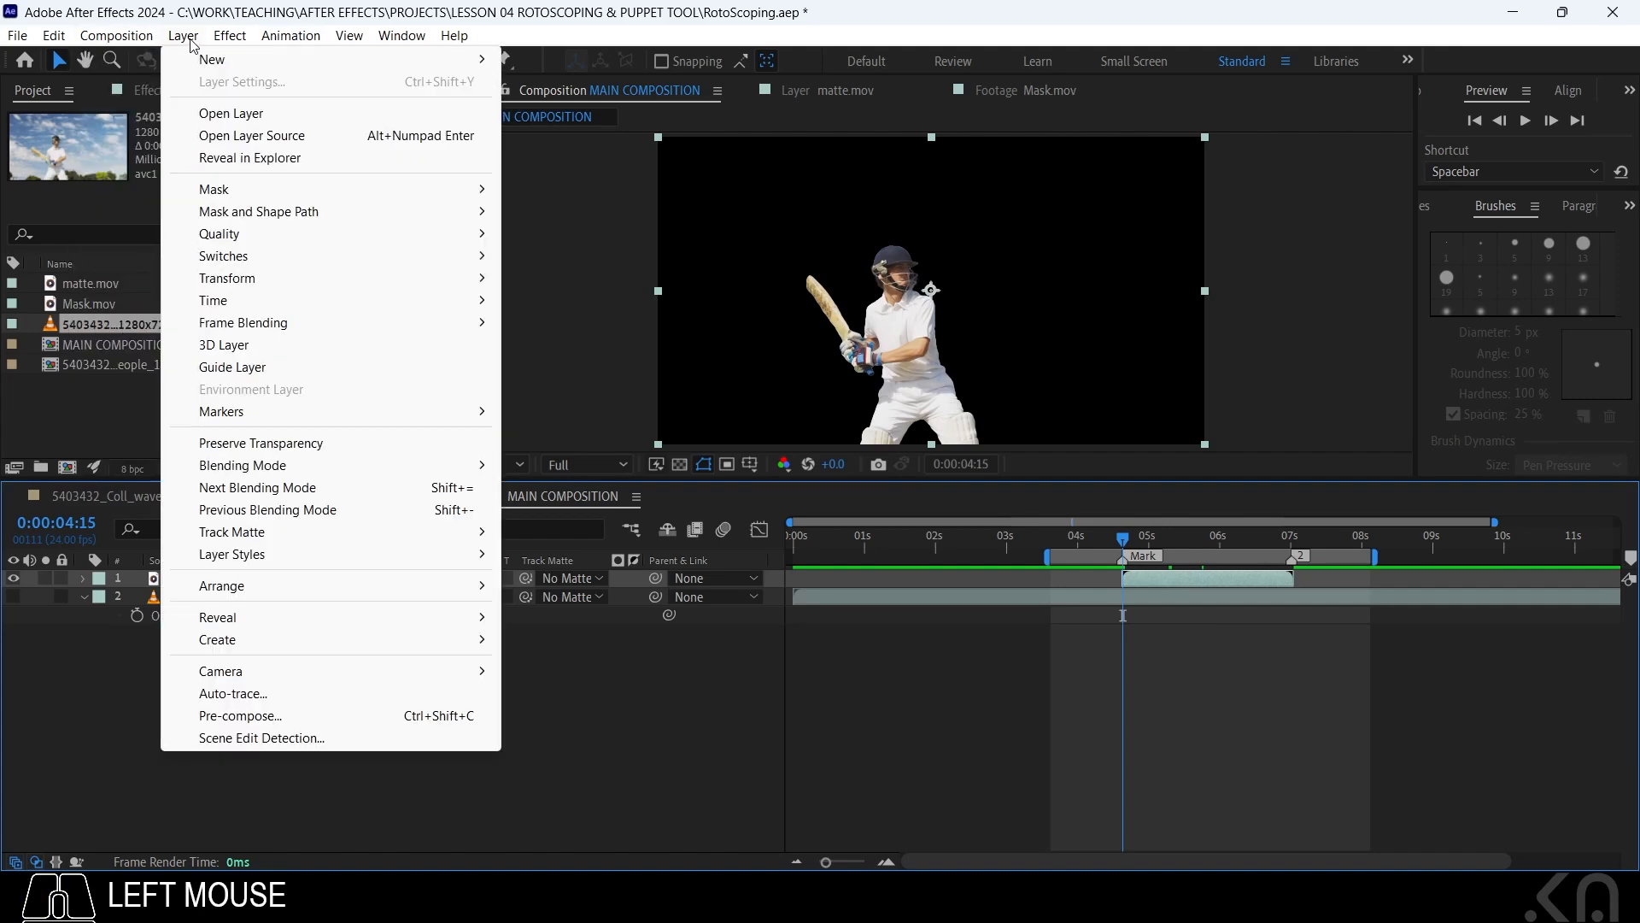
{"action": "left_click", "coordinate": [245, 694]}
{"action": "left_click", "coordinate": [714, 312]}
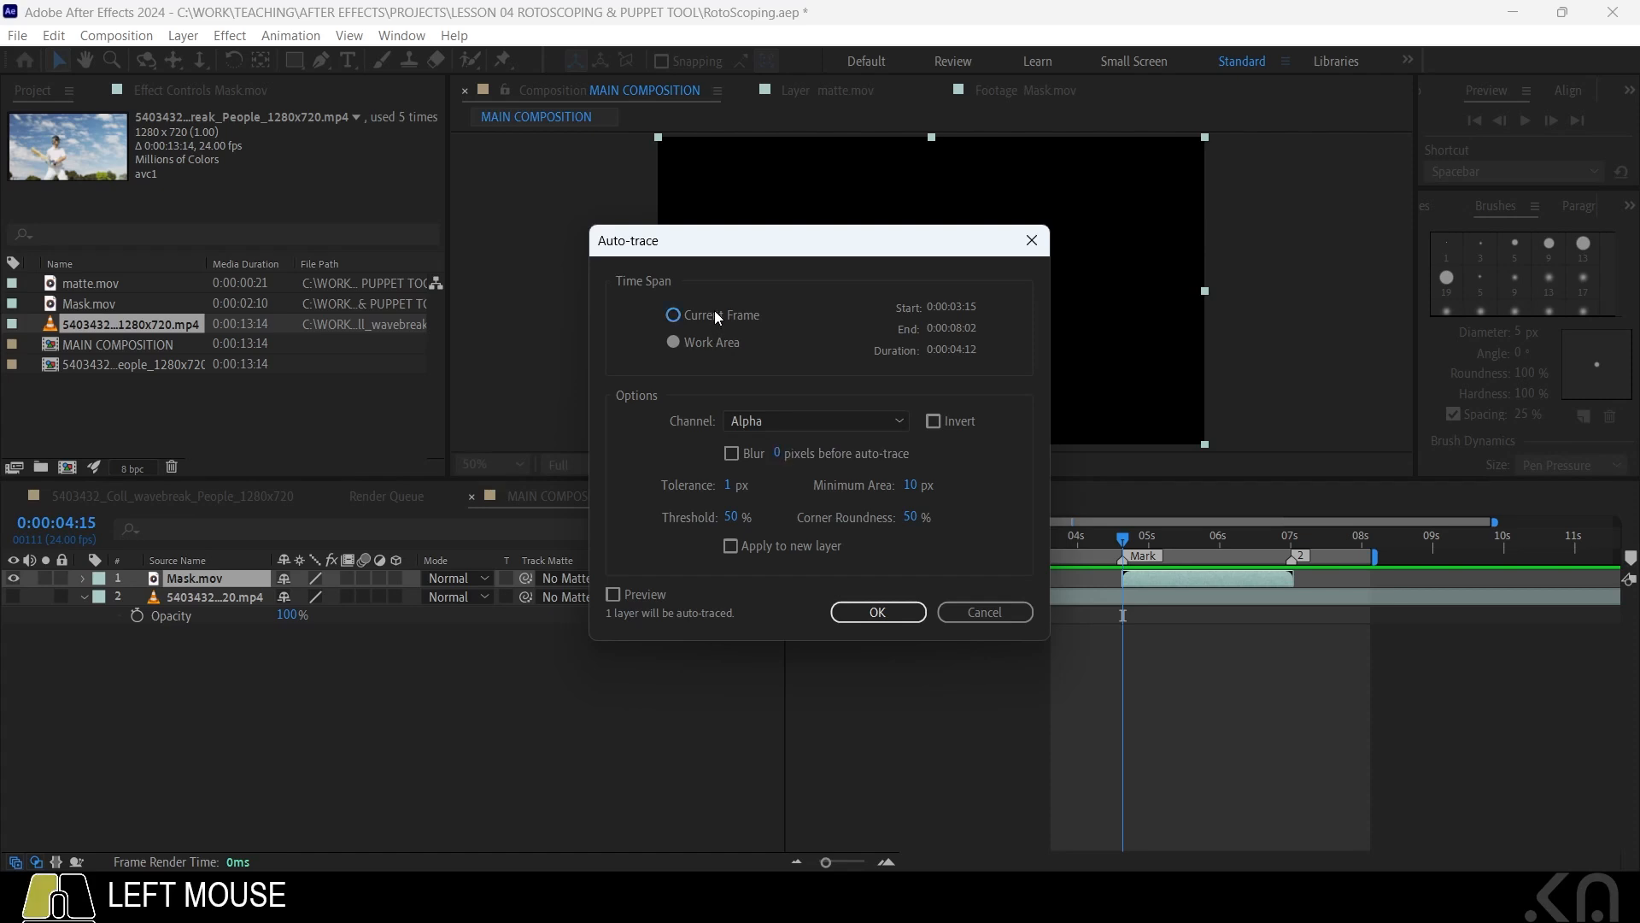
{"action": "left_click", "coordinate": [711, 343]}
{"action": "left_click", "coordinate": [879, 613]}
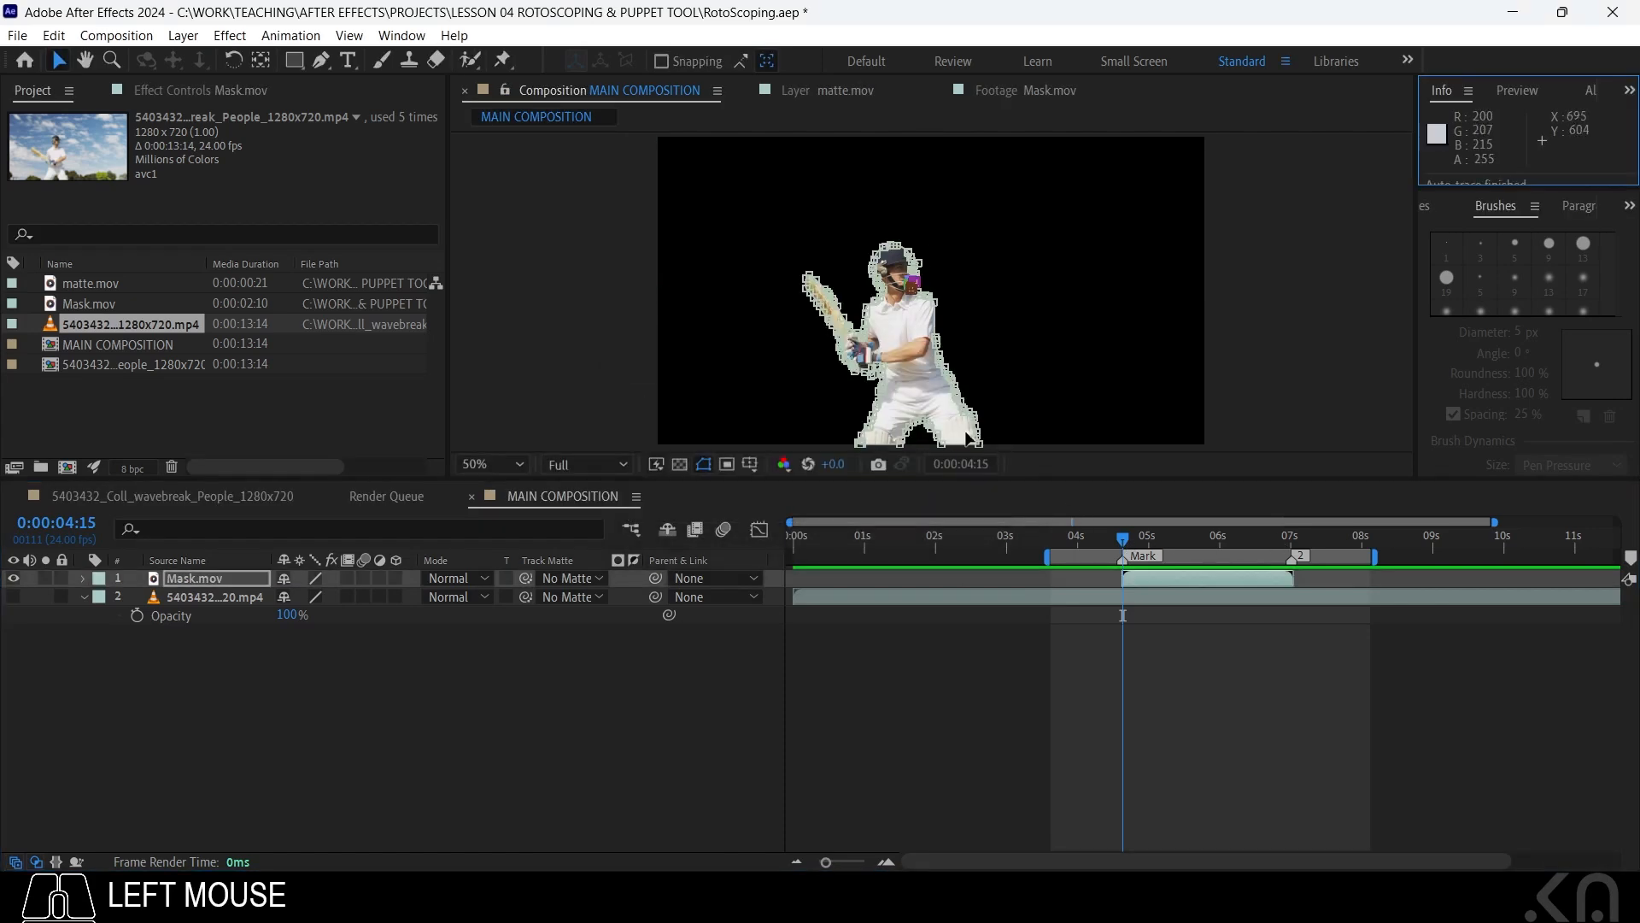
Scrub to 0:00:06:01 with Mask.mov selected to examine how the traced masks follow the batsman
{"action": "left_click", "coordinate": [1141, 571]}
{"action": "left_click", "coordinate": [1133, 541]}
{"action": "left_click", "coordinate": [1155, 580]}
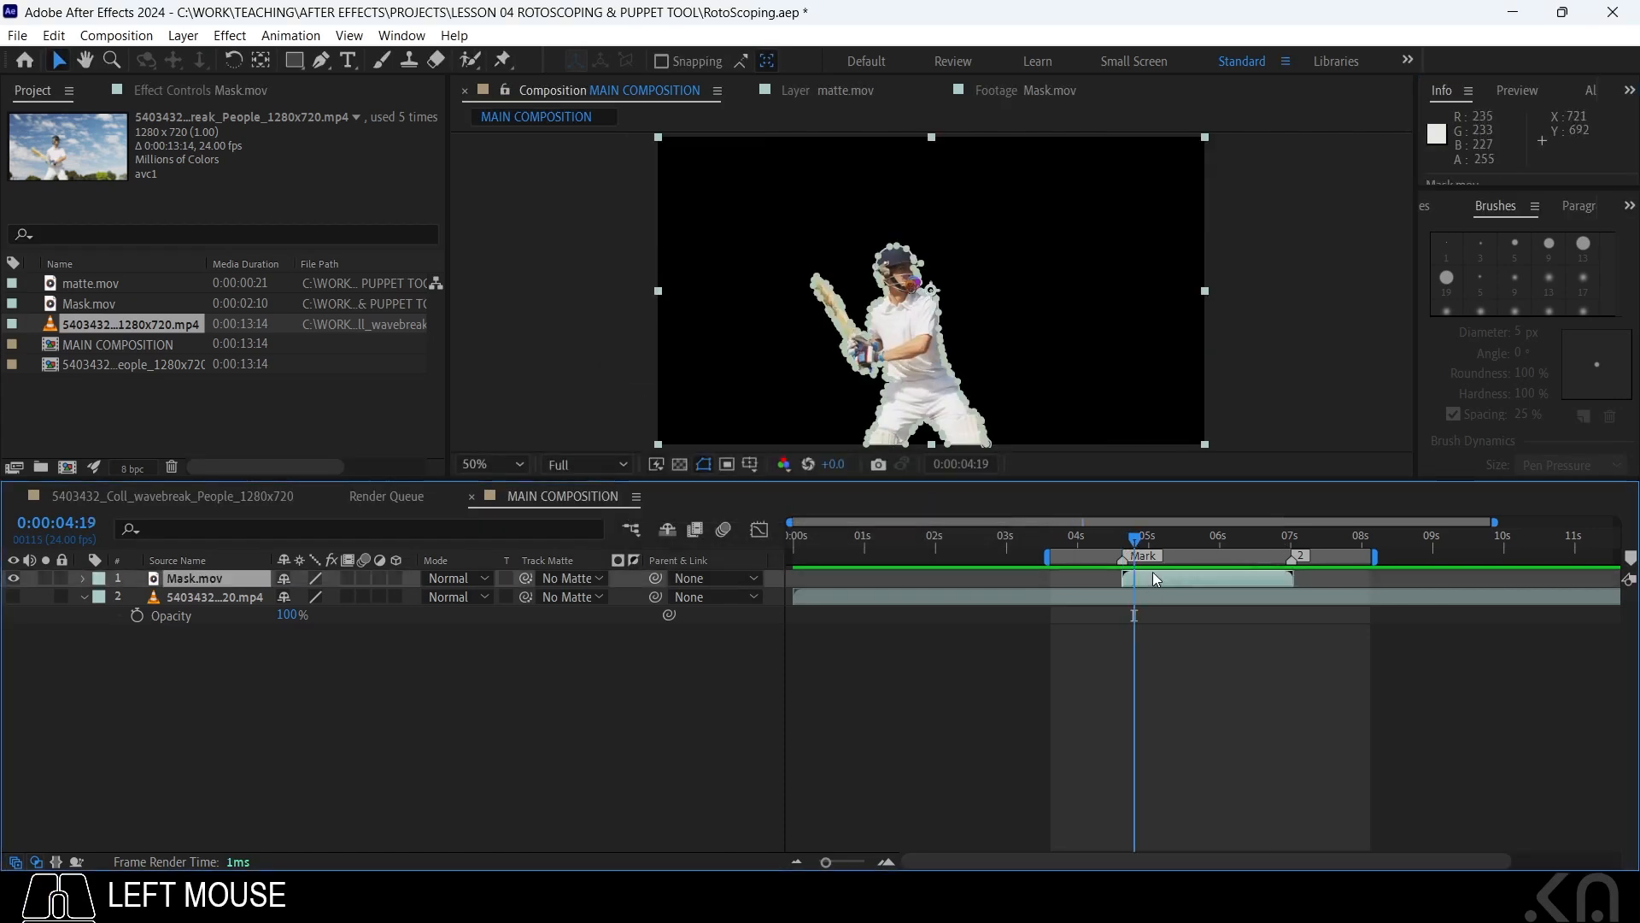
{"action": "left_click_drag", "start_coordinate": [1135, 540], "coordinate": [1223, 556]}
{"action": "left_click", "coordinate": [1217, 579]}
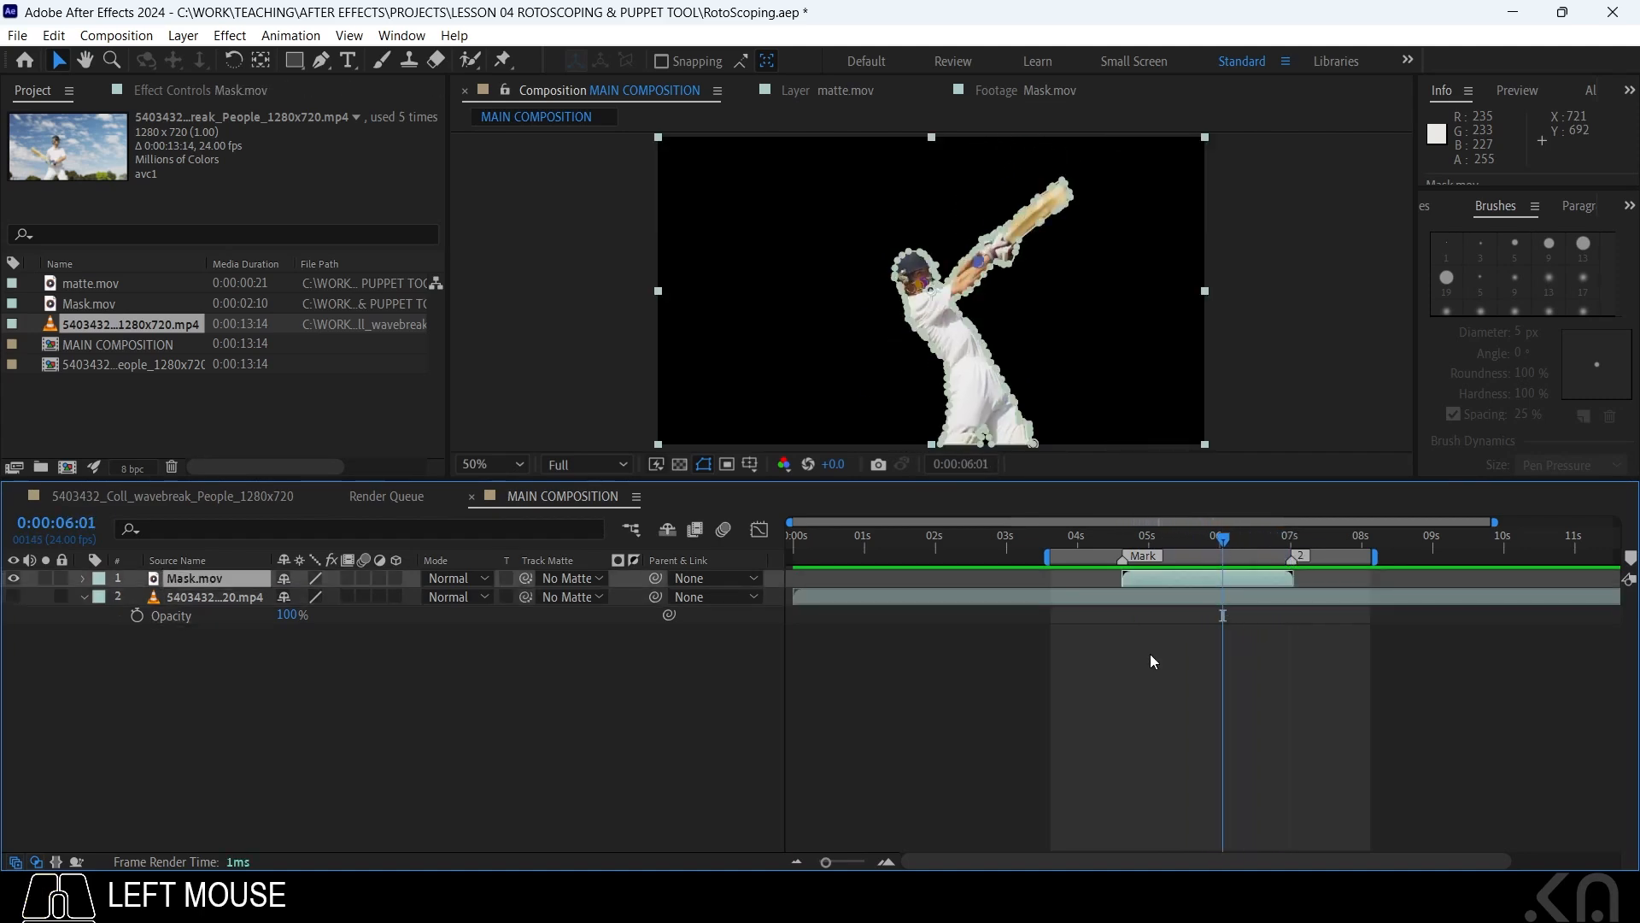
{"action": "left_click", "coordinate": [1169, 585]}
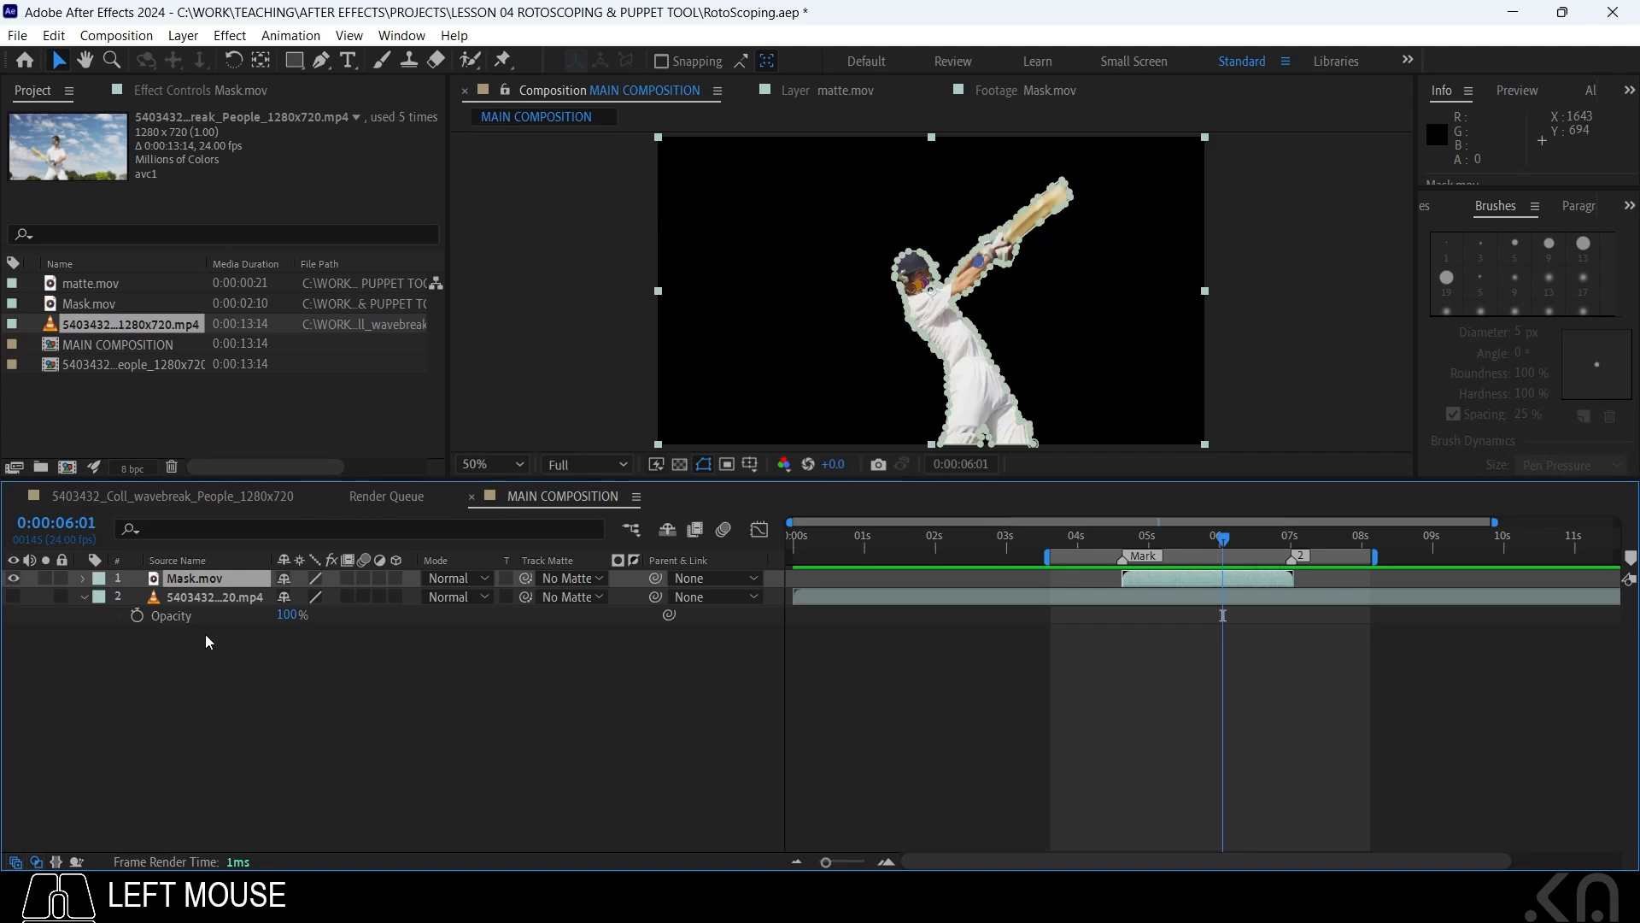
Hide the Mask.mov layer and examine its traced mask paths at 0:00:05:13
{"action": "left_click", "coordinate": [14, 578]}
{"action": "key", "text": "F2"}
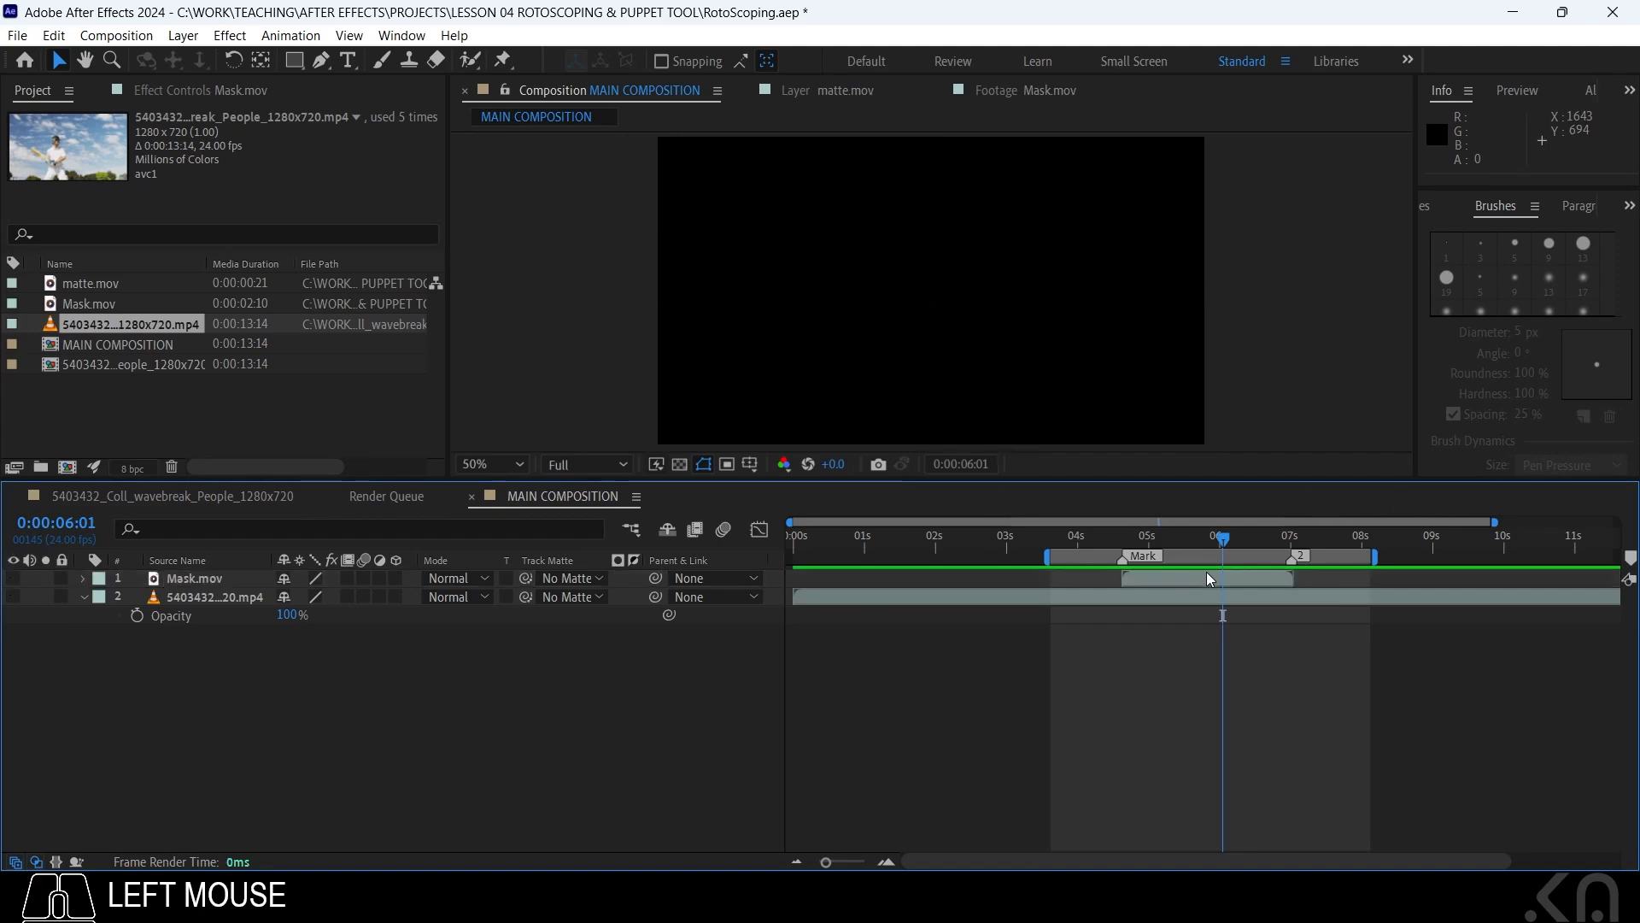
{"action": "left_click", "coordinate": [1209, 579]}
{"action": "mouse_move", "coordinate": [1227, 546]}
{"action": "left_mouse_down"}
{"action": "mouse_move", "coordinate": [1160, 543]}
{"action": "mouse_move", "coordinate": [1234, 546]}
{"action": "mouse_move", "coordinate": [1188, 545]}
{"action": "left_mouse_up"}
{"action": "left_click", "coordinate": [1156, 578]}
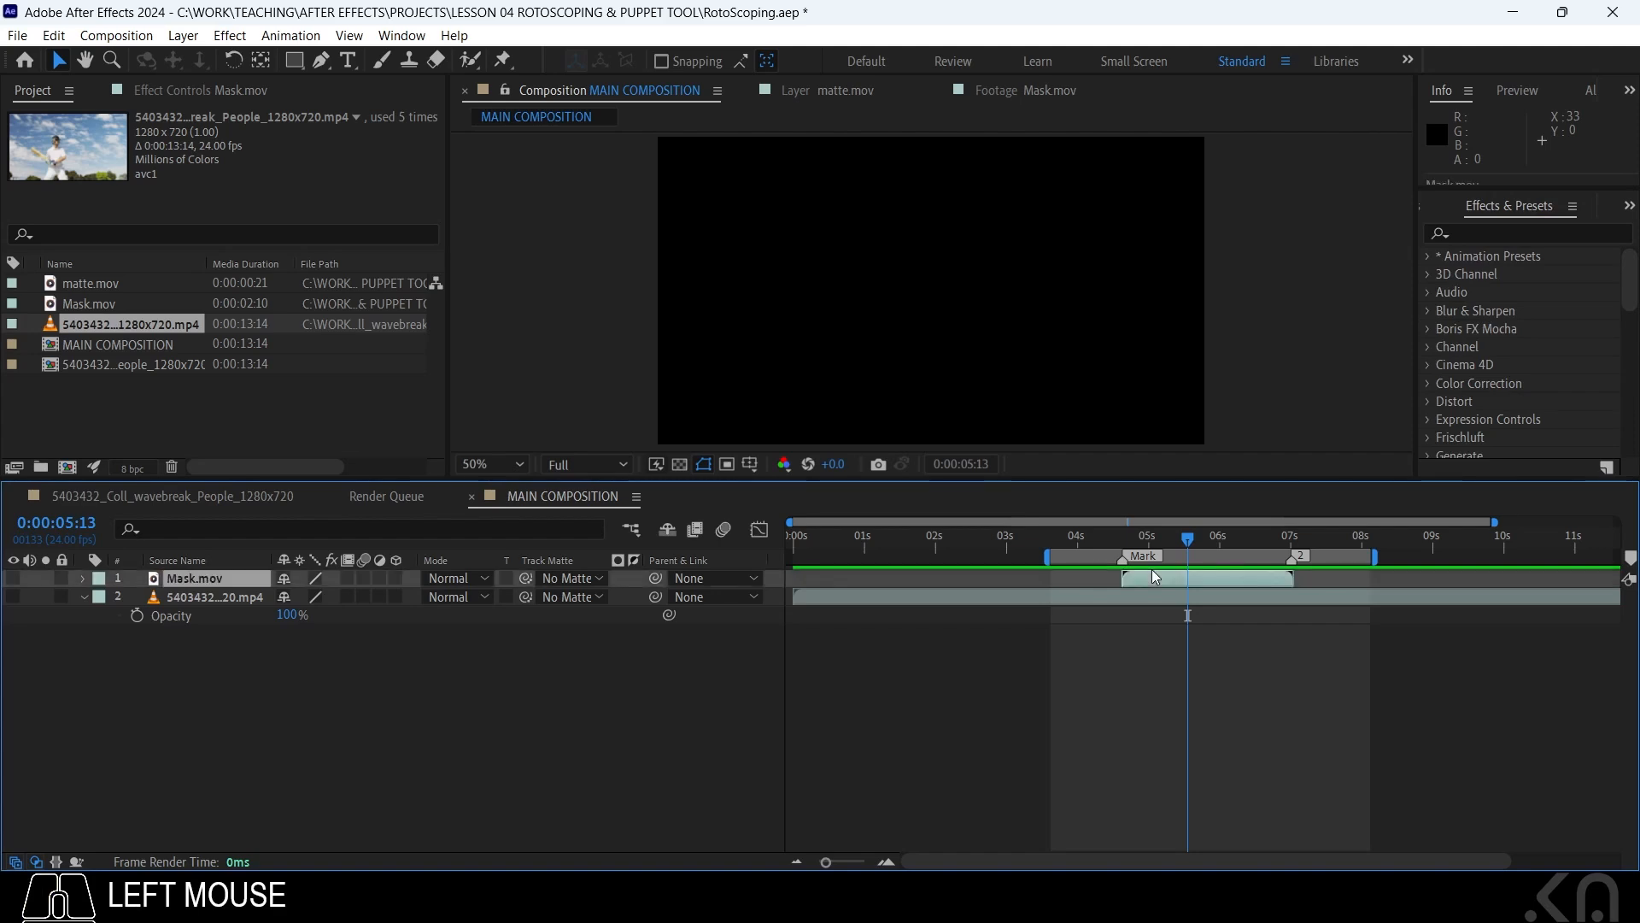
Apply the Video Copilot Saber effect to Mask.mov and make the layer visible at 0:00:05:14
{"action": "left_click", "coordinate": [230, 35]}
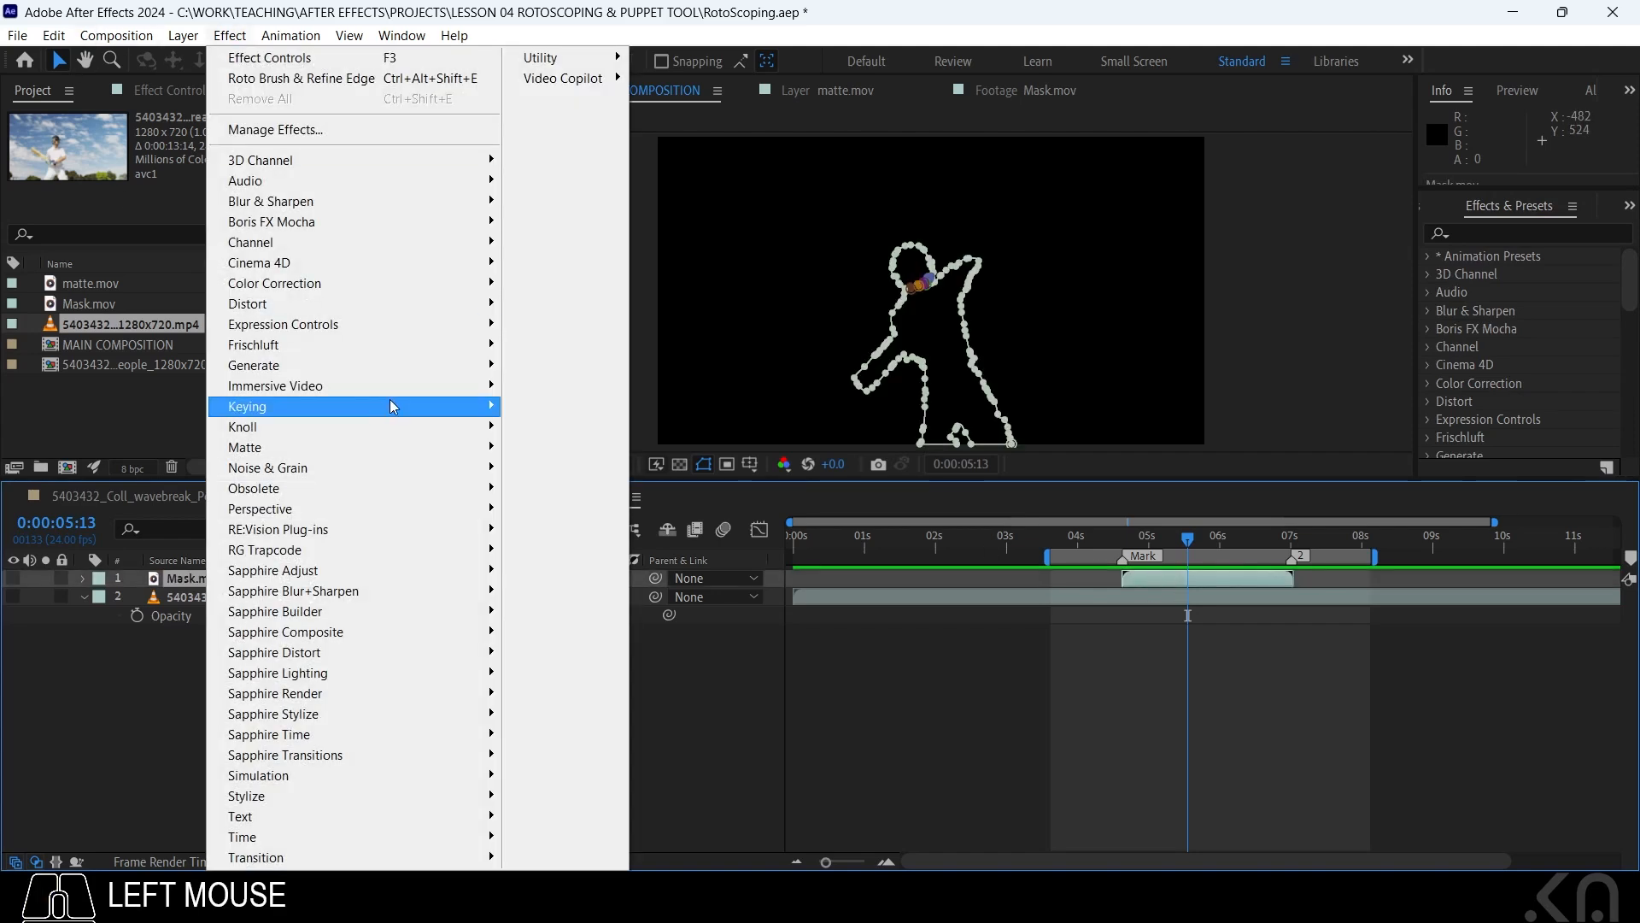
{"action": "mouse_move", "coordinate": [564, 78]}
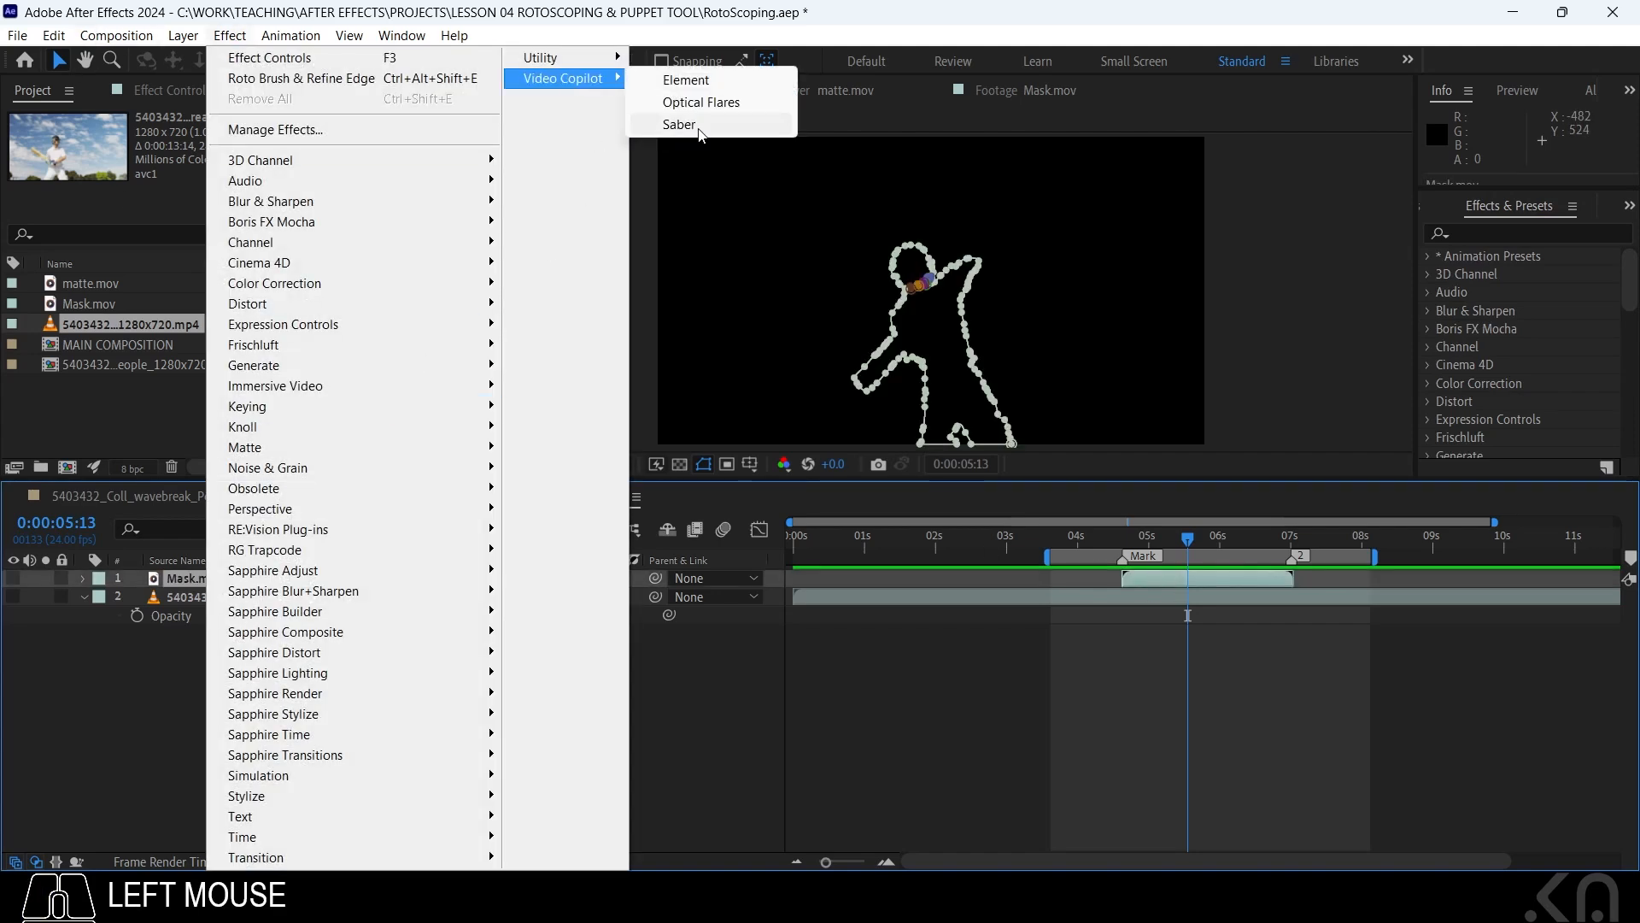
{"action": "left_click", "coordinate": [688, 125]}
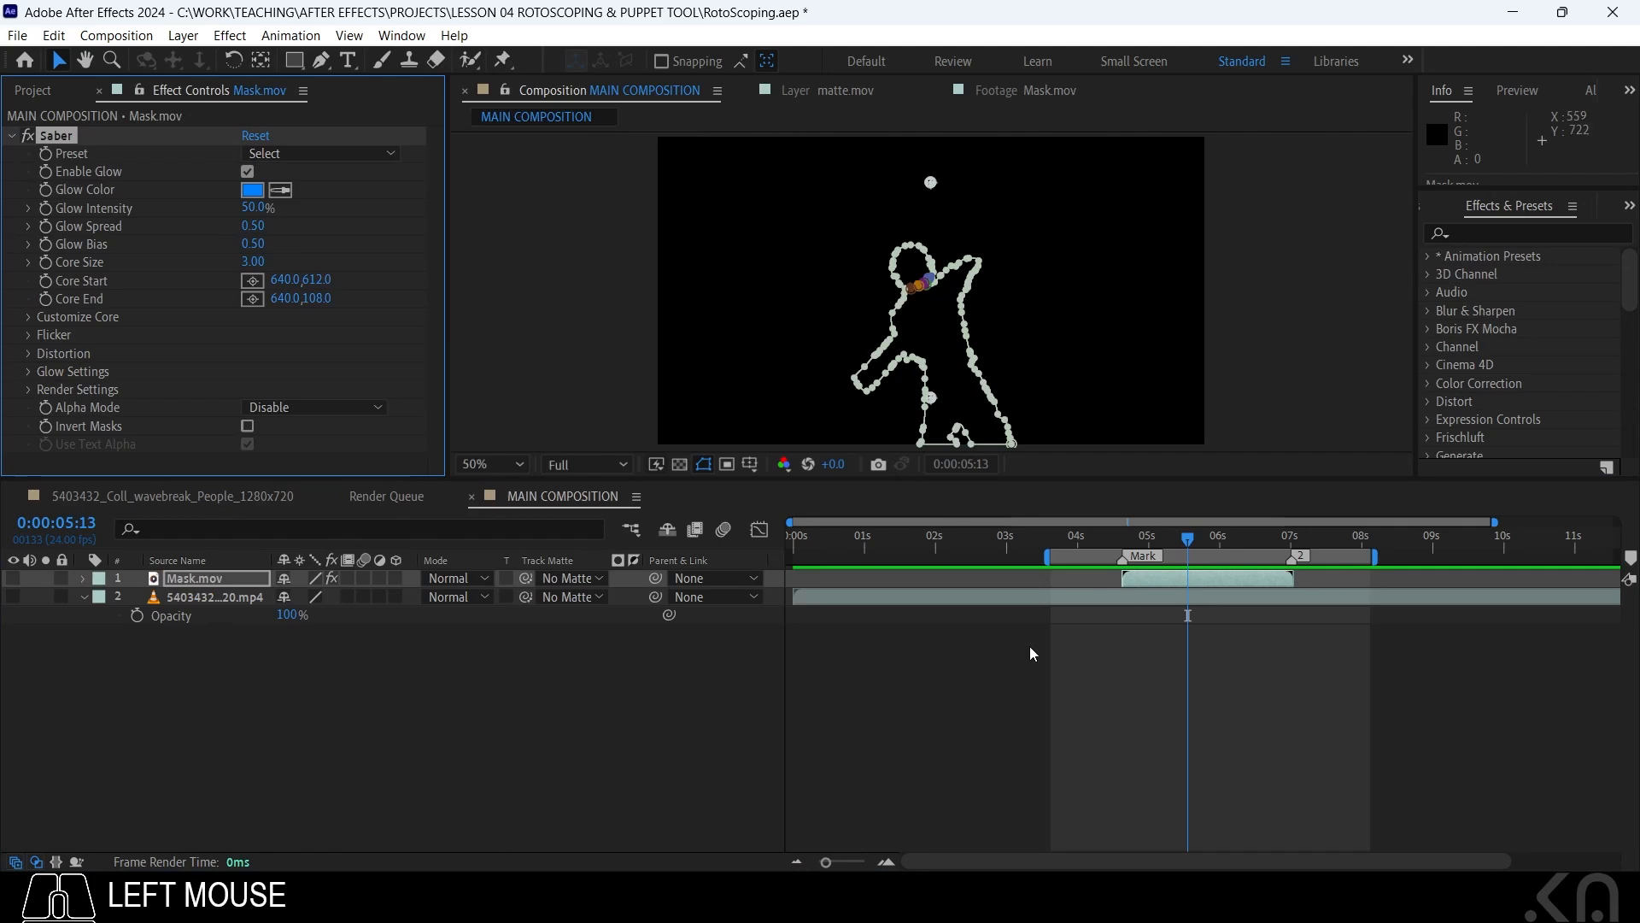
{"action": "left_click_drag", "start_coordinate": [1191, 542], "coordinate": [1109, 544]}
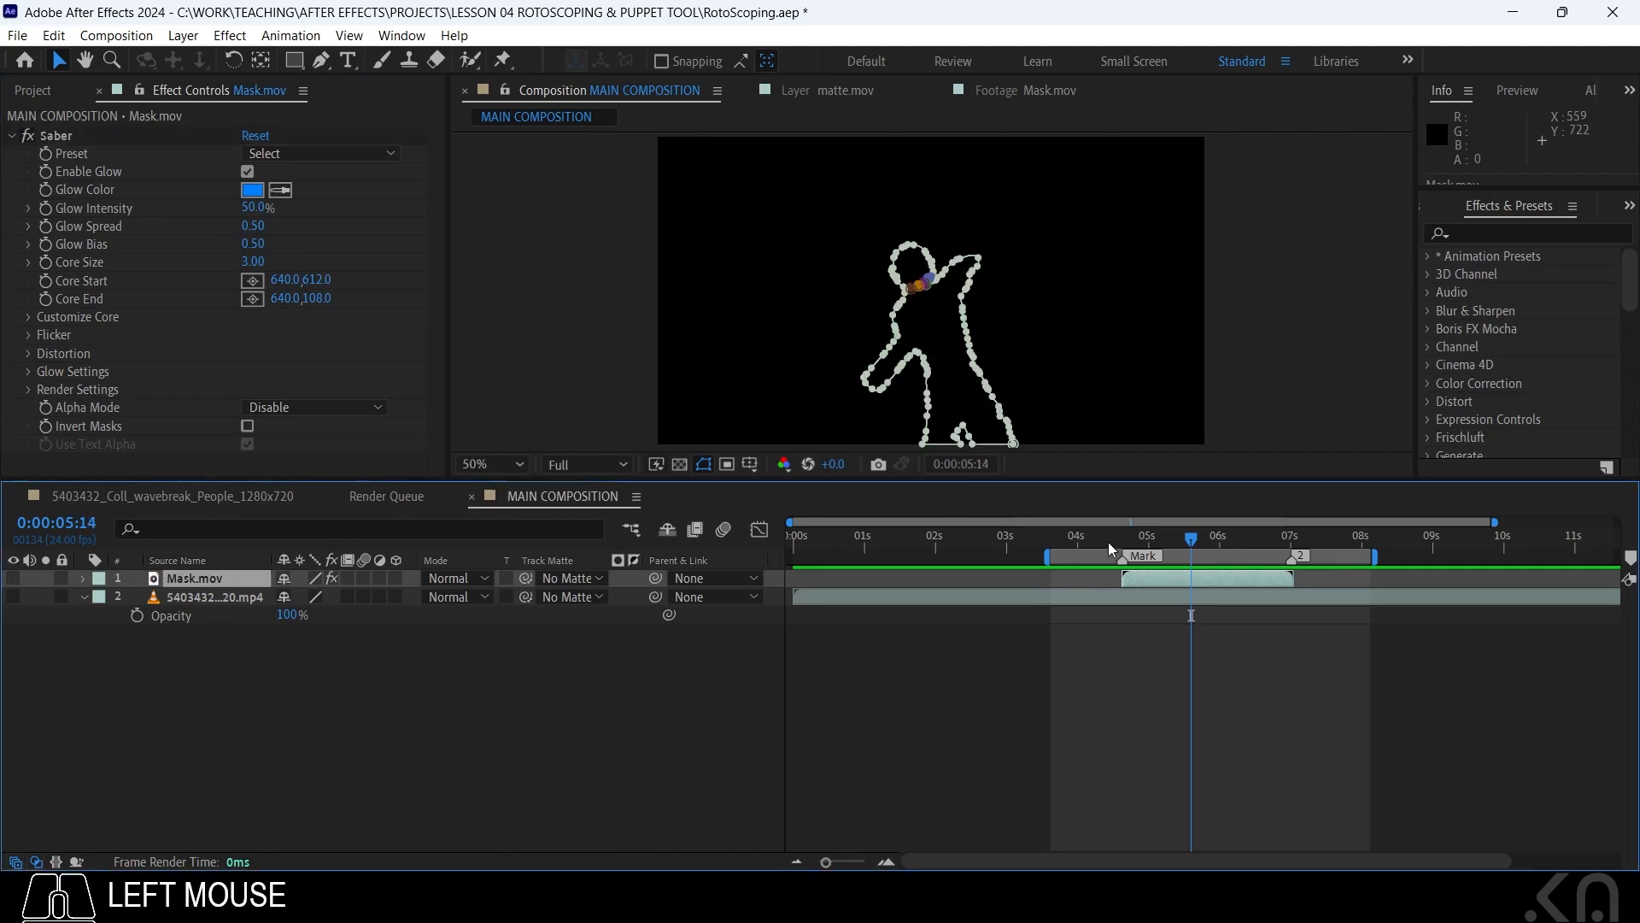
{"action": "left_click", "coordinate": [13, 579]}
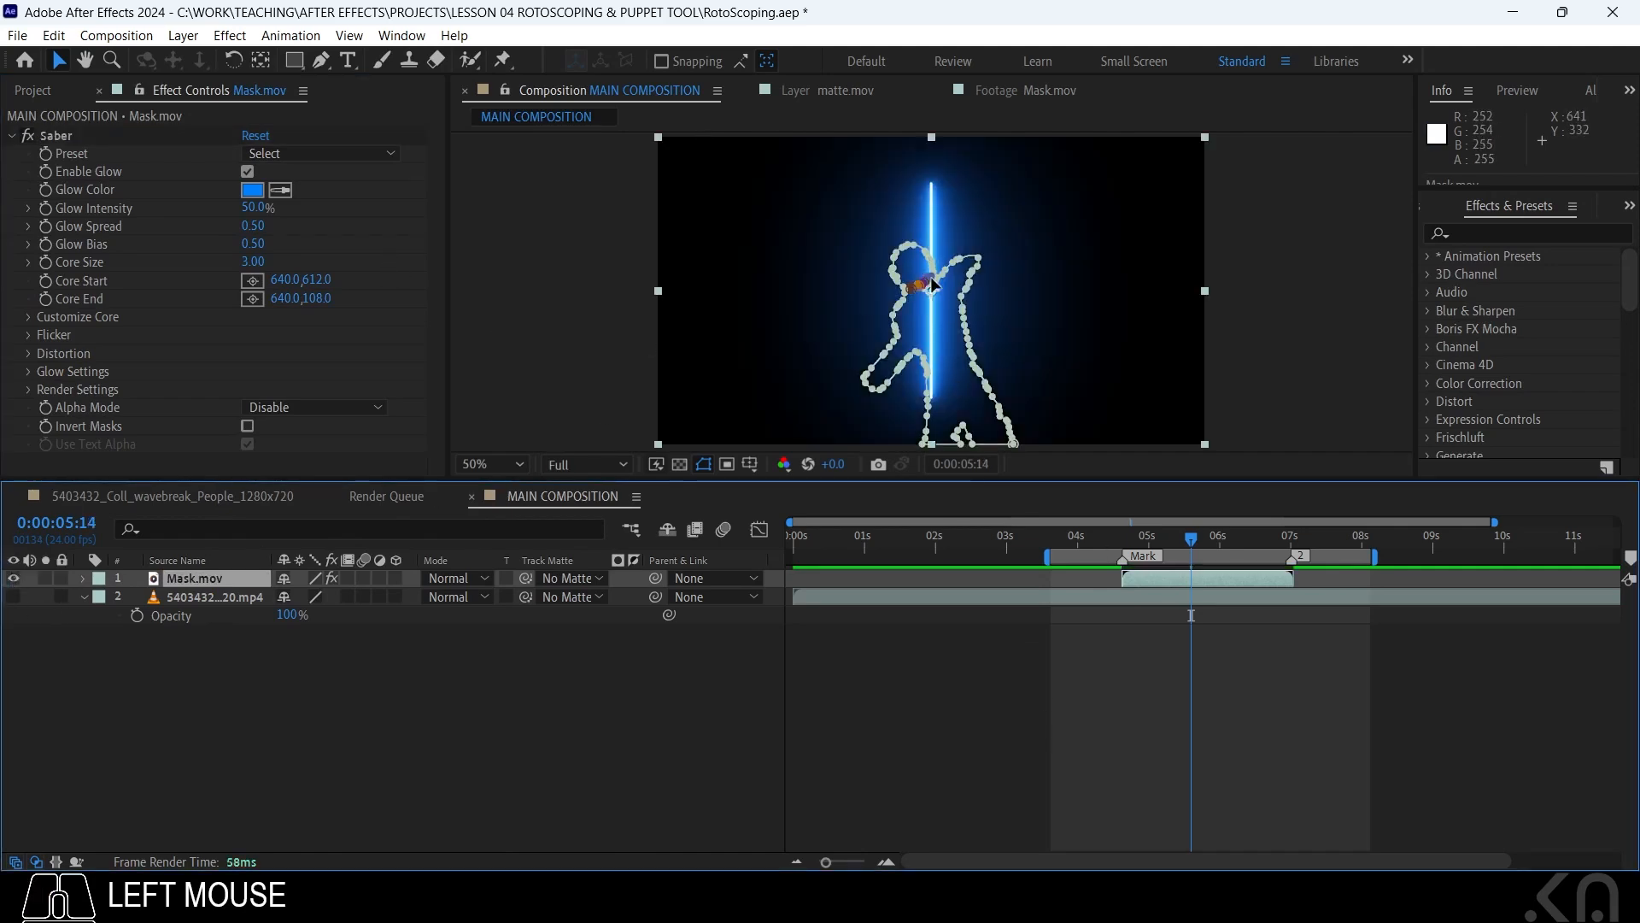
Set the Saber effect's preset to Electric
{"action": "scroll", "coordinate": [348, 224], "scroll_direction": "up", "scroll_amount": 2}
{"action": "left_click", "coordinate": [311, 158]}
{"action": "left_click", "coordinate": [270, 156]}
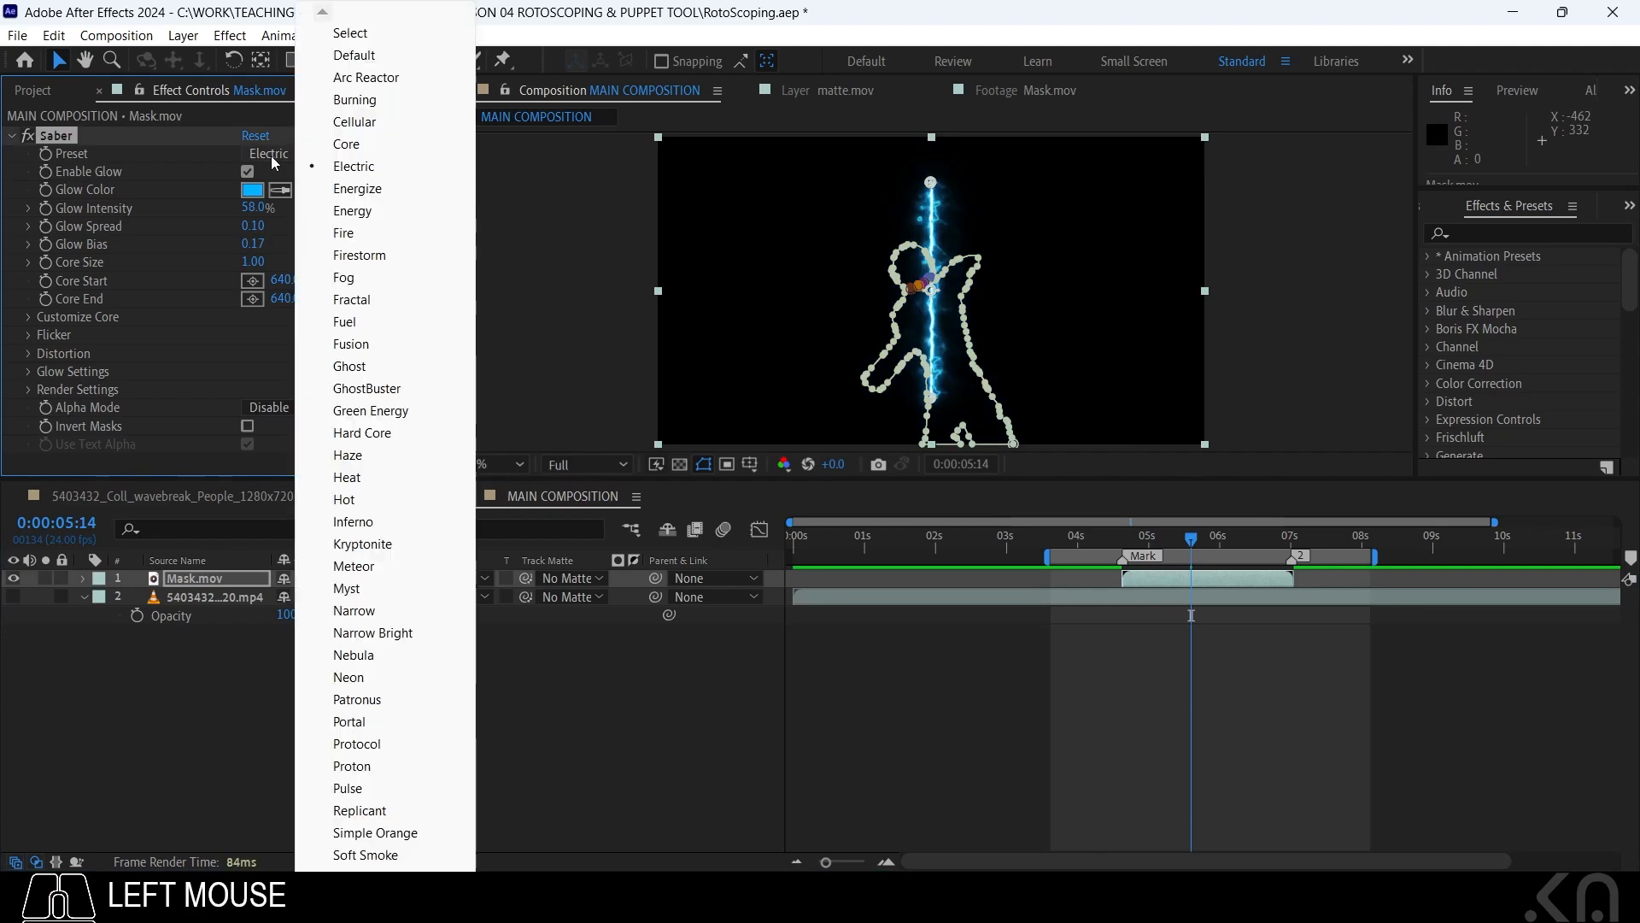
{"action": "left_click", "coordinate": [58, 316]}
Set Saber's Core Type to Layer Masks and scrub the outline glow back to 0:00:04:15
{"action": "left_click", "coordinate": [28, 316]}
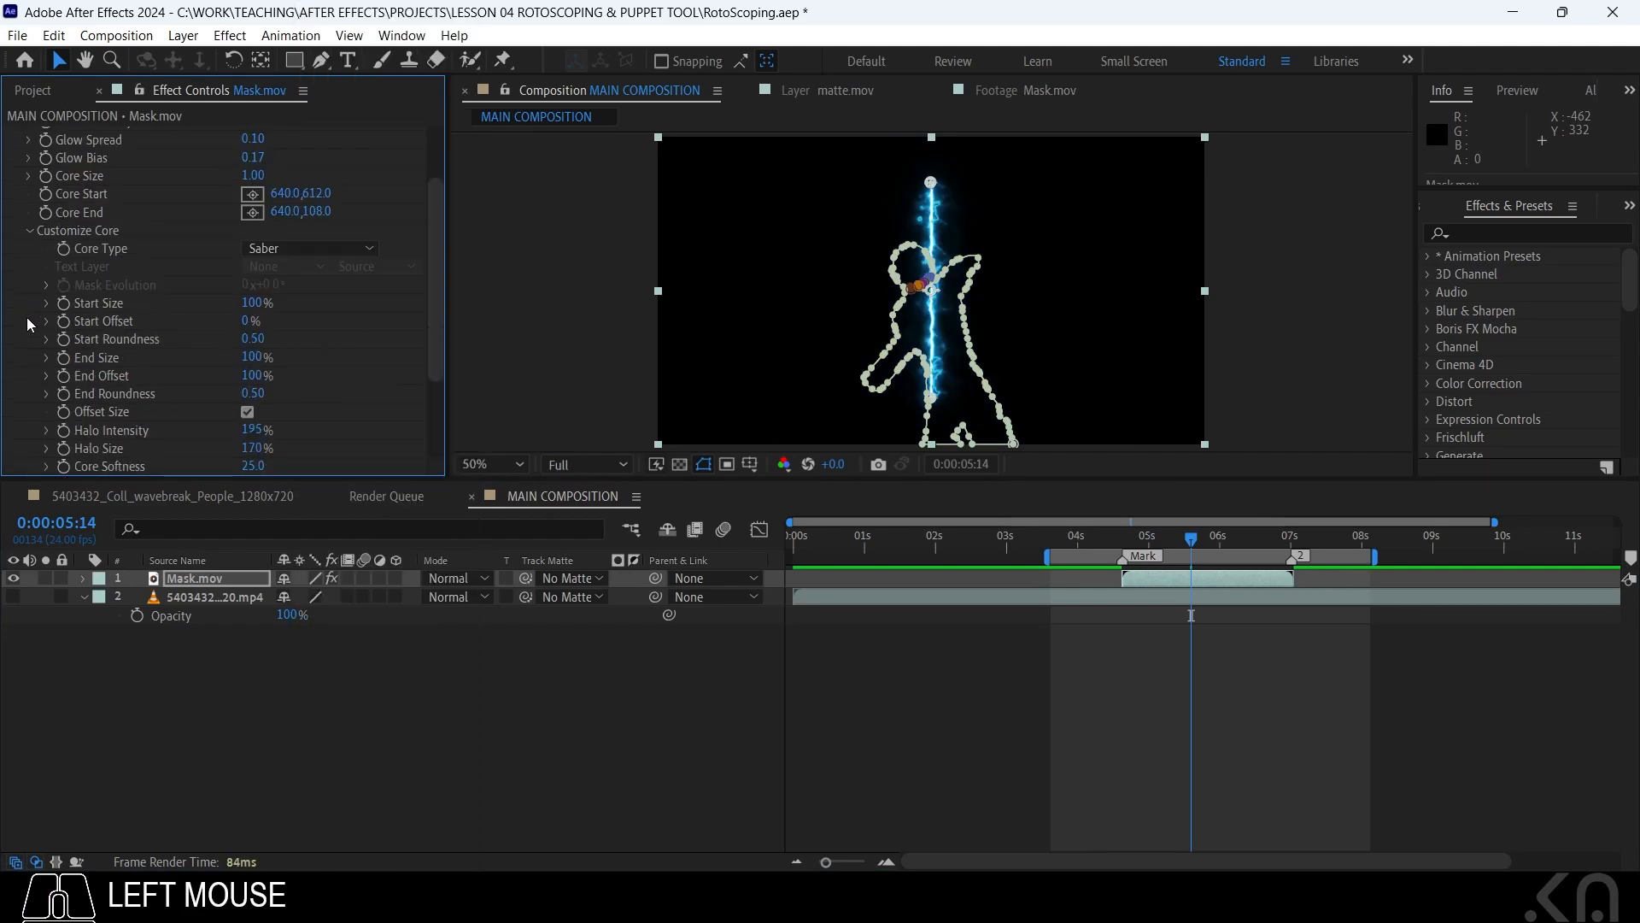
{"action": "left_click", "coordinate": [331, 246]}
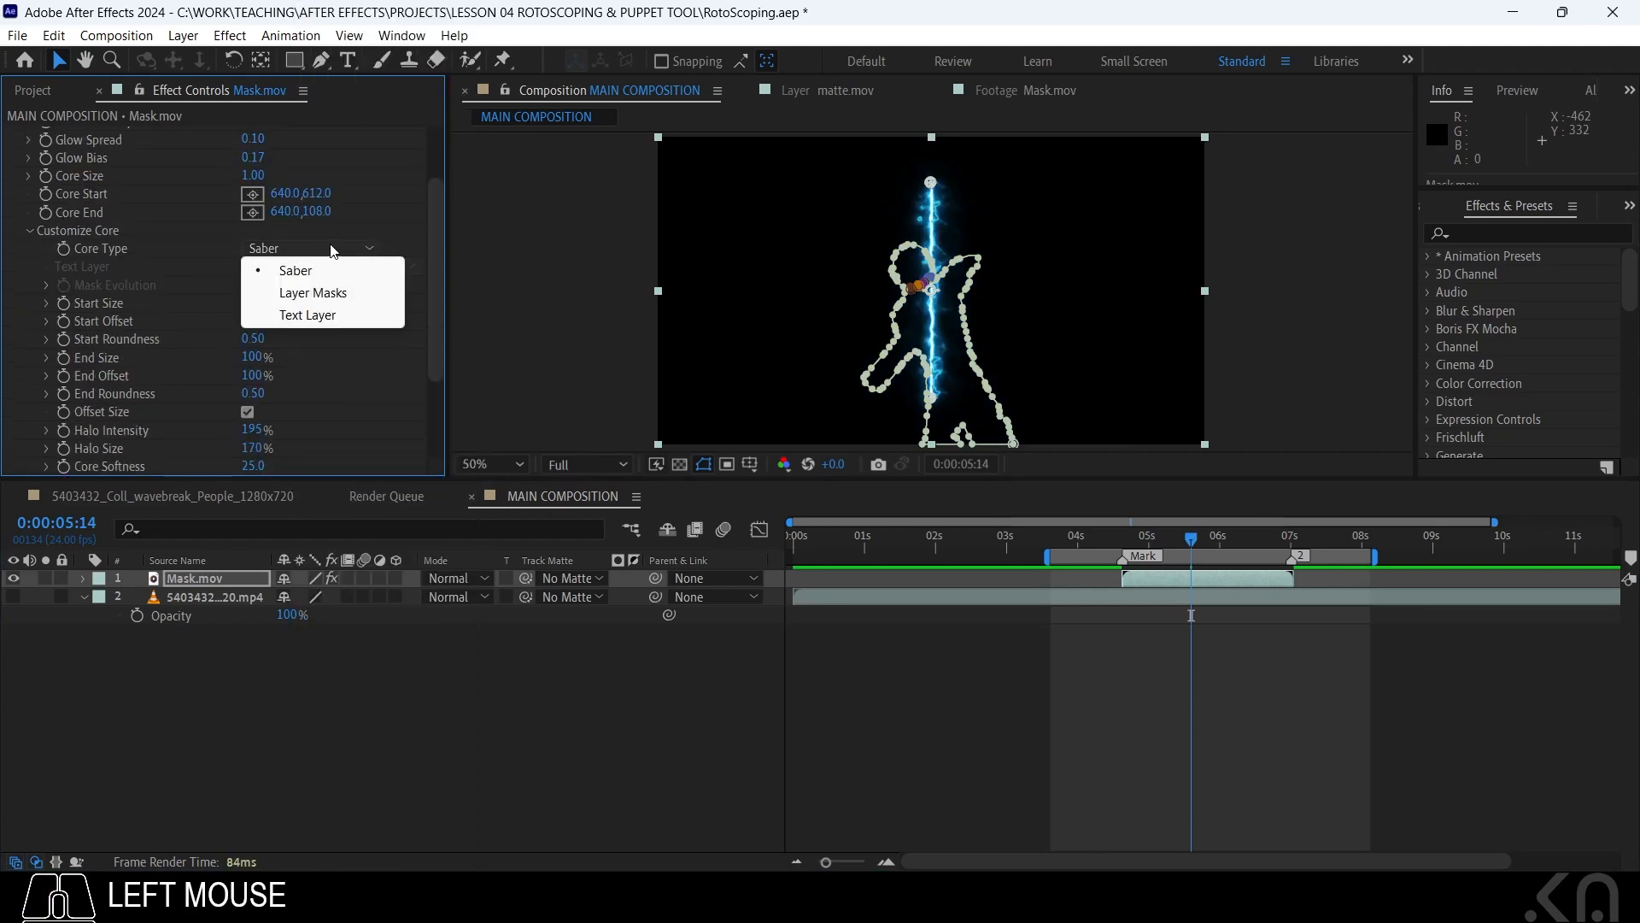
{"action": "left_click", "coordinate": [308, 295]}
{"action": "left_click", "coordinate": [1088, 652]}
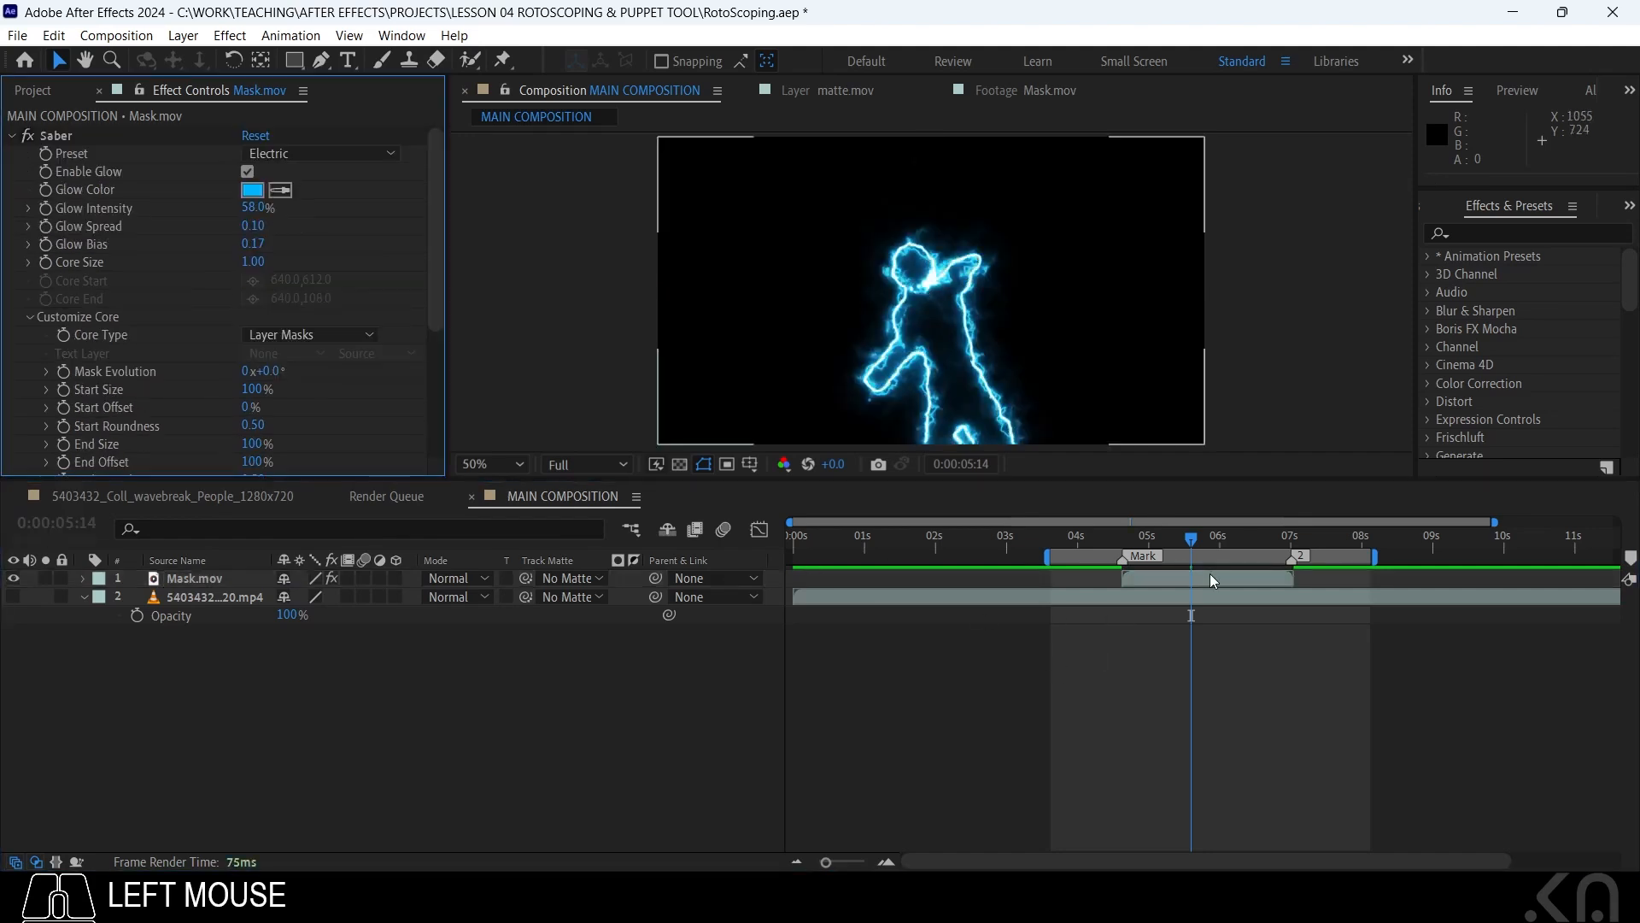
{"action": "left_click", "coordinate": [1185, 543]}
{"action": "left_click_drag", "start_coordinate": [1185, 541], "coordinate": [1121, 545]}
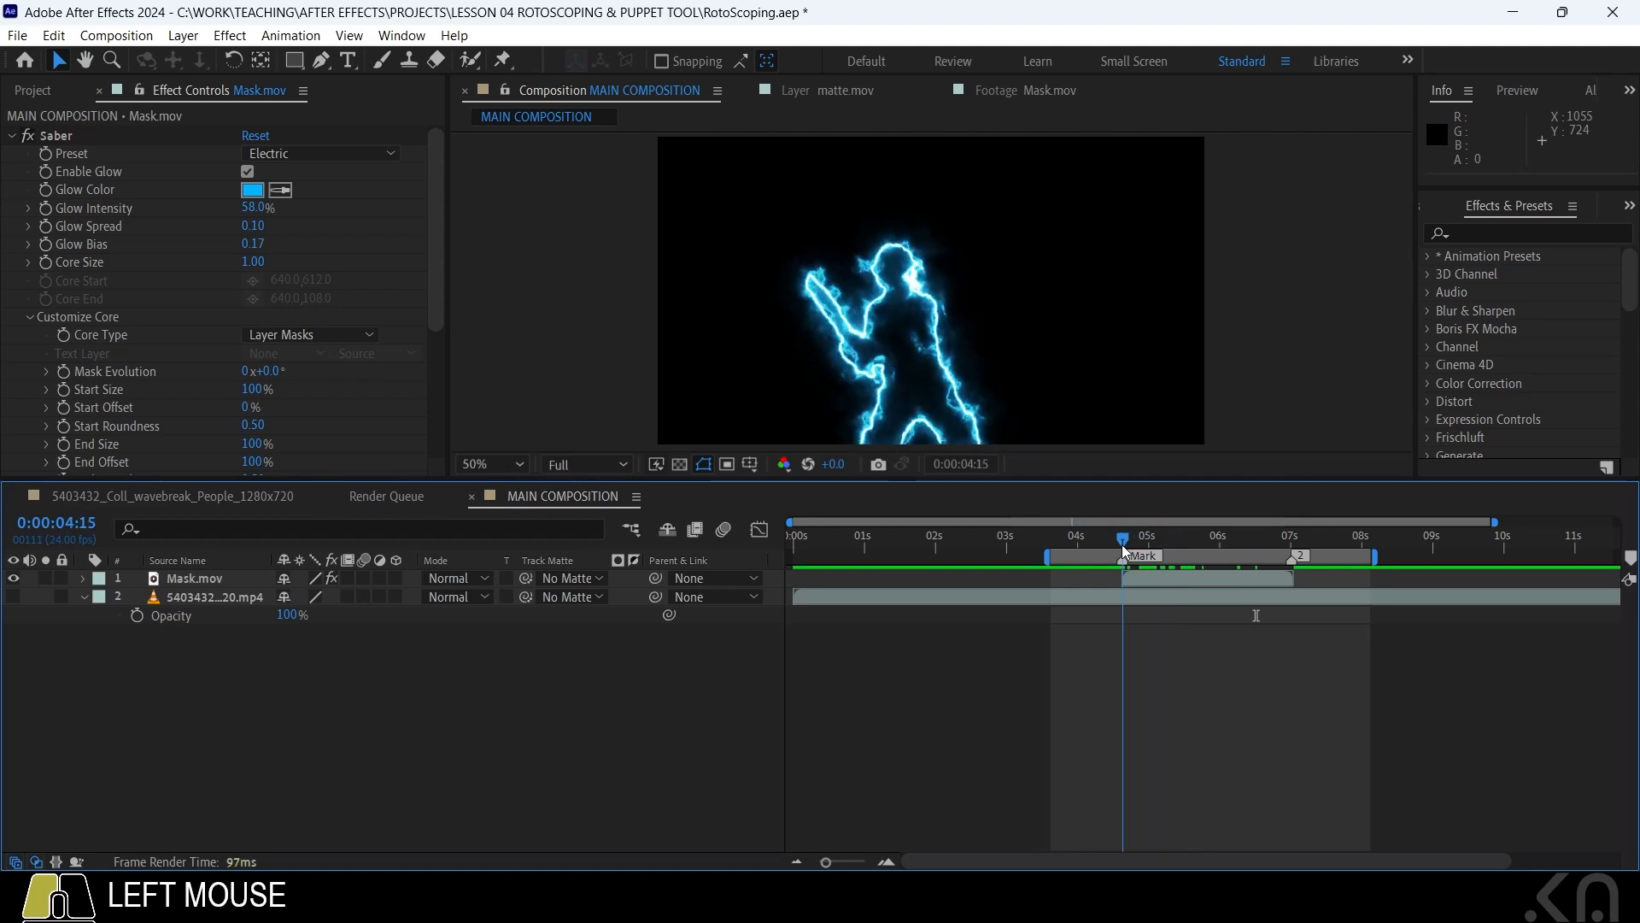
Set Saber's End Size on Mask.mov to 0%
{"action": "left_click", "coordinate": [1137, 578]}
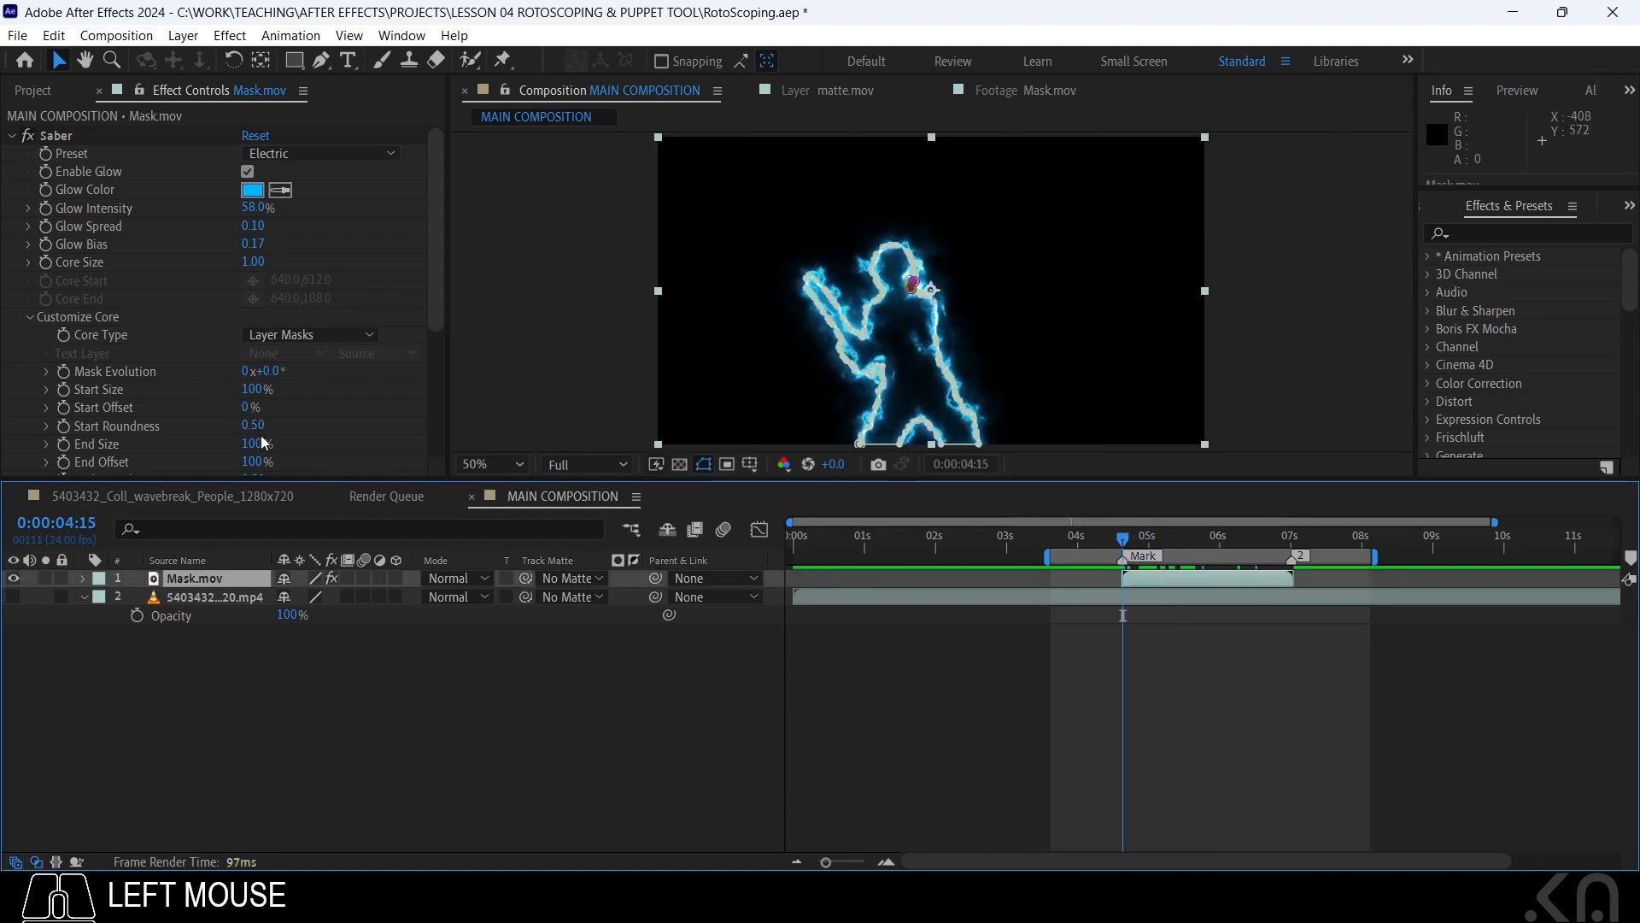
{"action": "scroll", "coordinate": [279, 399], "scroll_direction": "down", "scroll_amount": 2}
{"action": "left_click_drag", "start_coordinate": [256, 395], "coordinate": [162, 395]}
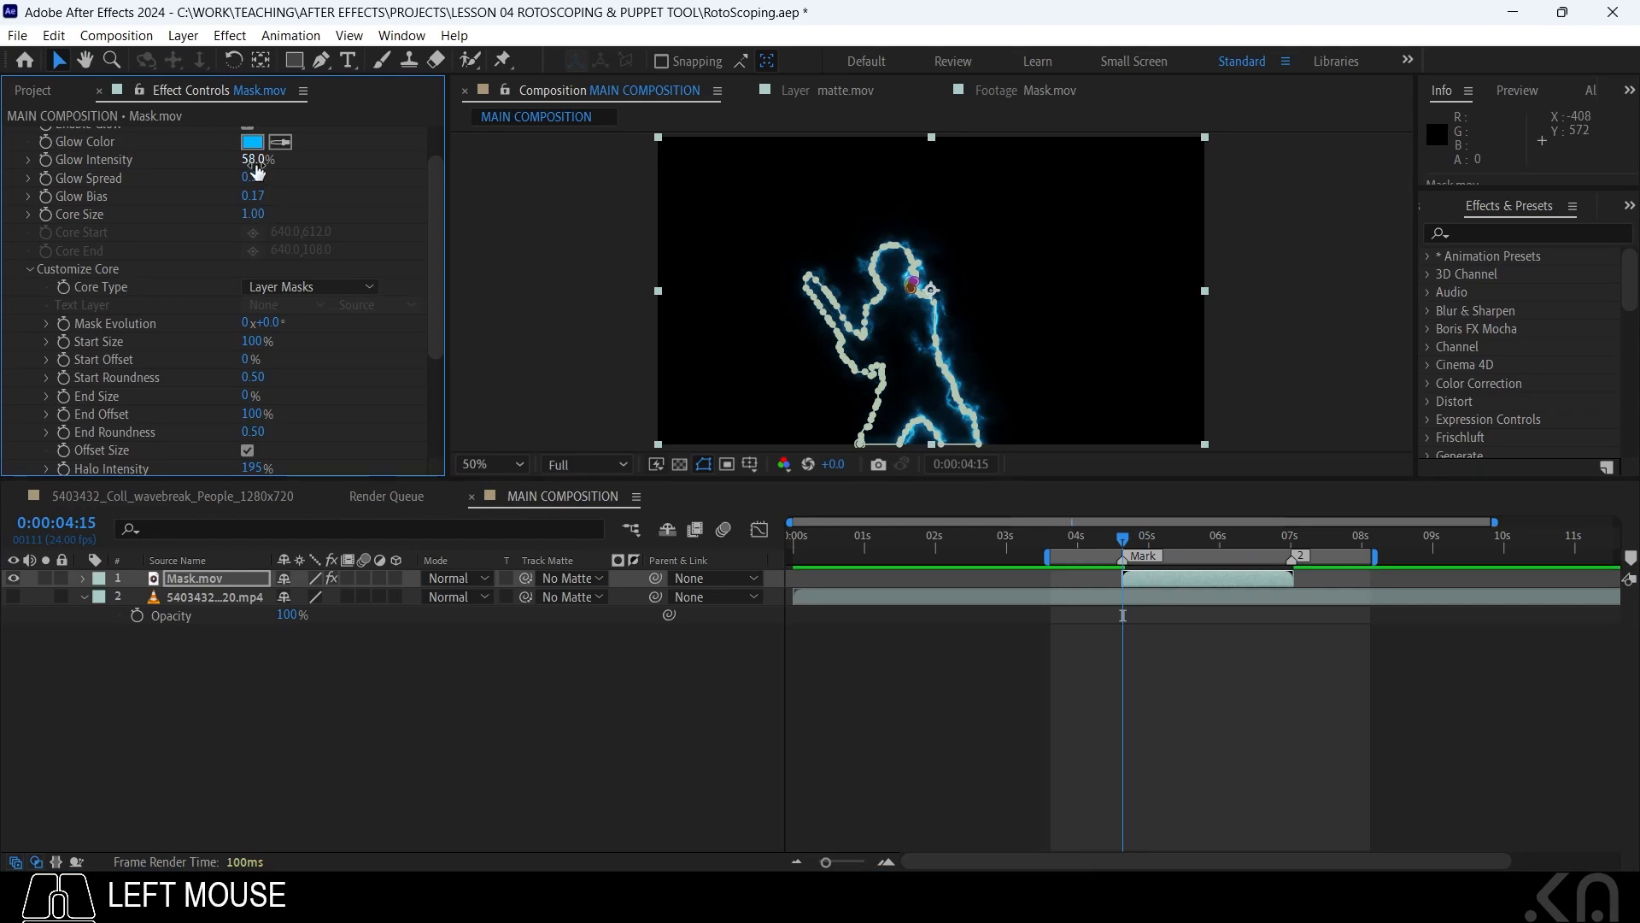
Change the Saber preset to Energize and set its End Size to 100%
{"action": "scroll", "coordinate": [336, 201], "scroll_direction": "up", "scroll_amount": 2}
{"action": "left_click", "coordinate": [327, 154]}
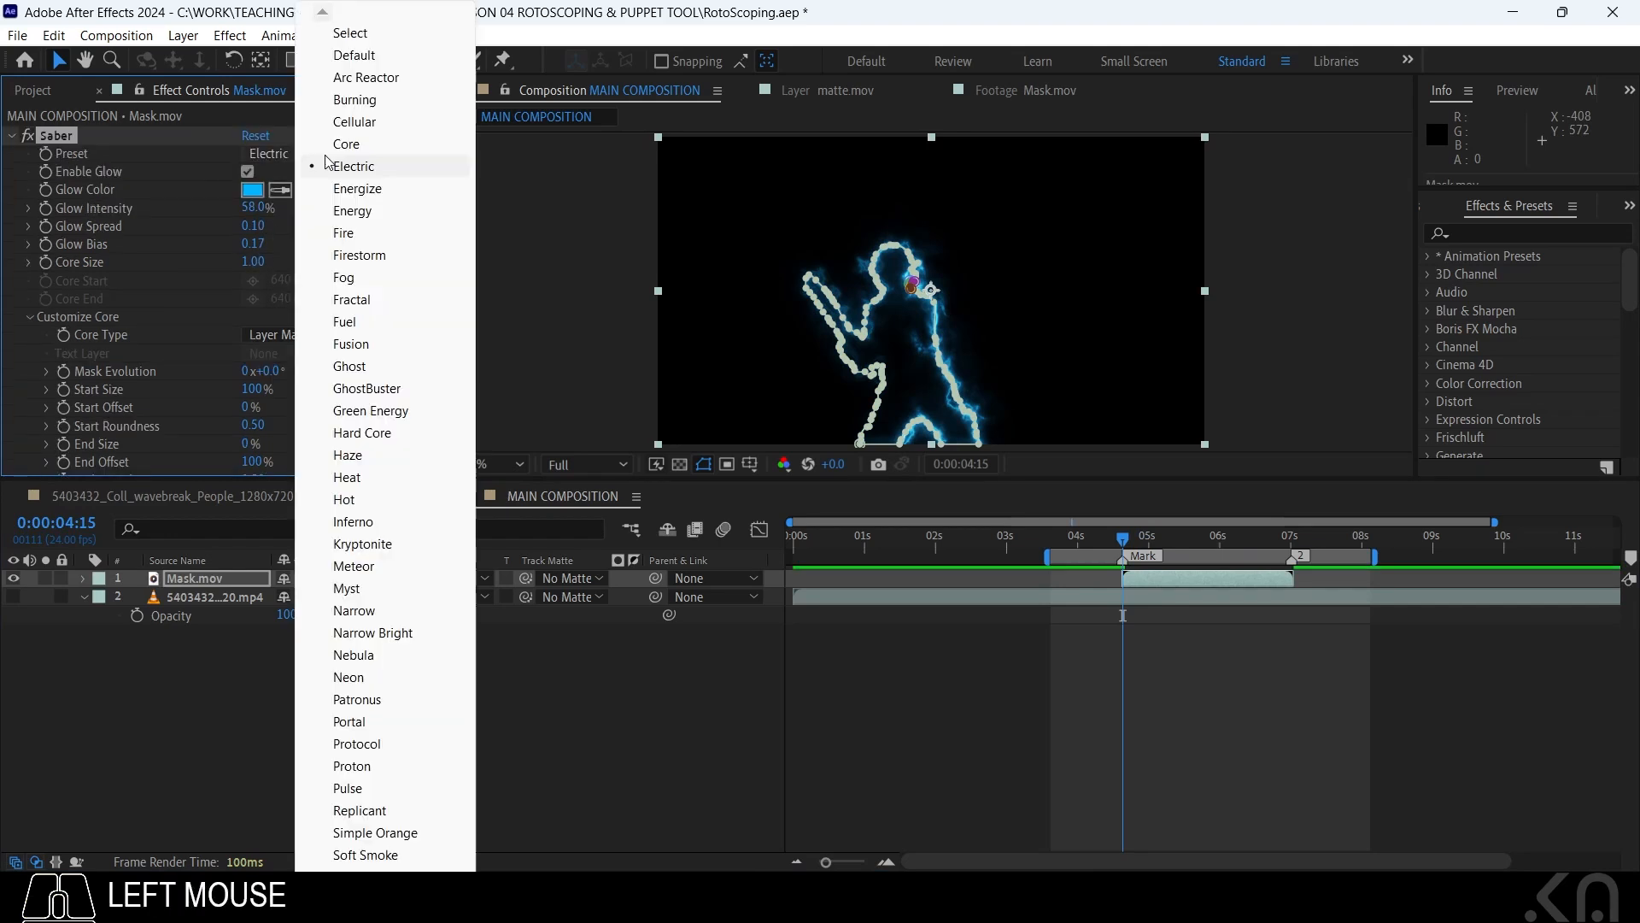
{"action": "left_click", "coordinate": [384, 190]}
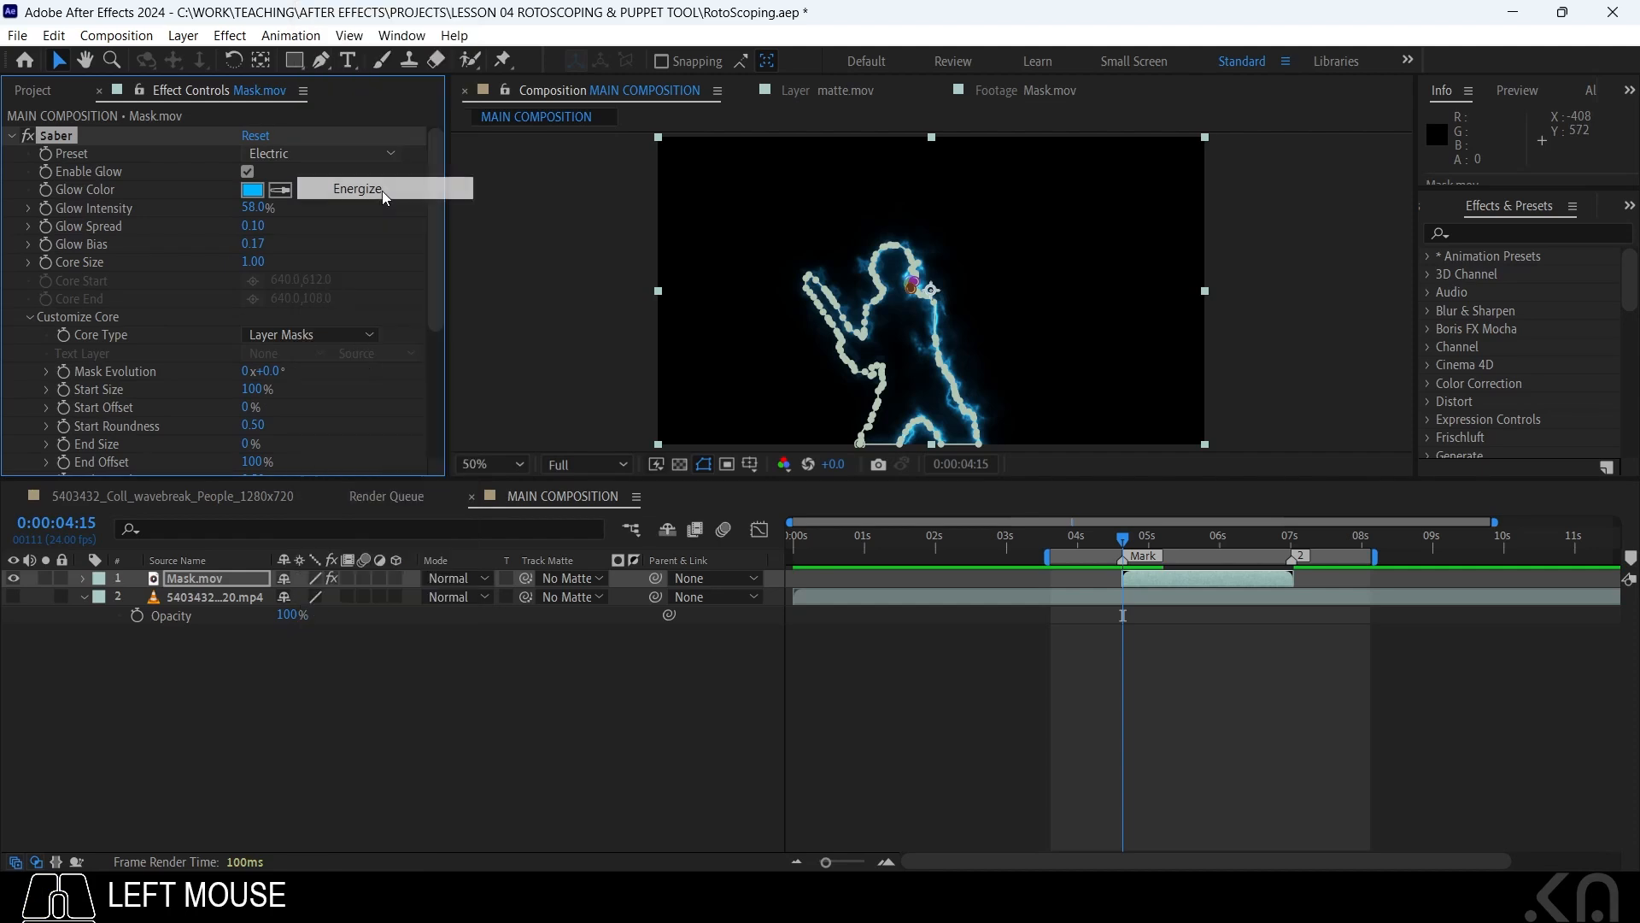
{"action": "scroll", "coordinate": [222, 300], "scroll_direction": "down", "scroll_amount": 4}
{"action": "left_click", "coordinate": [256, 346]}
{"action": "type", "text": "100"}
{"action": "key", "text": "Return"}
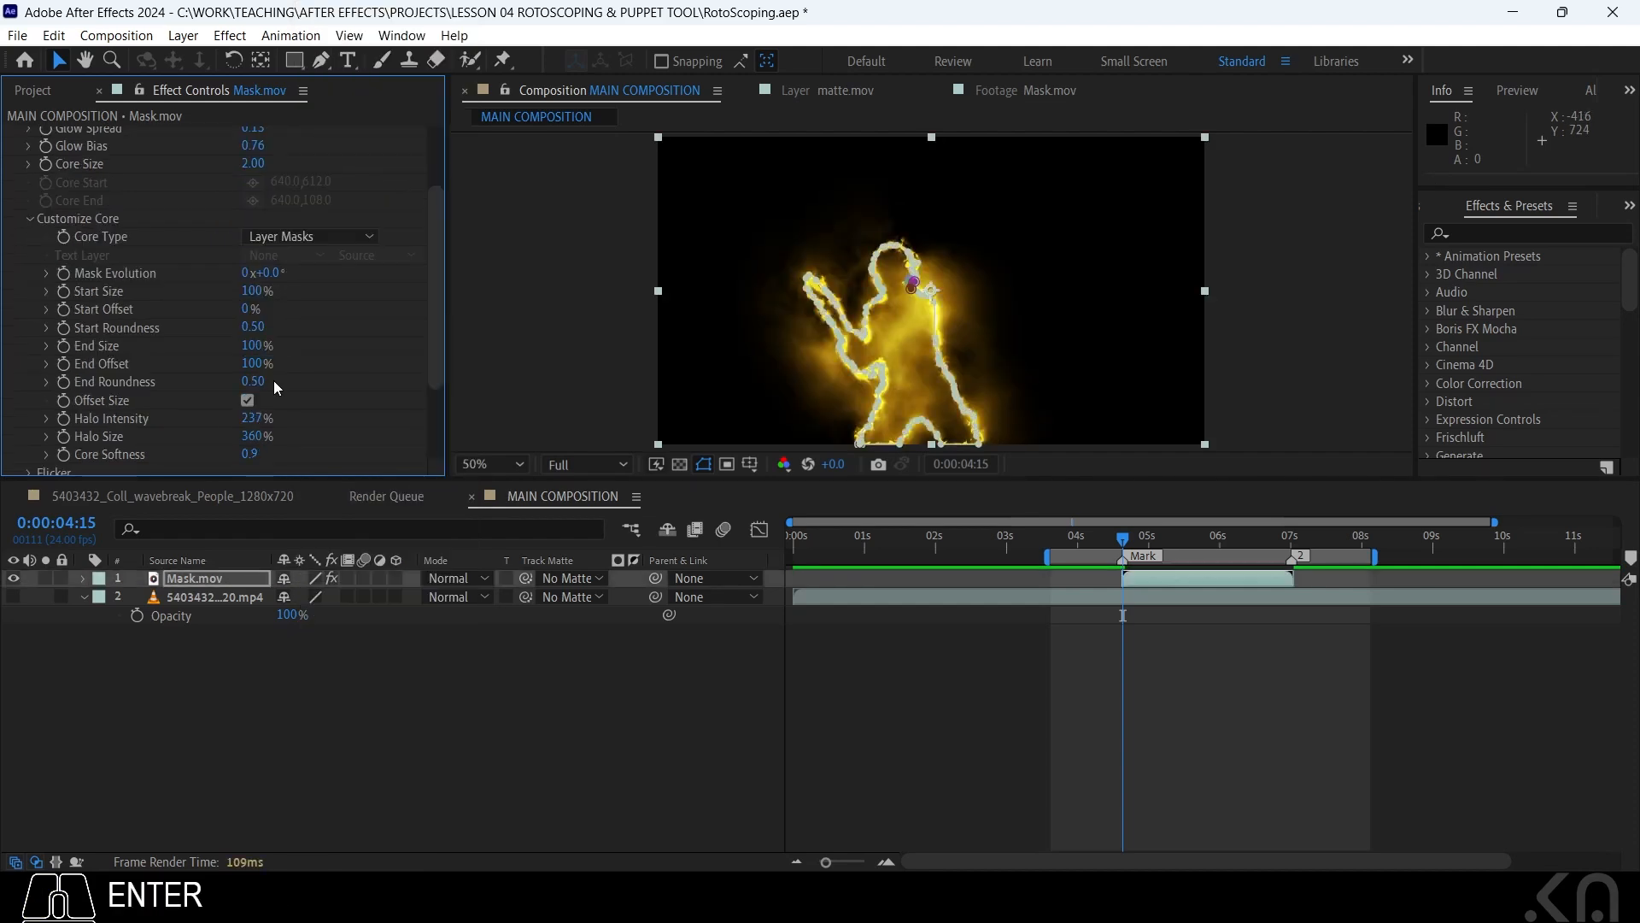
Keyframe Saber's End Offset on Mask.mov from 0% at 0:00:04:15 to 100% at 0:00:05:21
{"action": "left_click_drag", "start_coordinate": [265, 372], "coordinate": [196, 372]}
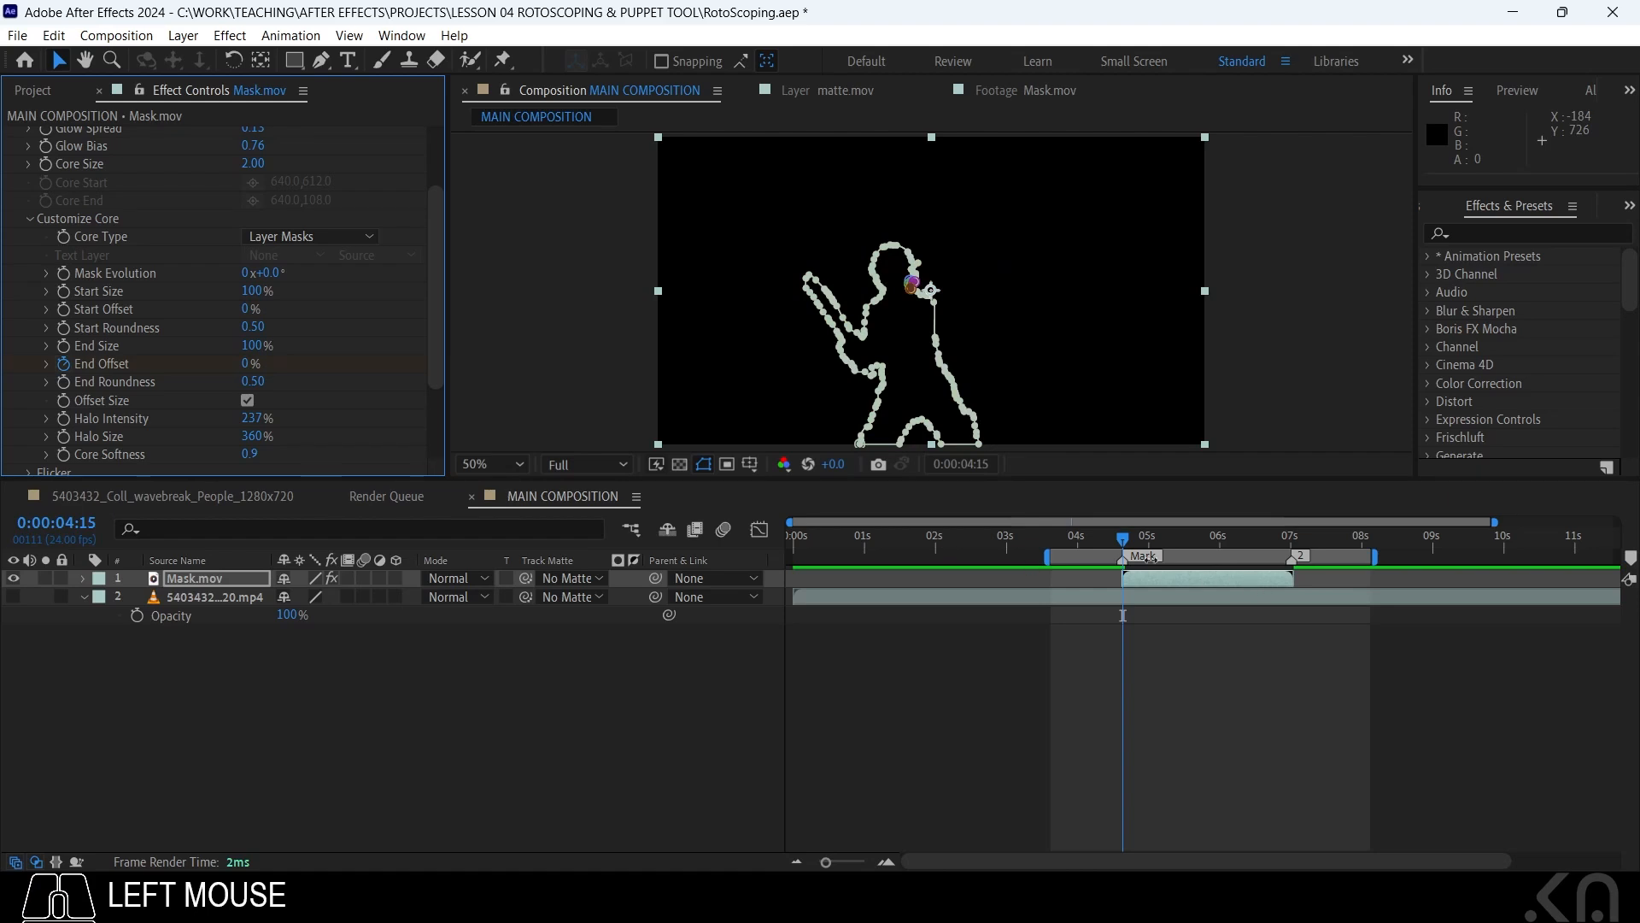
{"action": "left_click", "coordinate": [1212, 538]}
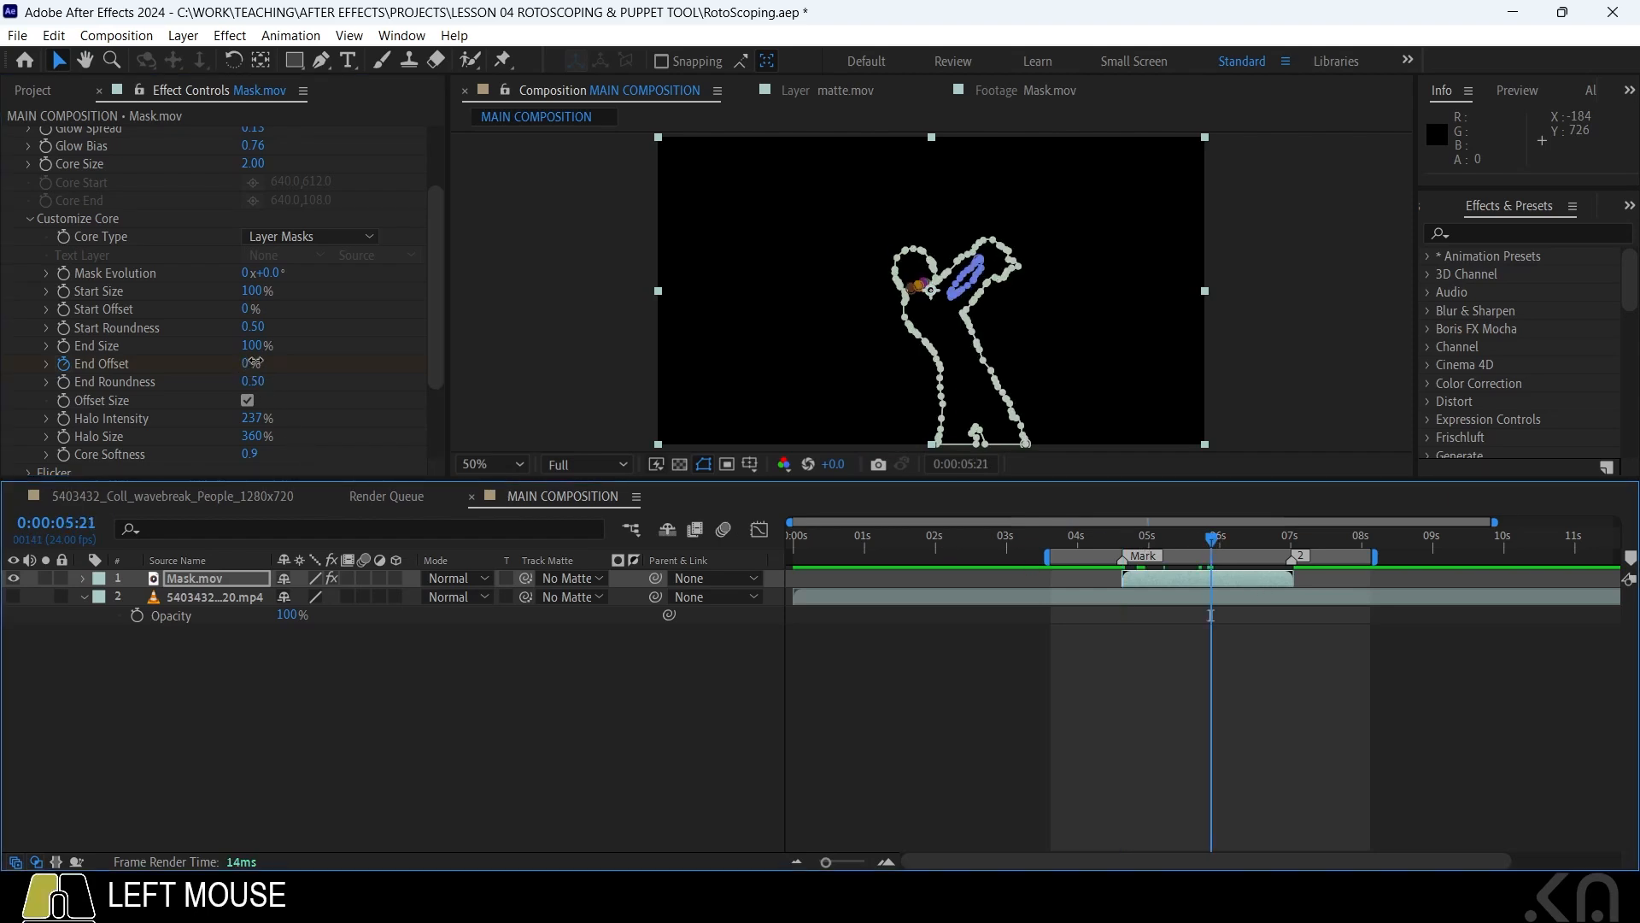
{"action": "left_click_drag", "start_coordinate": [253, 362], "coordinate": [235, 367]}
Keyframe Saber's End Size from 100% to 0% and Start Offset from 0% to 100% between 0:00:05:21 and 0:00:07:00
{"action": "left_click_drag", "start_coordinate": [1214, 545], "coordinate": [1287, 545]}
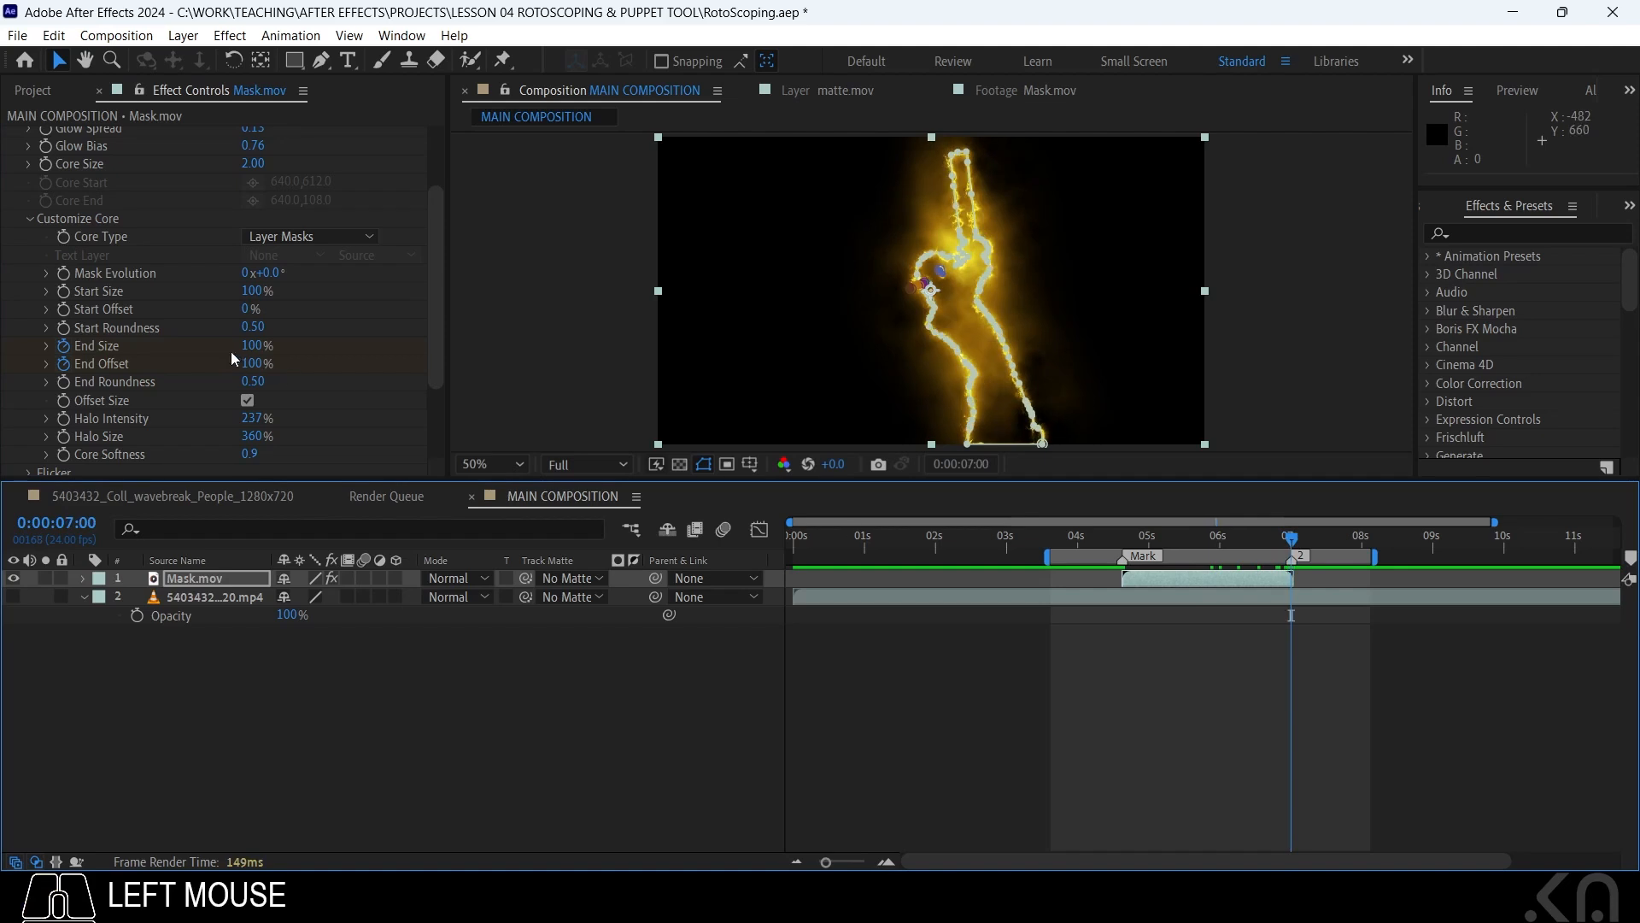
{"action": "left_click_drag", "start_coordinate": [238, 345], "coordinate": [4, 345]}
{"action": "left_click", "coordinate": [1213, 538]}
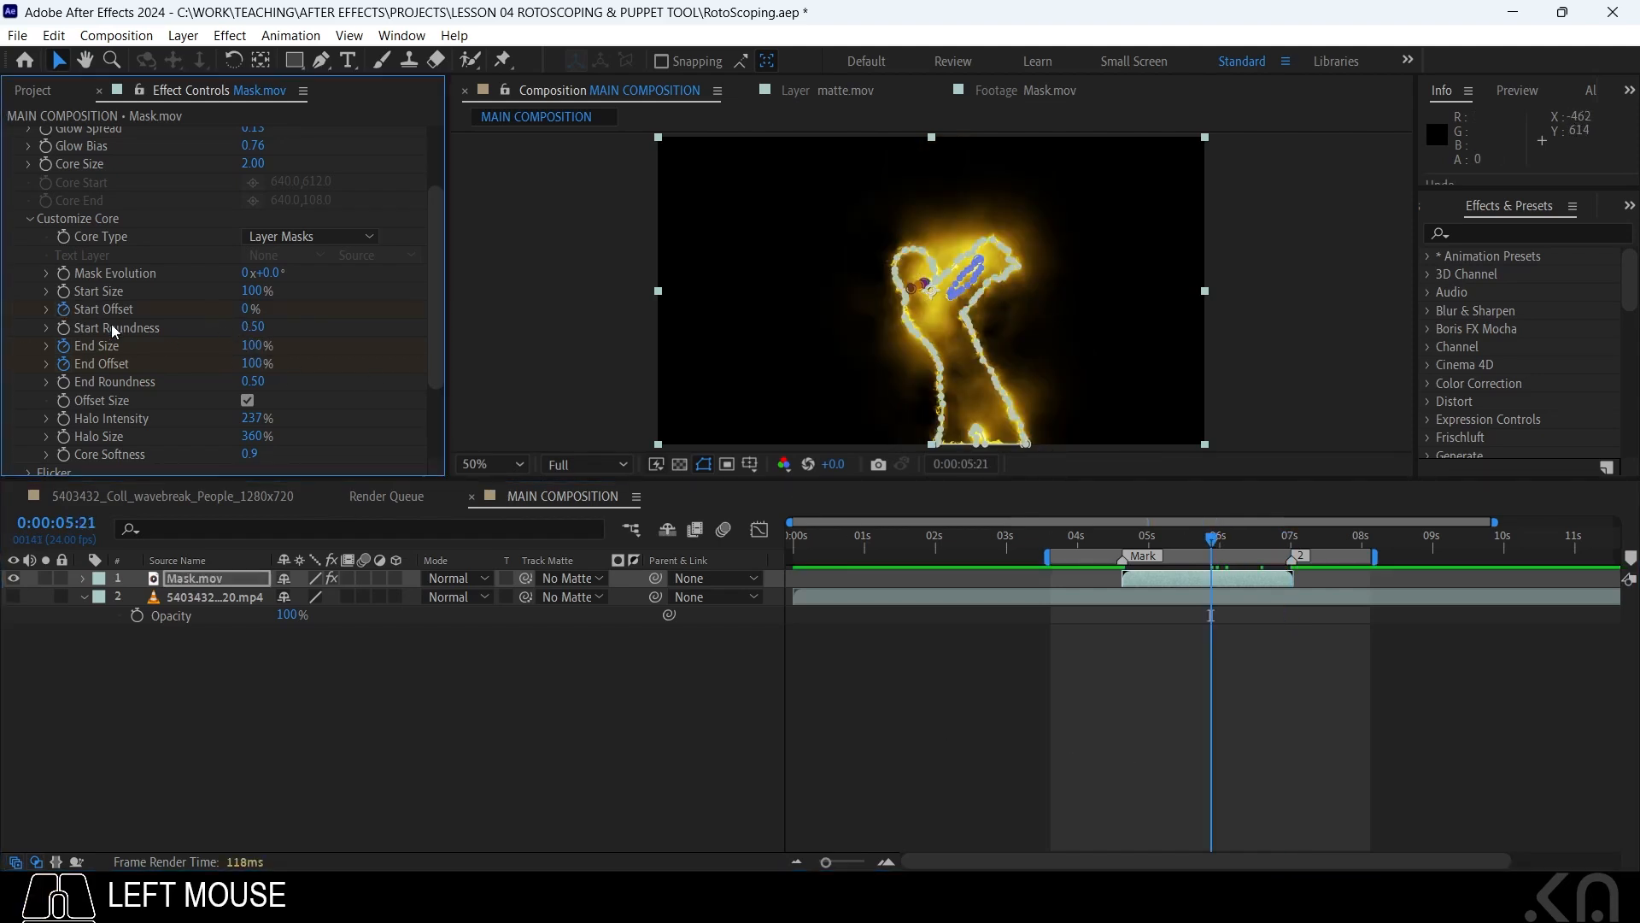
{"action": "left_click_drag", "start_coordinate": [1218, 547], "coordinate": [1291, 549]}
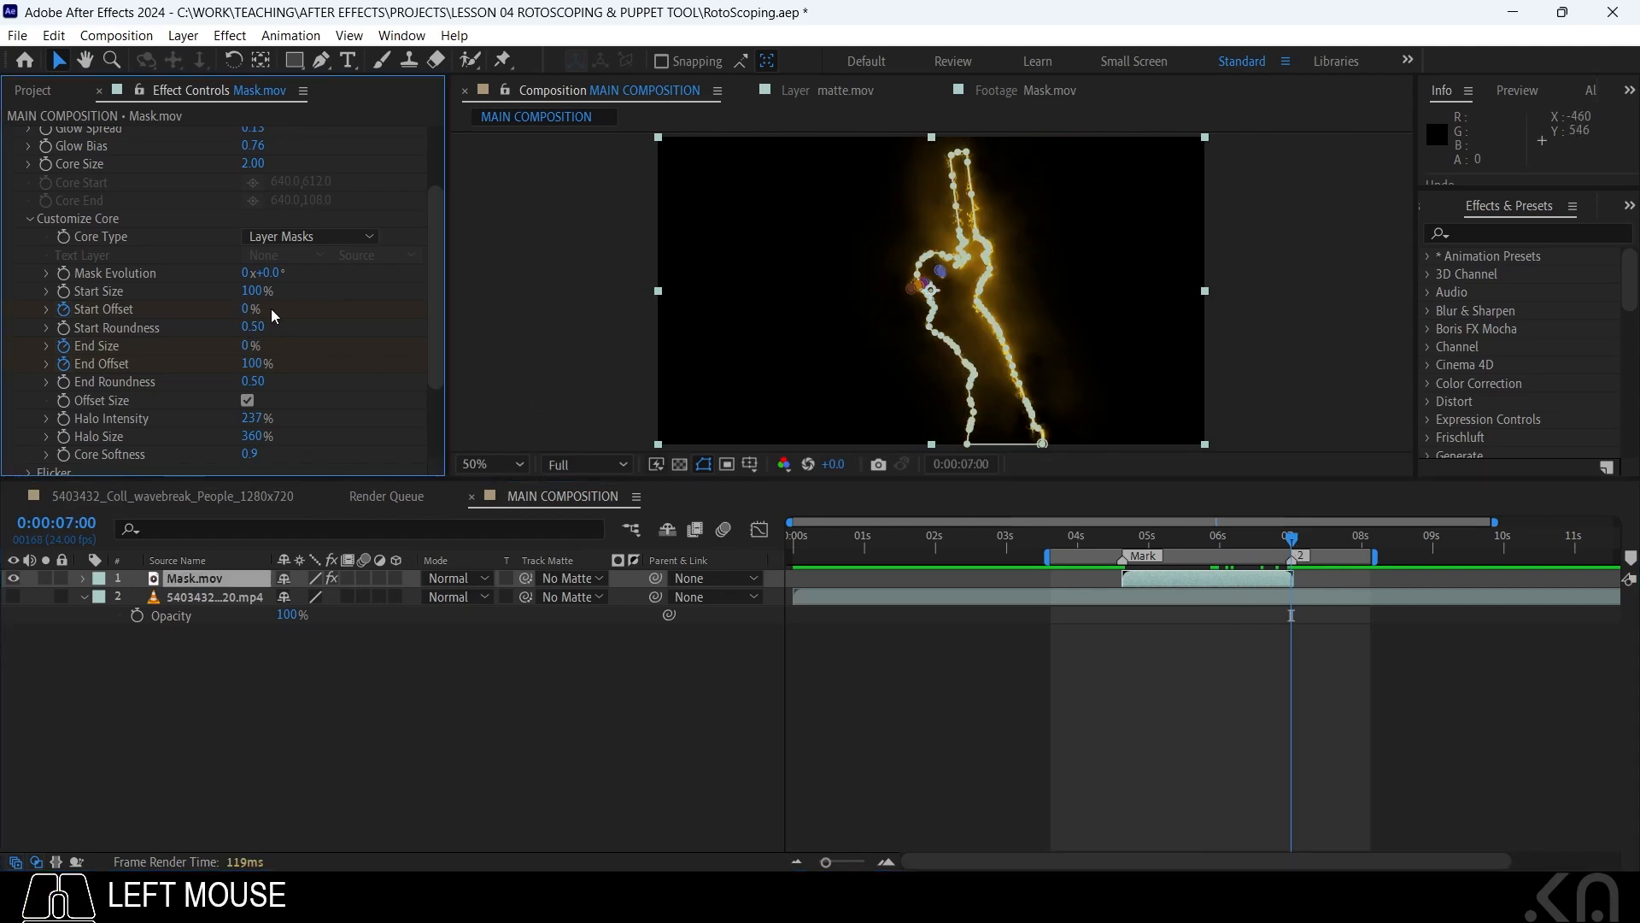
{"action": "left_click_drag", "start_coordinate": [317, 309], "coordinate": [433, 309]}
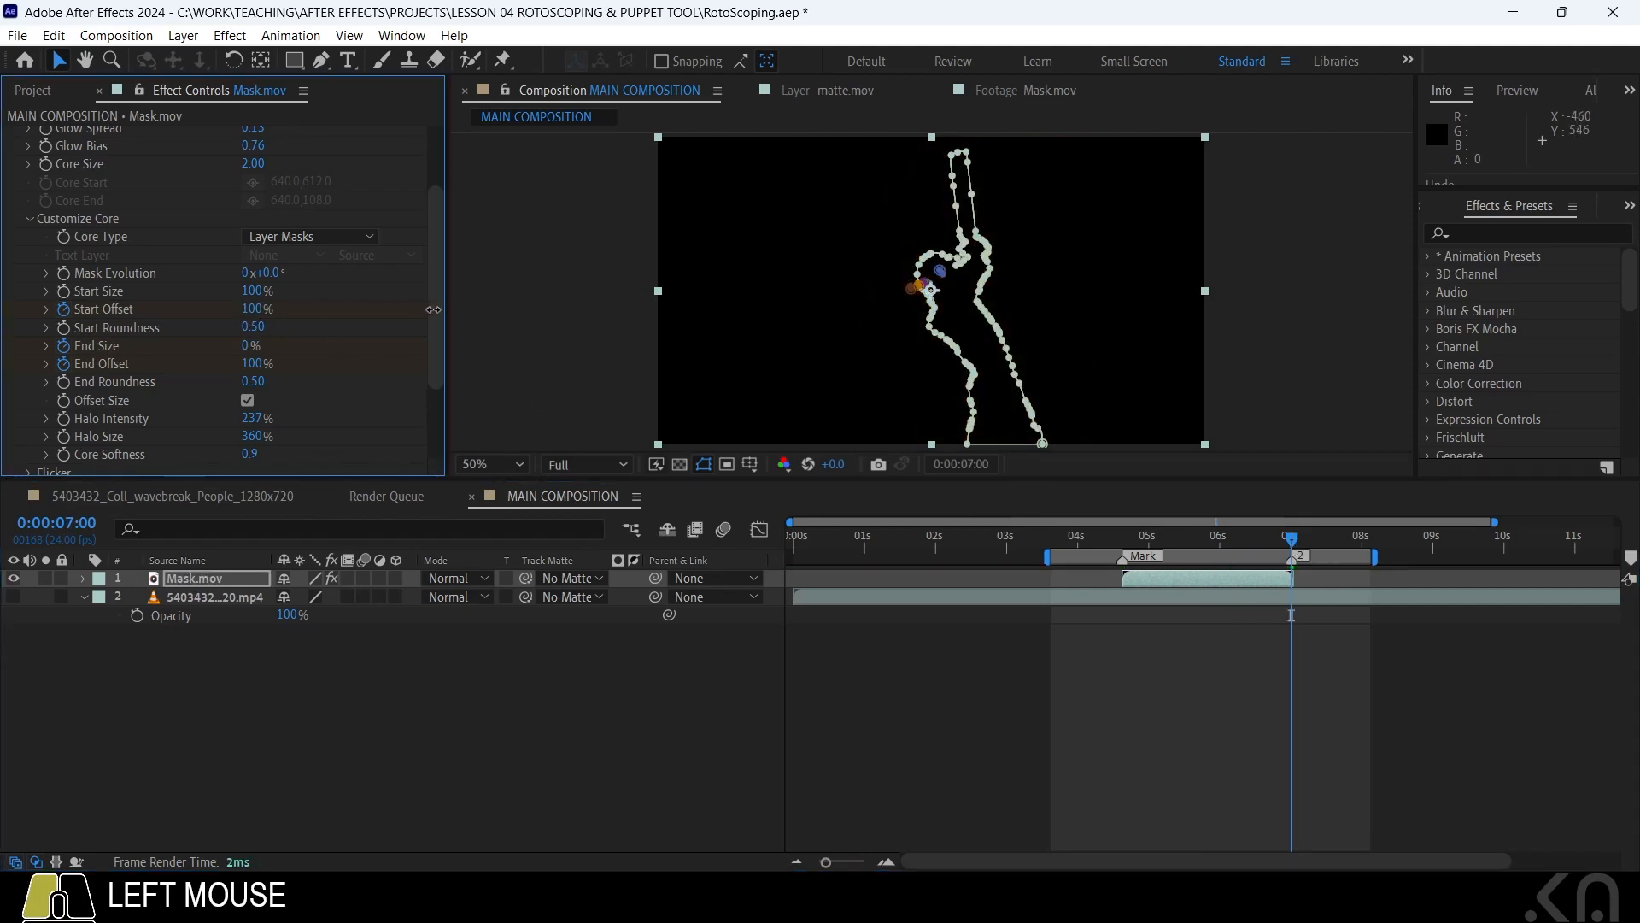
Preview the animated Saber outline, starting playback from 0:00:04:01
{"action": "left_click", "coordinate": [1057, 741]}
{"action": "left_click_drag", "start_coordinate": [1186, 545], "coordinate": [1082, 535]}
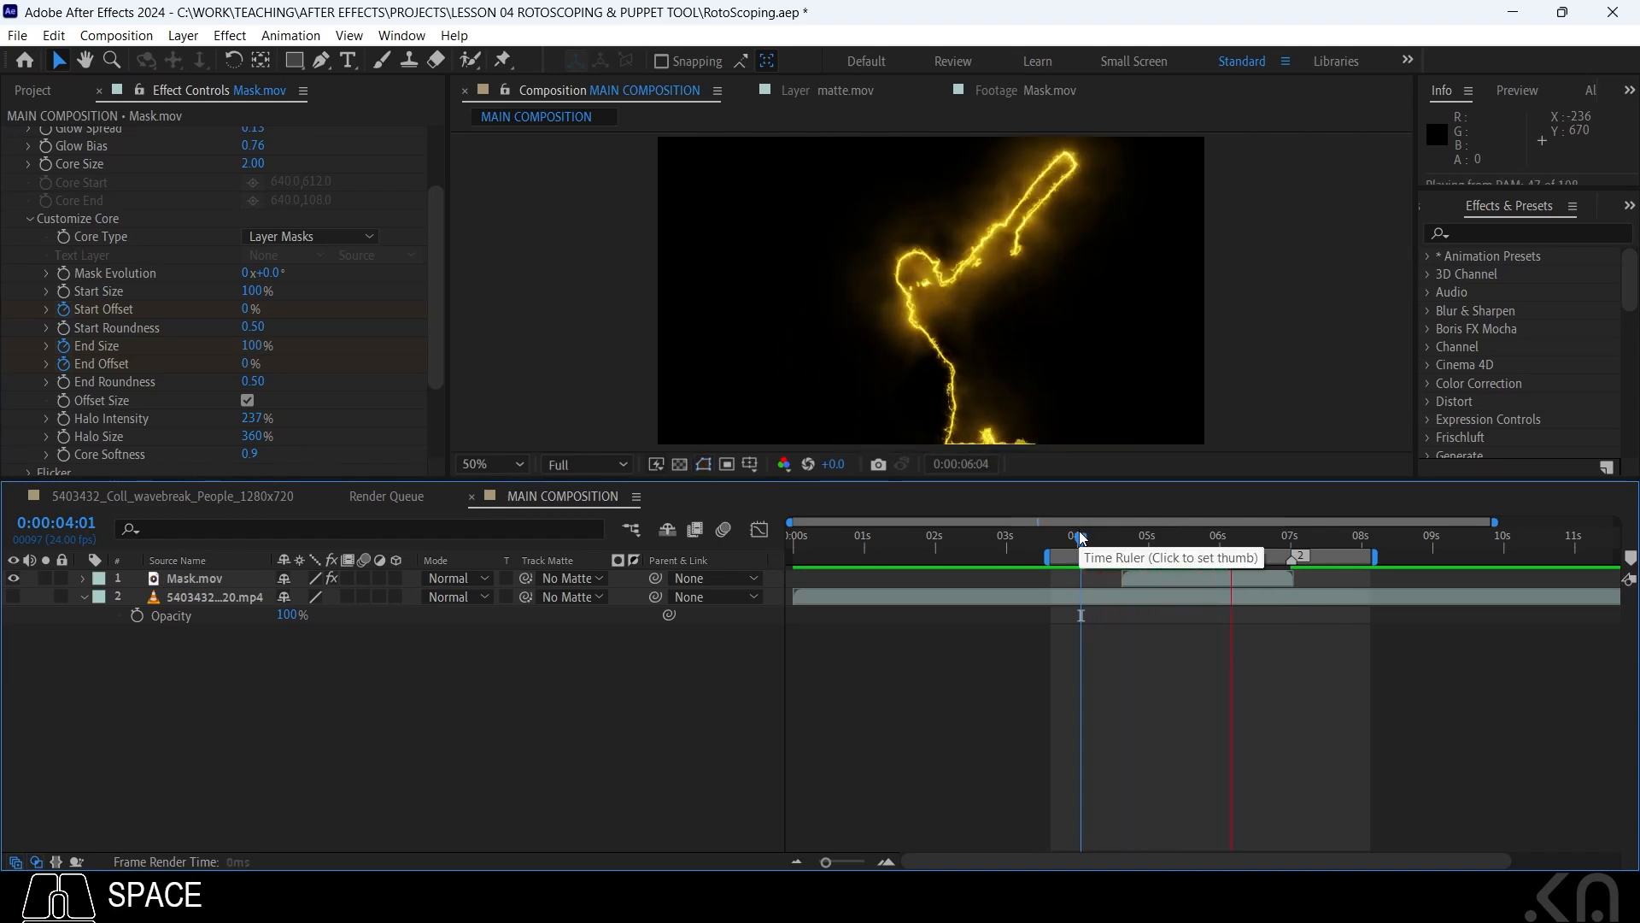
{"action": "key", "text": "space"}
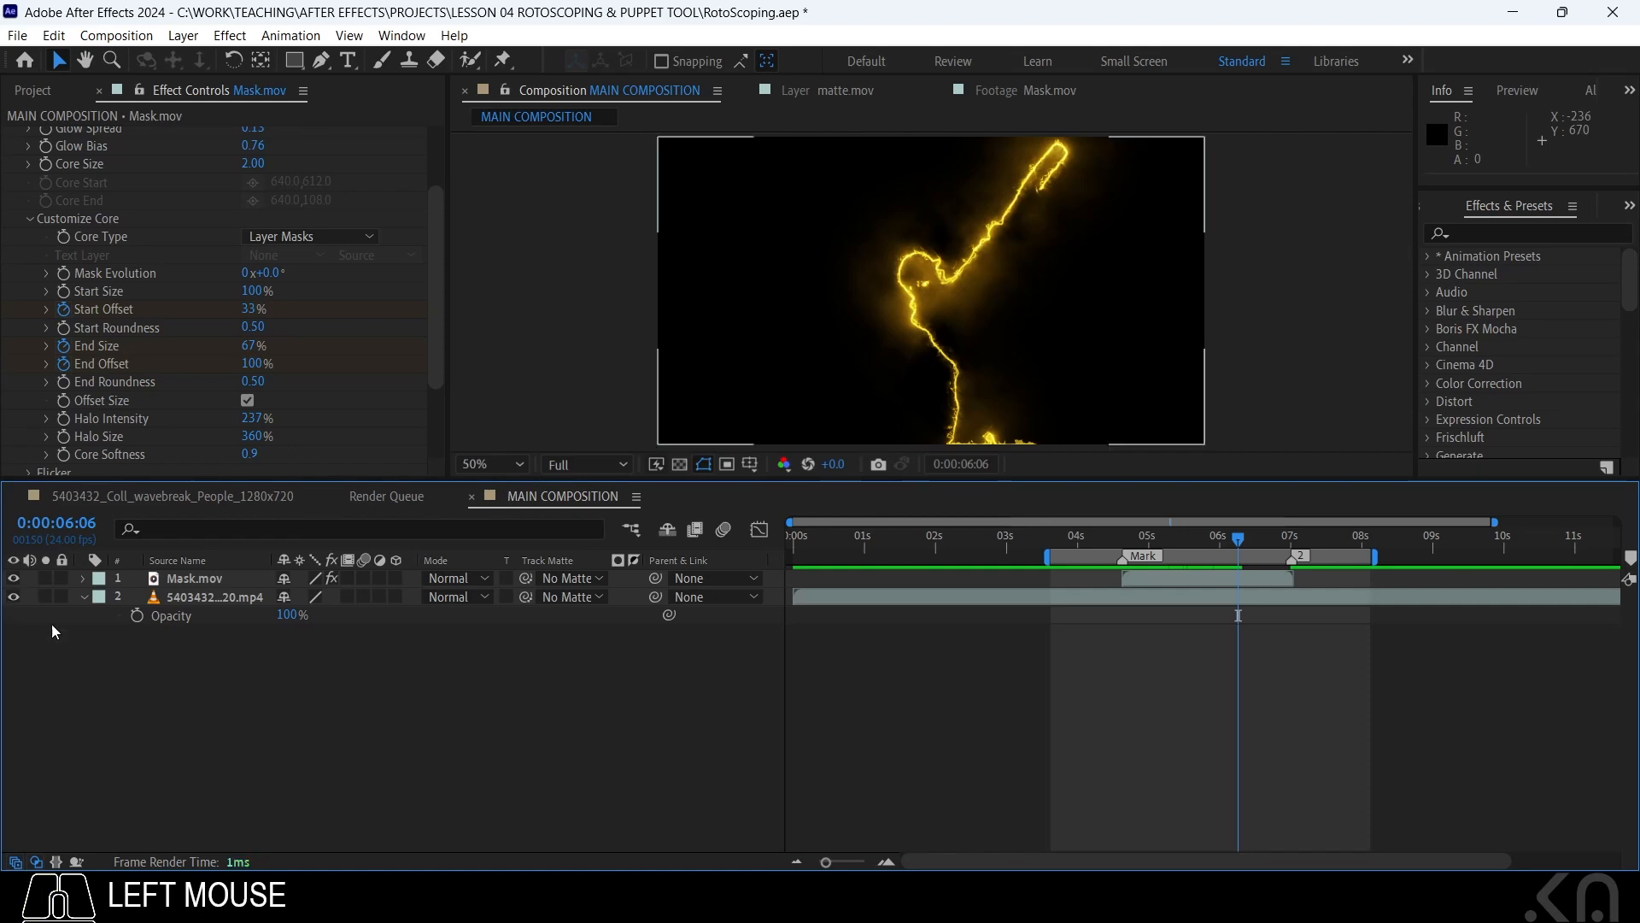
Show the cricket footage beneath the glow and set the Mask.mov layer's blending mode to Add
{"action": "left_click", "coordinate": [14, 580]}
{"action": "left_click", "coordinate": [14, 579]}
{"action": "left_click", "coordinate": [195, 580]}
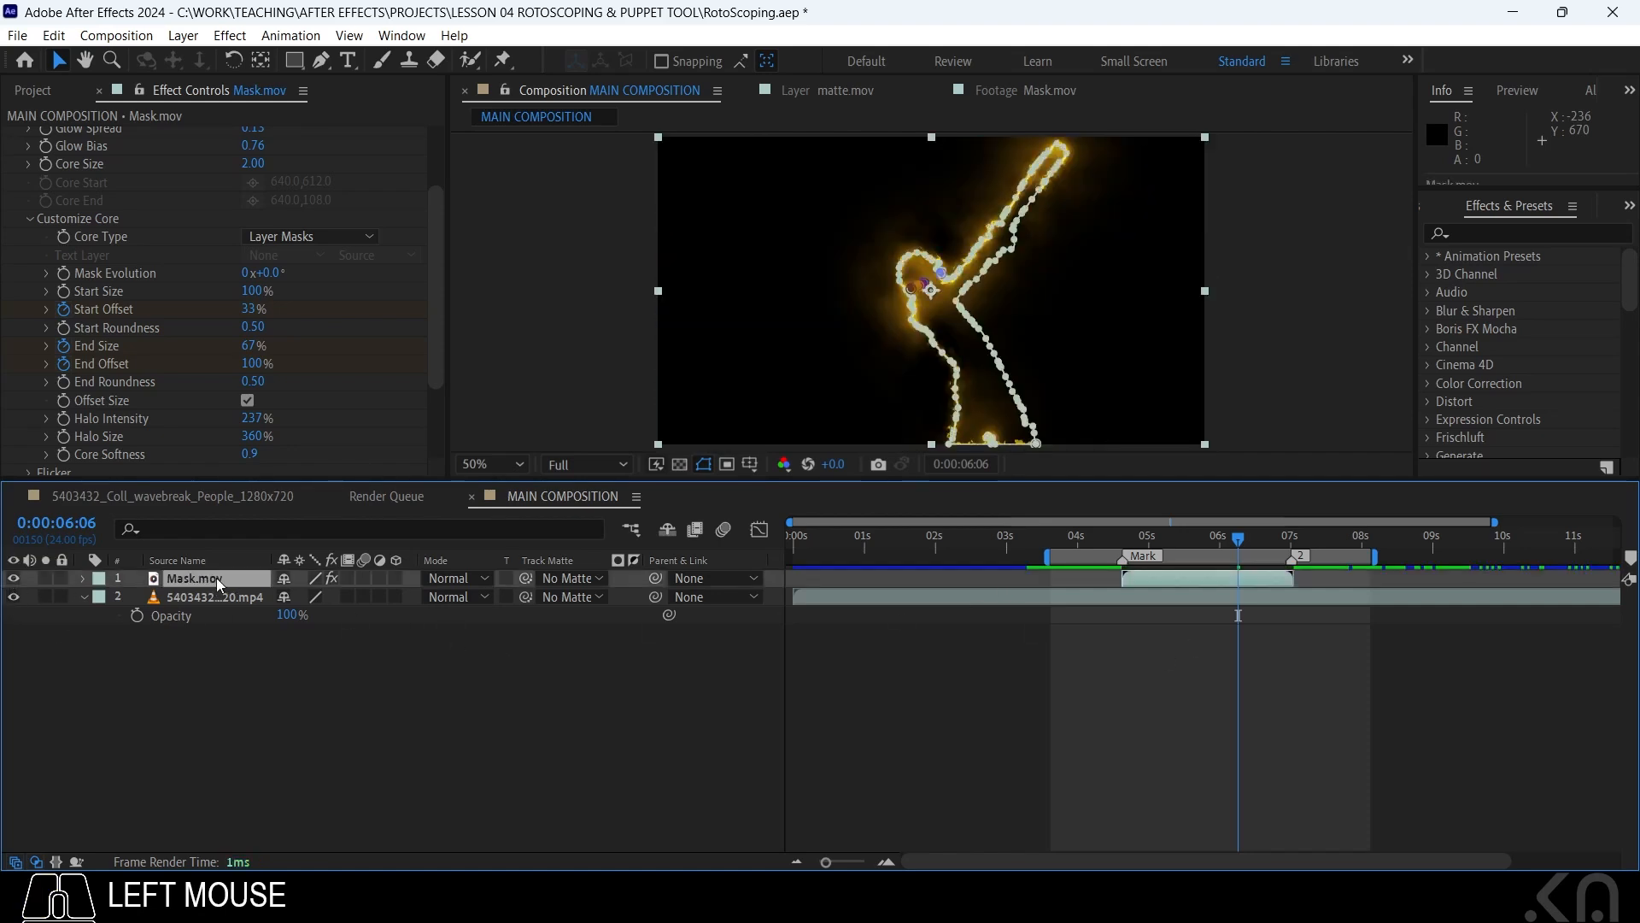
{"action": "left_click", "coordinate": [446, 578]}
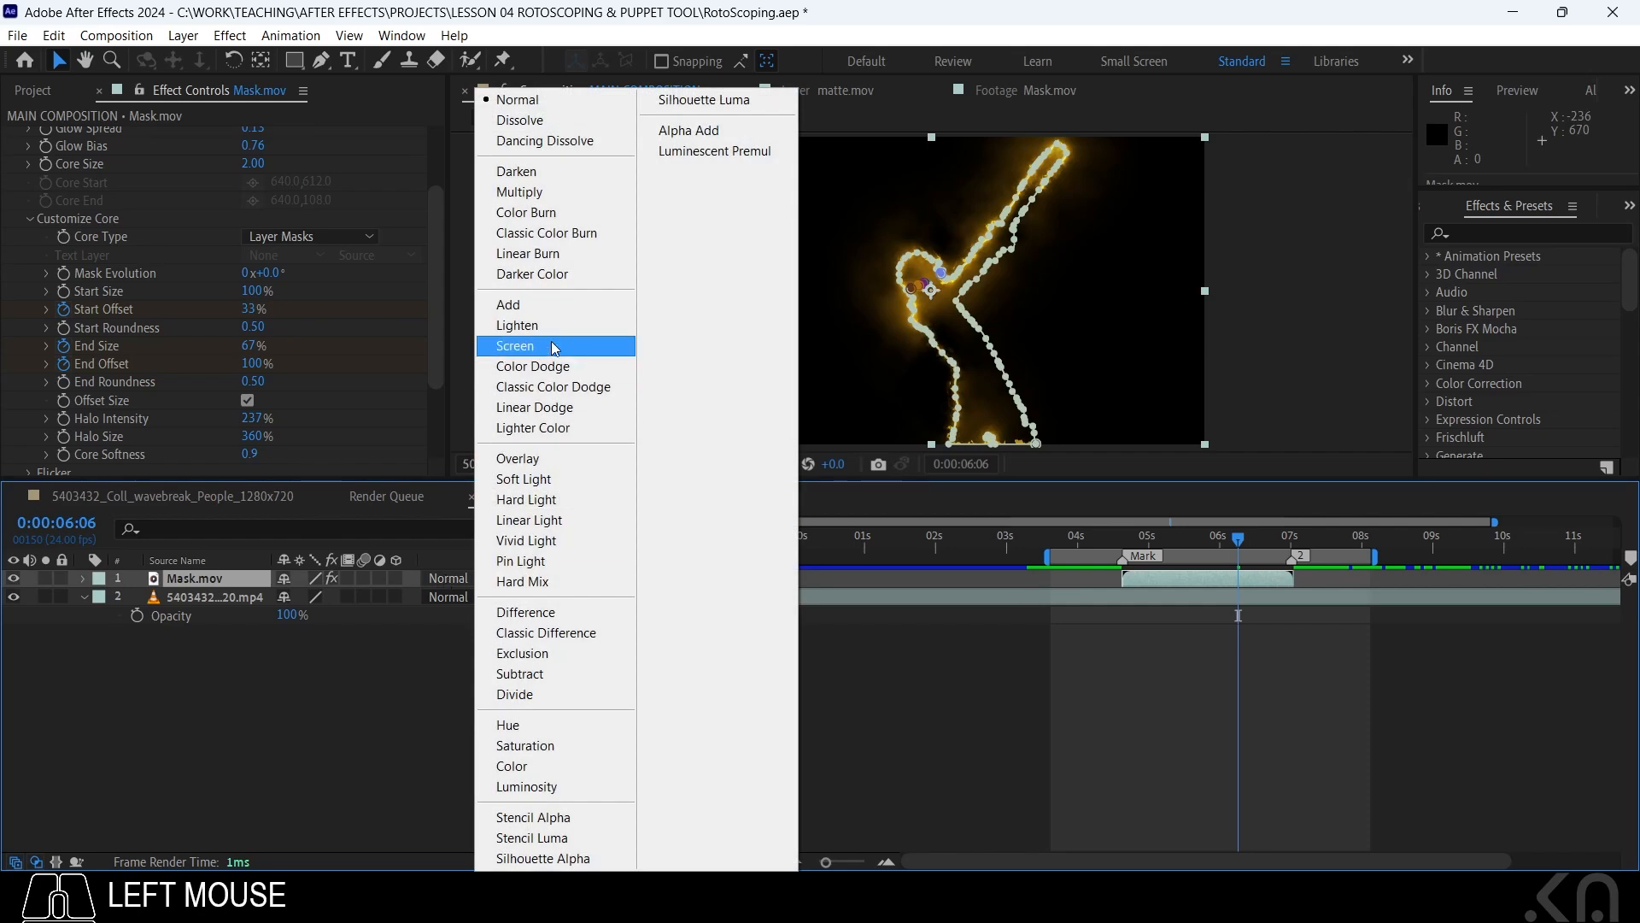
{"action": "left_click", "coordinate": [546, 305]}
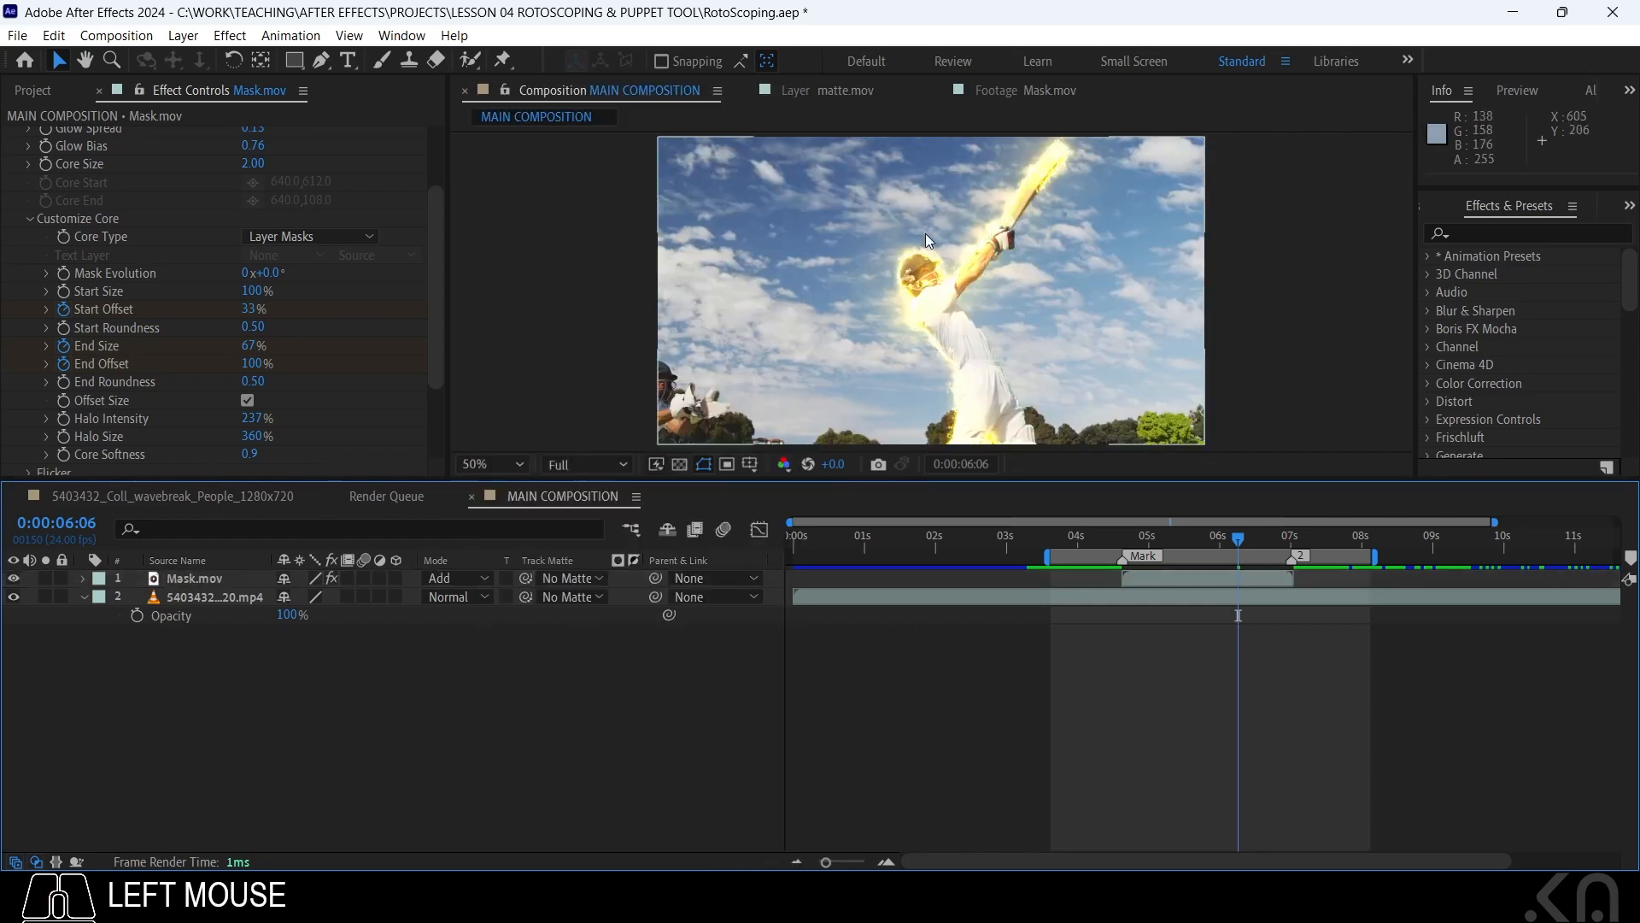
Trim the start of the Mask.mov layer to shortly before the 5-second mark and preview the glow over the footage
{"action": "mouse_move", "coordinate": [1132, 545]}
{"action": "left_mouse_down"}
{"action": "mouse_move", "coordinate": [1102, 543]}
{"action": "mouse_move", "coordinate": [1280, 542]}
{"action": "mouse_move", "coordinate": [1145, 541]}
{"action": "left_mouse_up"}
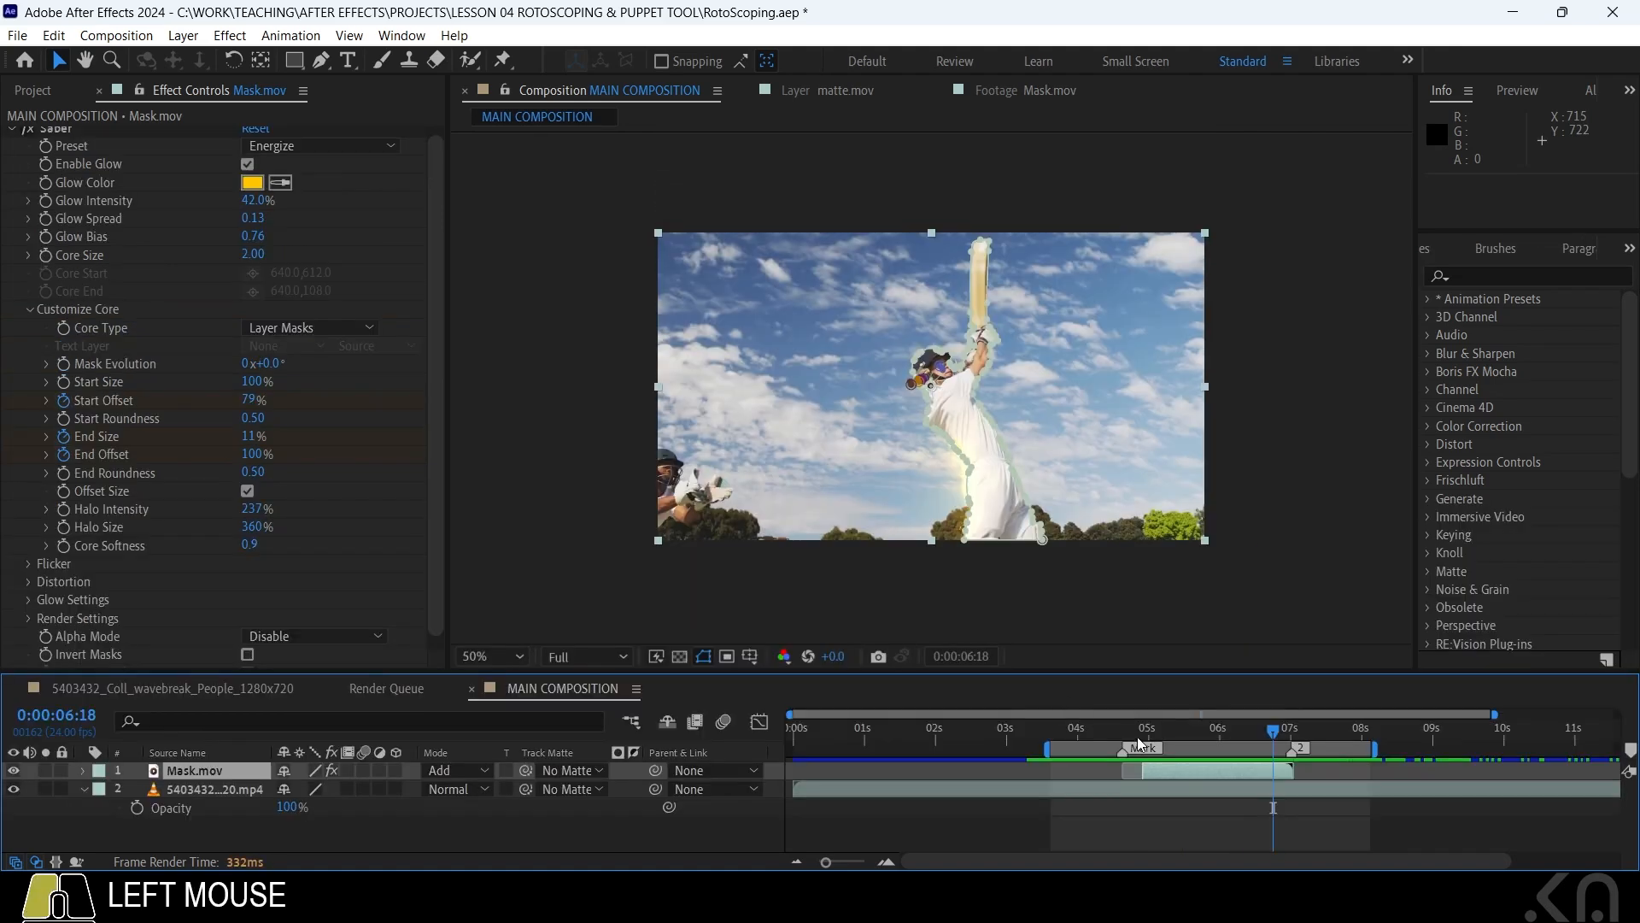
{"action": "left_click_drag", "start_coordinate": [1138, 740], "coordinate": [1086, 733]}
{"action": "key", "text": "space"}
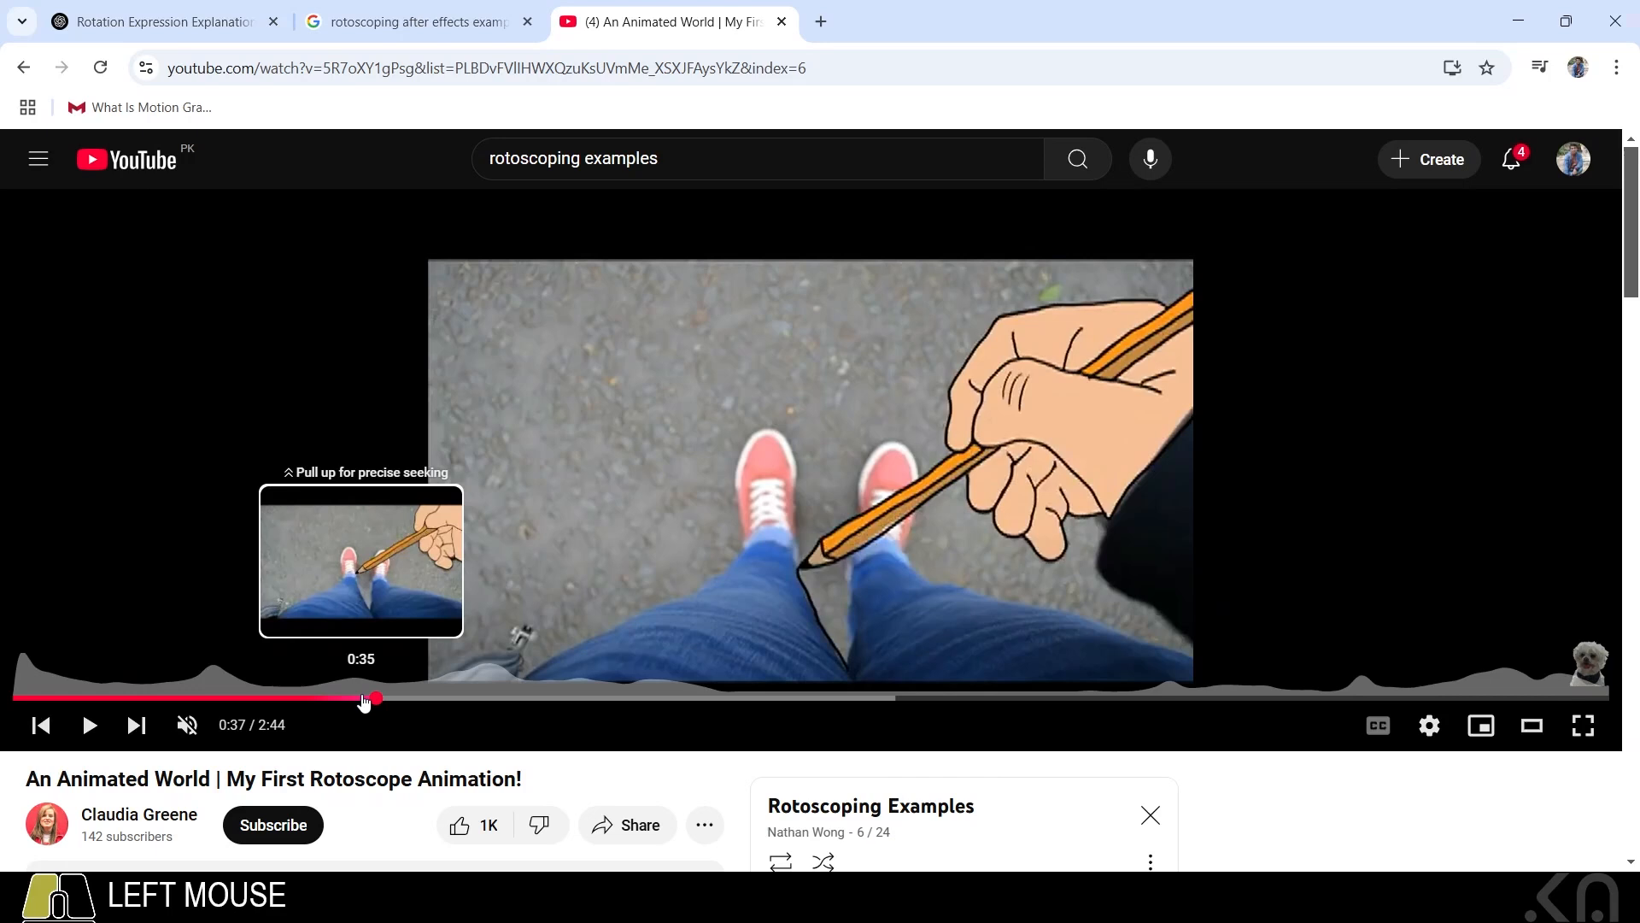
Switch to YouTube in the browser and replay parts of the rotoscope animation example and the text-behind-objects tutorial
{"action": "left_click_drag", "start_coordinate": [366, 697], "coordinate": [255, 697]}
{"action": "key", "text": "space"}
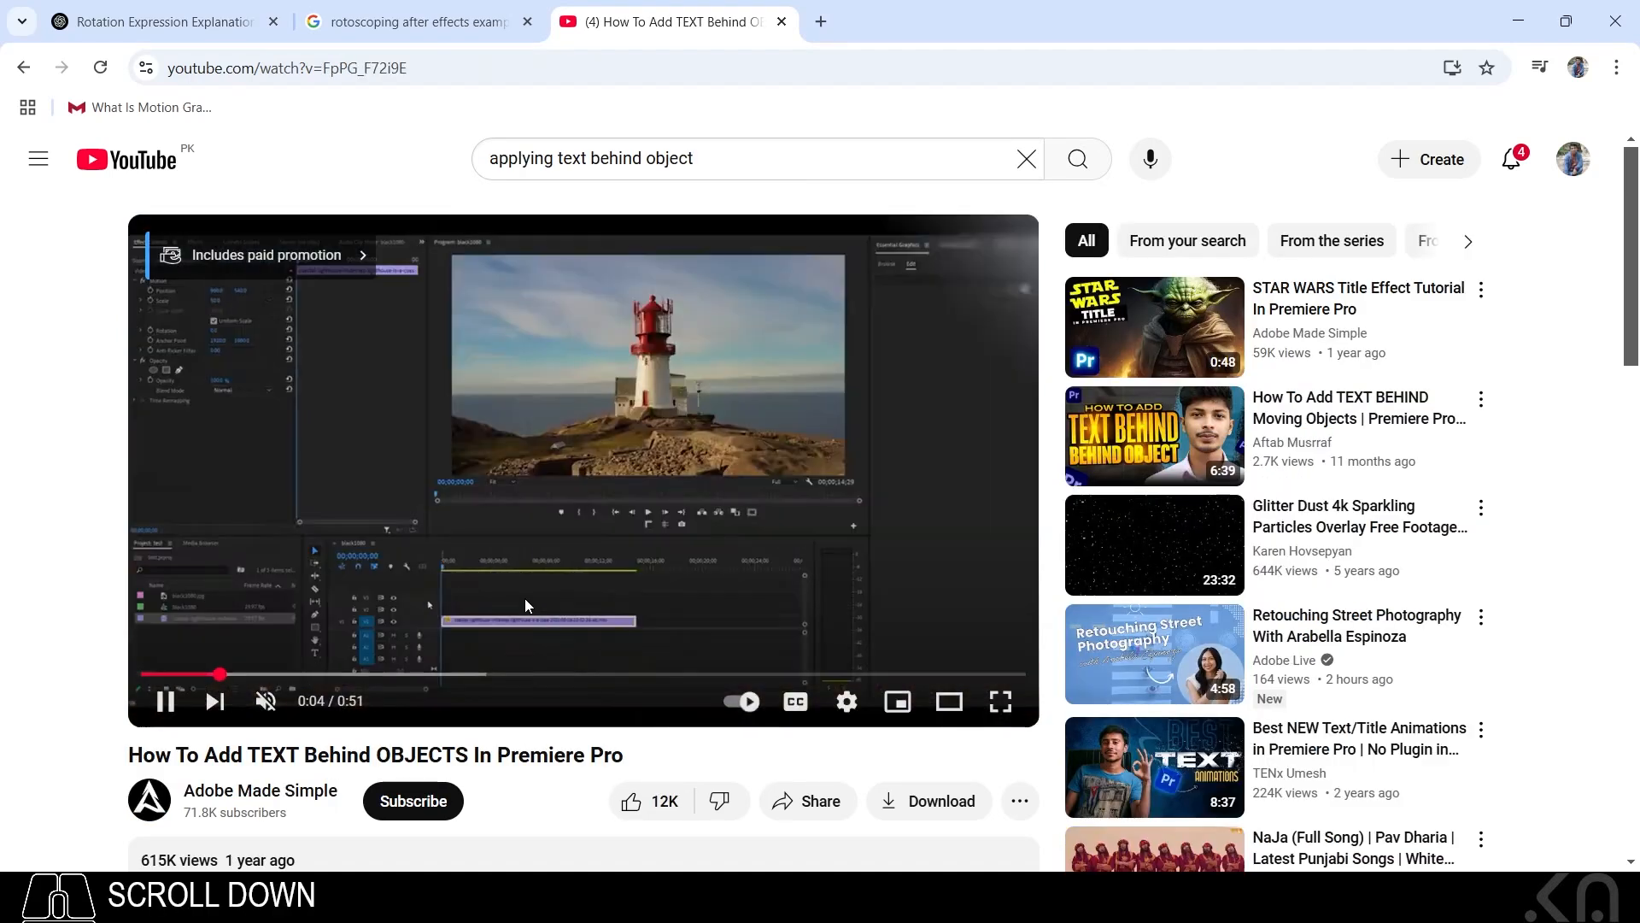
{"action": "left_click_drag", "start_coordinate": [256, 674], "coordinate": [175, 675]}
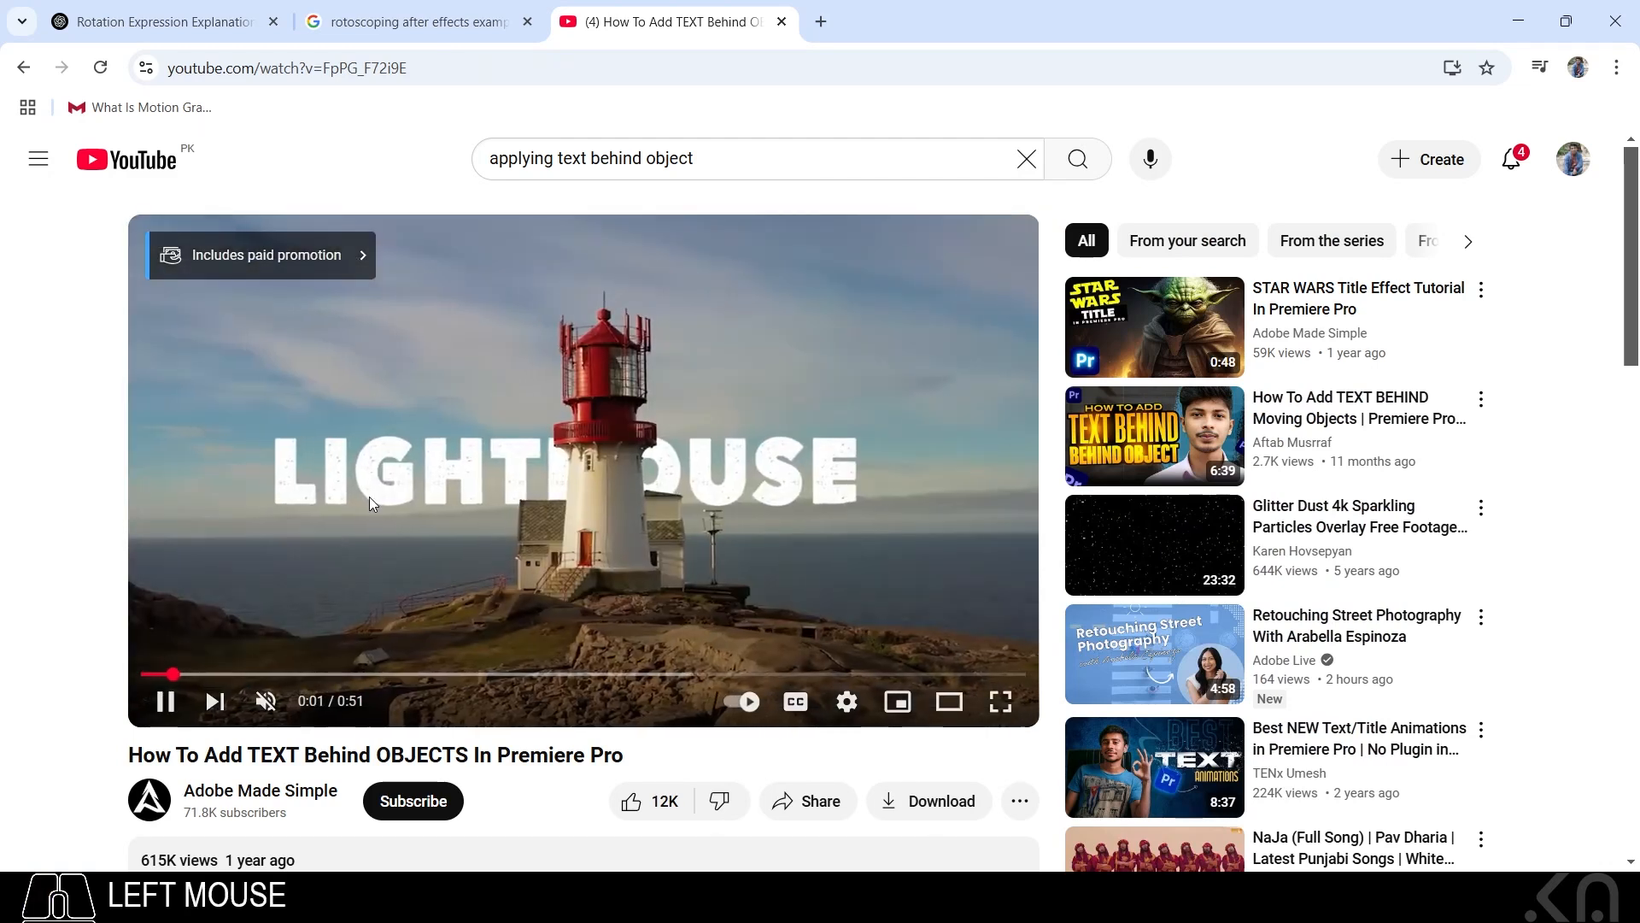